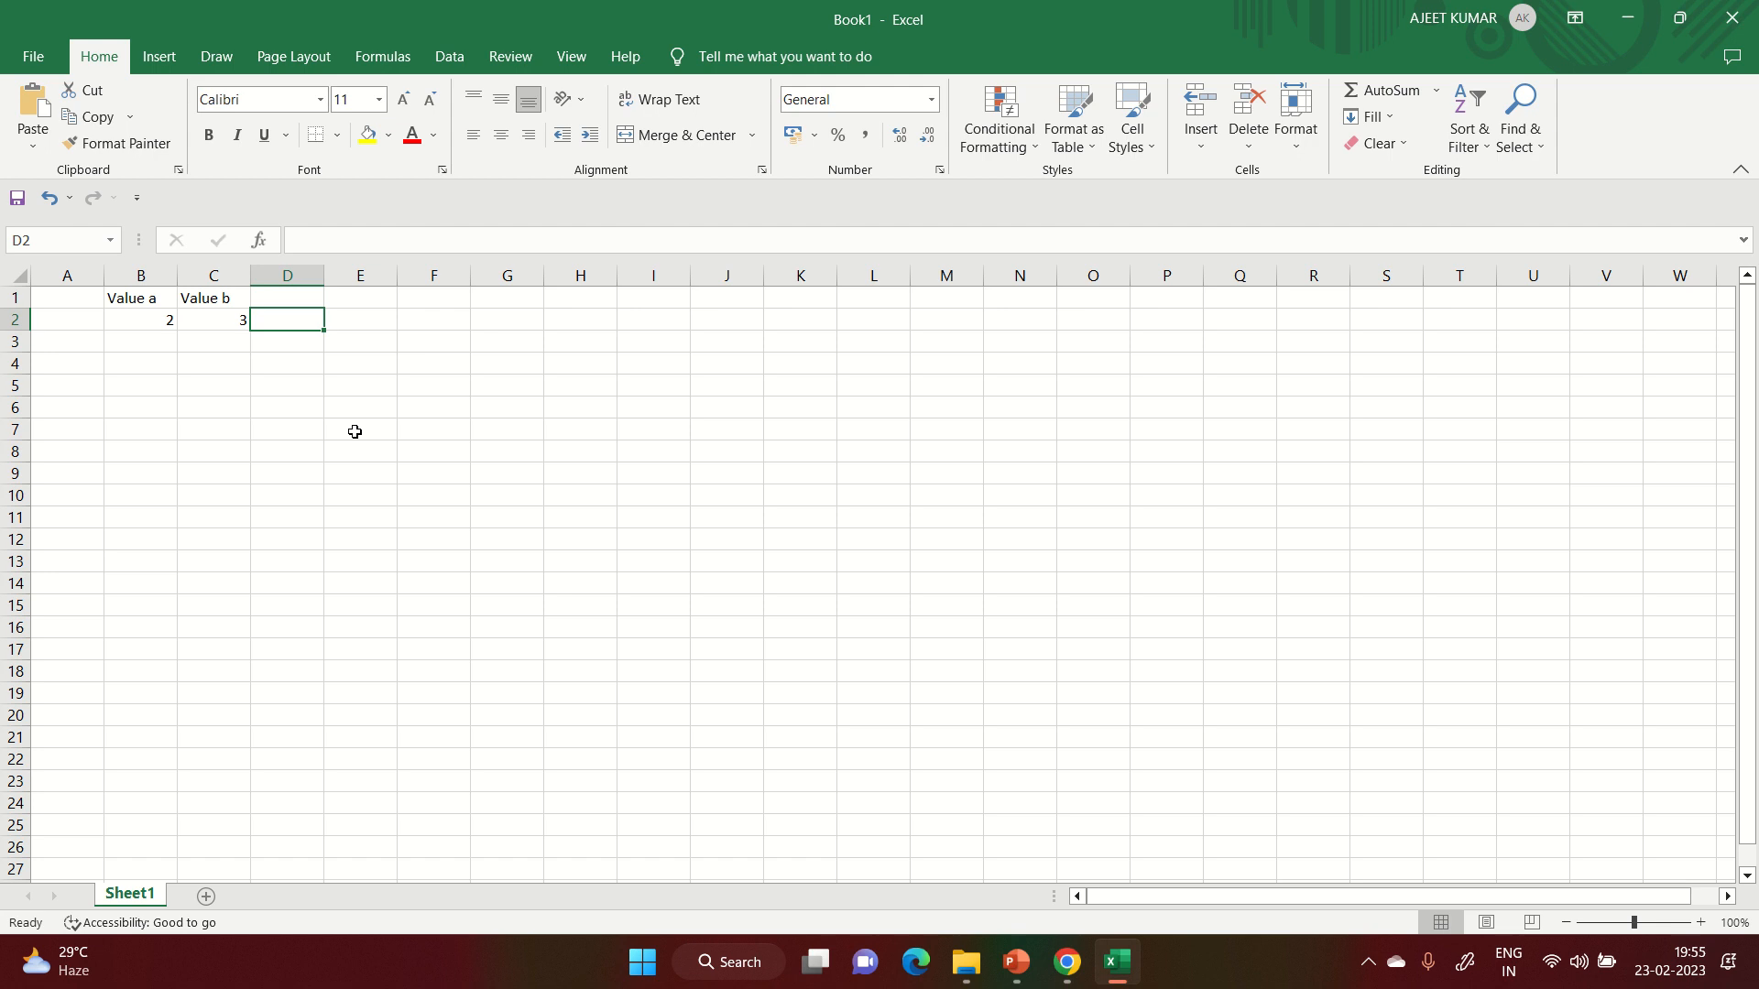
# - Enter the header (a+b)^2 in cell D1, beside the Value b header
pyautogui.press('Up')
pyautogui.write('(')
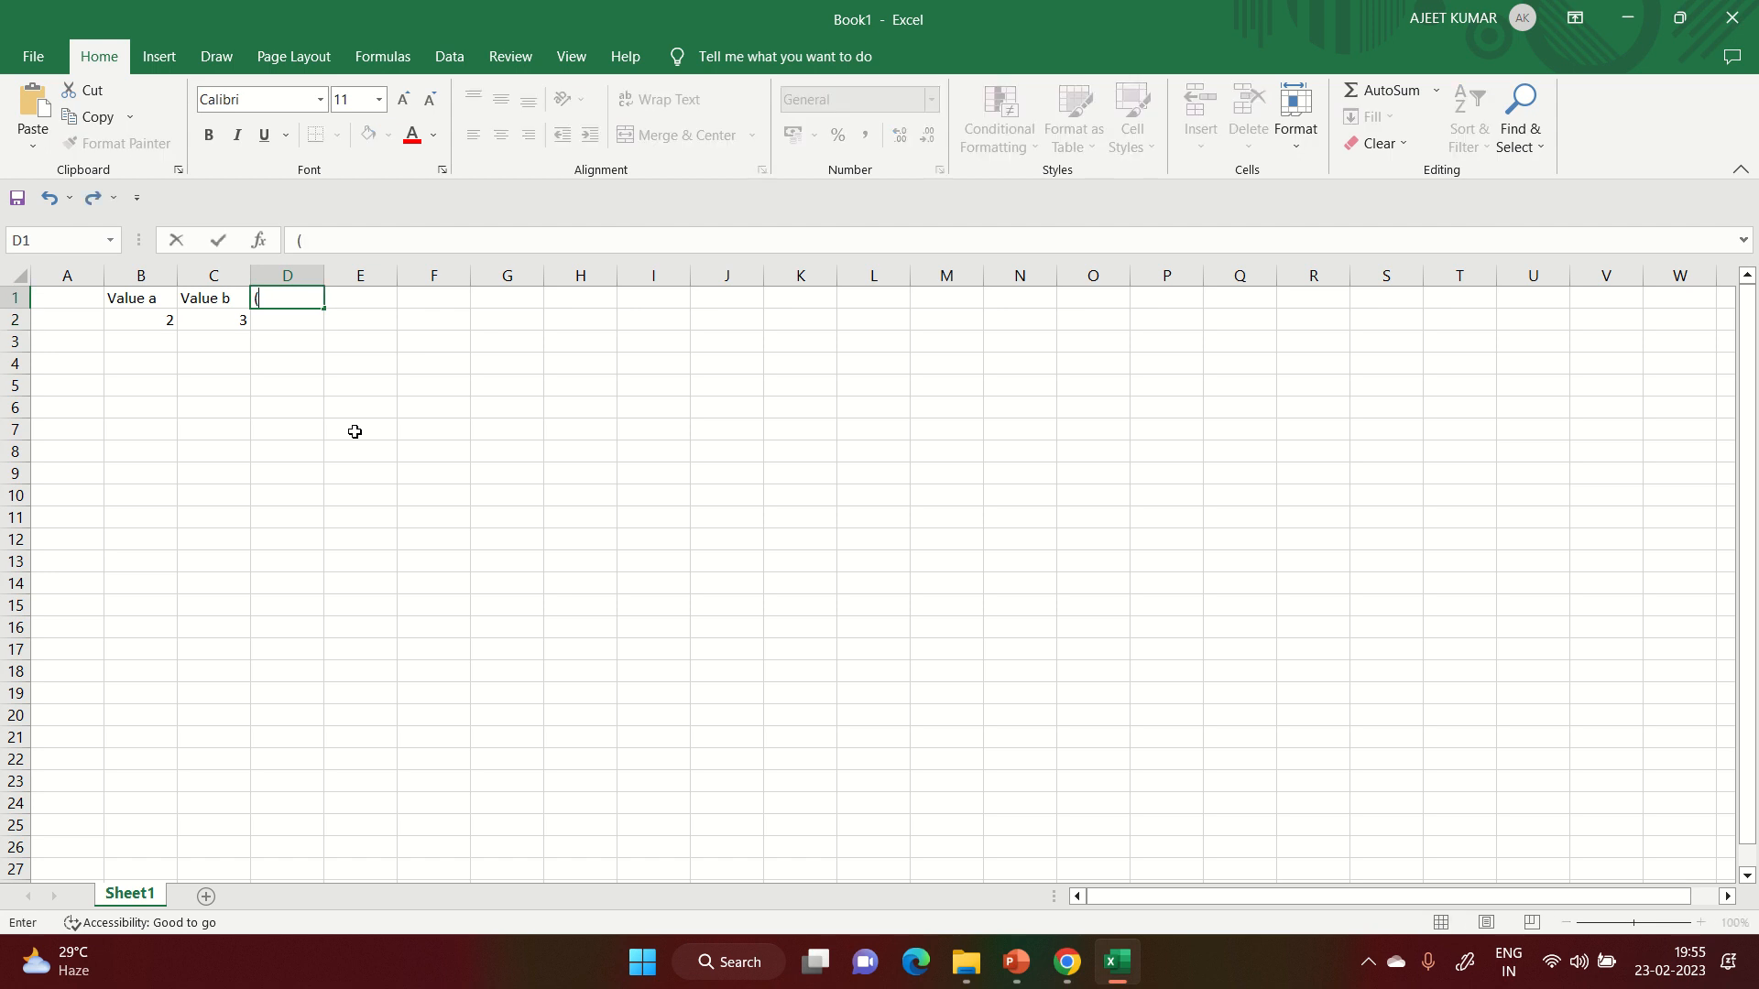
pyautogui.write('a+b)^2')
pyautogui.press('Return')
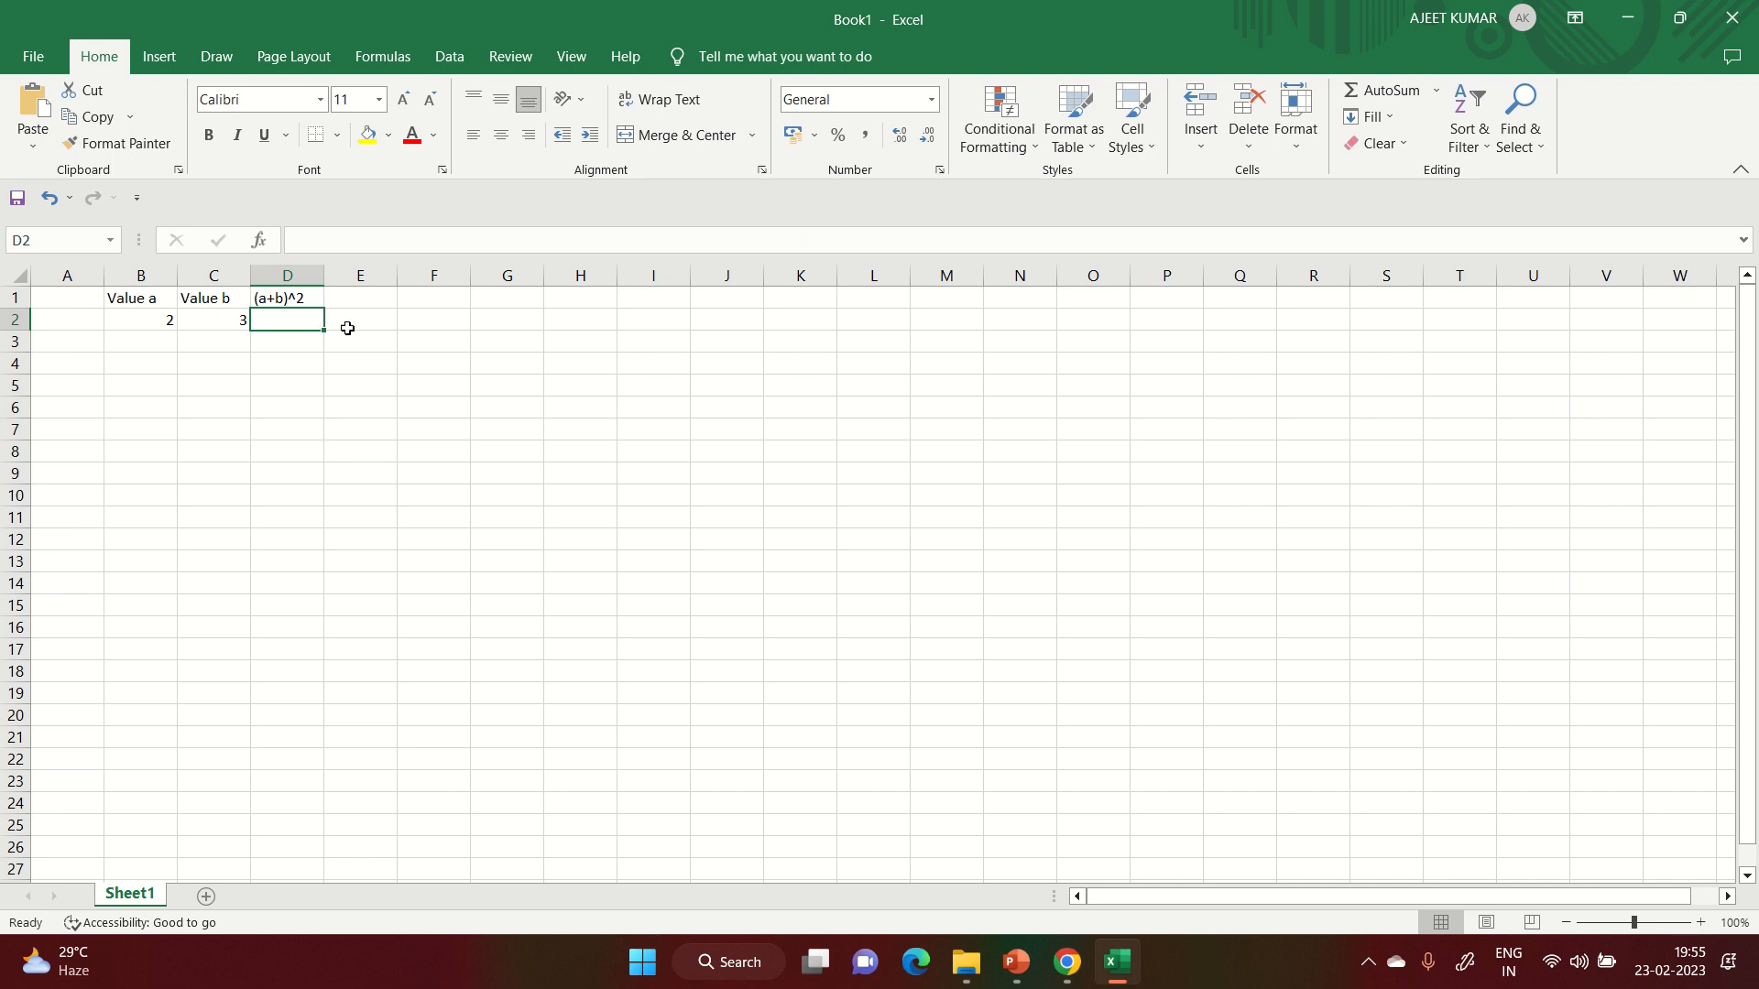
# - Enter the formula =(B2+C2)^2 in cell D2 under the (a+b)^2 header
pyautogui.scroll(7, 284, 445)
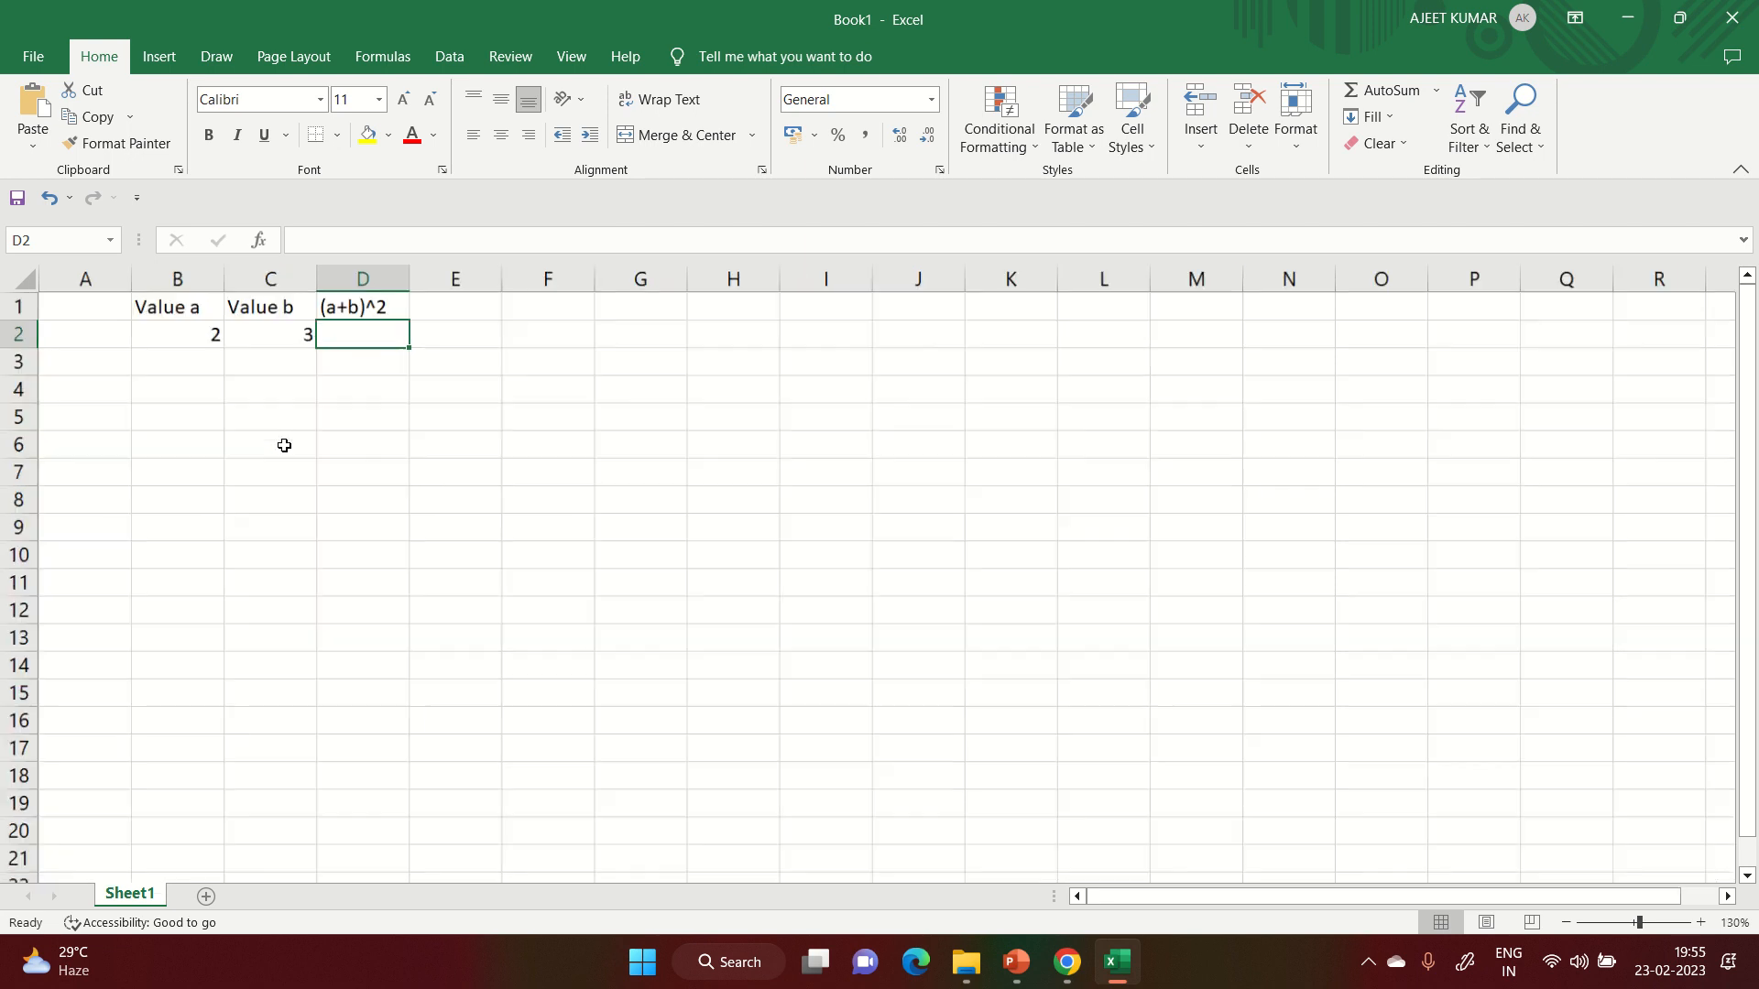
pyautogui.scroll(2, 296, 458)
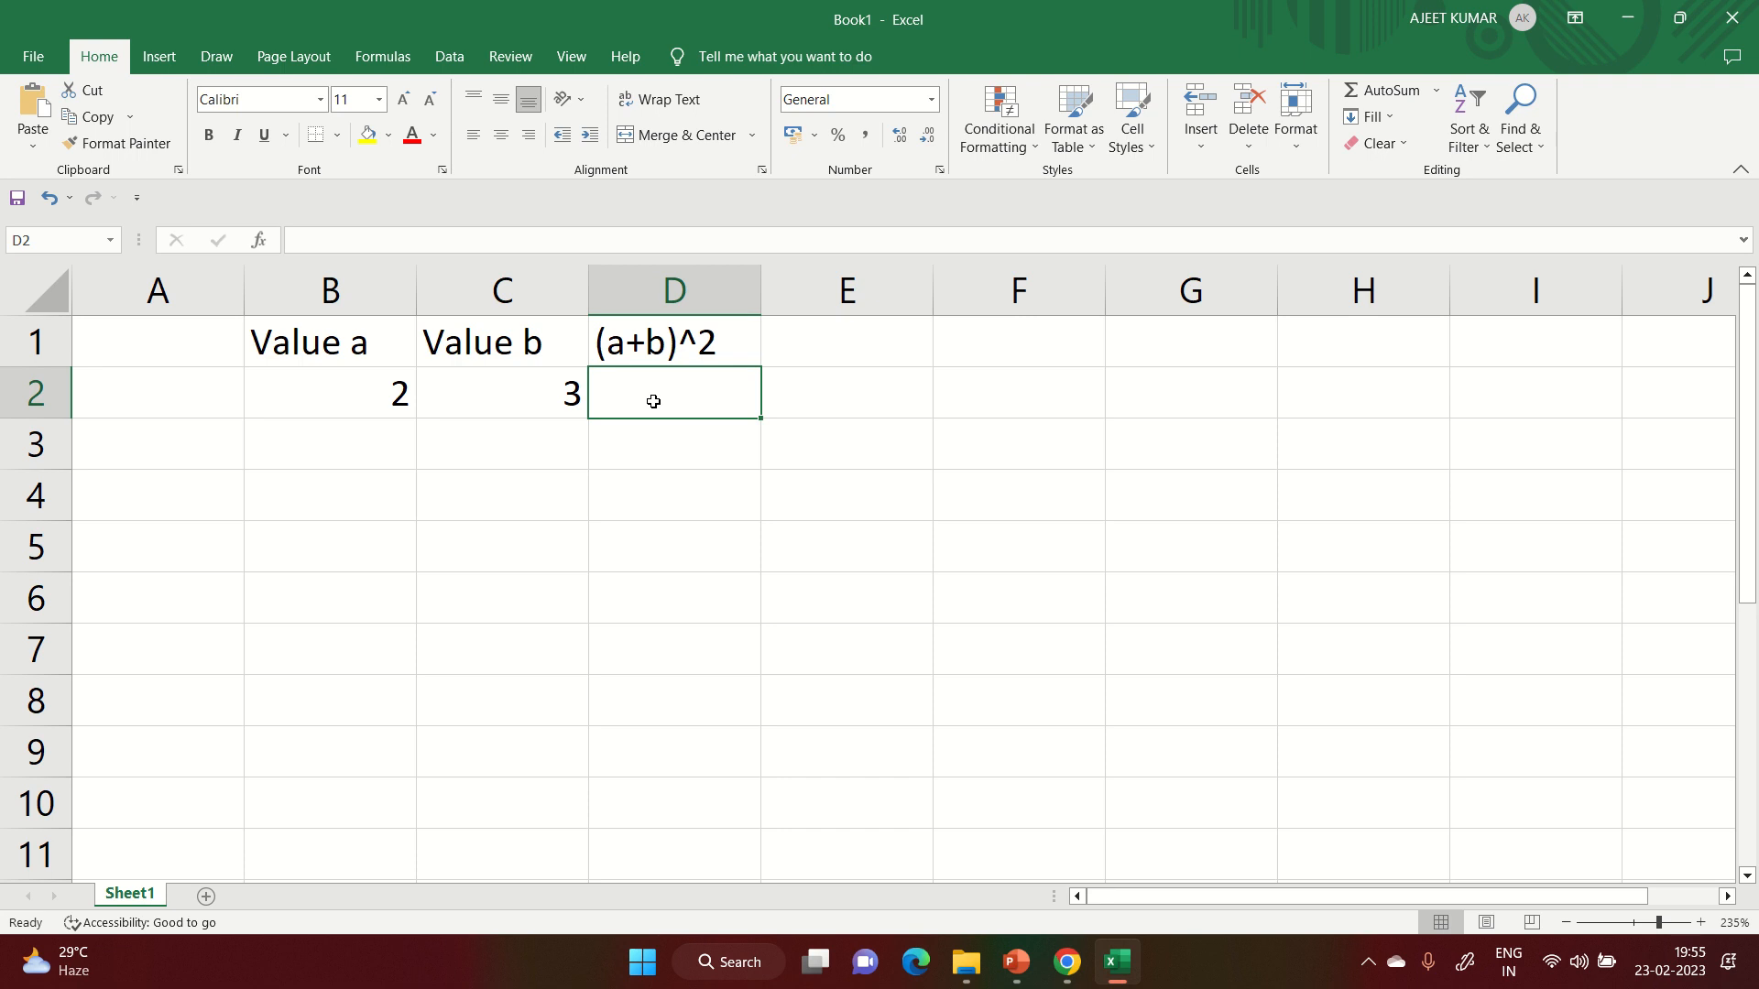
pyautogui.write('=')
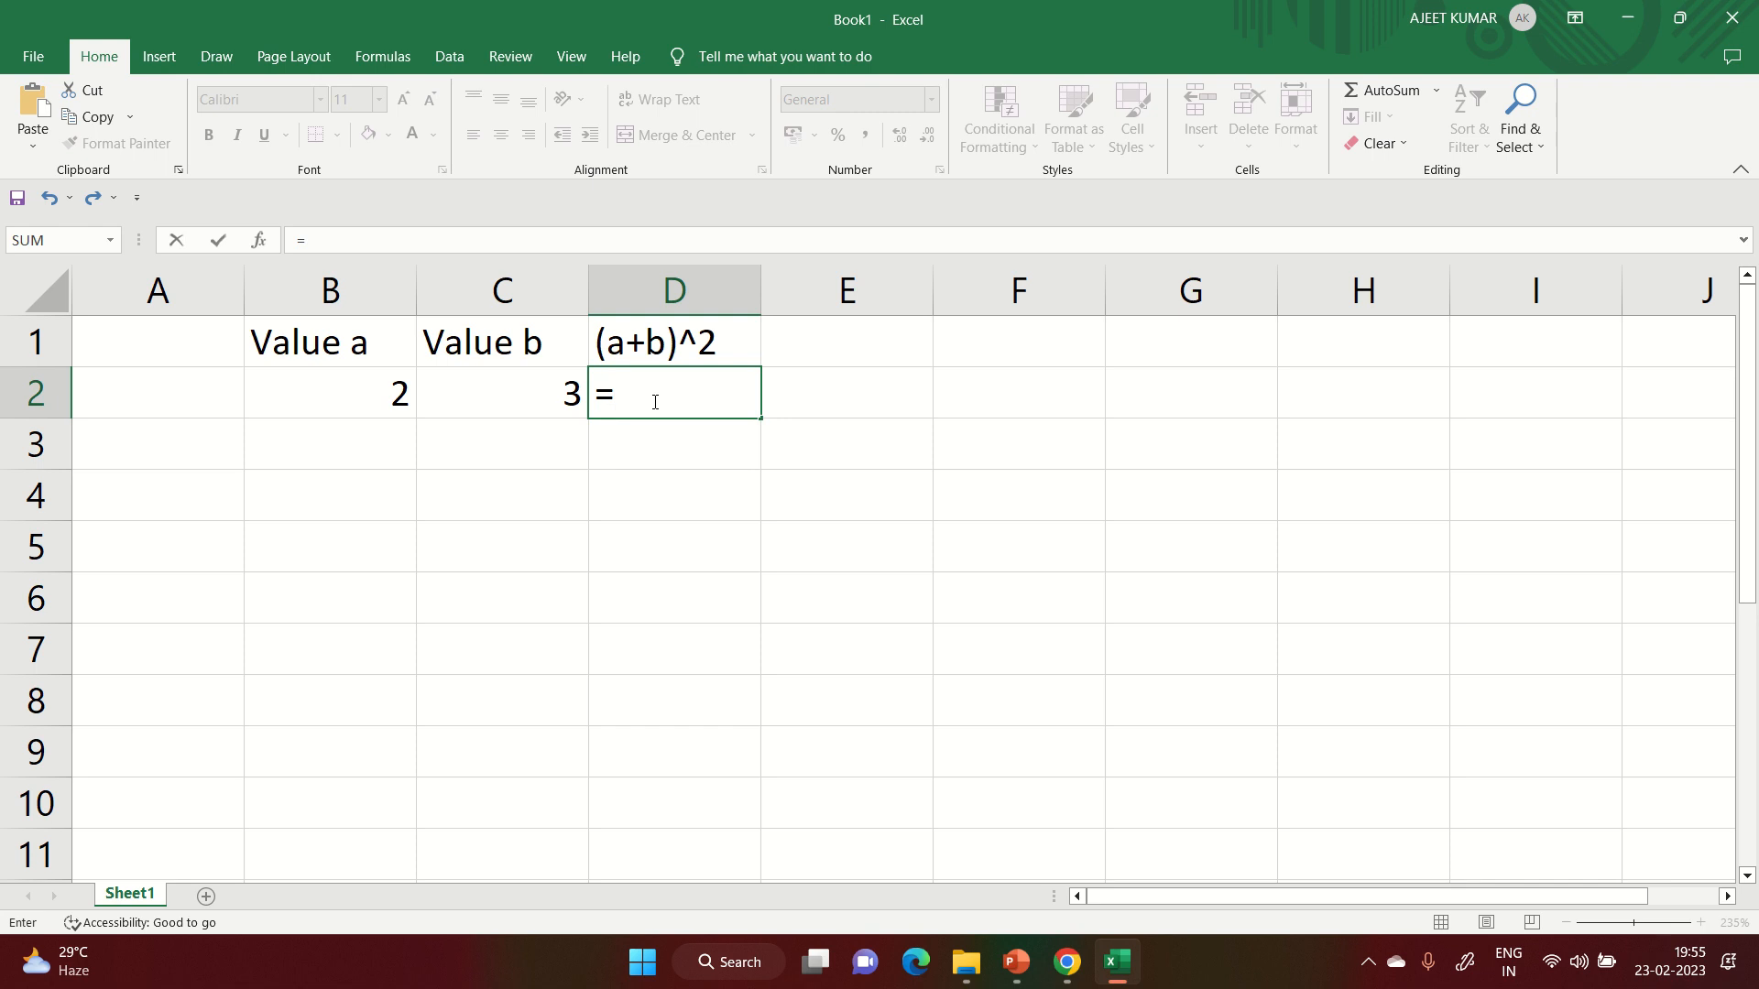
pyautogui.write('(')
pyautogui.click(341, 396)
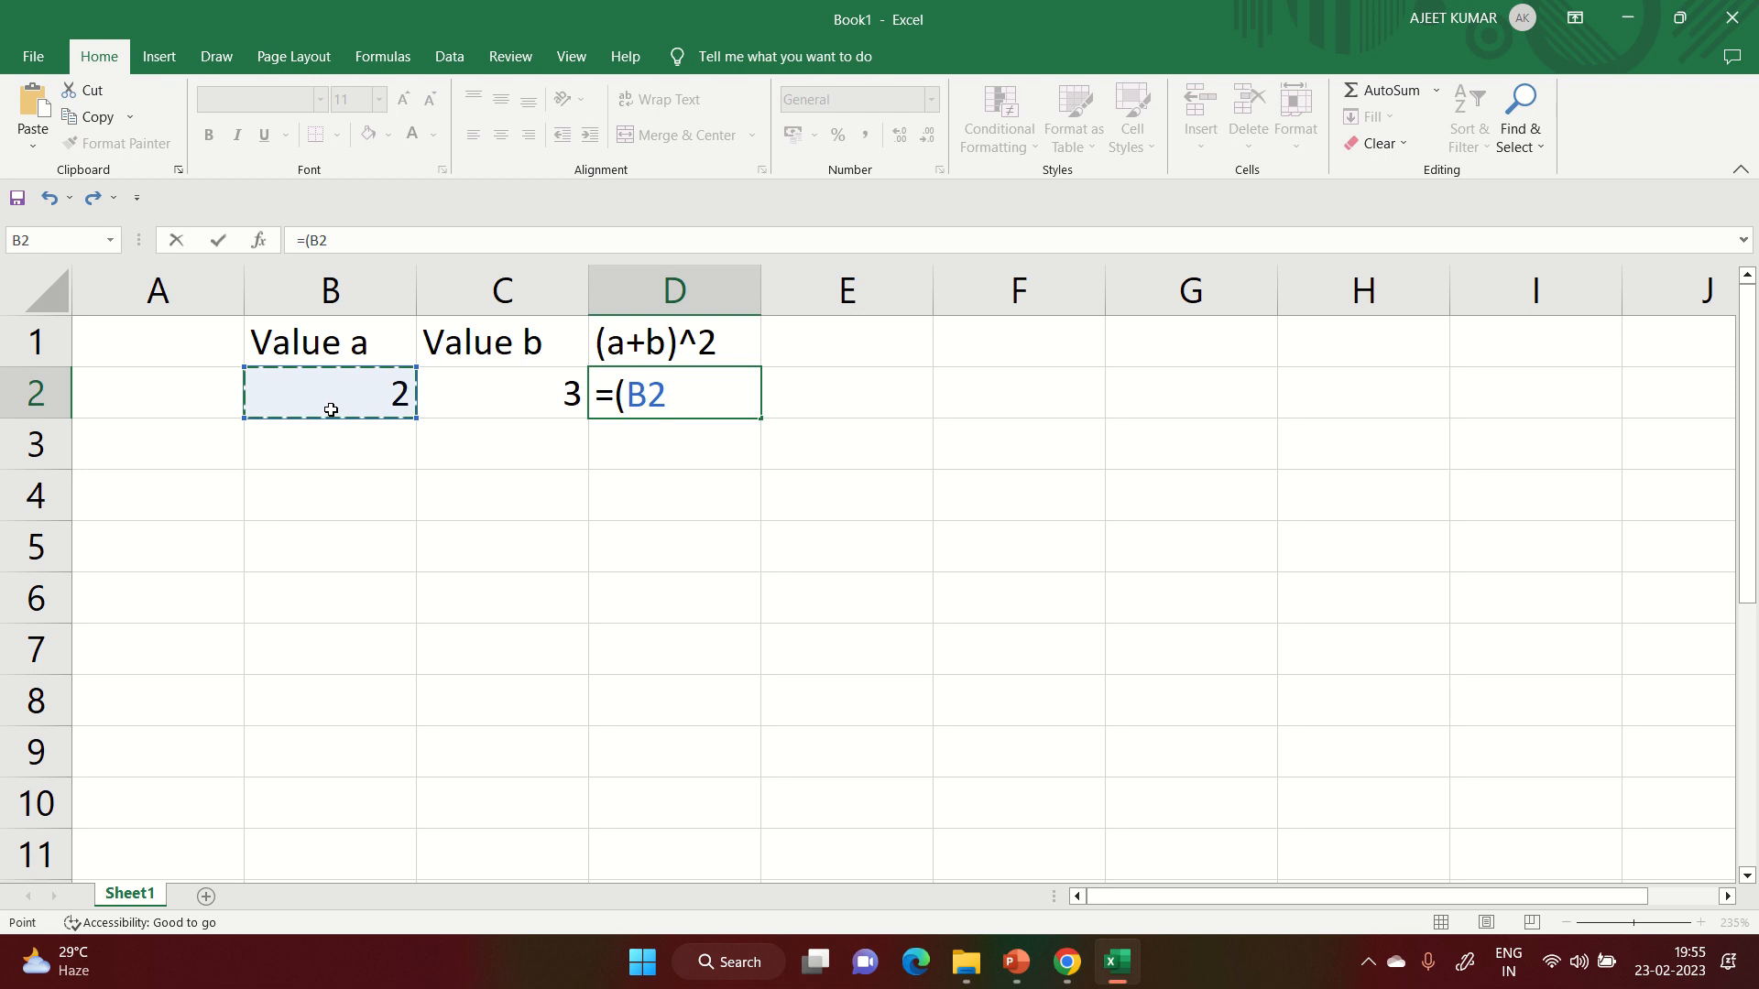
pyautogui.write('+')
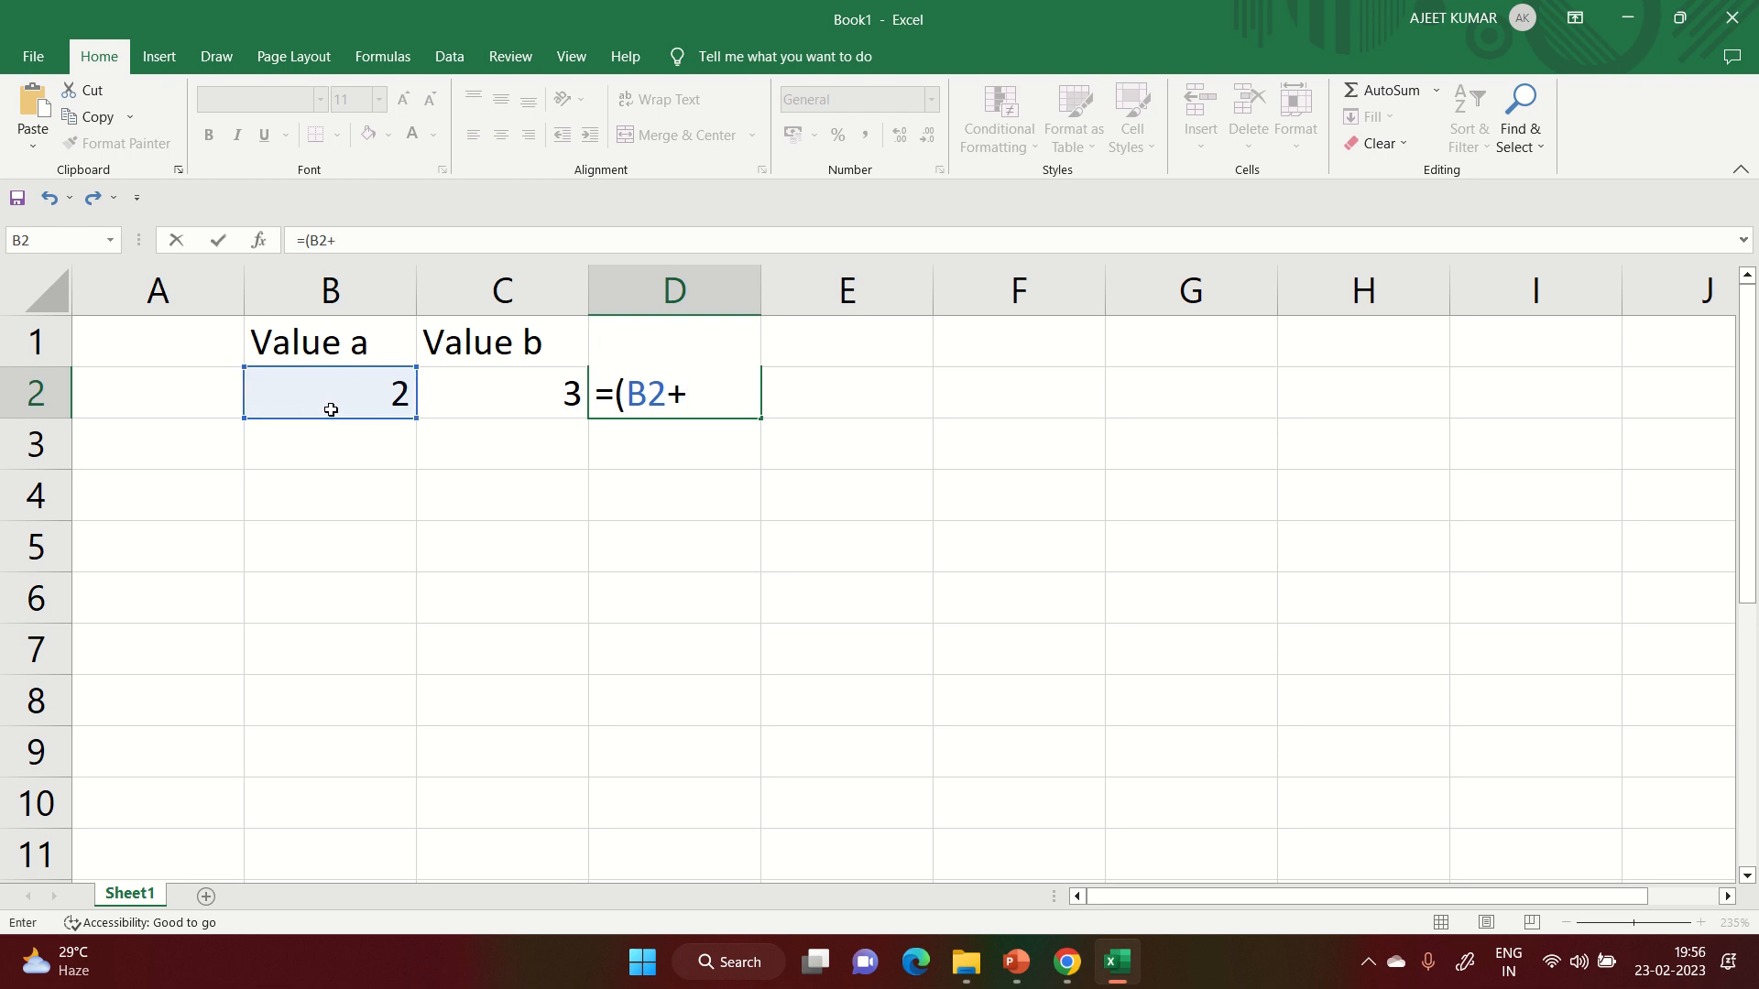
pyautogui.click(480, 395)
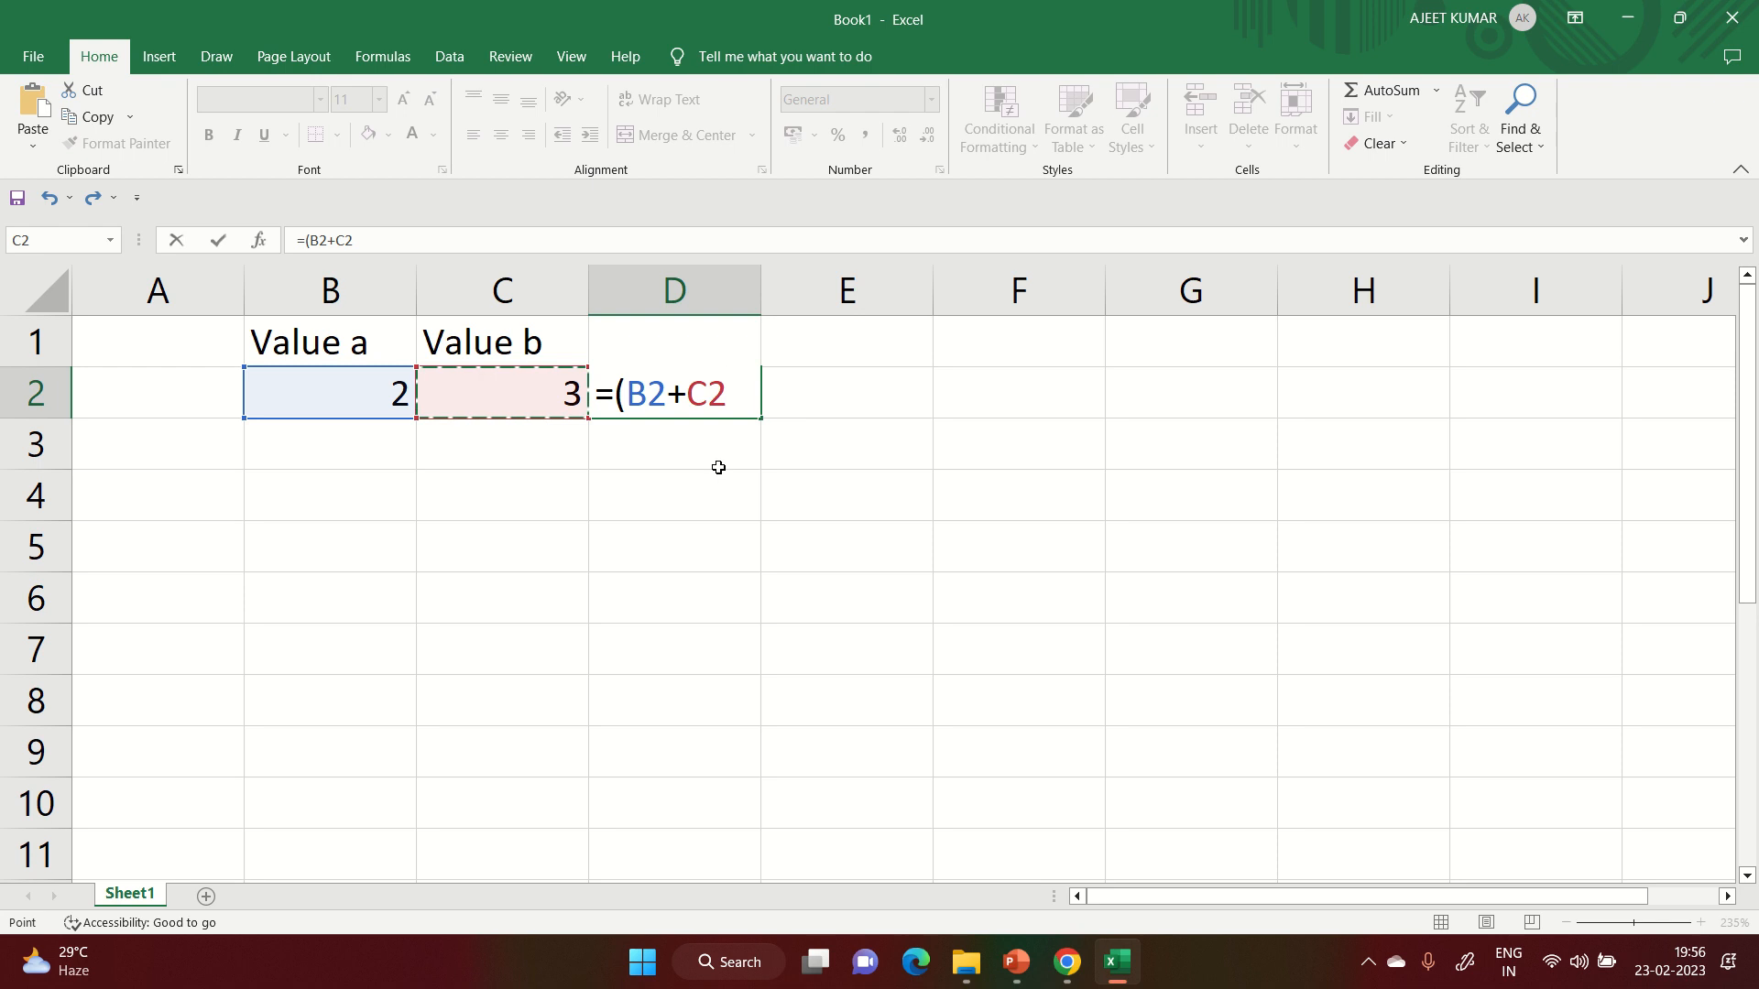
pyautogui.write(')')
pyautogui.write('^2')
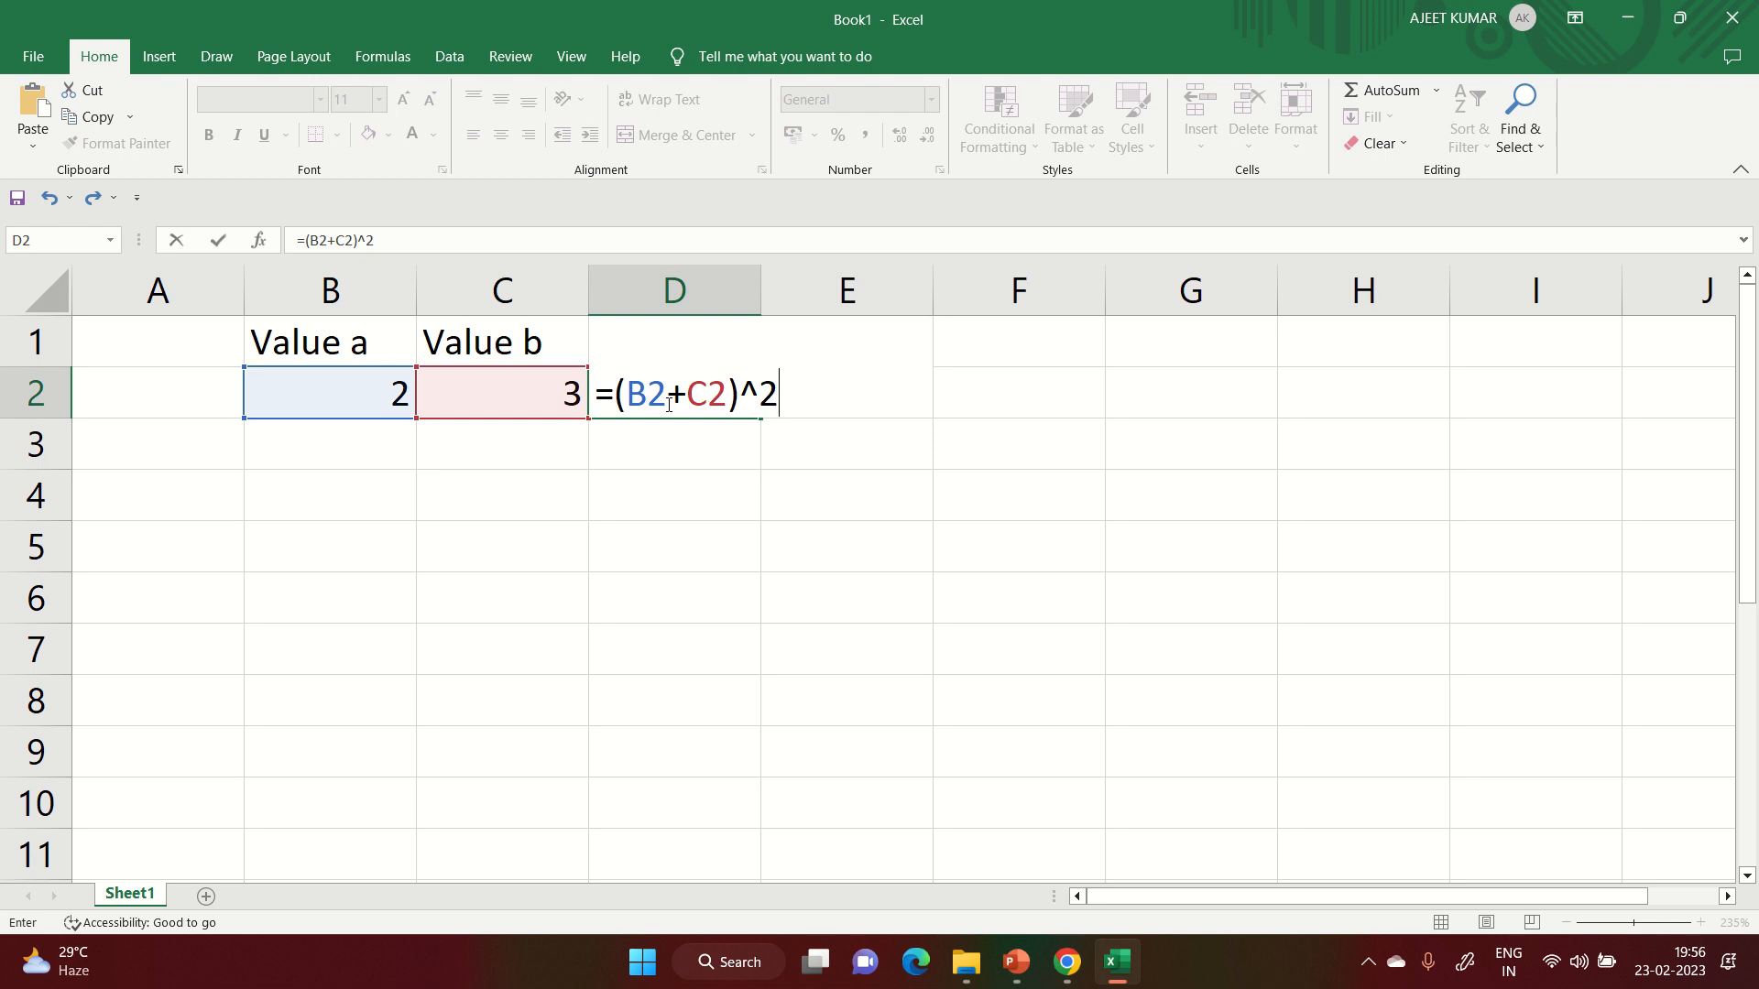
pyautogui.press('Return')
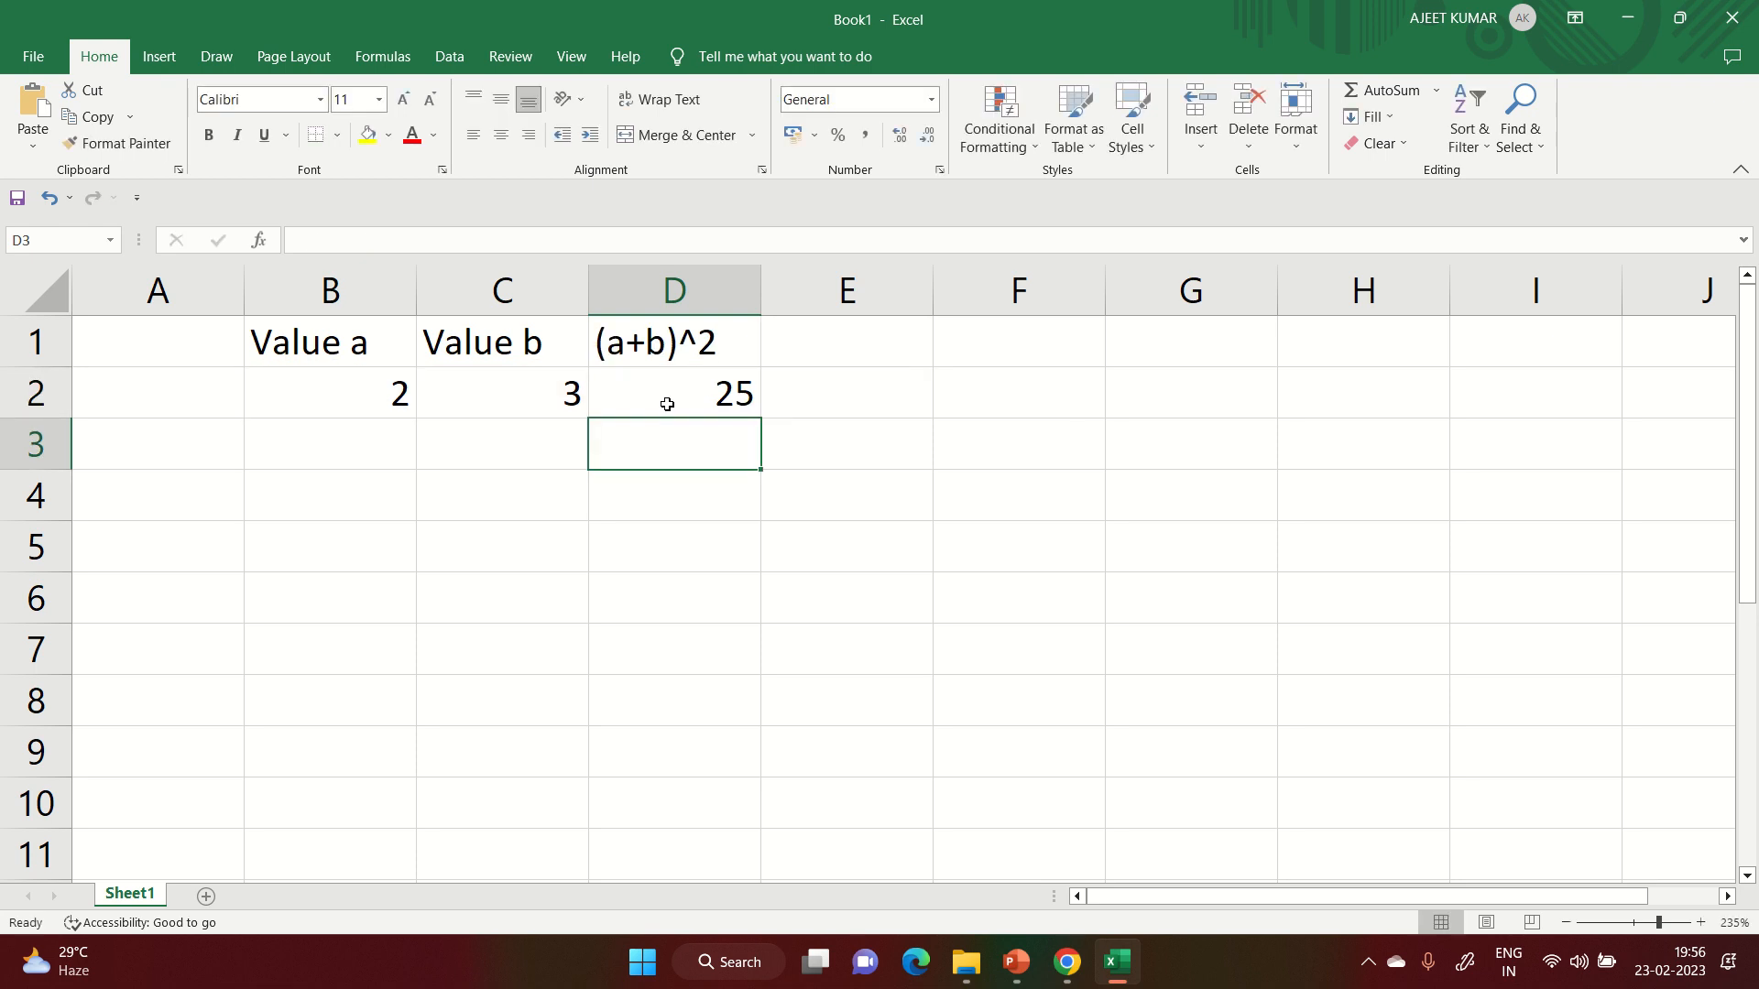
pyautogui.click(650, 392)
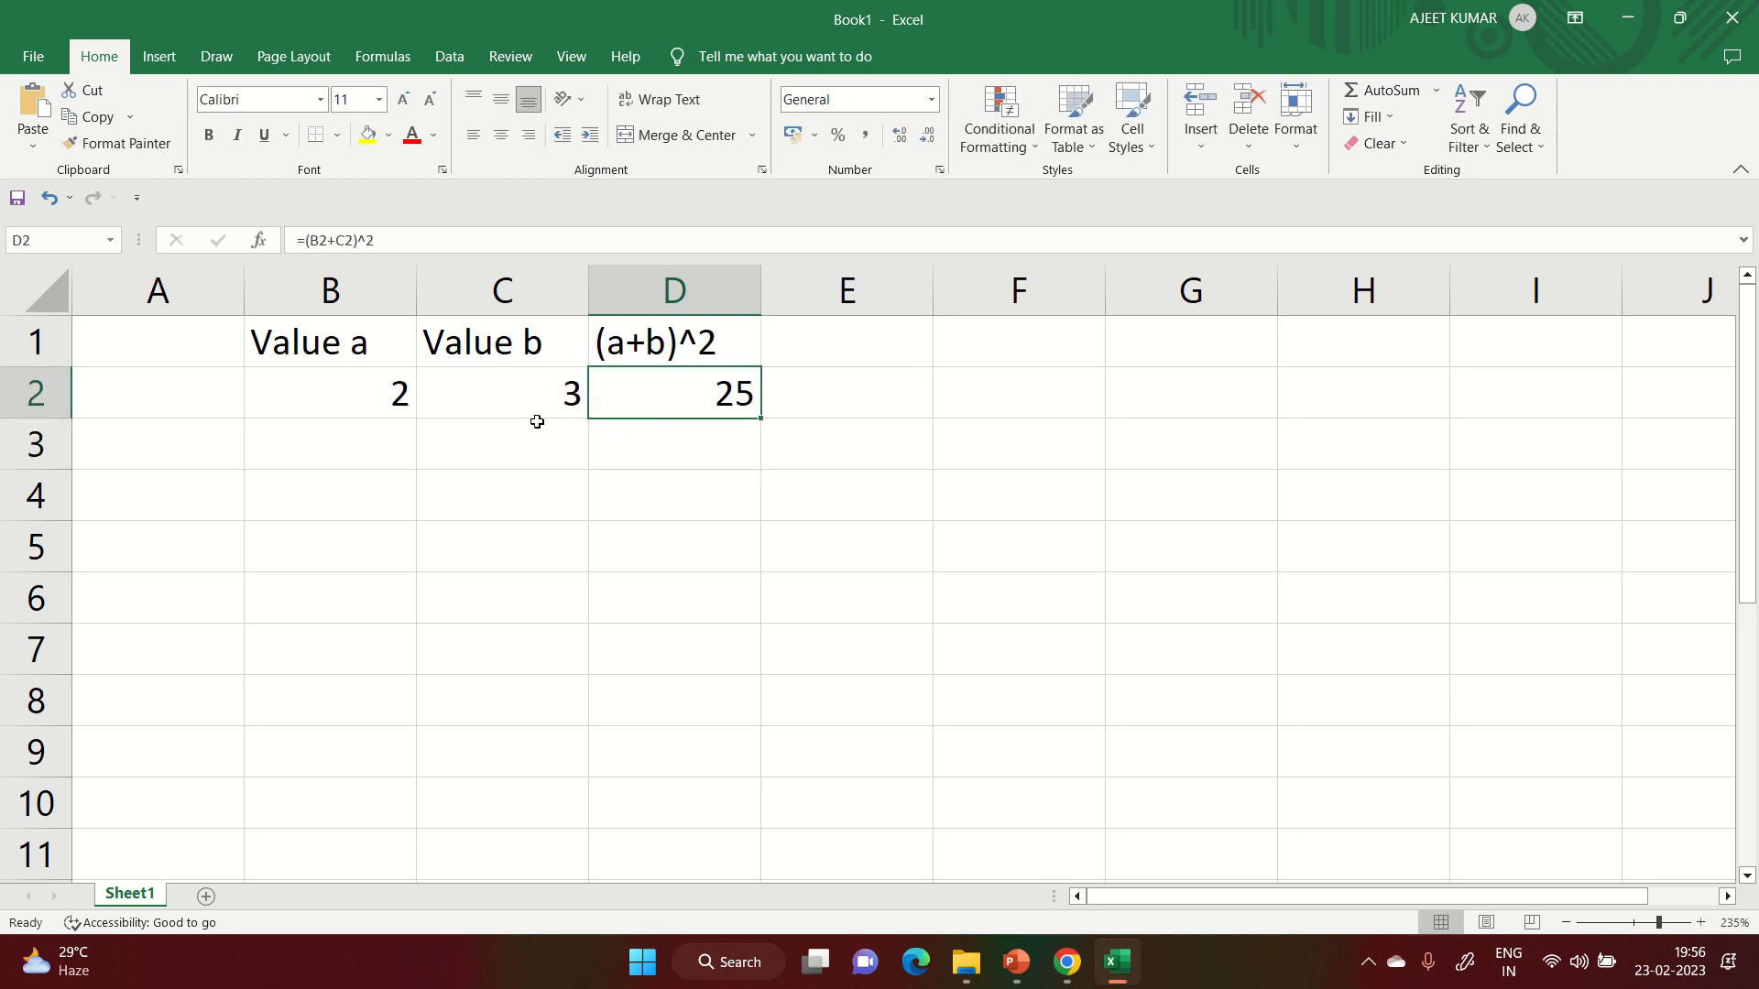
# - Fill B2:B8 with the series 2 to 8 and C2:C8 with the series 3 to 9
pyautogui.click(375, 394)
pyautogui.moveTo(415, 417); pyautogui.dragTo(412, 734)
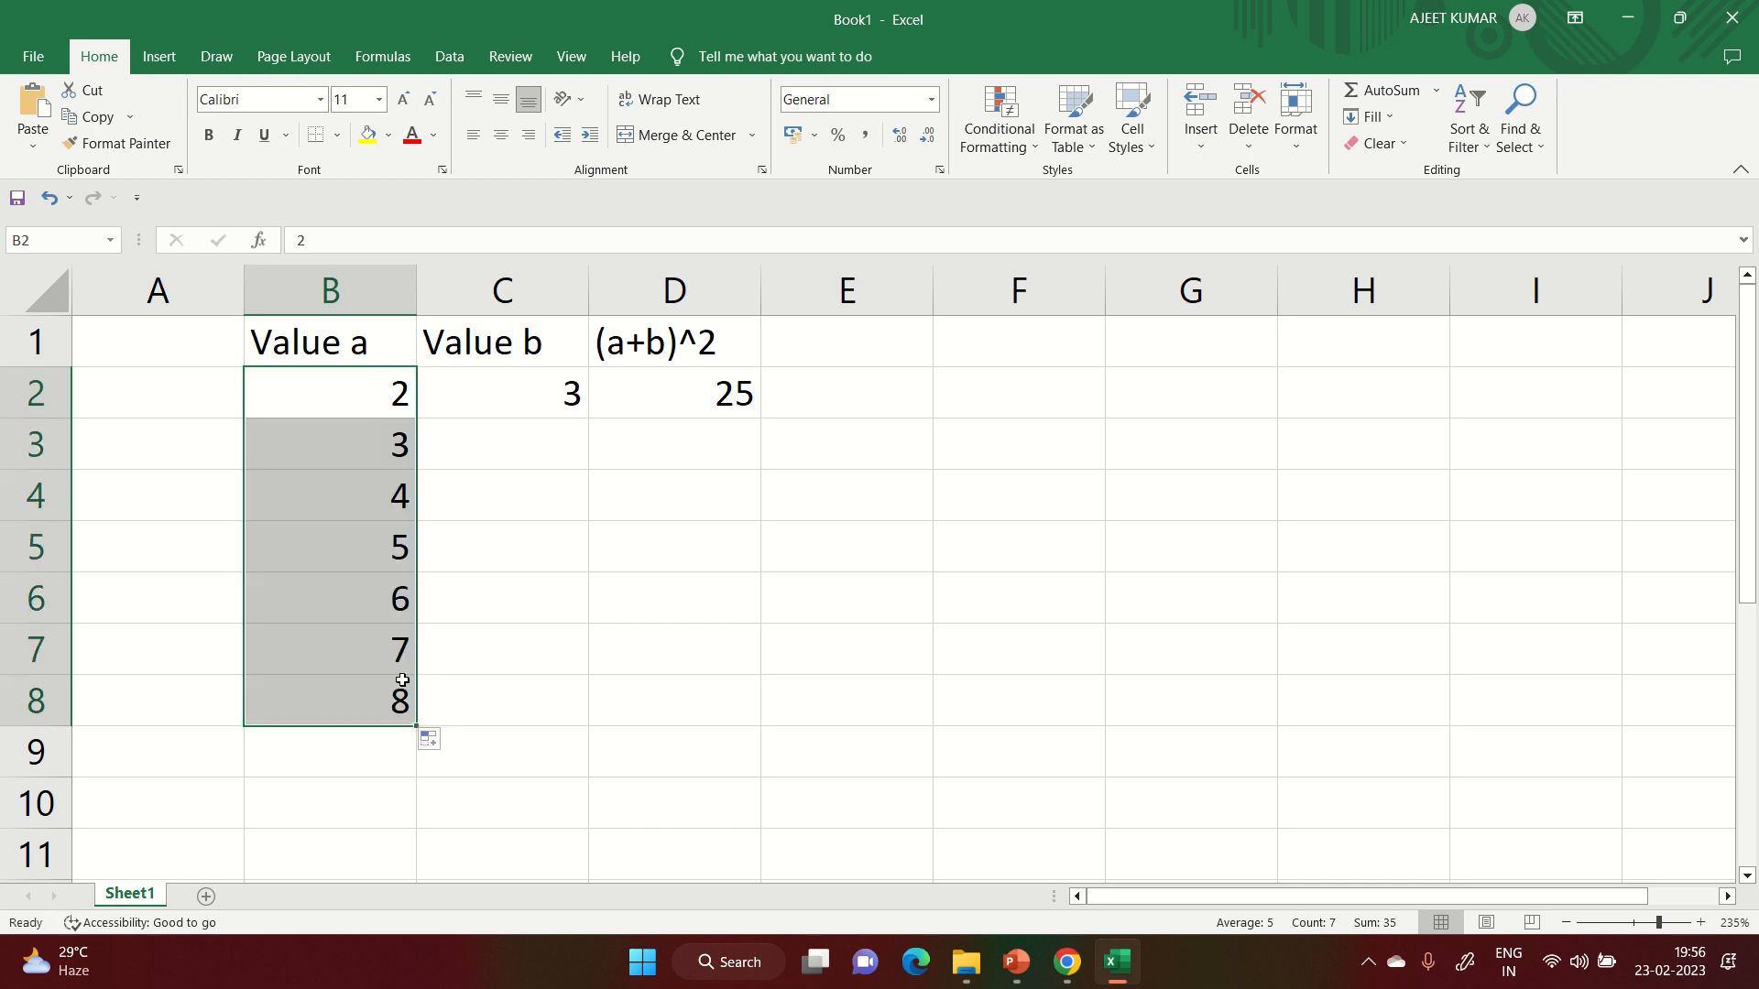
pyautogui.click(551, 404)
pyautogui.moveTo(588, 418); pyautogui.dragTo(595, 724)
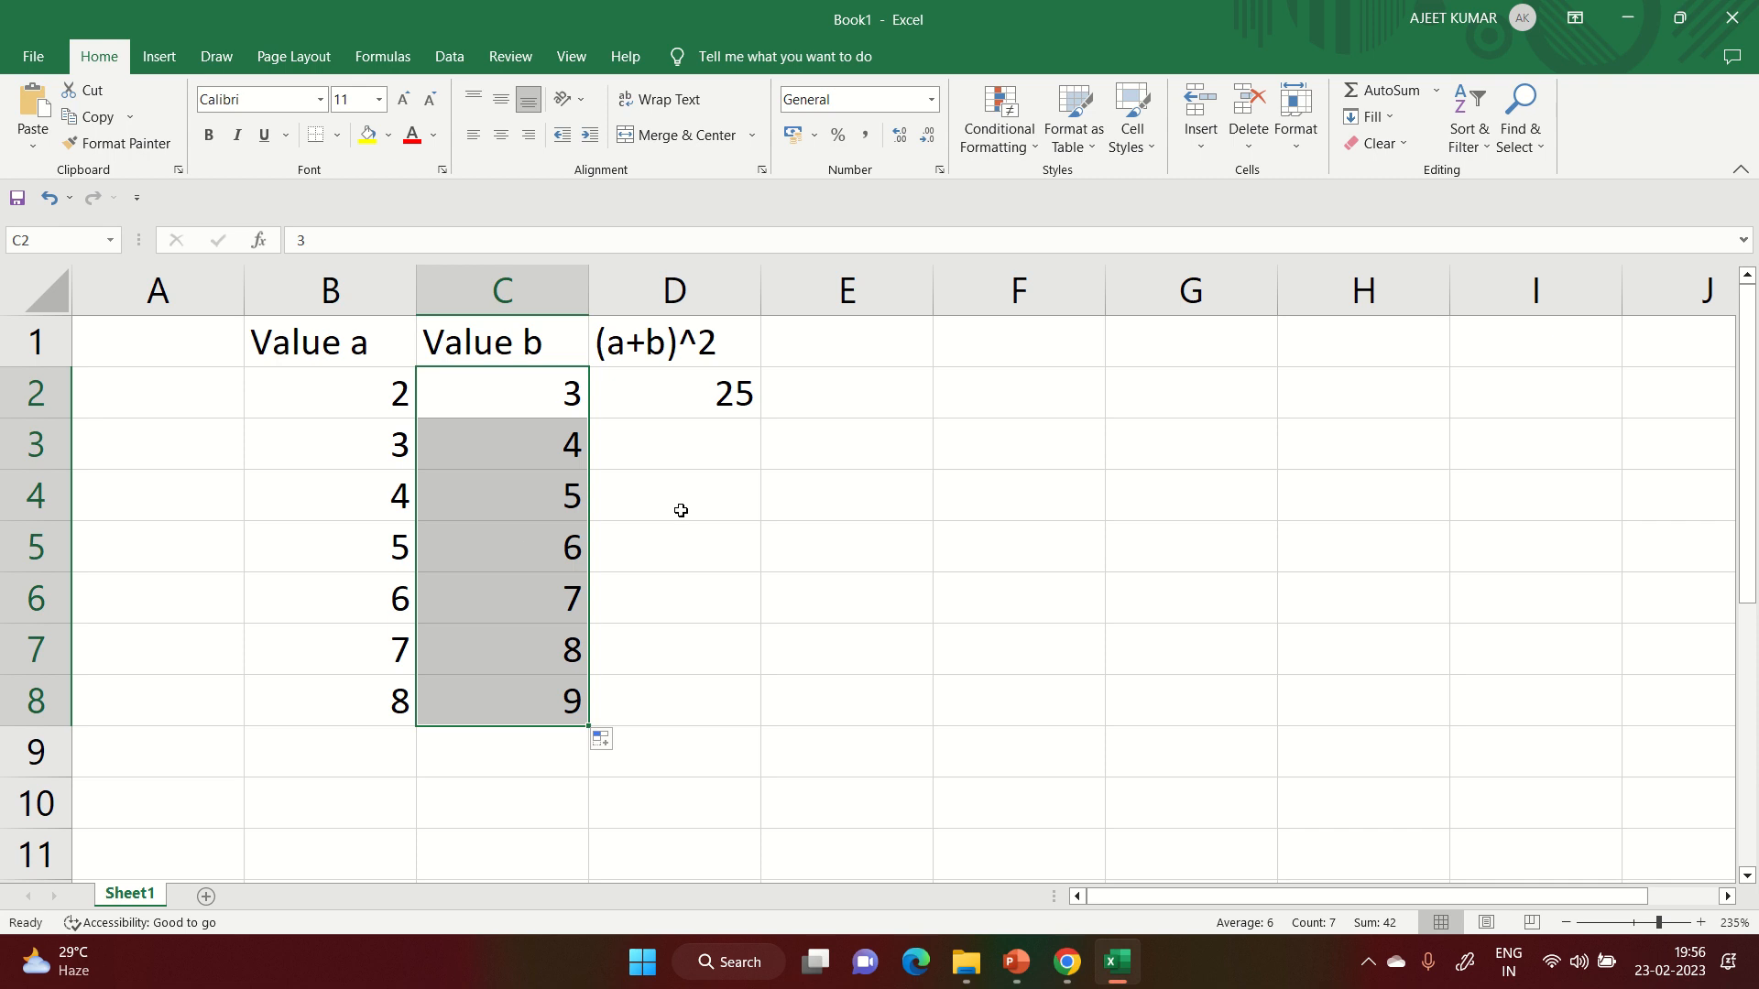
# - Fill the formula in D2 down through cell D8
pyautogui.click(686, 395)
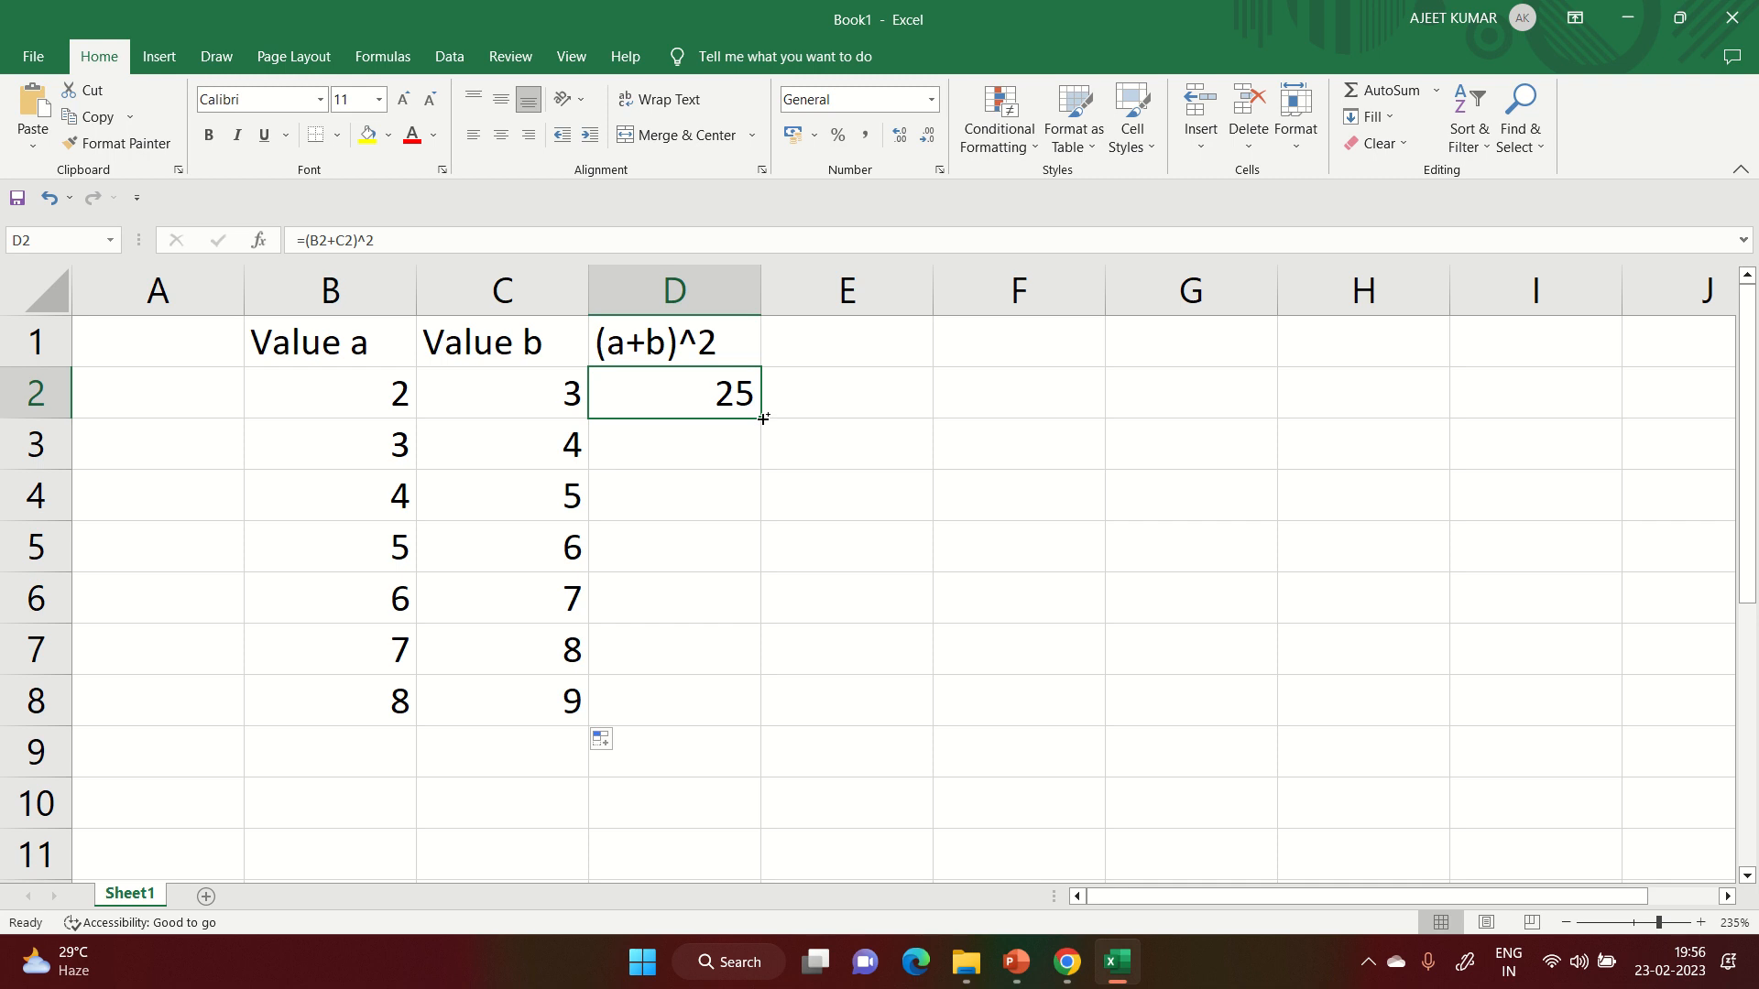
pyautogui.moveTo(763, 418); pyautogui.dragTo(773, 720)
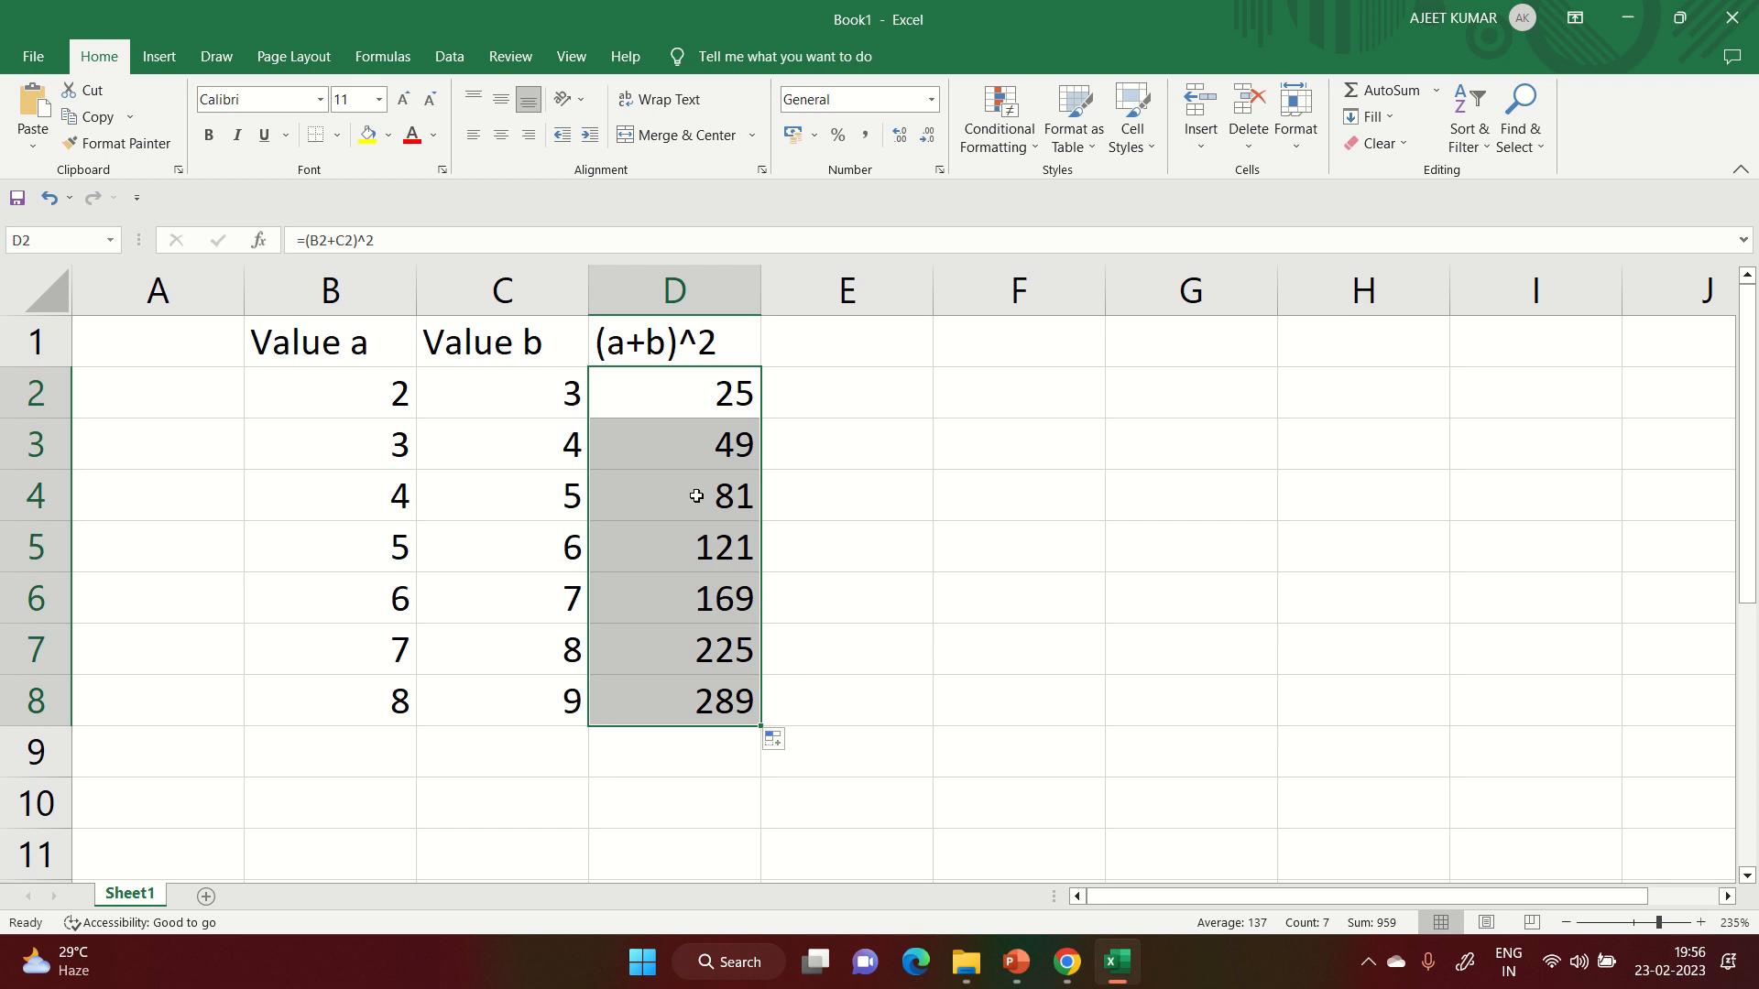
# - Compare the filled formulas in D3 and D4 with the a and b values in rows 3 and 4
pyautogui.click(669, 448)
pyautogui.click(398, 448)
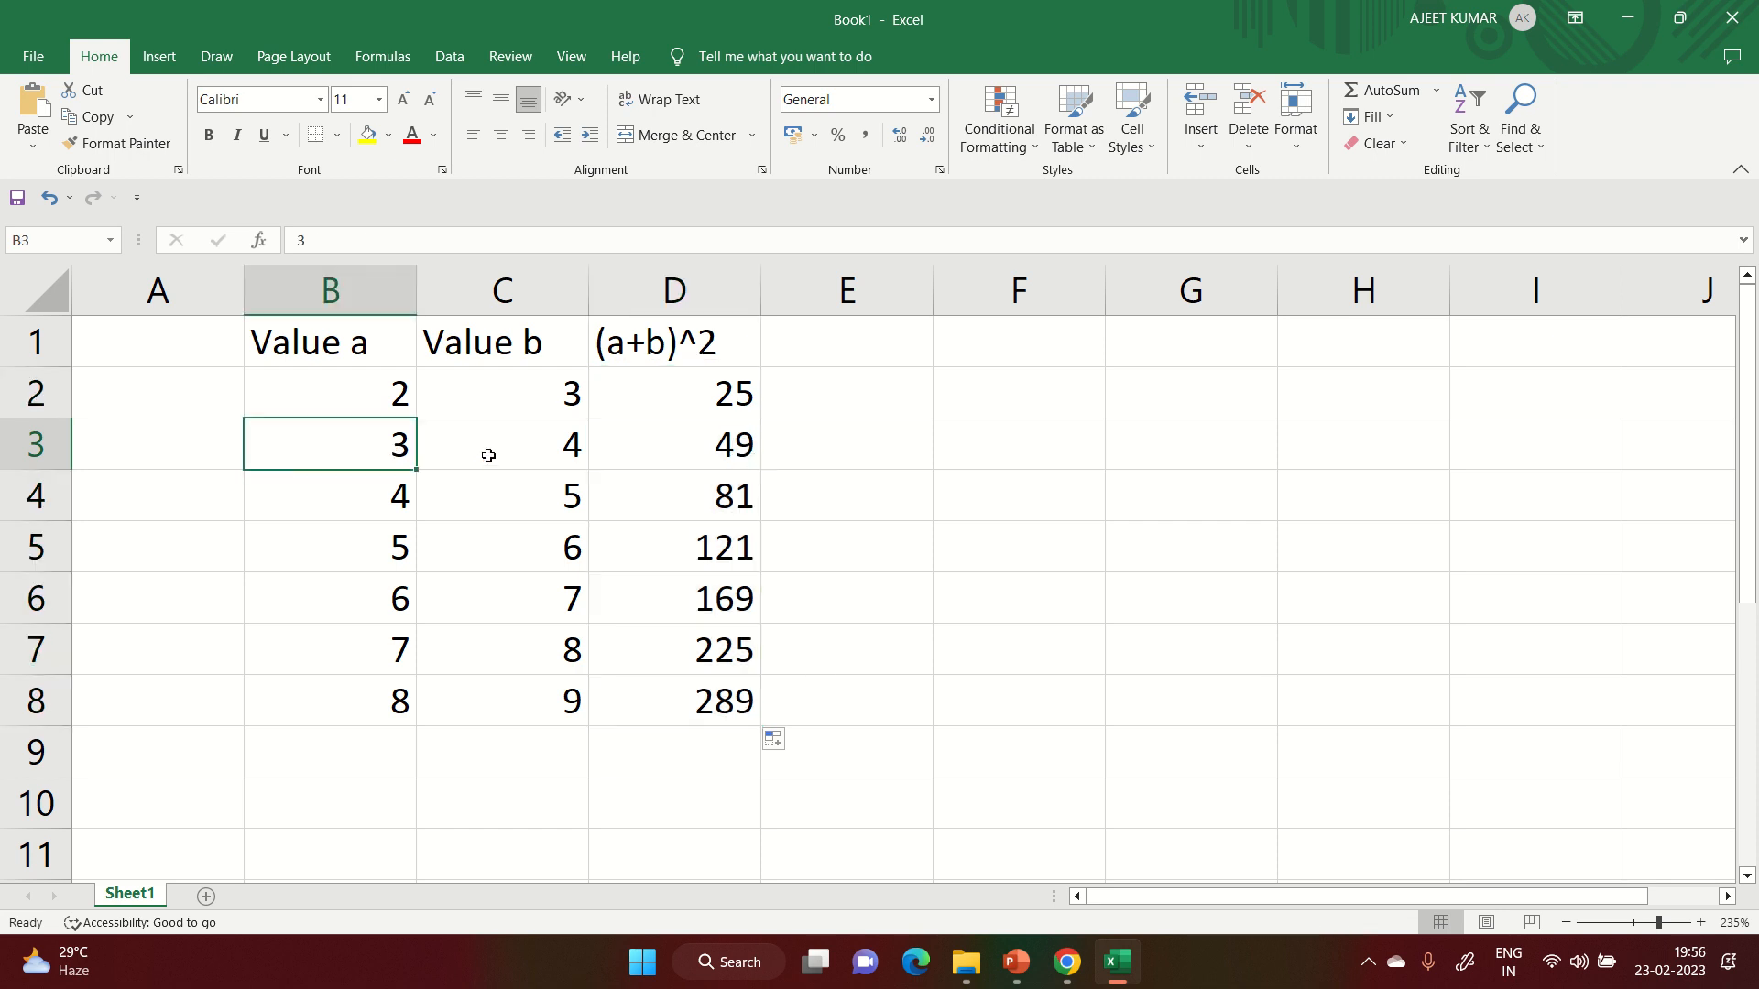
pyautogui.click(486, 451)
pyautogui.click(744, 454)
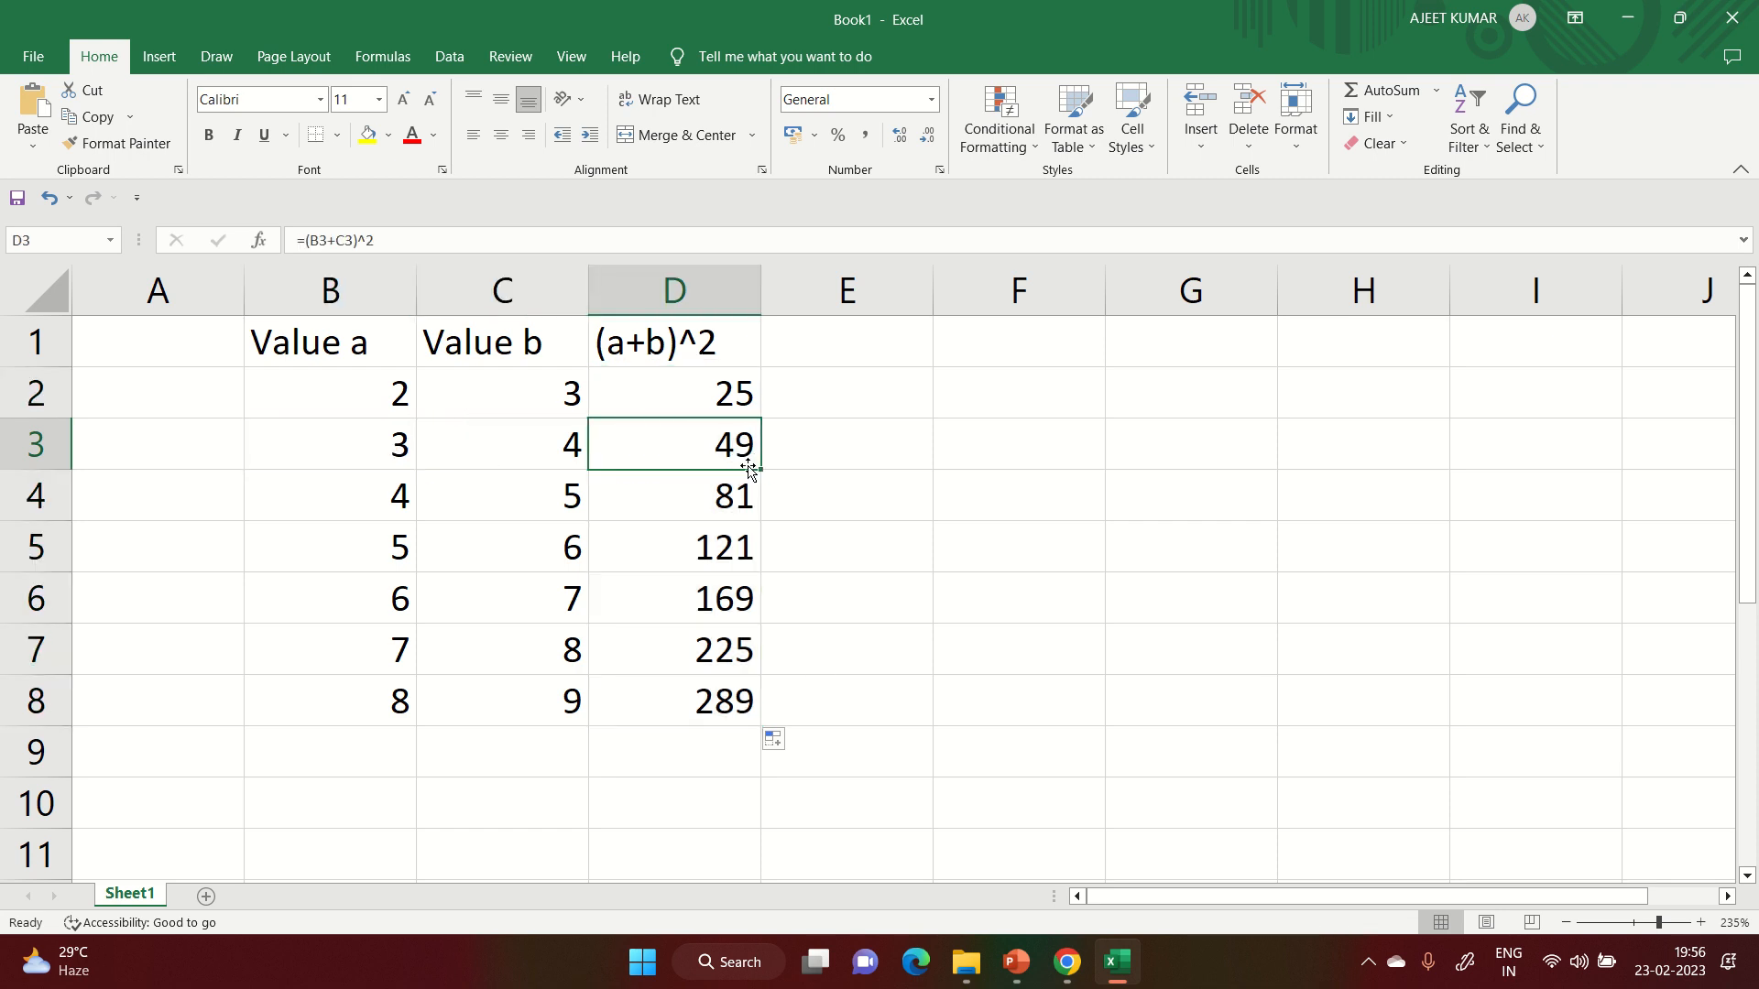
pyautogui.click(388, 493)
pyautogui.click(498, 498)
pyautogui.click(706, 507)
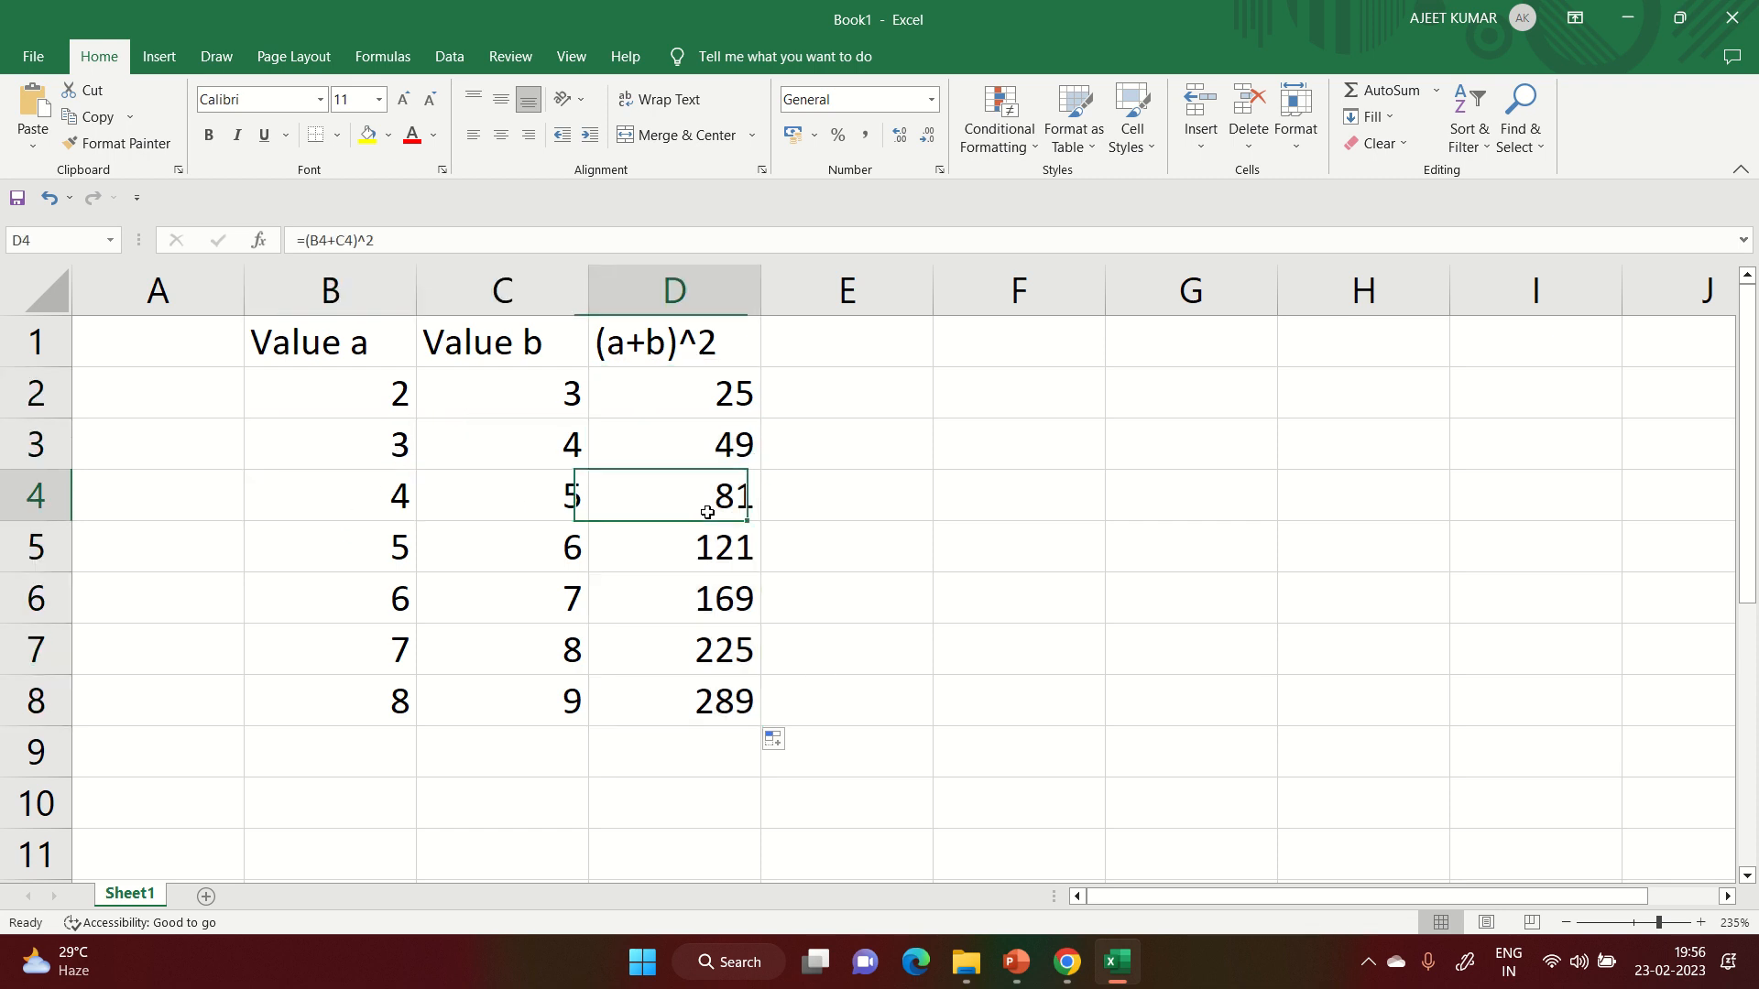
pyautogui.click(500, 501)
pyautogui.click(341, 495)
pyautogui.click(691, 498)
# - Clear the filled formulas from D3:D8, keeping the original formula in D2
pyautogui.moveTo(675, 444); pyautogui.dragTo(692, 699)
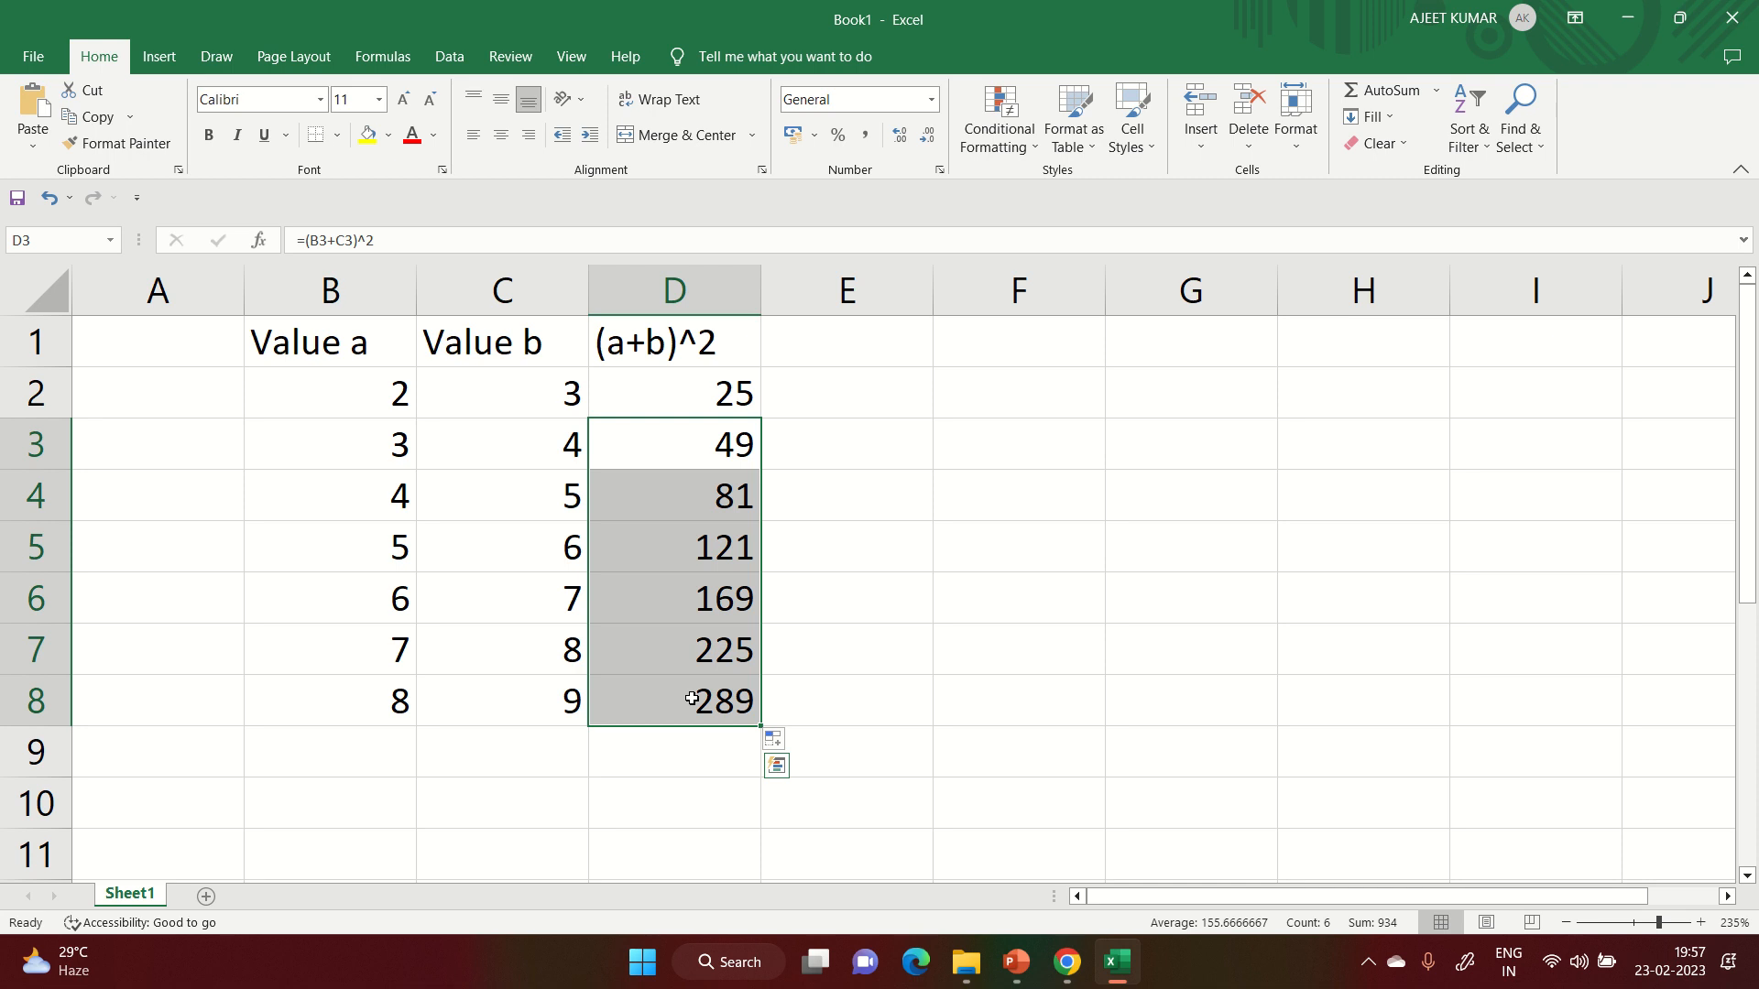
pyautogui.press('Delete')
pyautogui.click(871, 522)
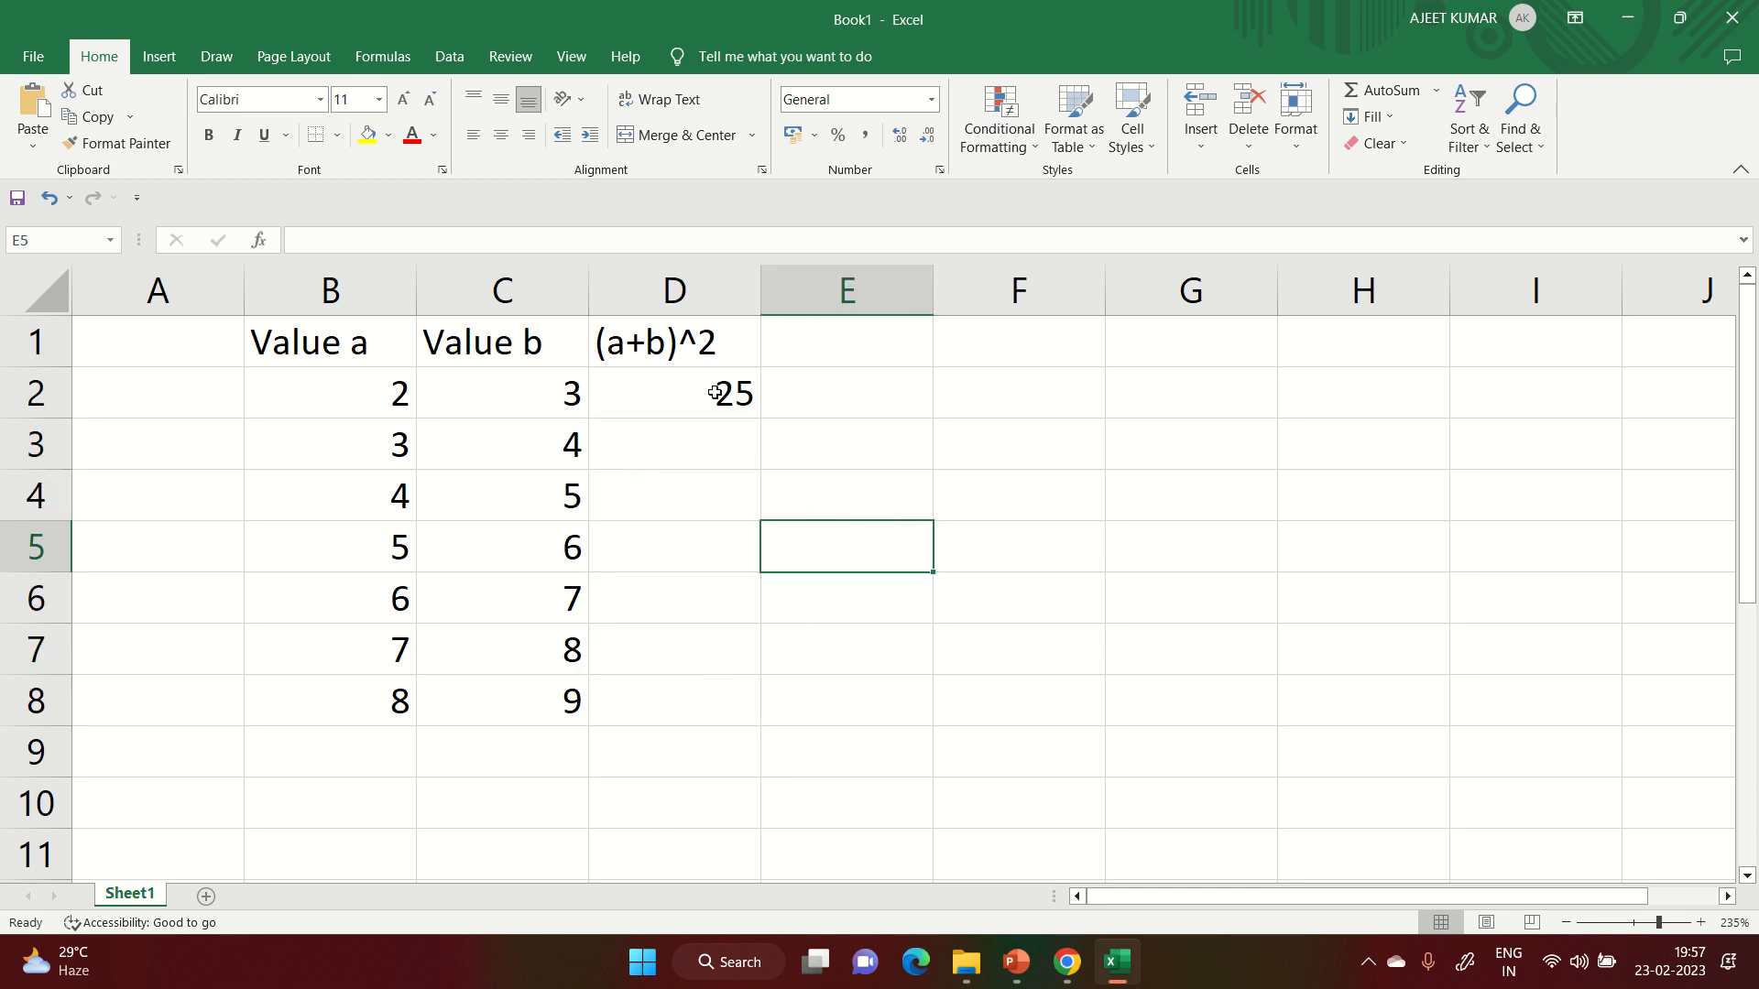
# - Copy the formula cell D2 and paste it with its formula into D3:D8
pyautogui.click(691, 387)
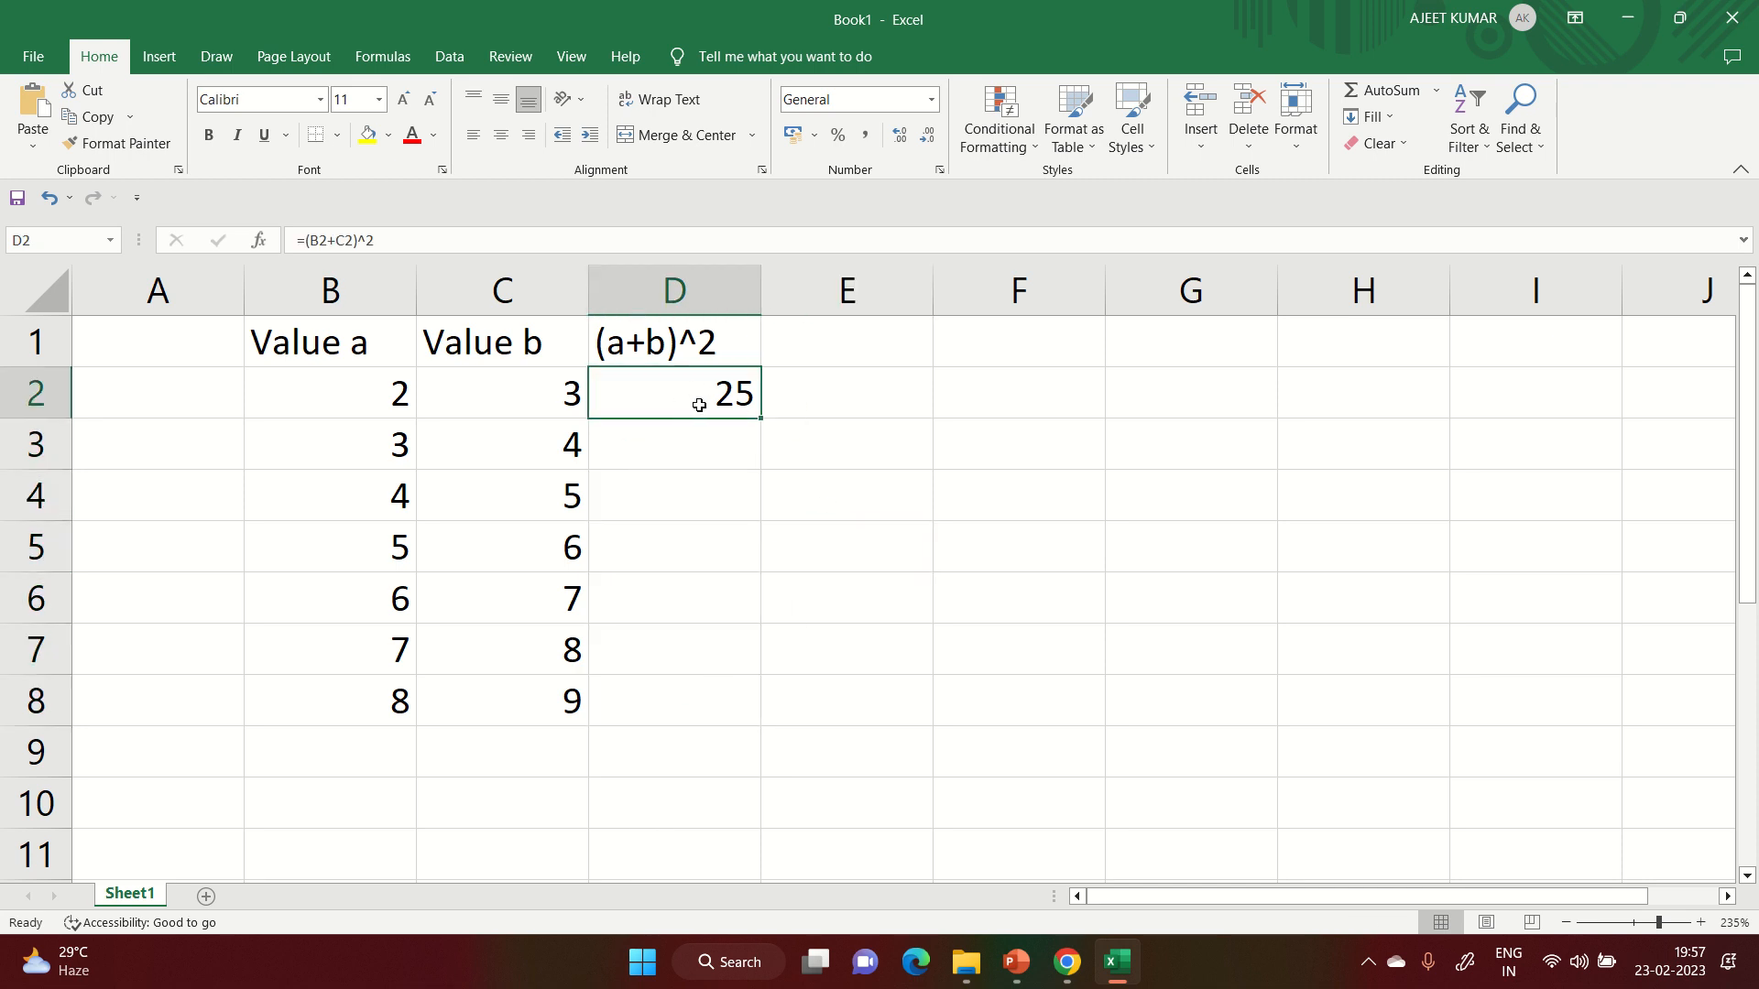
pyautogui.hotkey('ctrl', 'c')
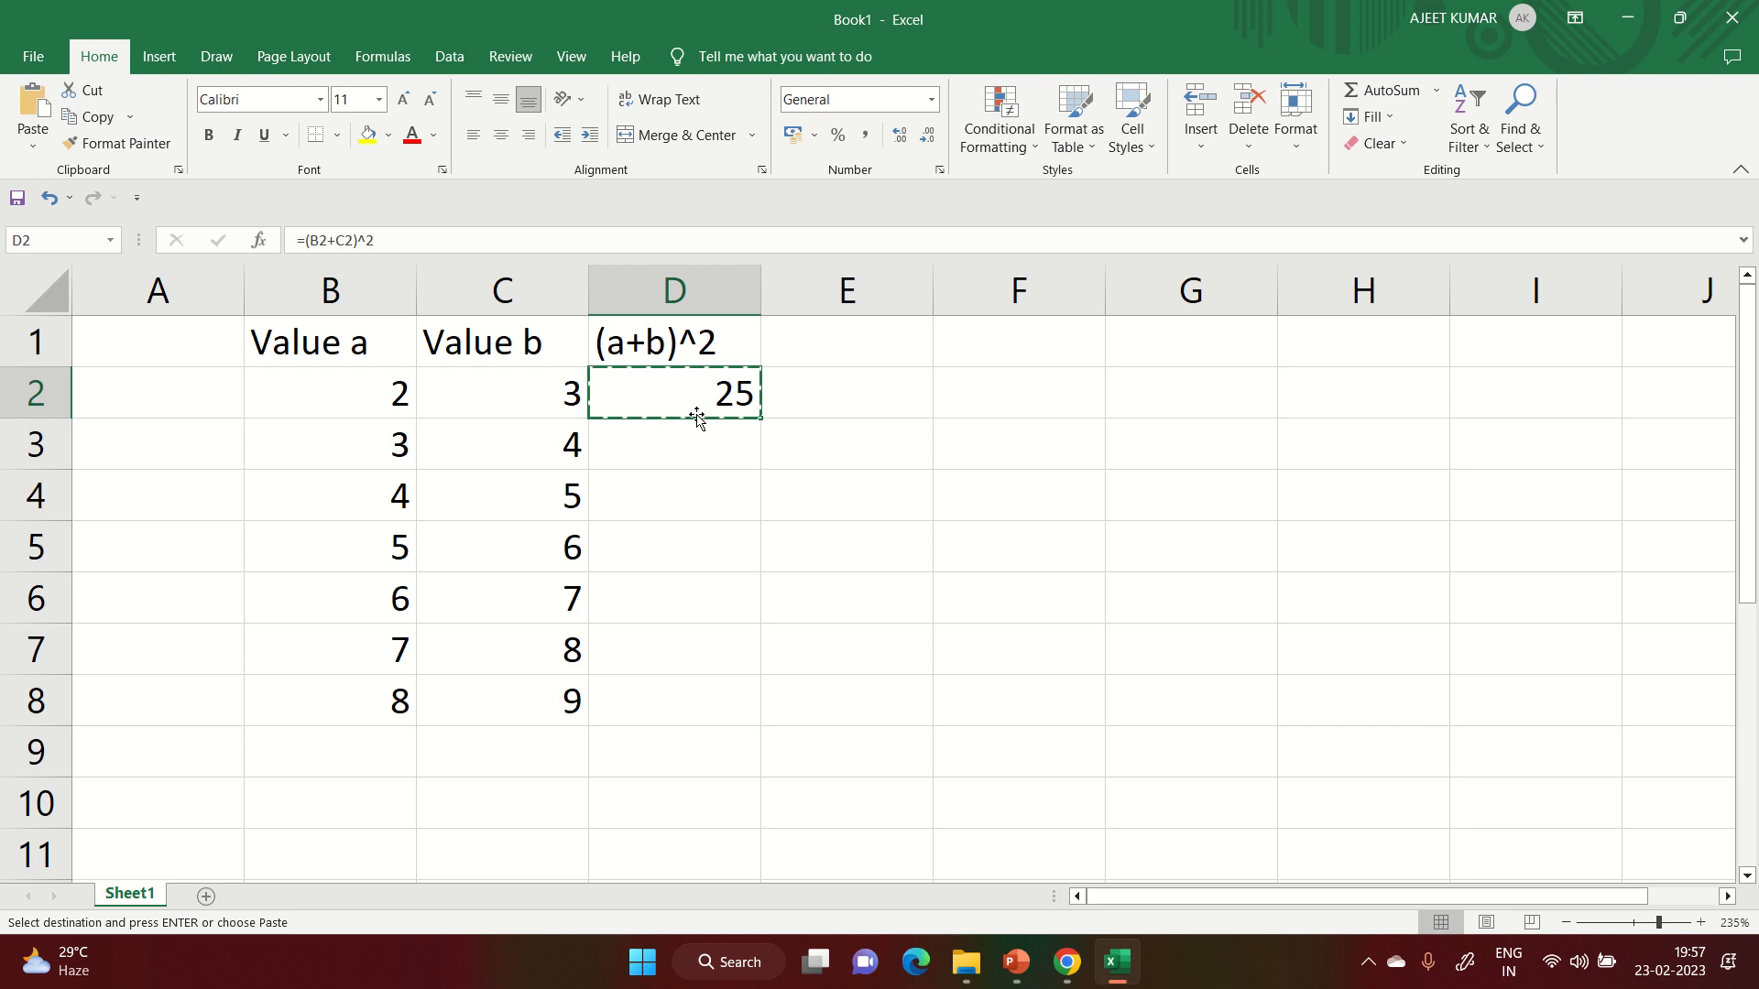
pyautogui.moveTo(684, 442); pyautogui.dragTo(695, 690)
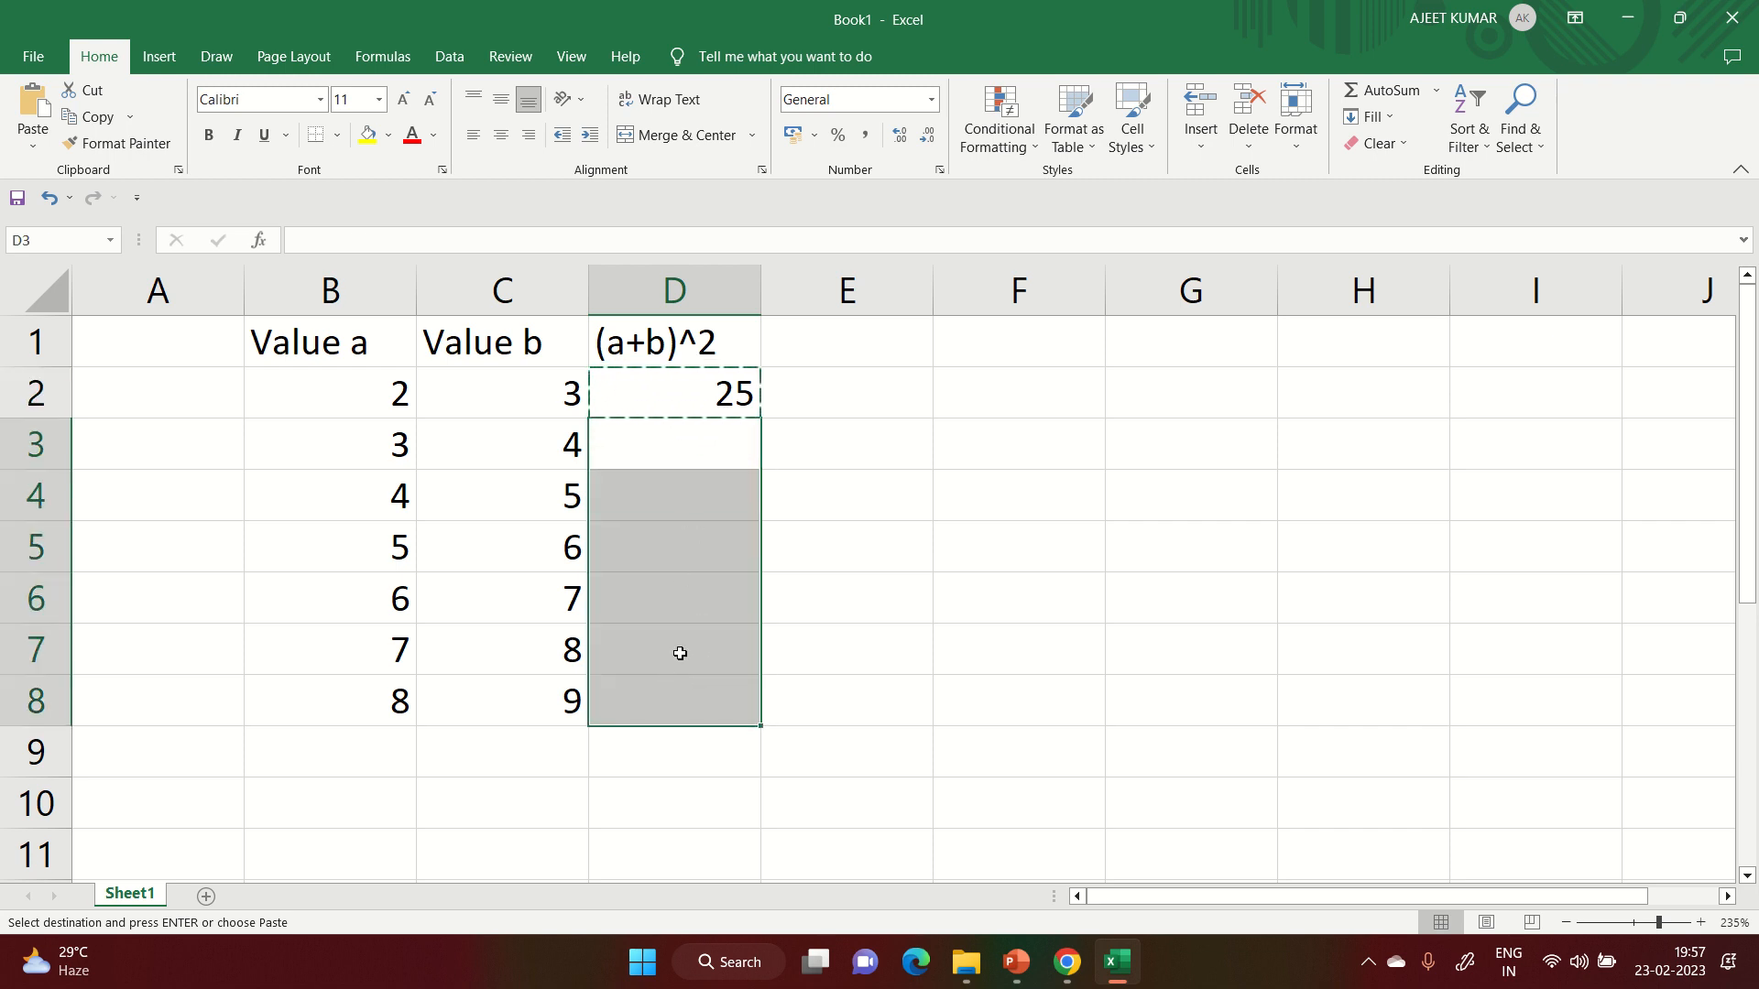
pyautogui.hotkey('ctrl', 'v')
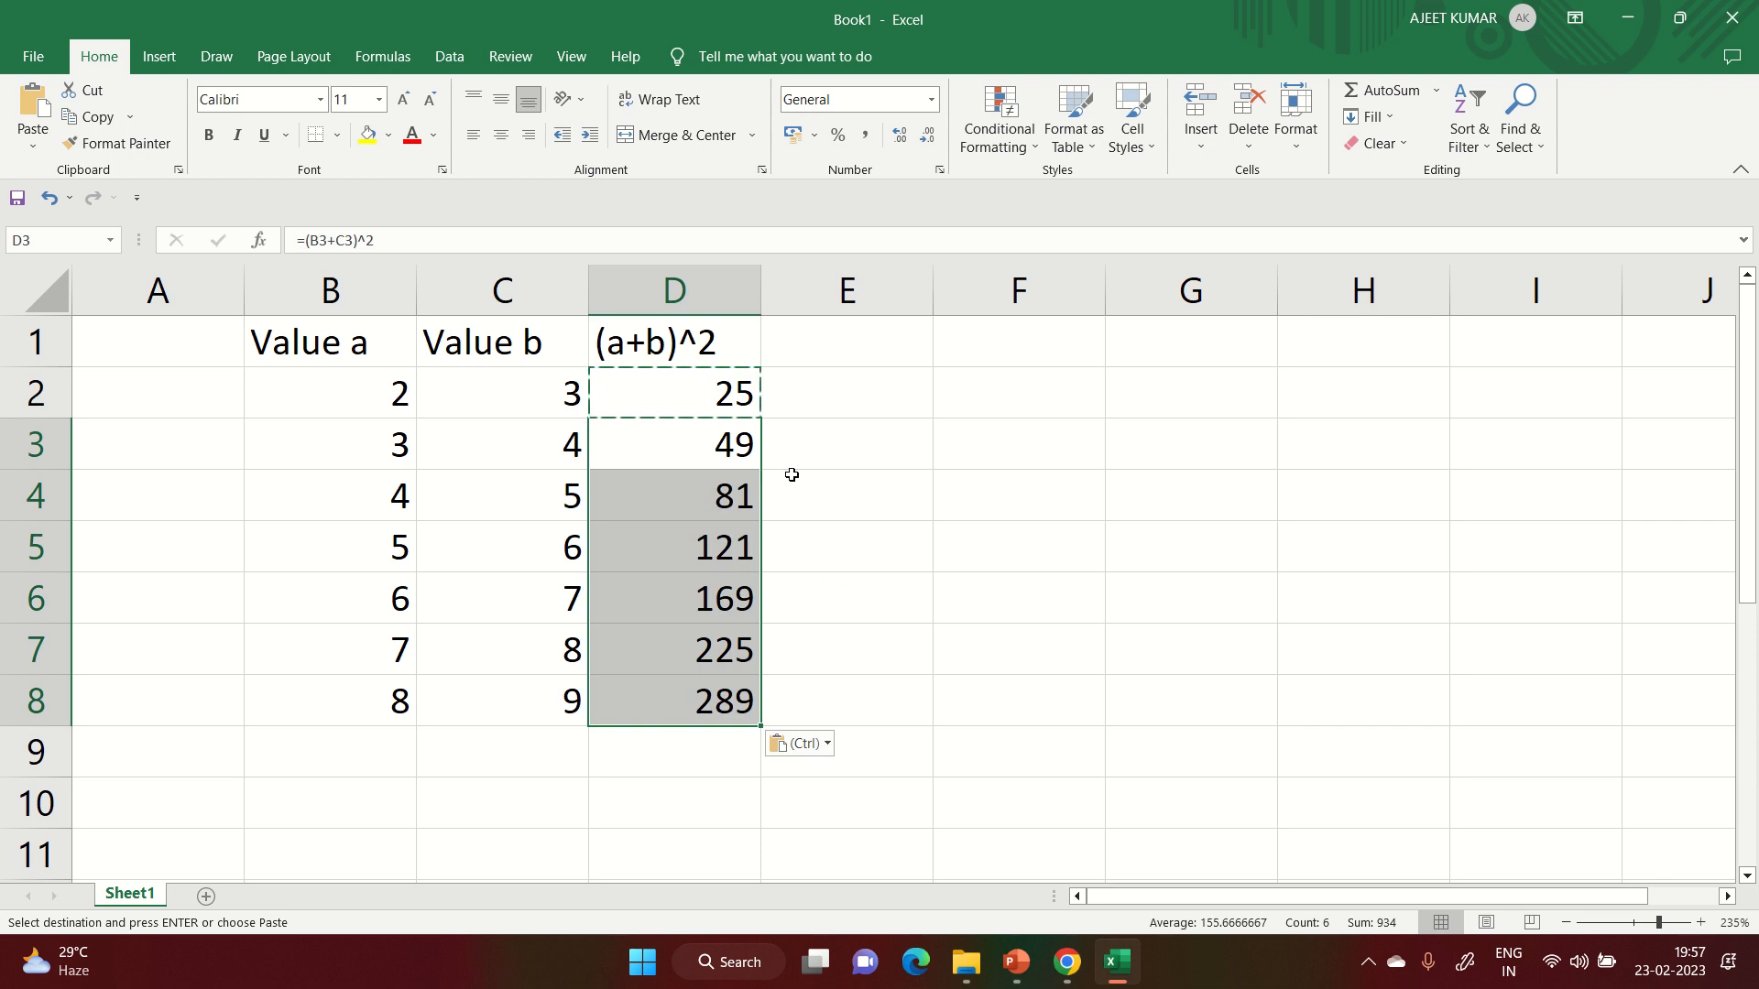
pyautogui.click(848, 453)
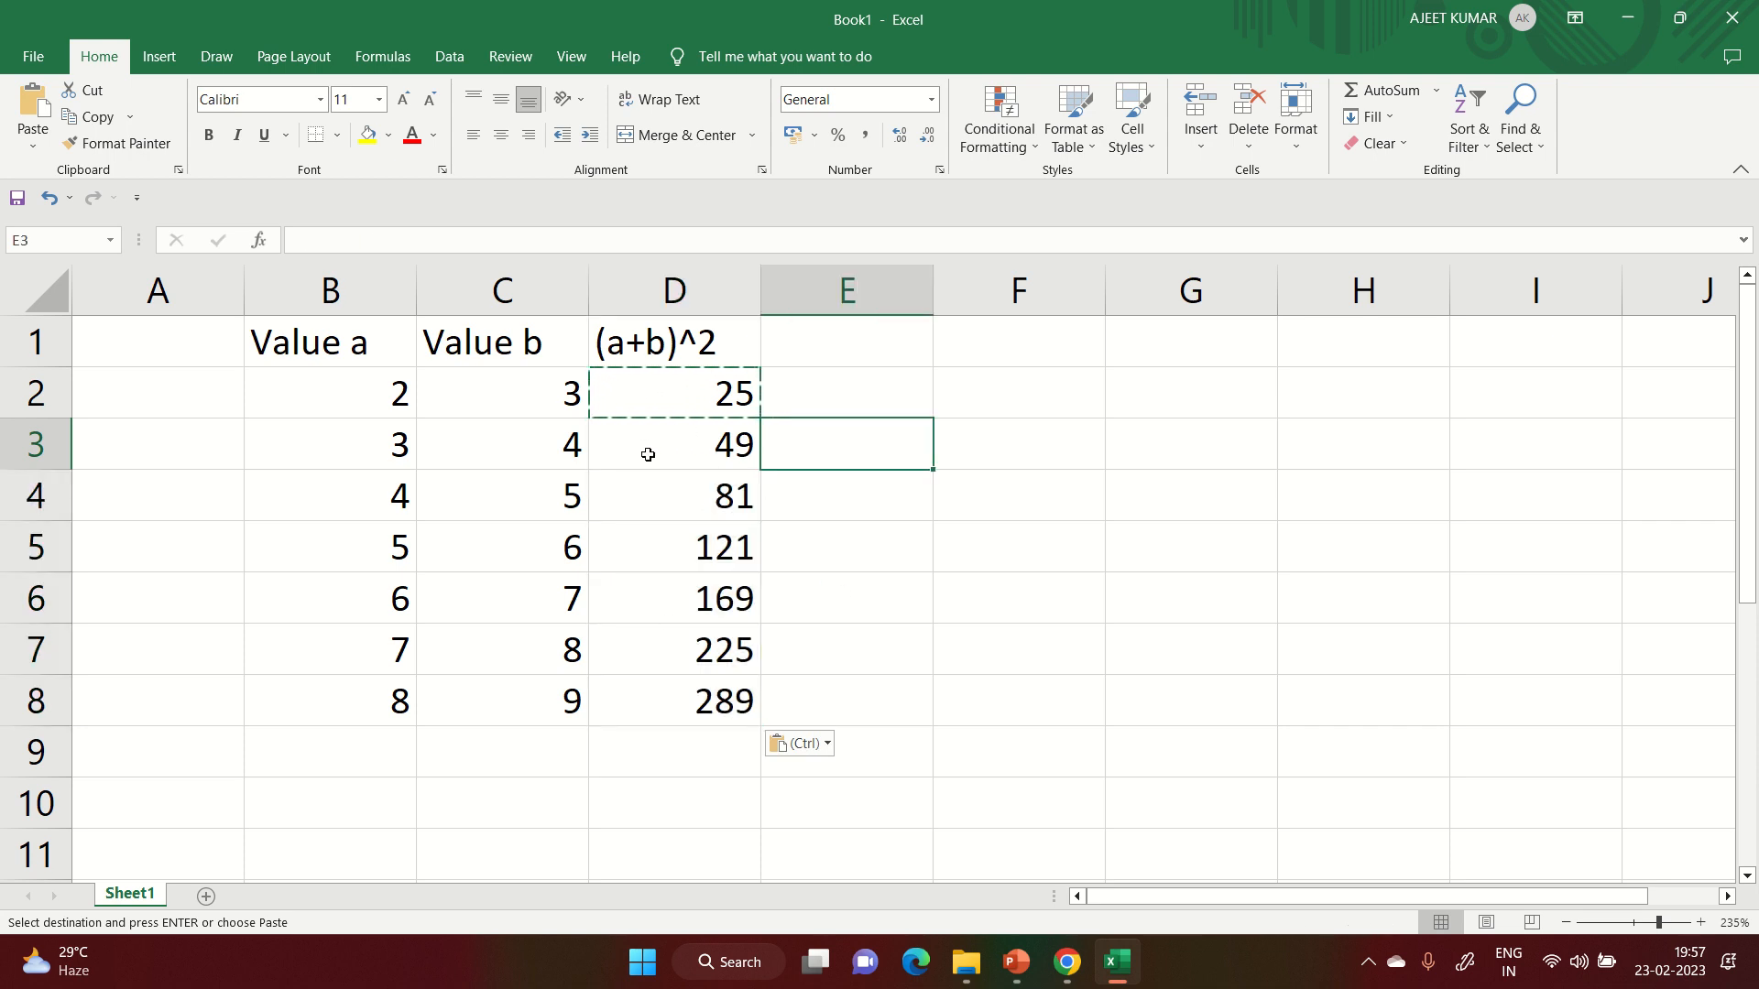
pyautogui.click(641, 344)
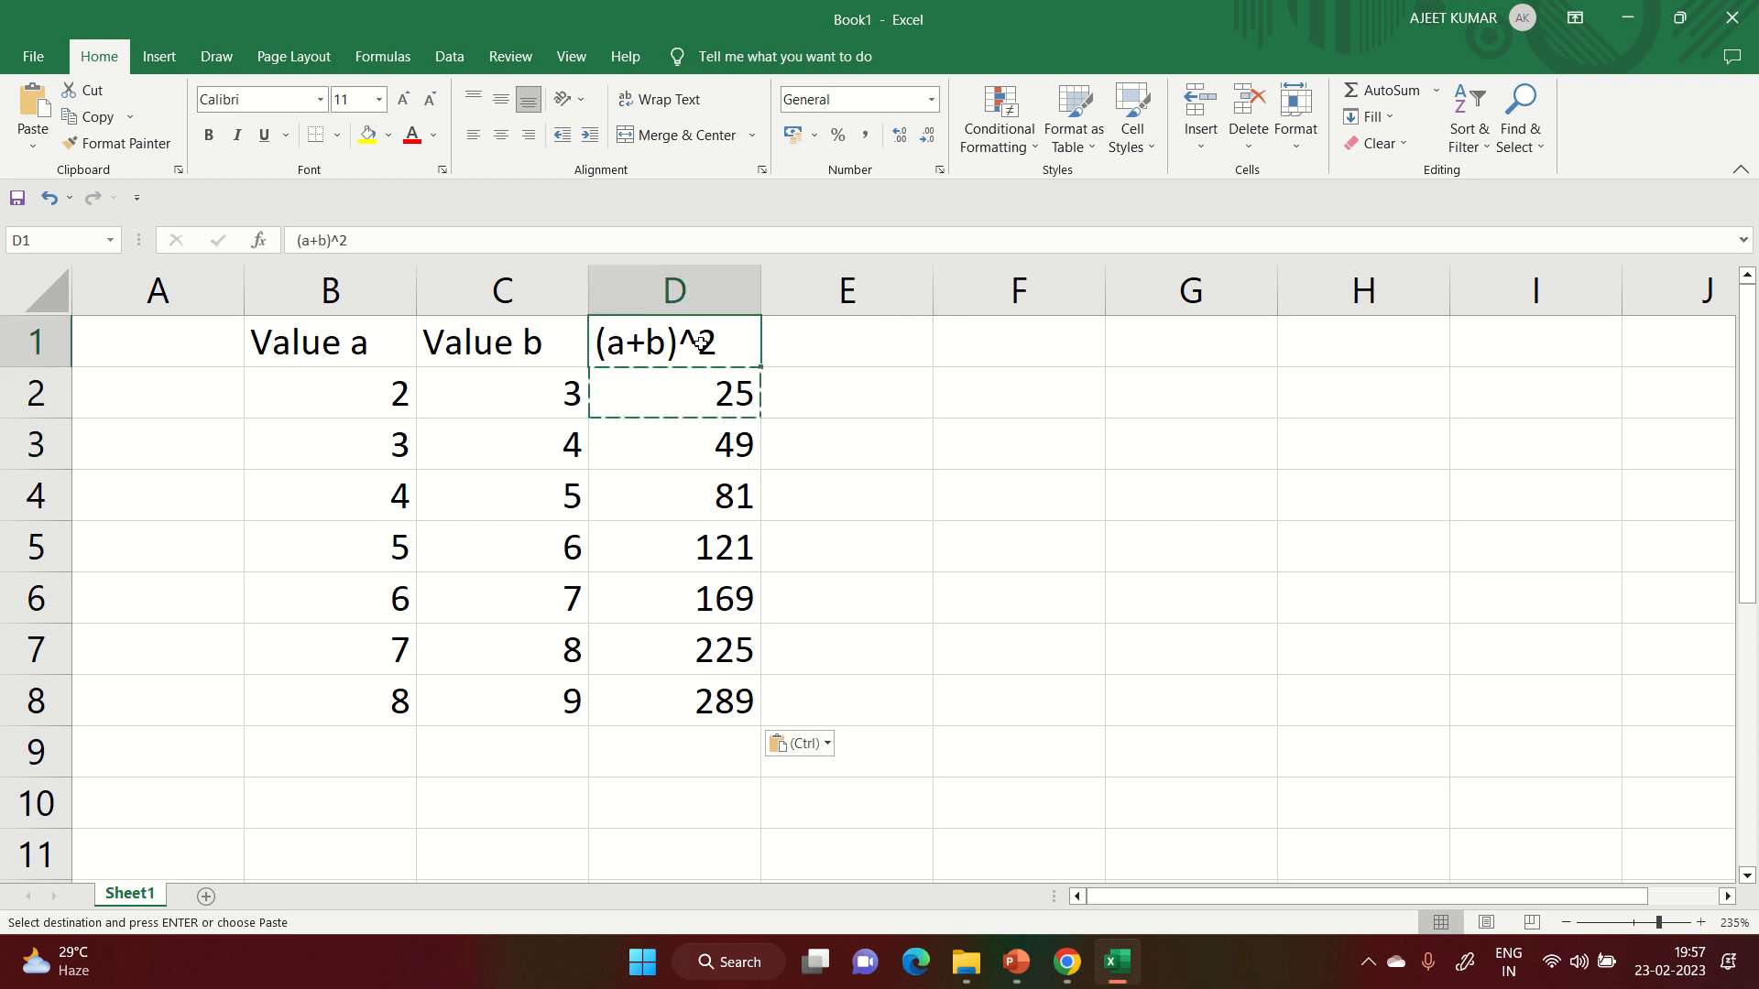
# - Clear the pasted formulas from D3:D8
pyautogui.click(701, 453)
pyautogui.moveTo(691, 447); pyautogui.dragTo(688, 701)
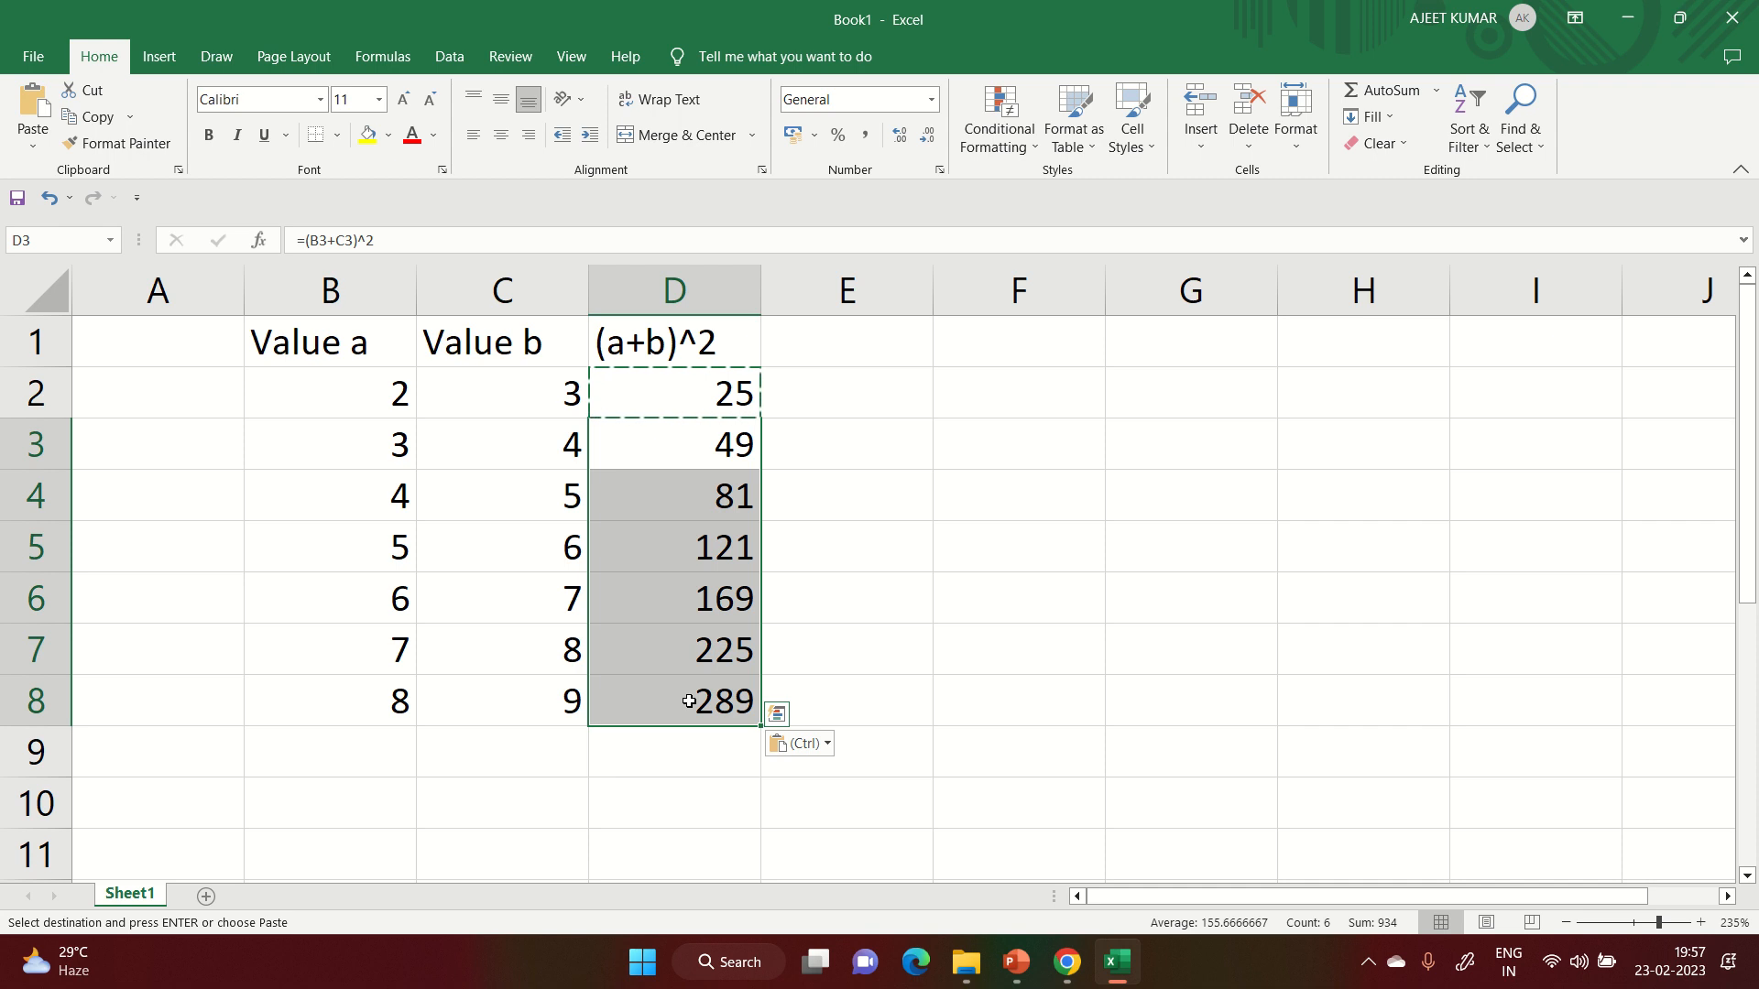
pyautogui.press('Delete')
# - Copy cell D2 and paste only its value, without the formula, into D3
pyautogui.click(680, 398)
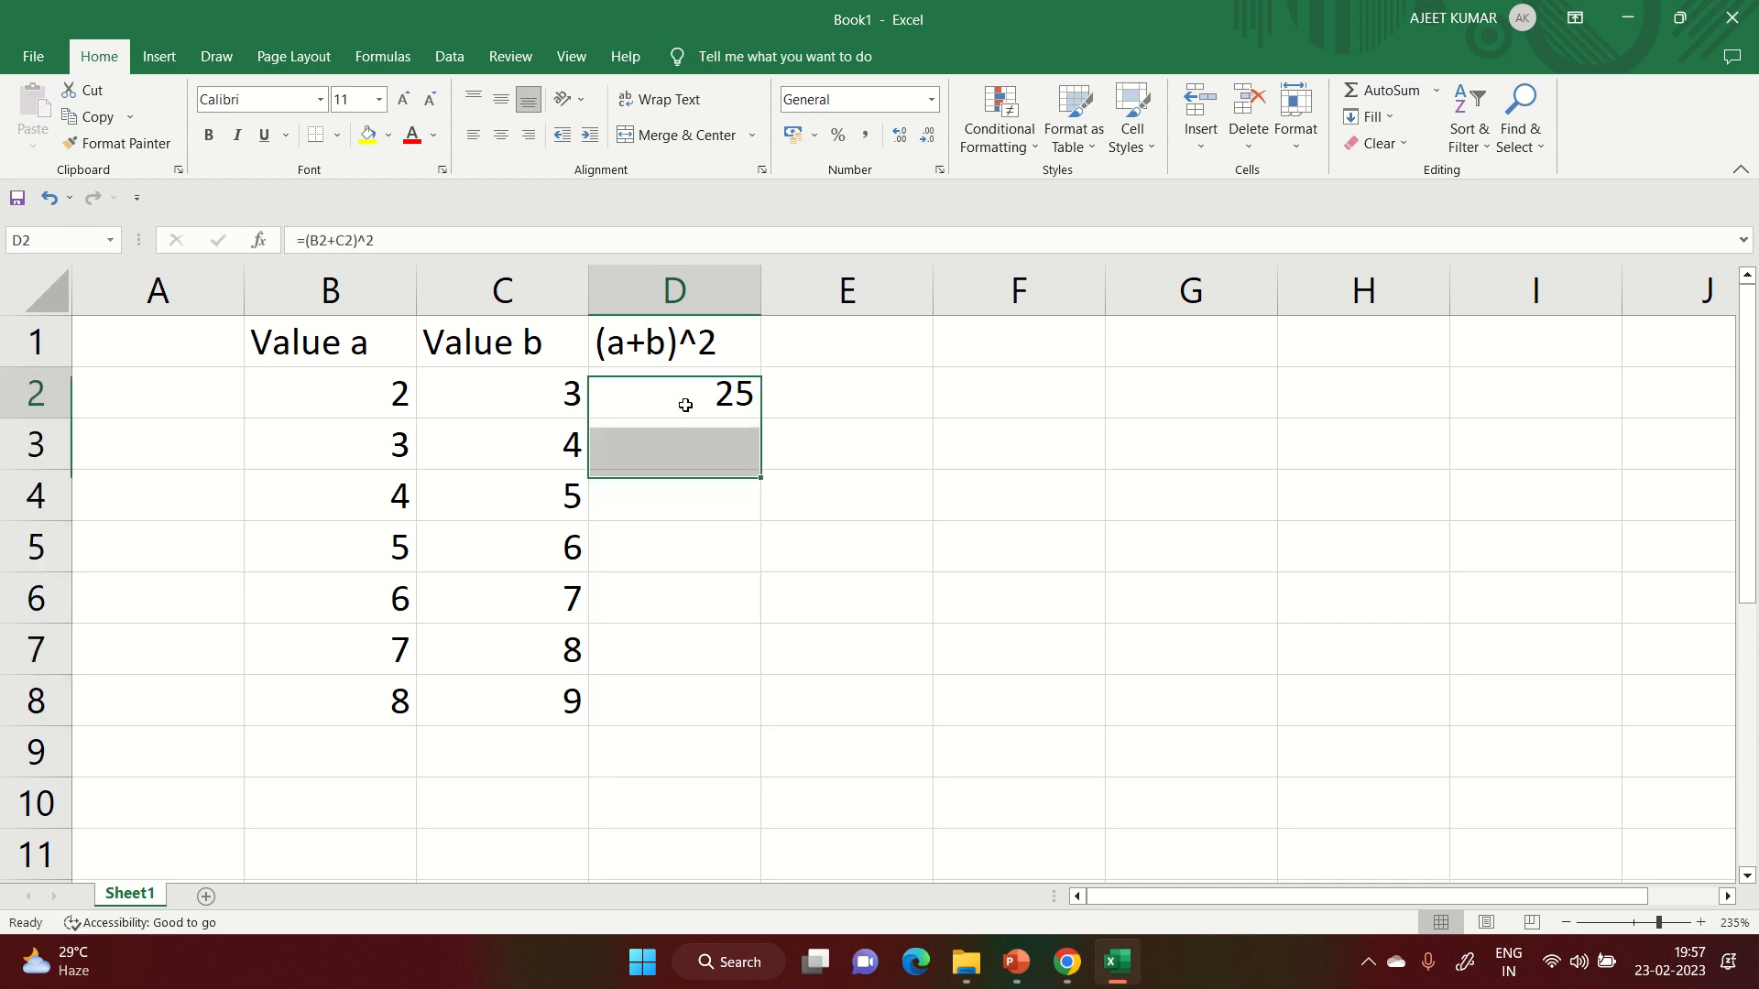
pyautogui.hotkey('ctrl', 'c')
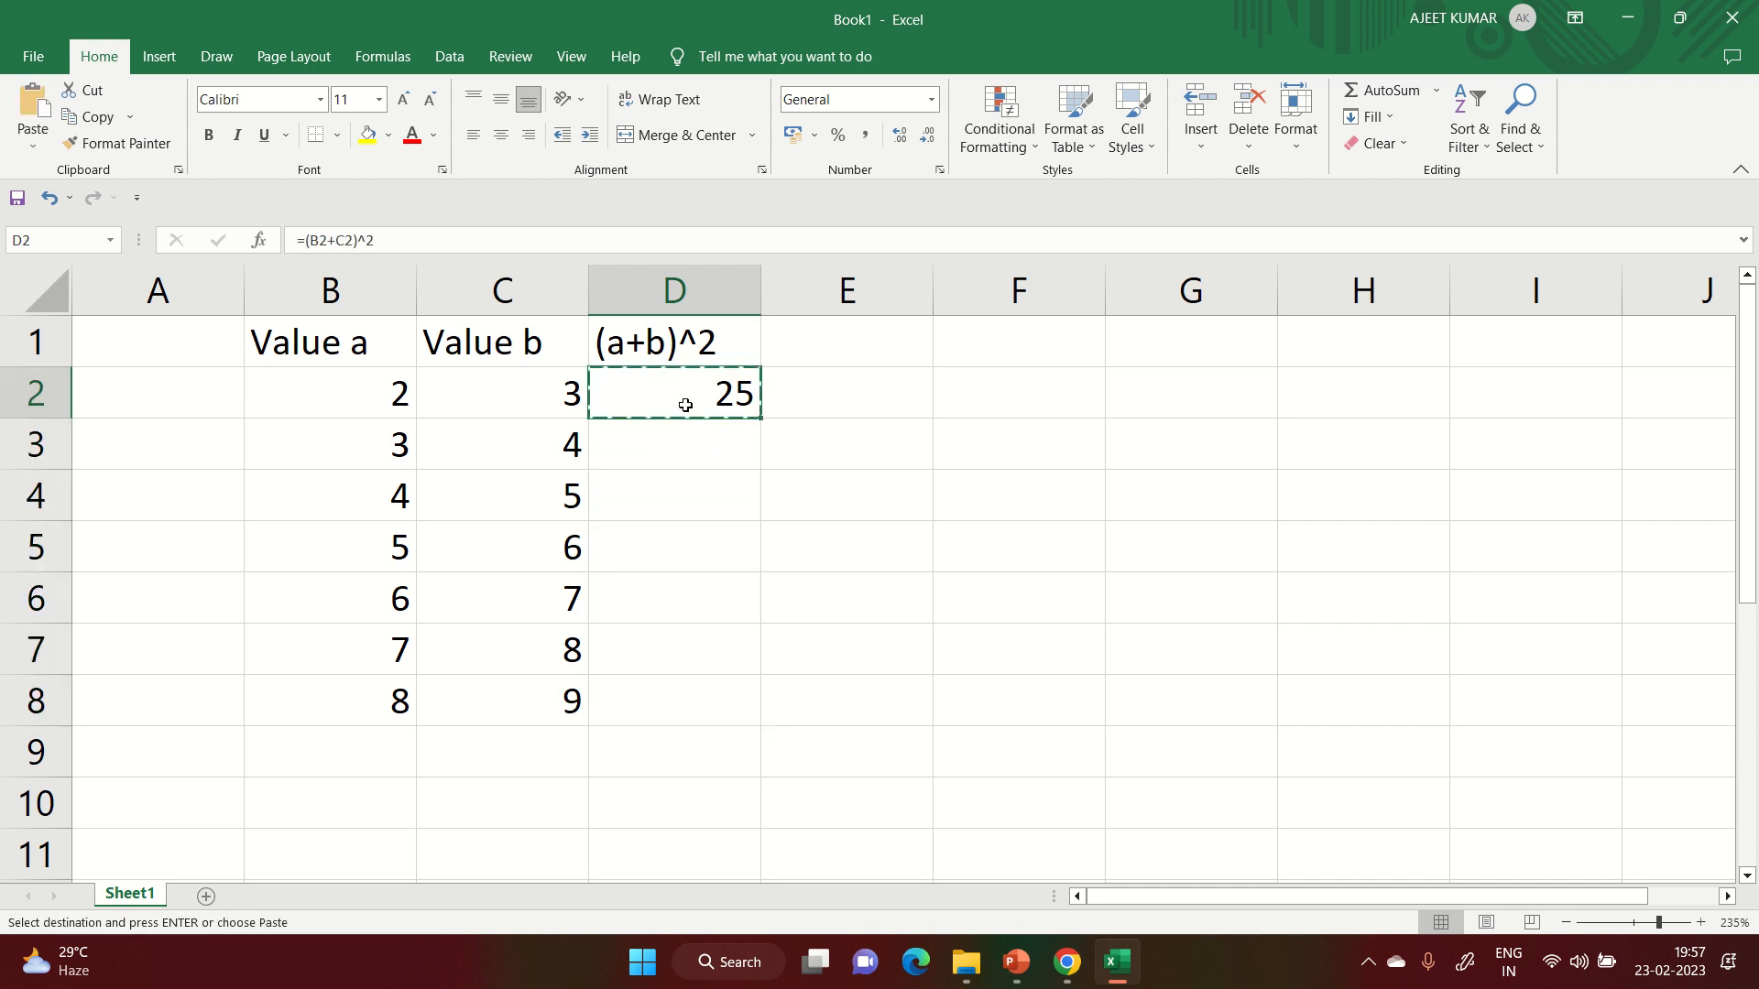
pyautogui.click(667, 449)
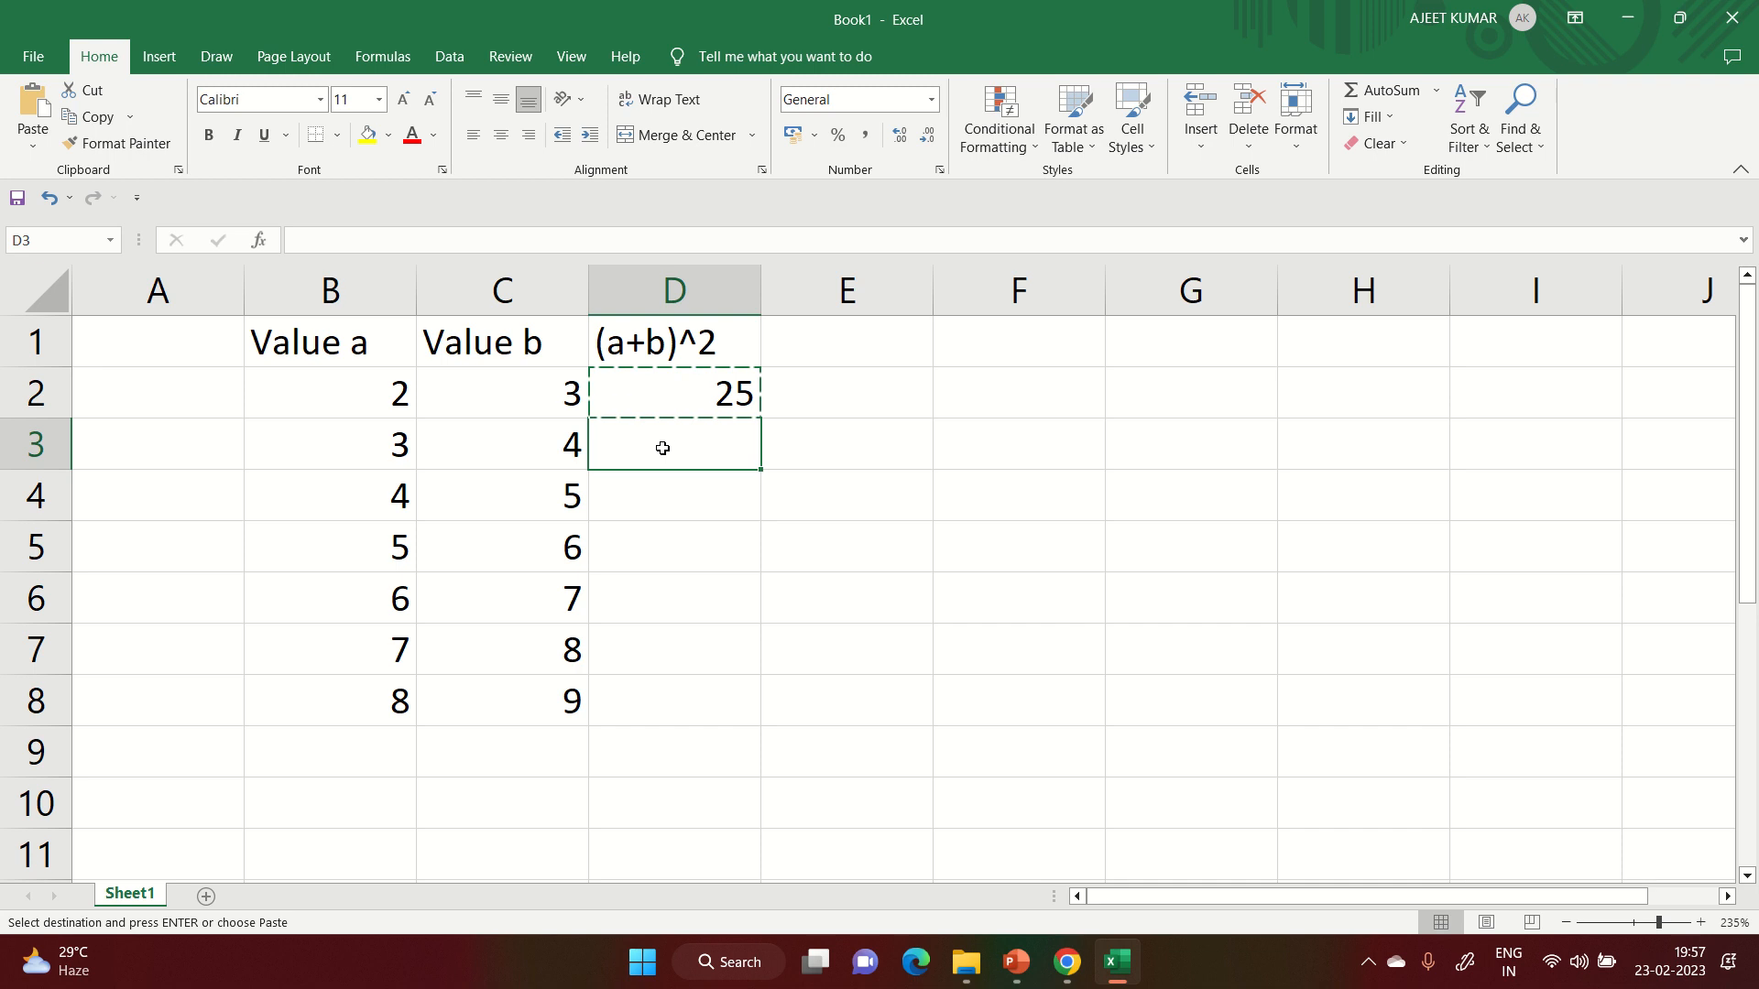
pyautogui.rightClick(662, 448)
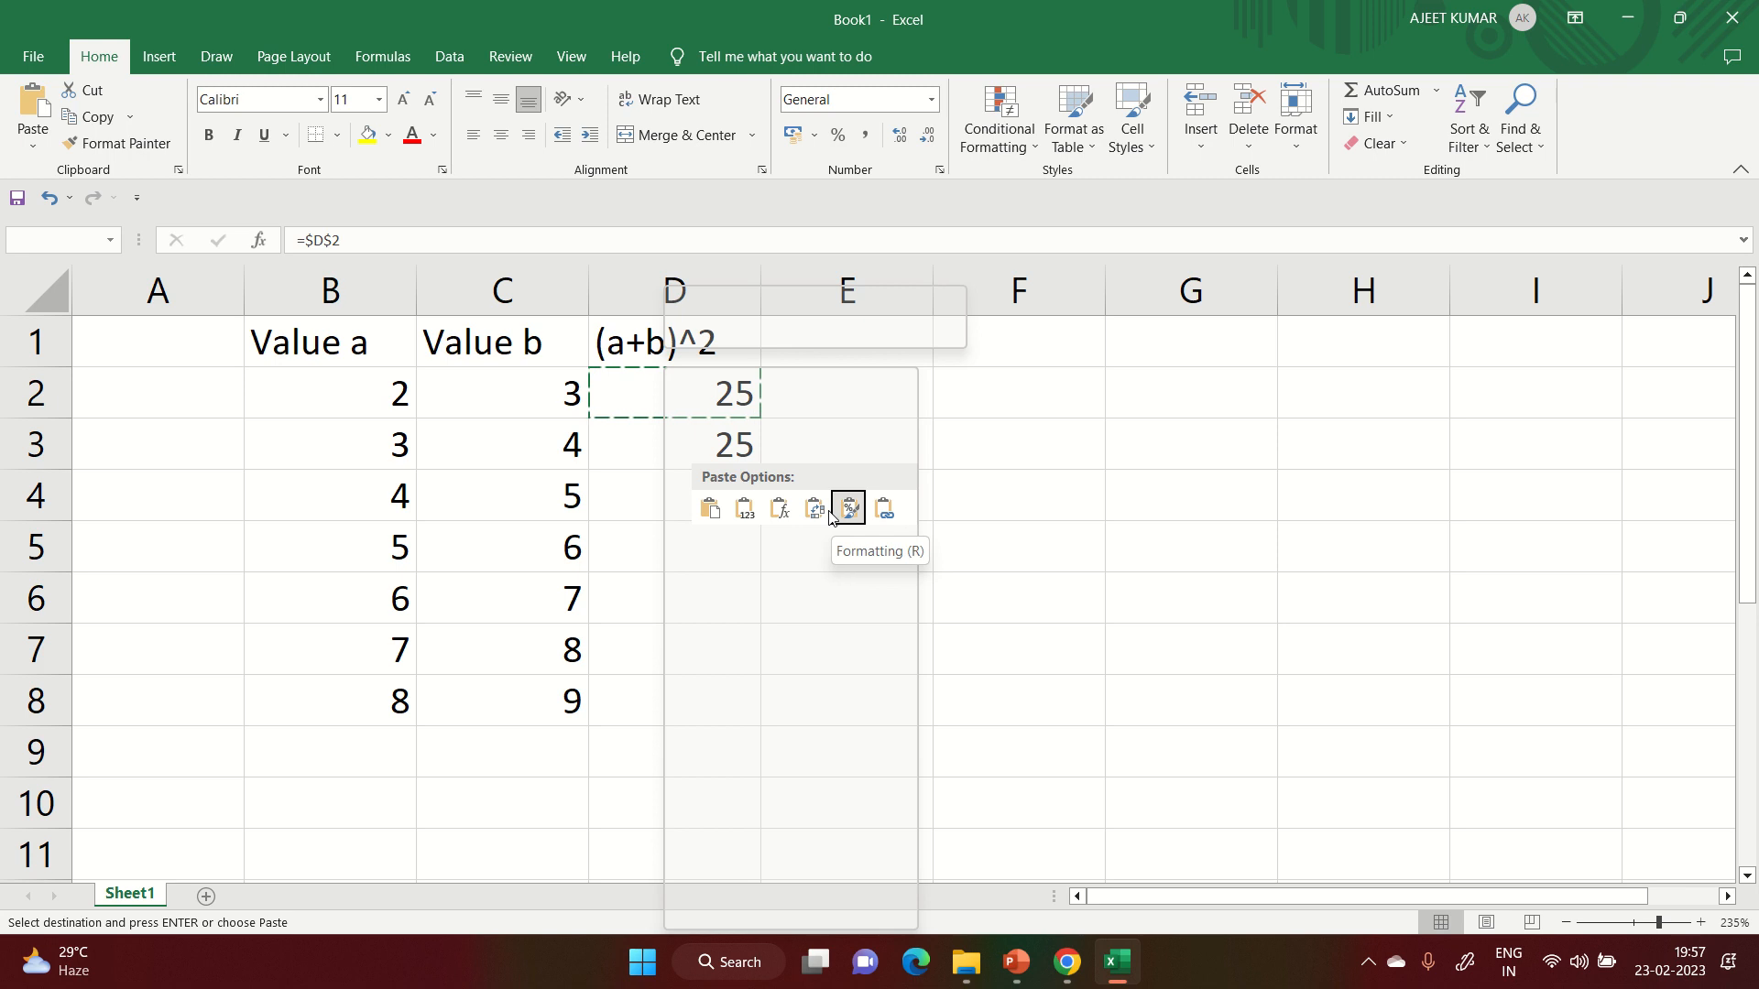
pyautogui.click(742, 511)
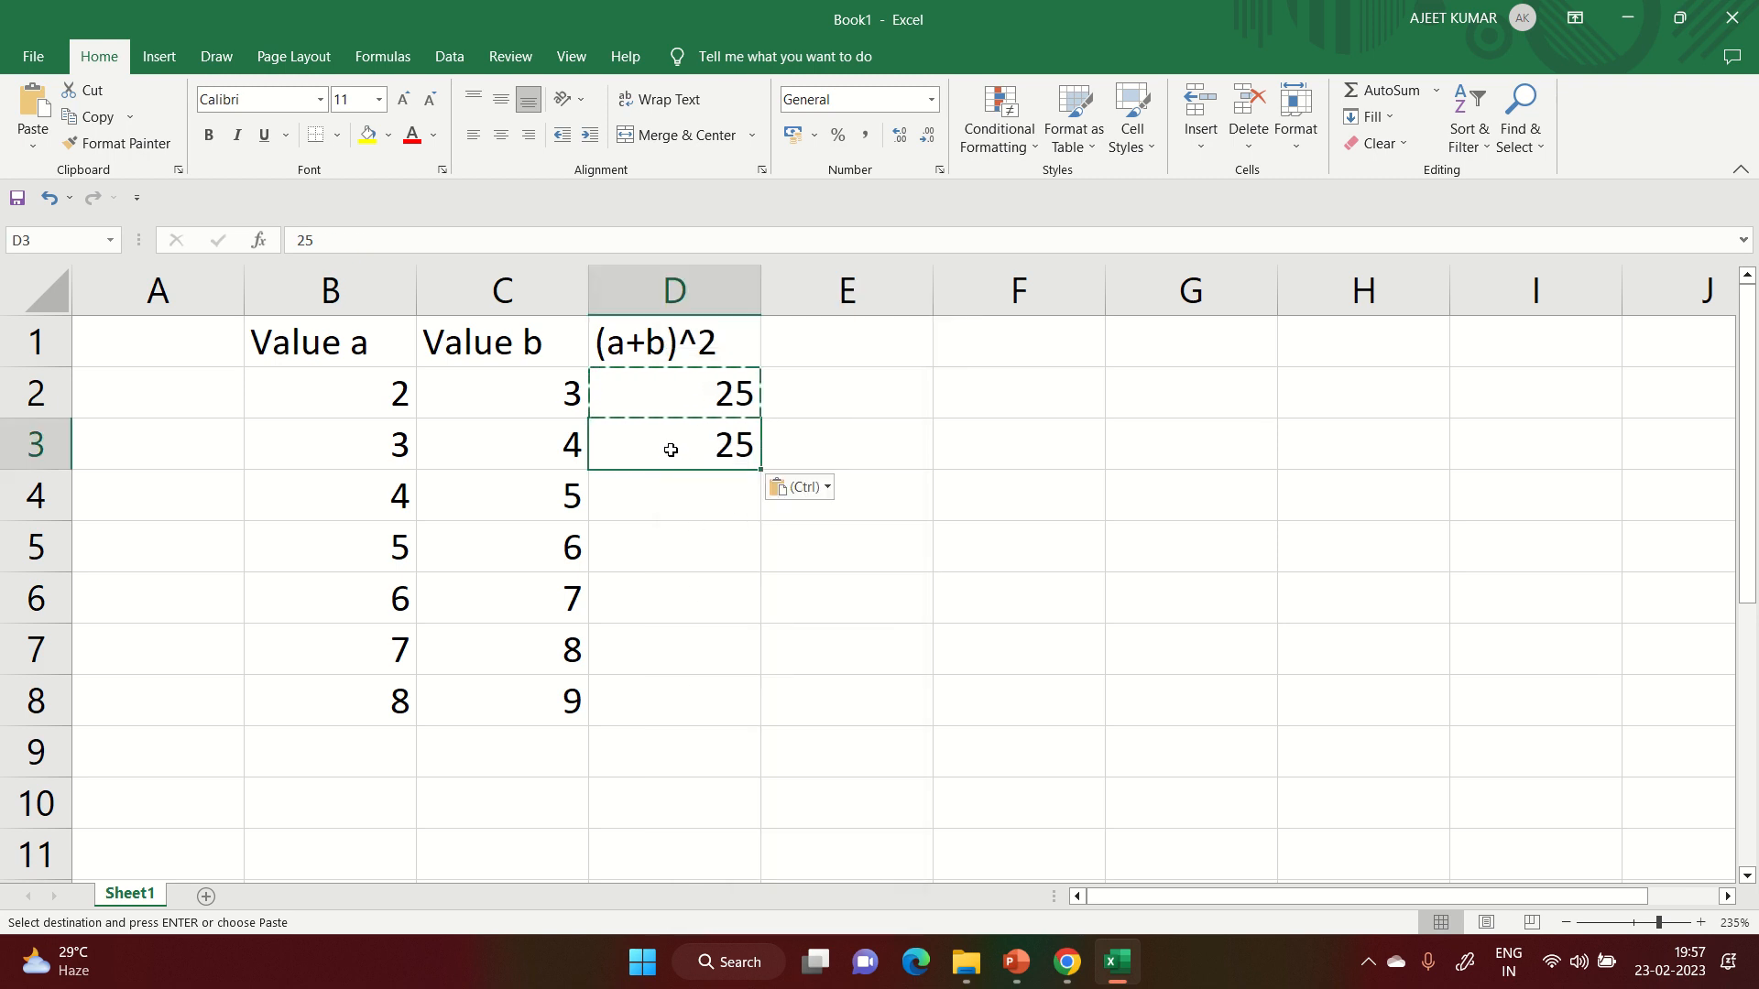
# - Paste the copied D2 result as values only into the range D3:D8
pyautogui.click(670, 394)
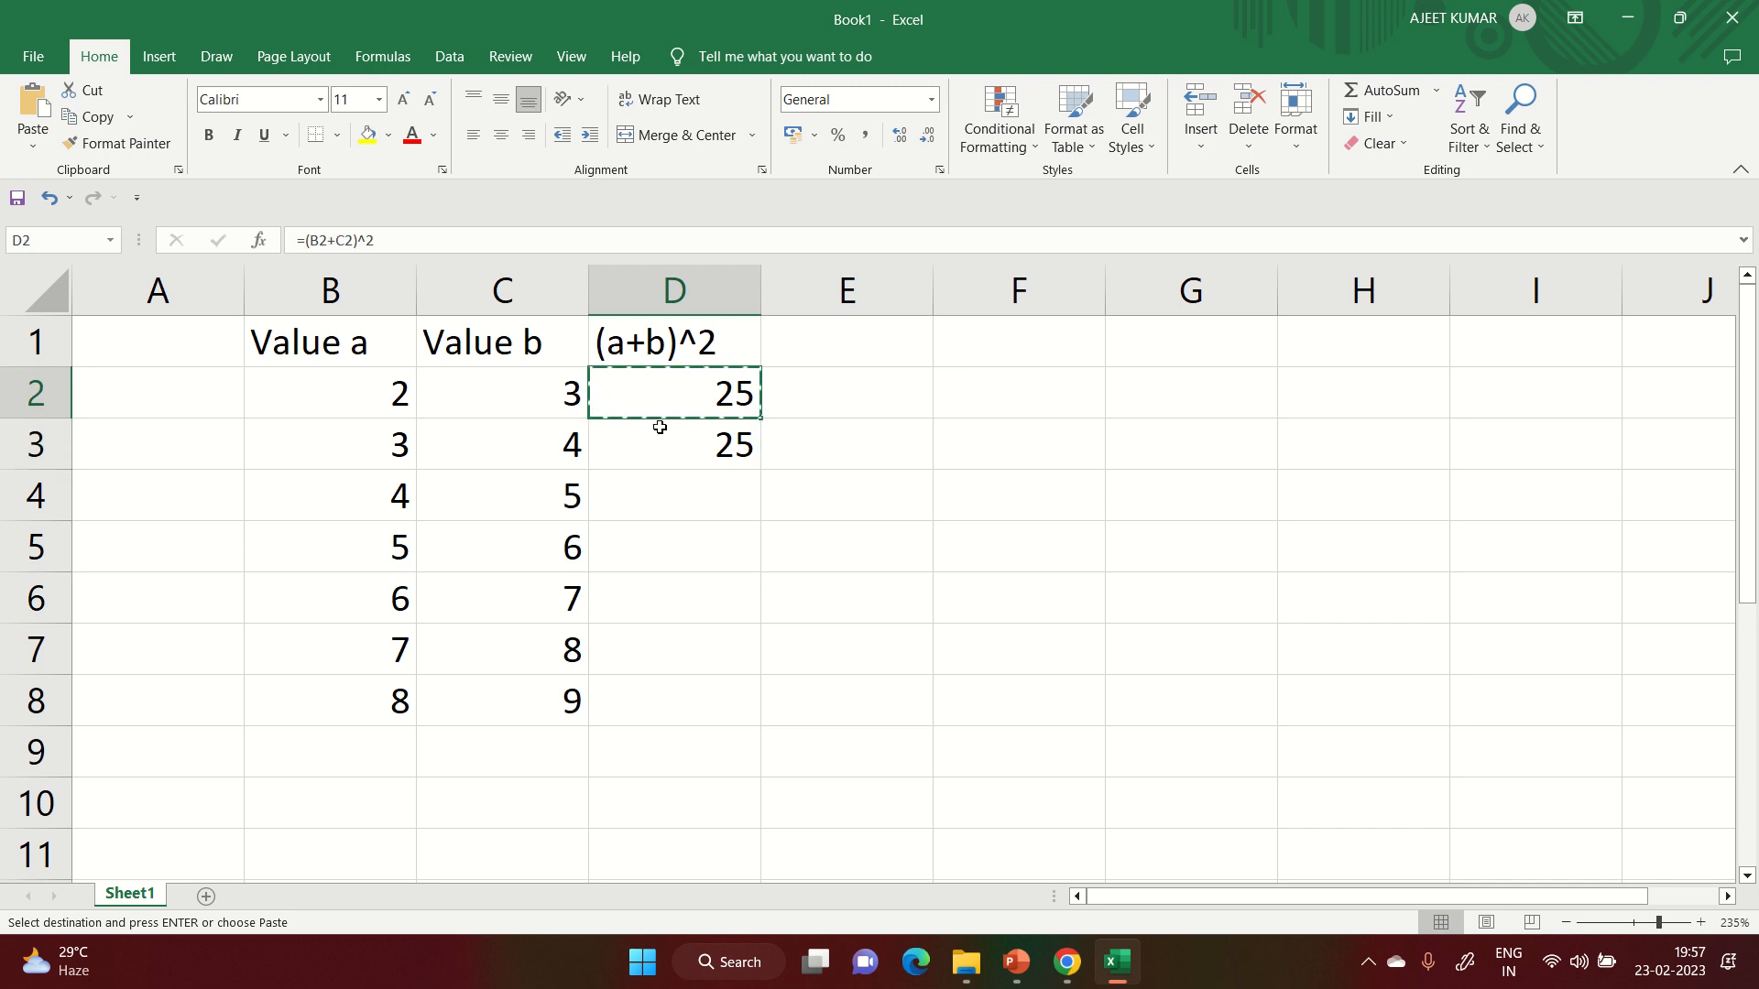
pyautogui.moveTo(656, 443); pyautogui.dragTo(675, 695)
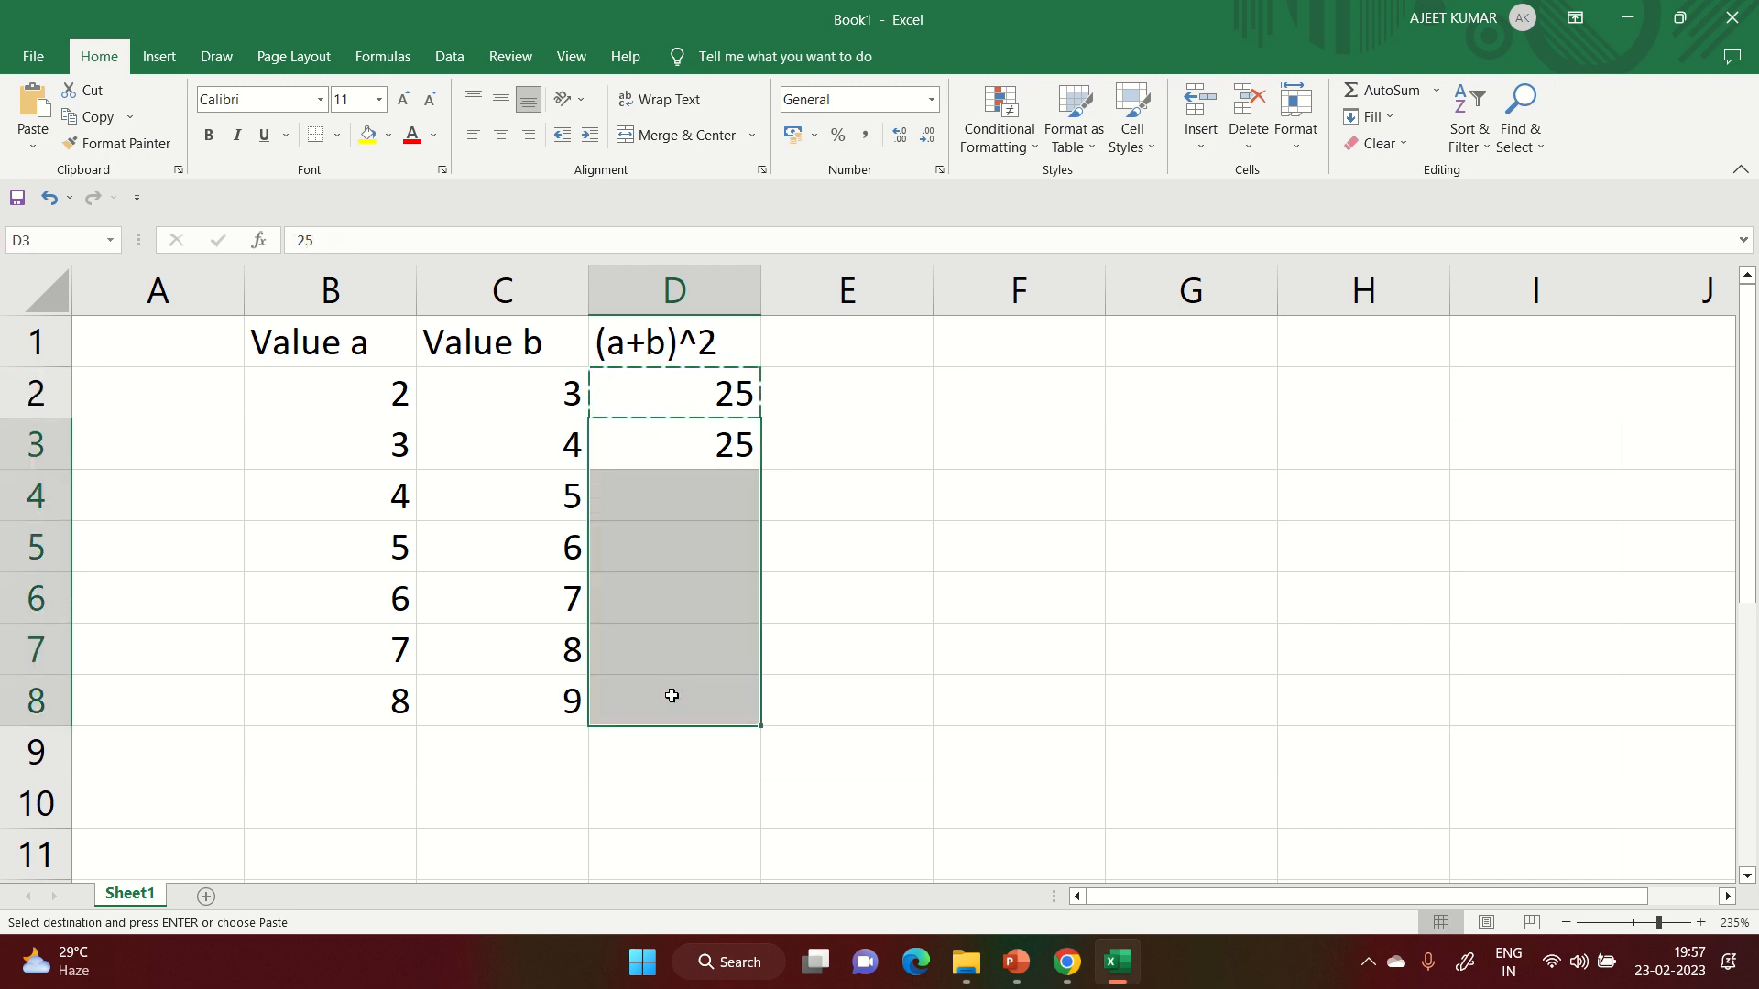
pyautogui.rightClick(667, 446)
pyautogui.click(747, 509)
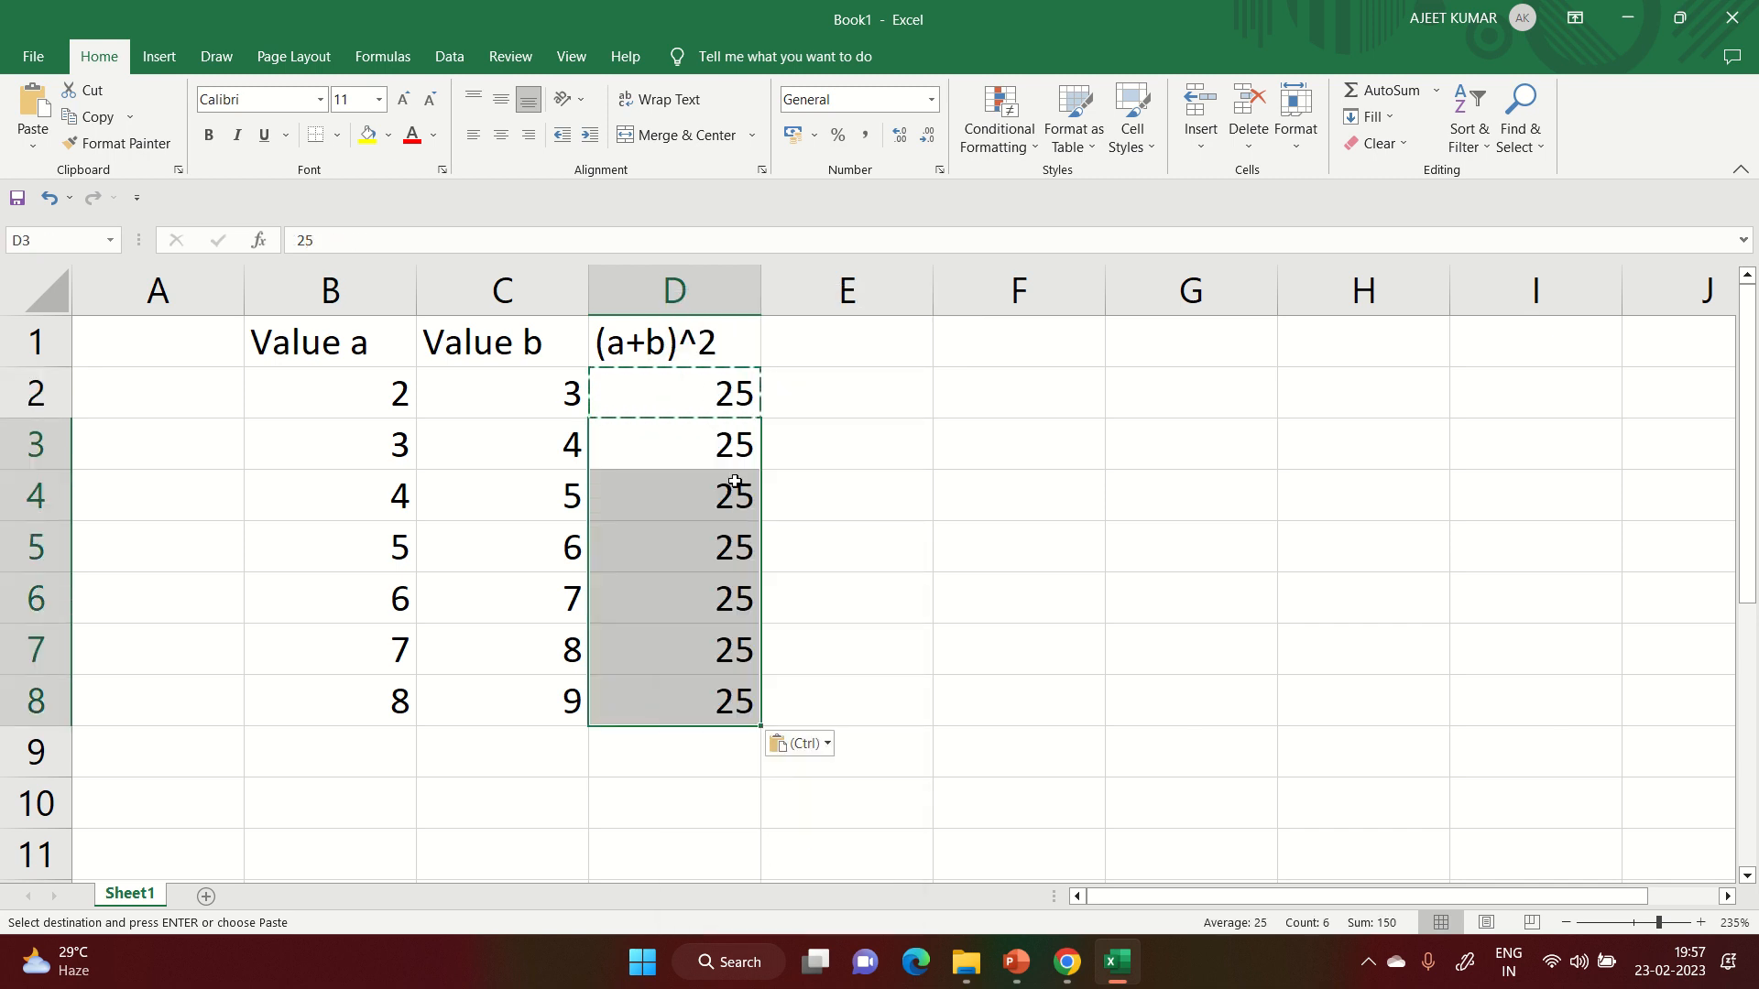
# - Copy the formula cell D2 and paste it with its formula over the pasted values in D3:D8
pyautogui.click(739, 409)
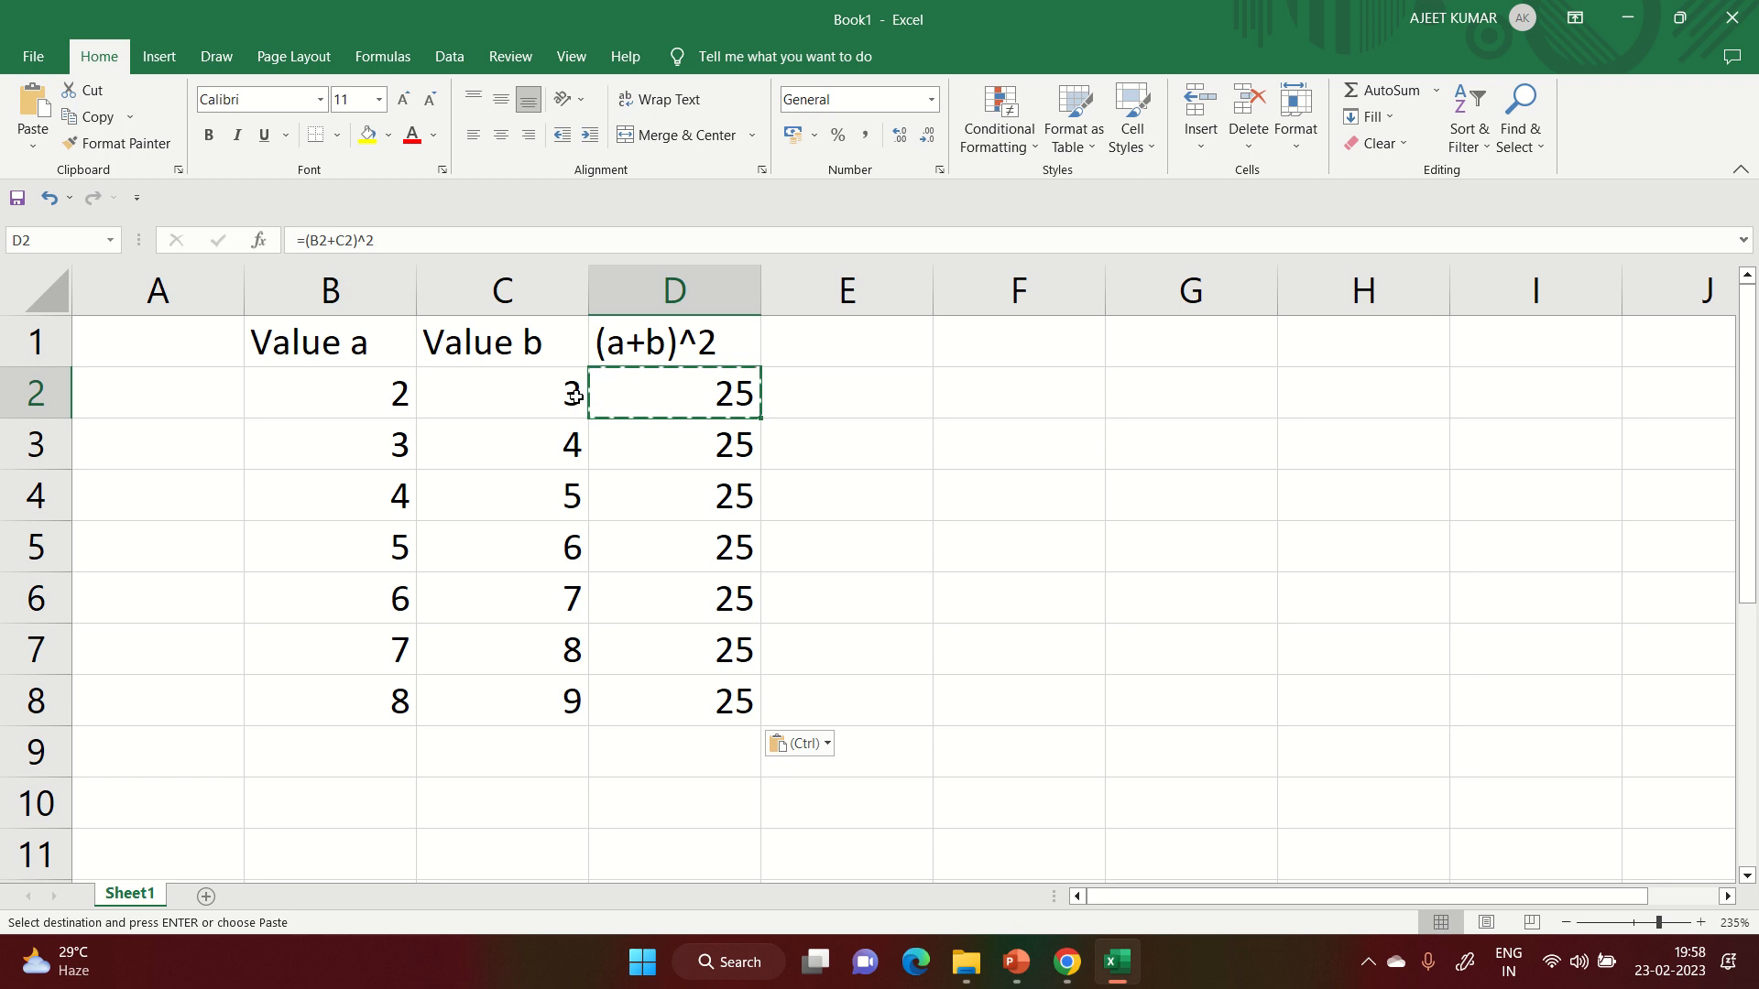
pyautogui.click(626, 437)
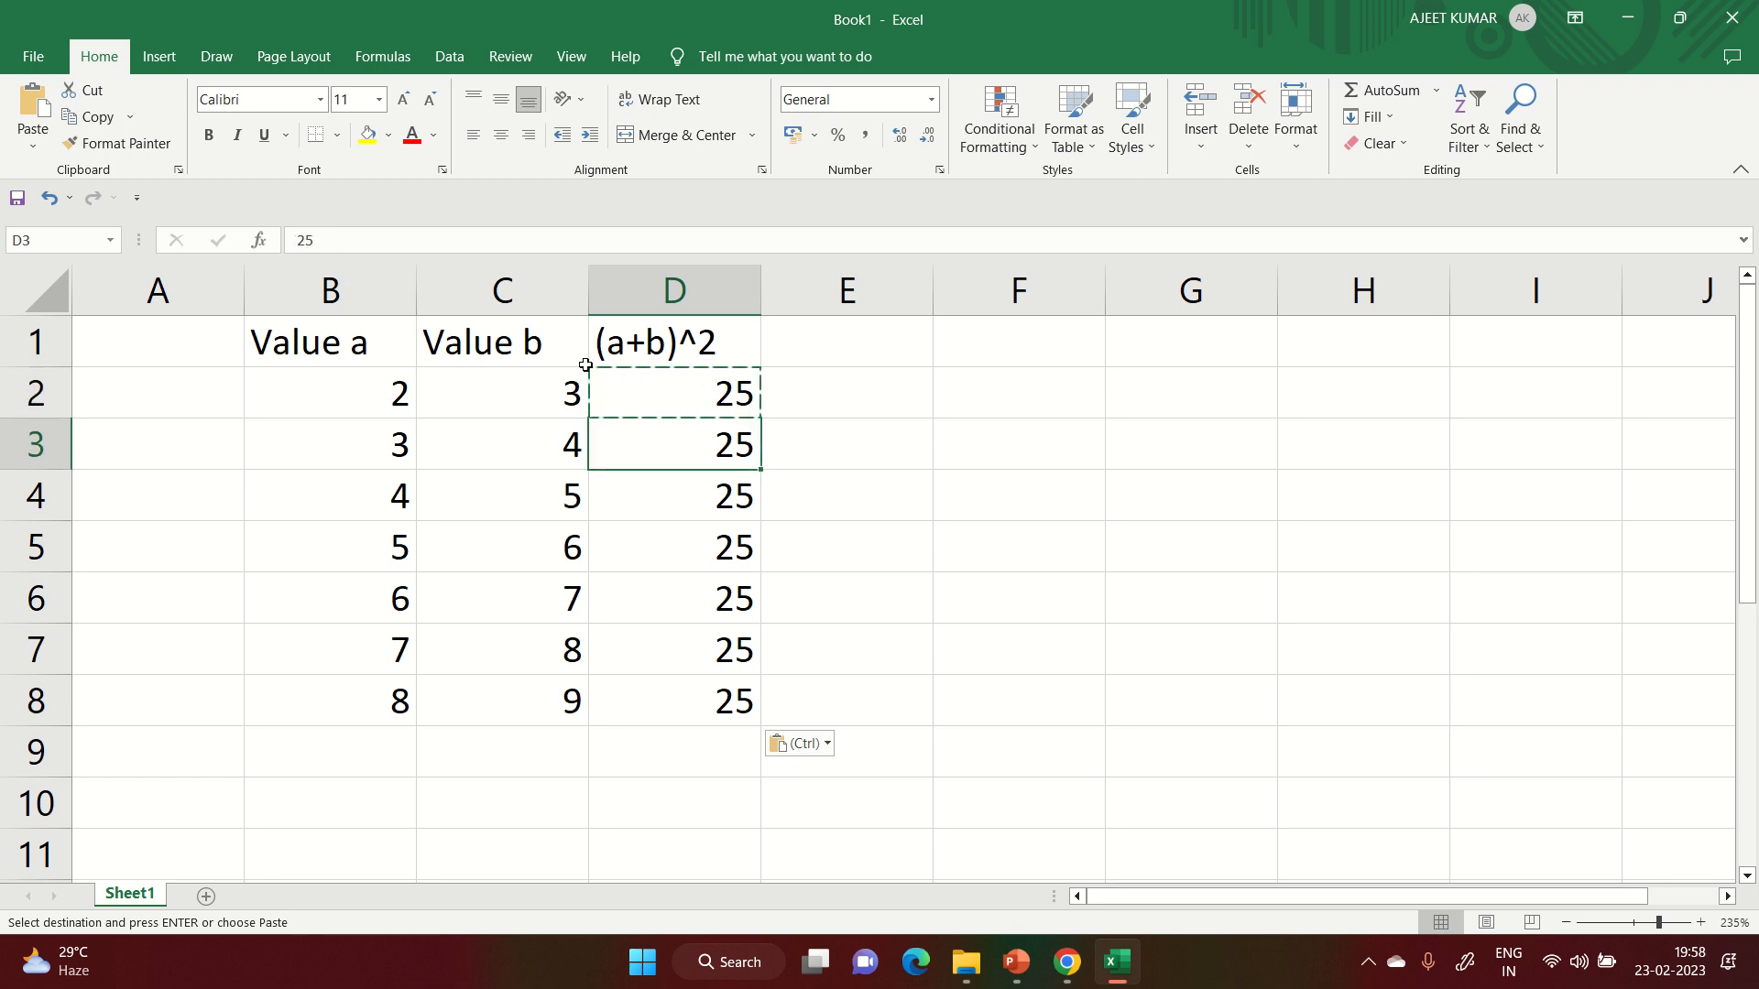
pyautogui.click(651, 390)
pyautogui.hotkey('ctrl', 'c')
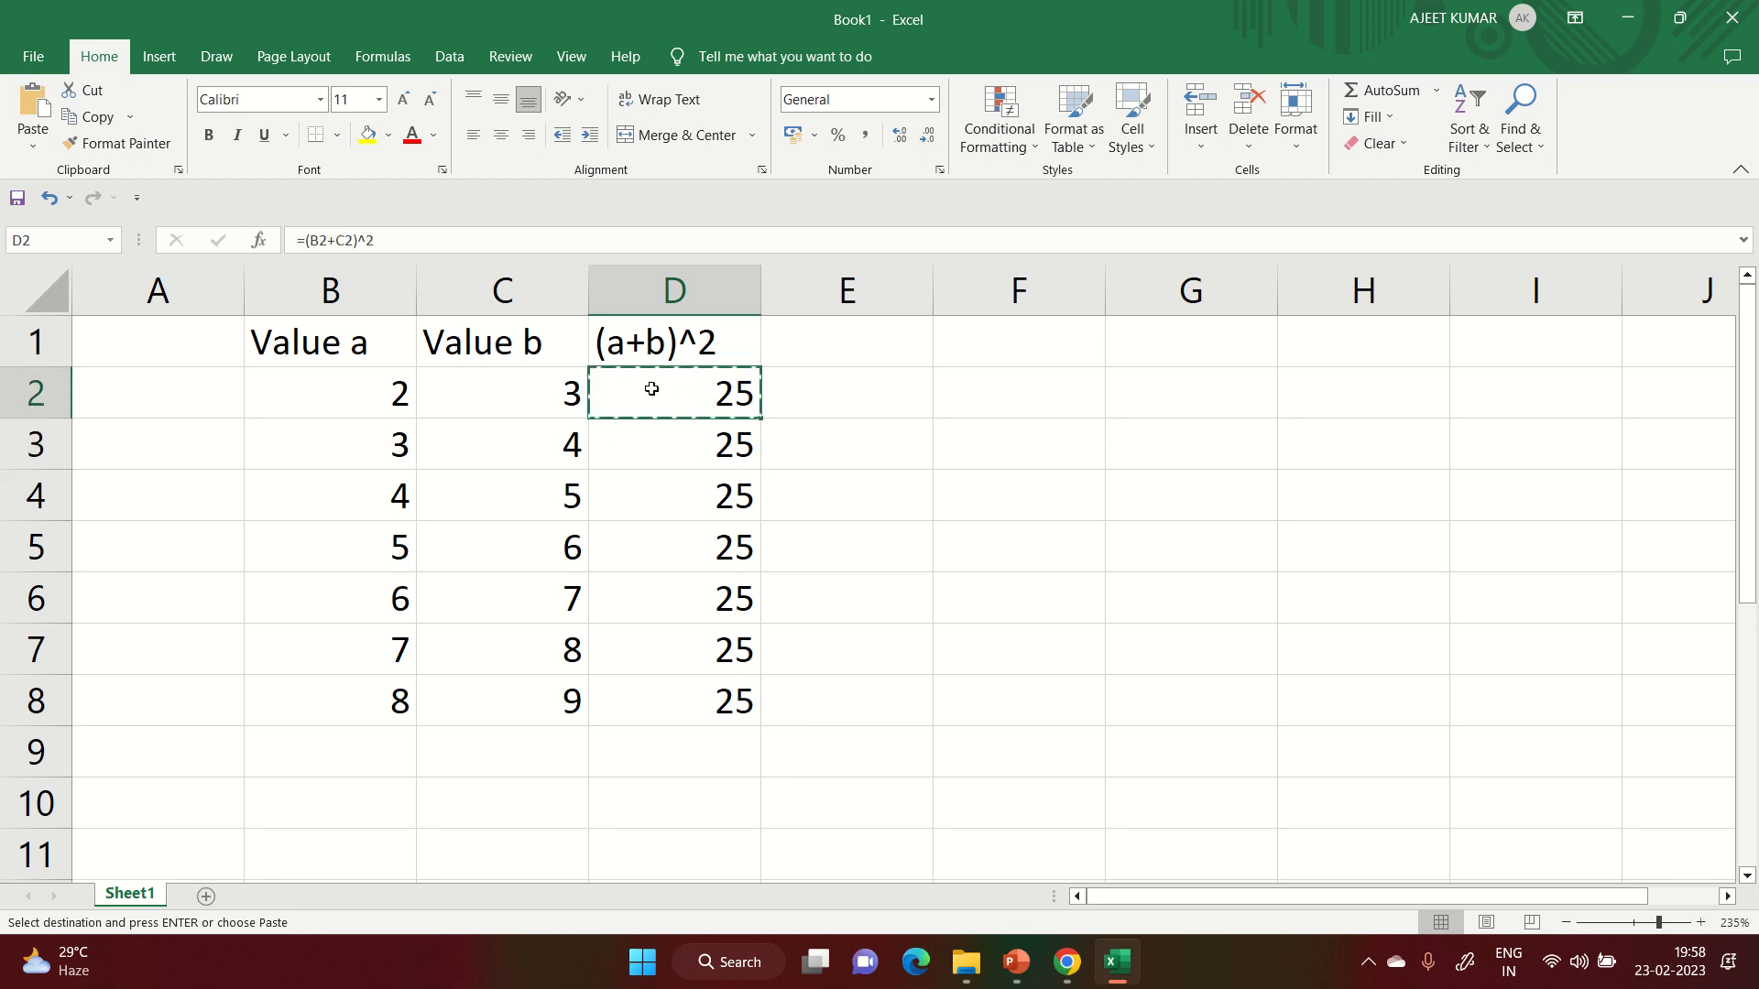
pyautogui.moveTo(653, 436); pyautogui.dragTo(661, 694)
pyautogui.hotkey('ctrl', 'v')
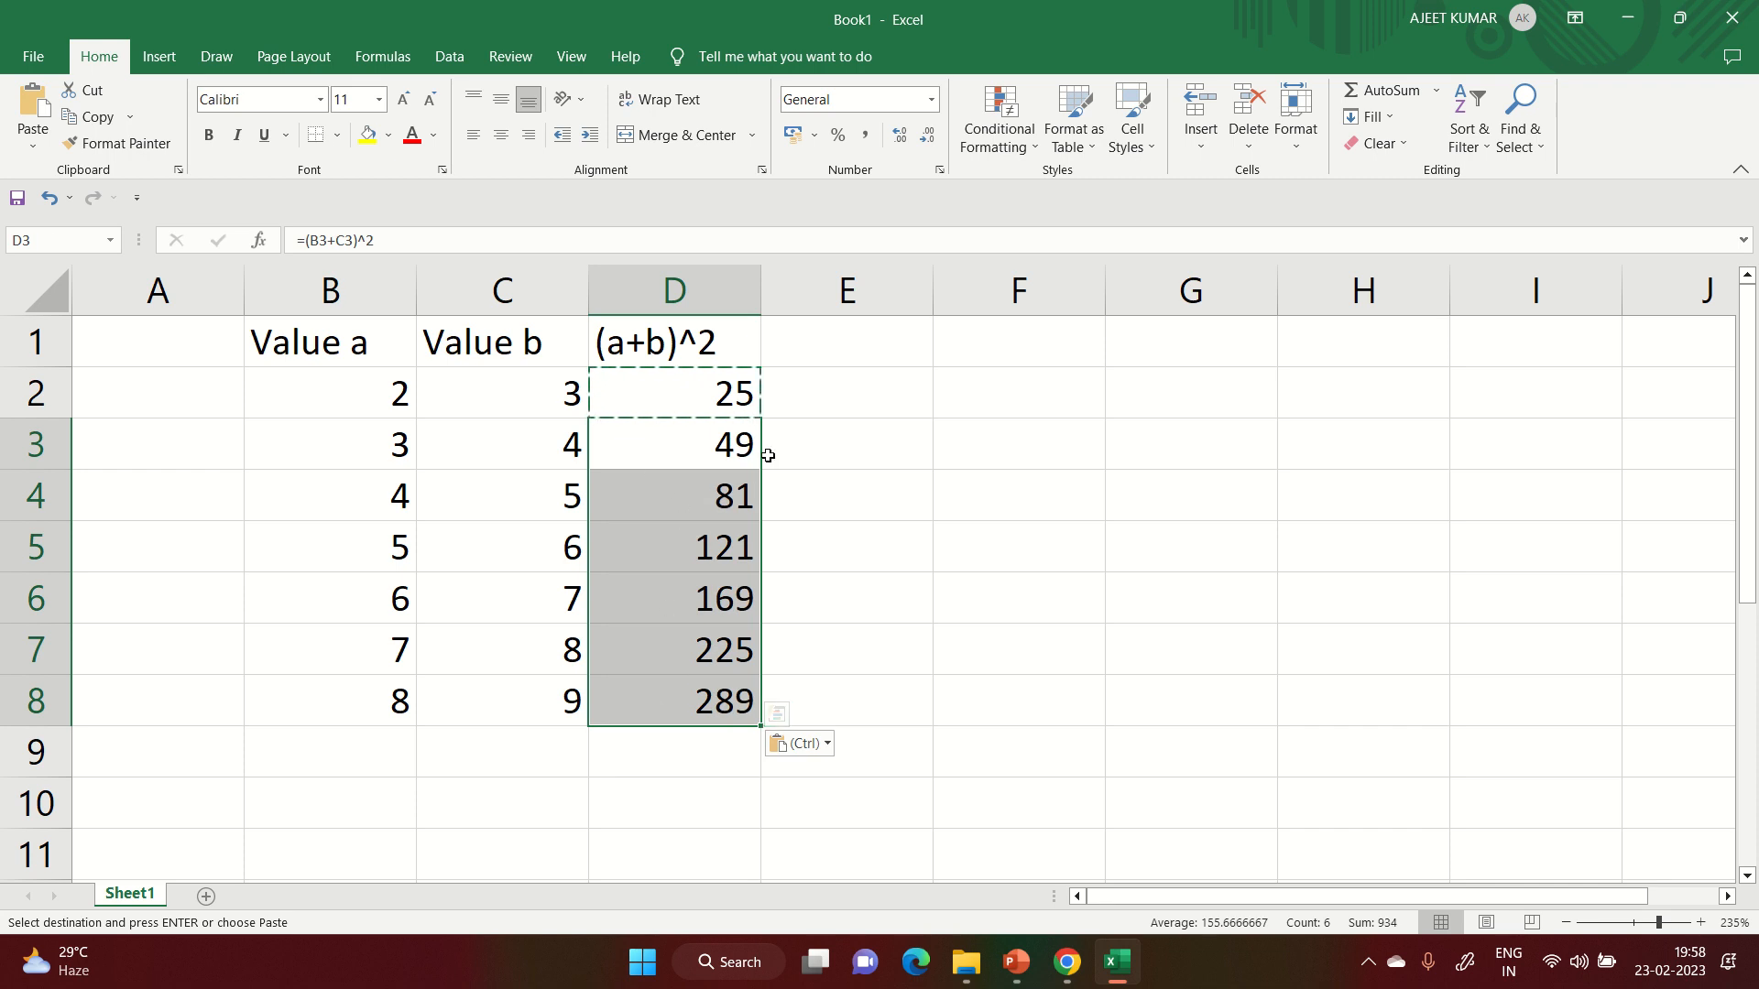
# - Enter the column headings x in F1 and y in G1
pyautogui.click(1012, 348)
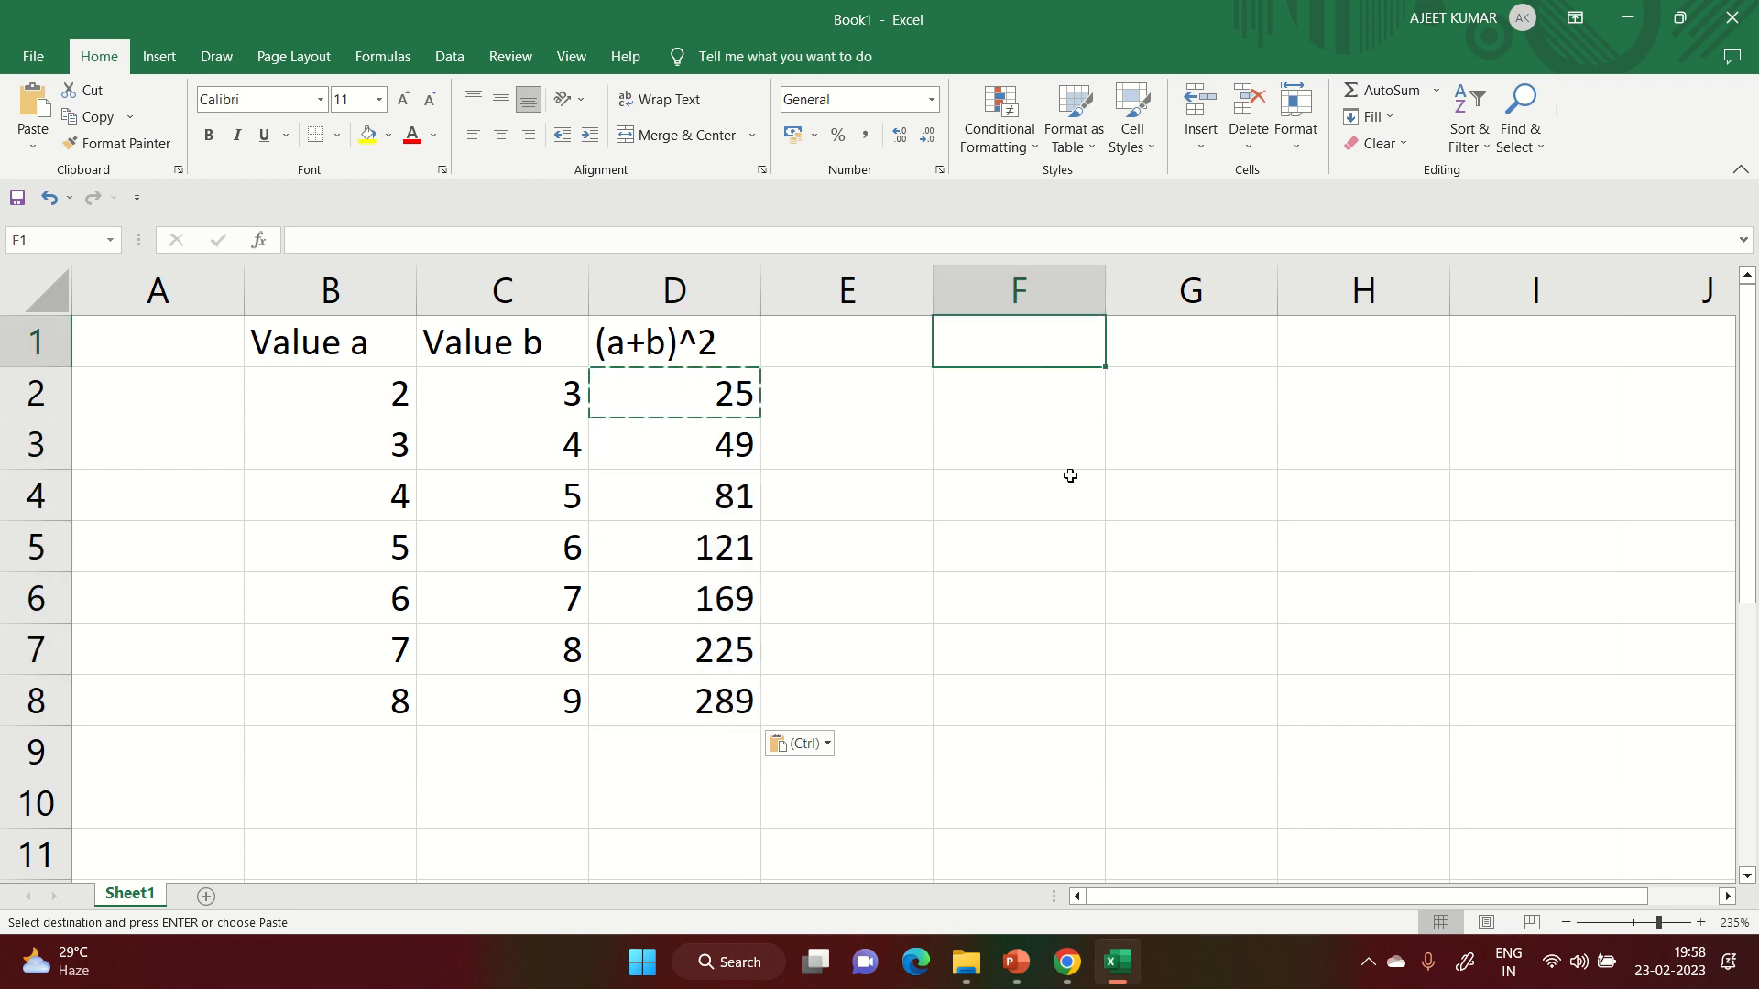
pyautogui.write('va')
pyautogui.press('BackSpace')
pyautogui.press('BackSpace')
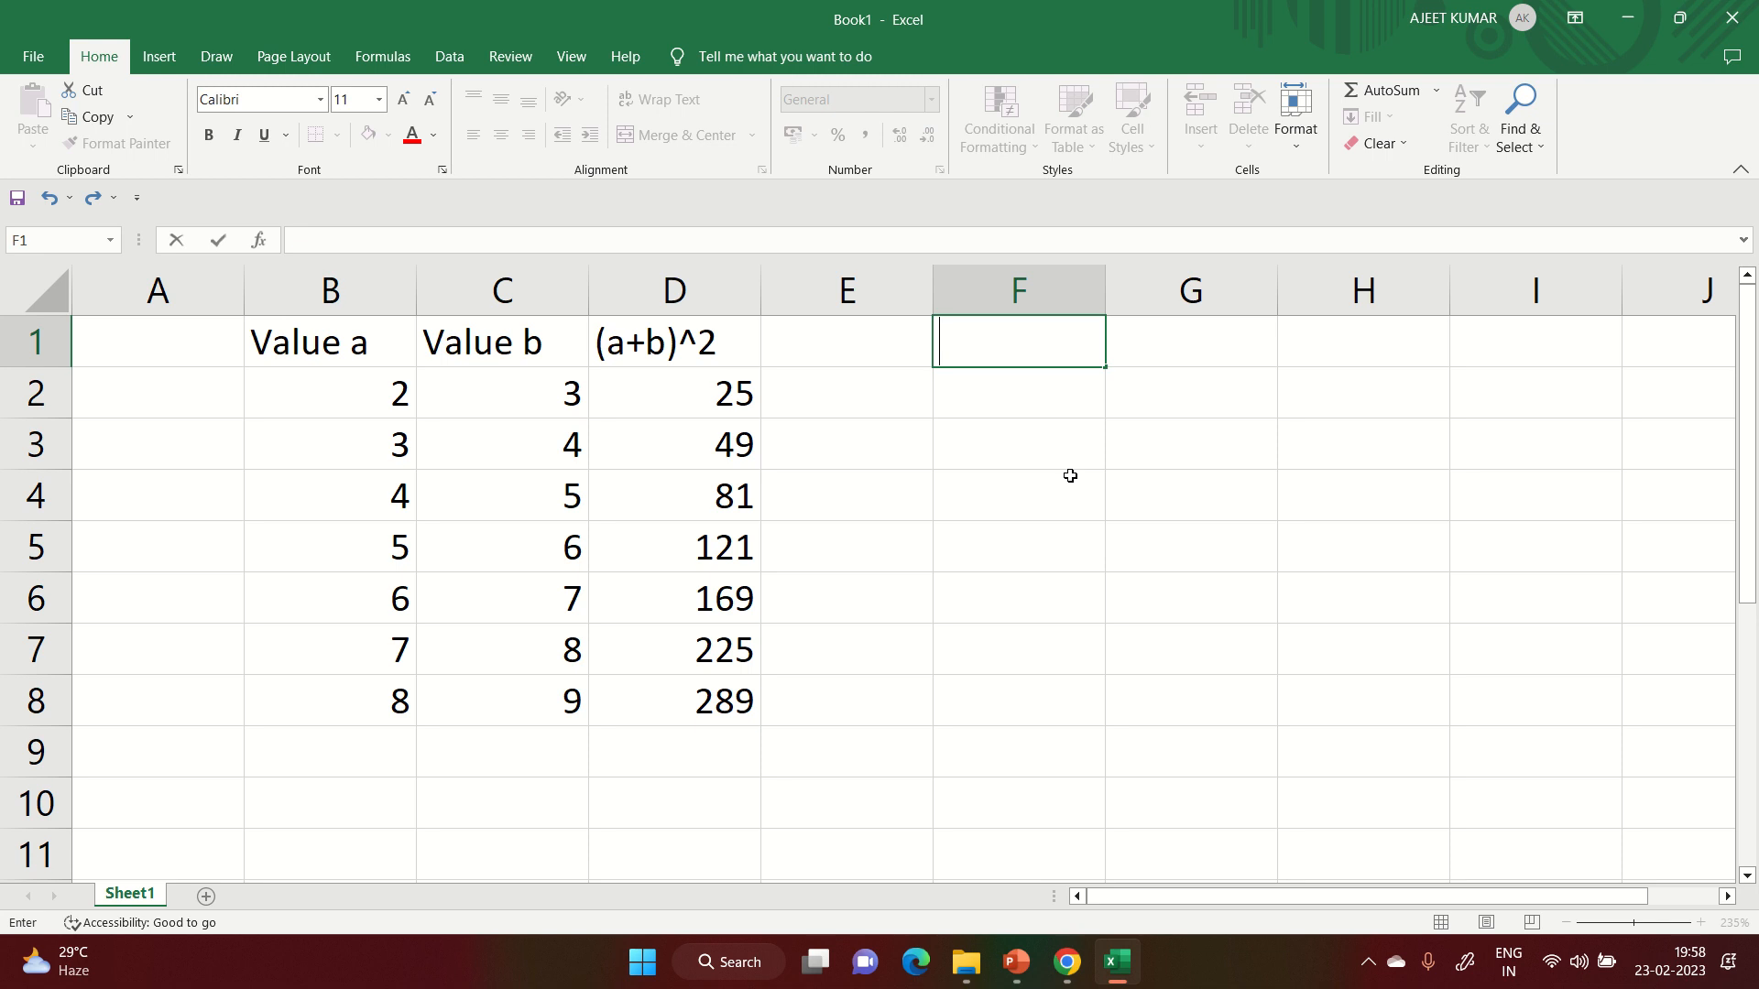
pyautogui.write('x')
pyautogui.press('Return')
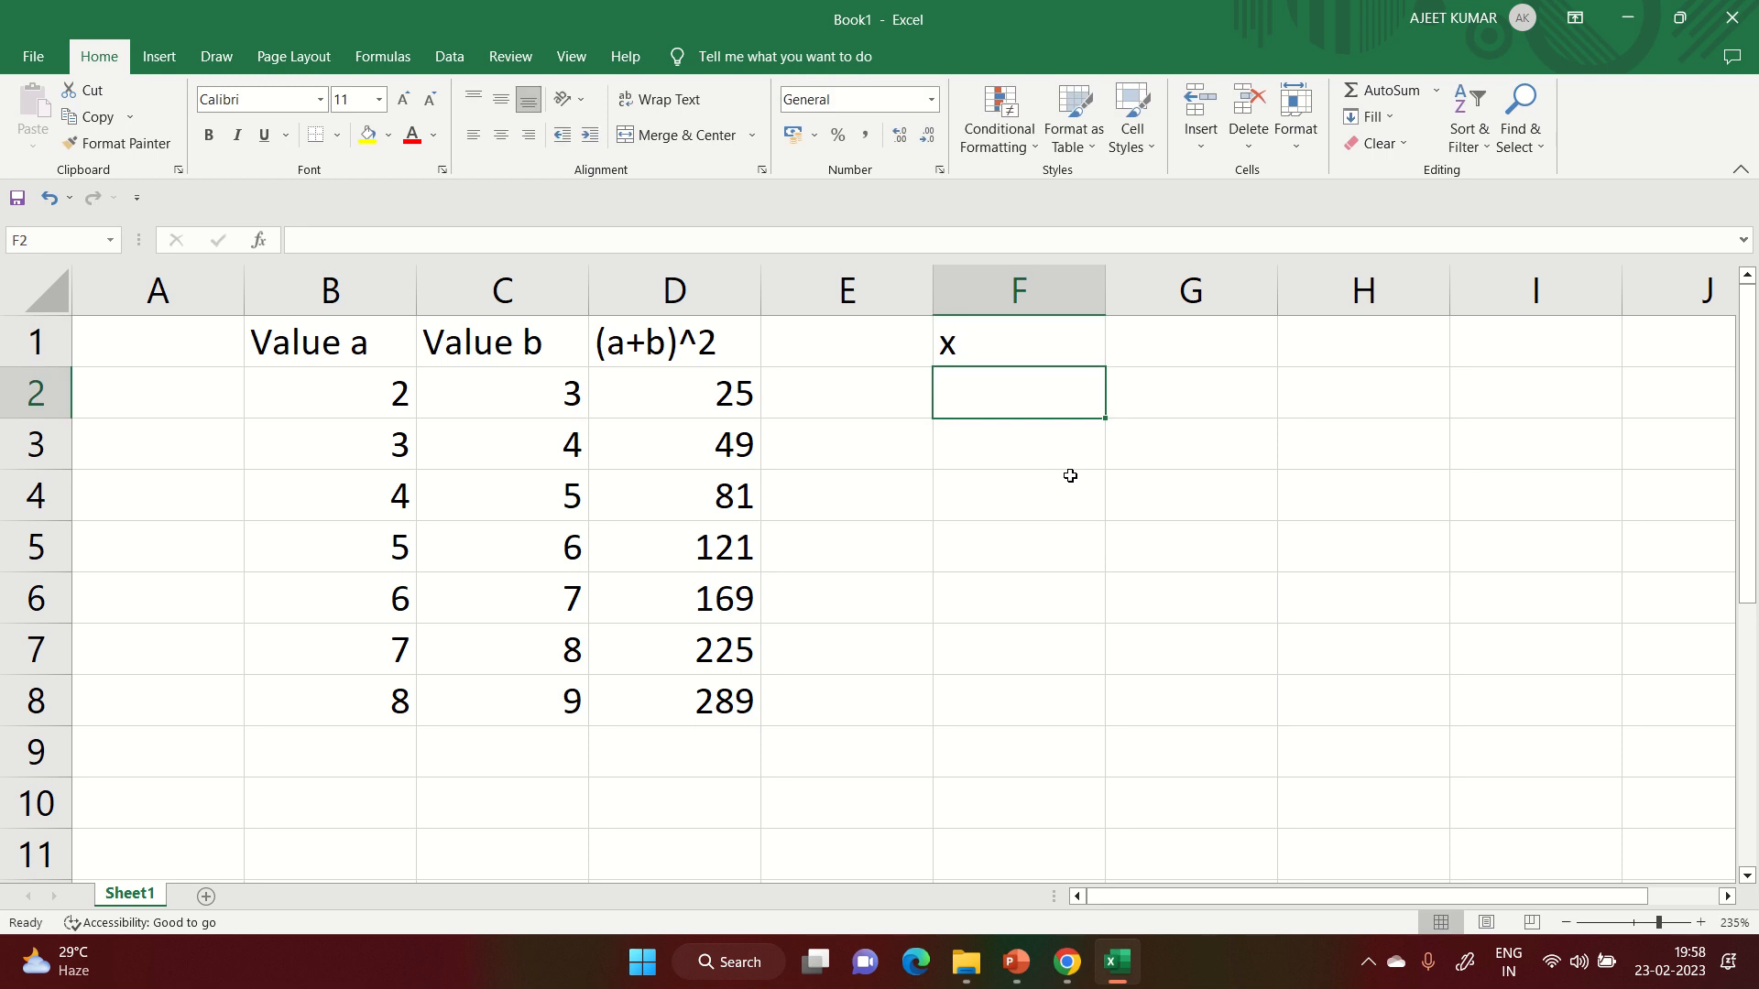
pyautogui.press('Up')
pyautogui.press('Right')
pyautogui.write('y')
pyautogui.press('Return')
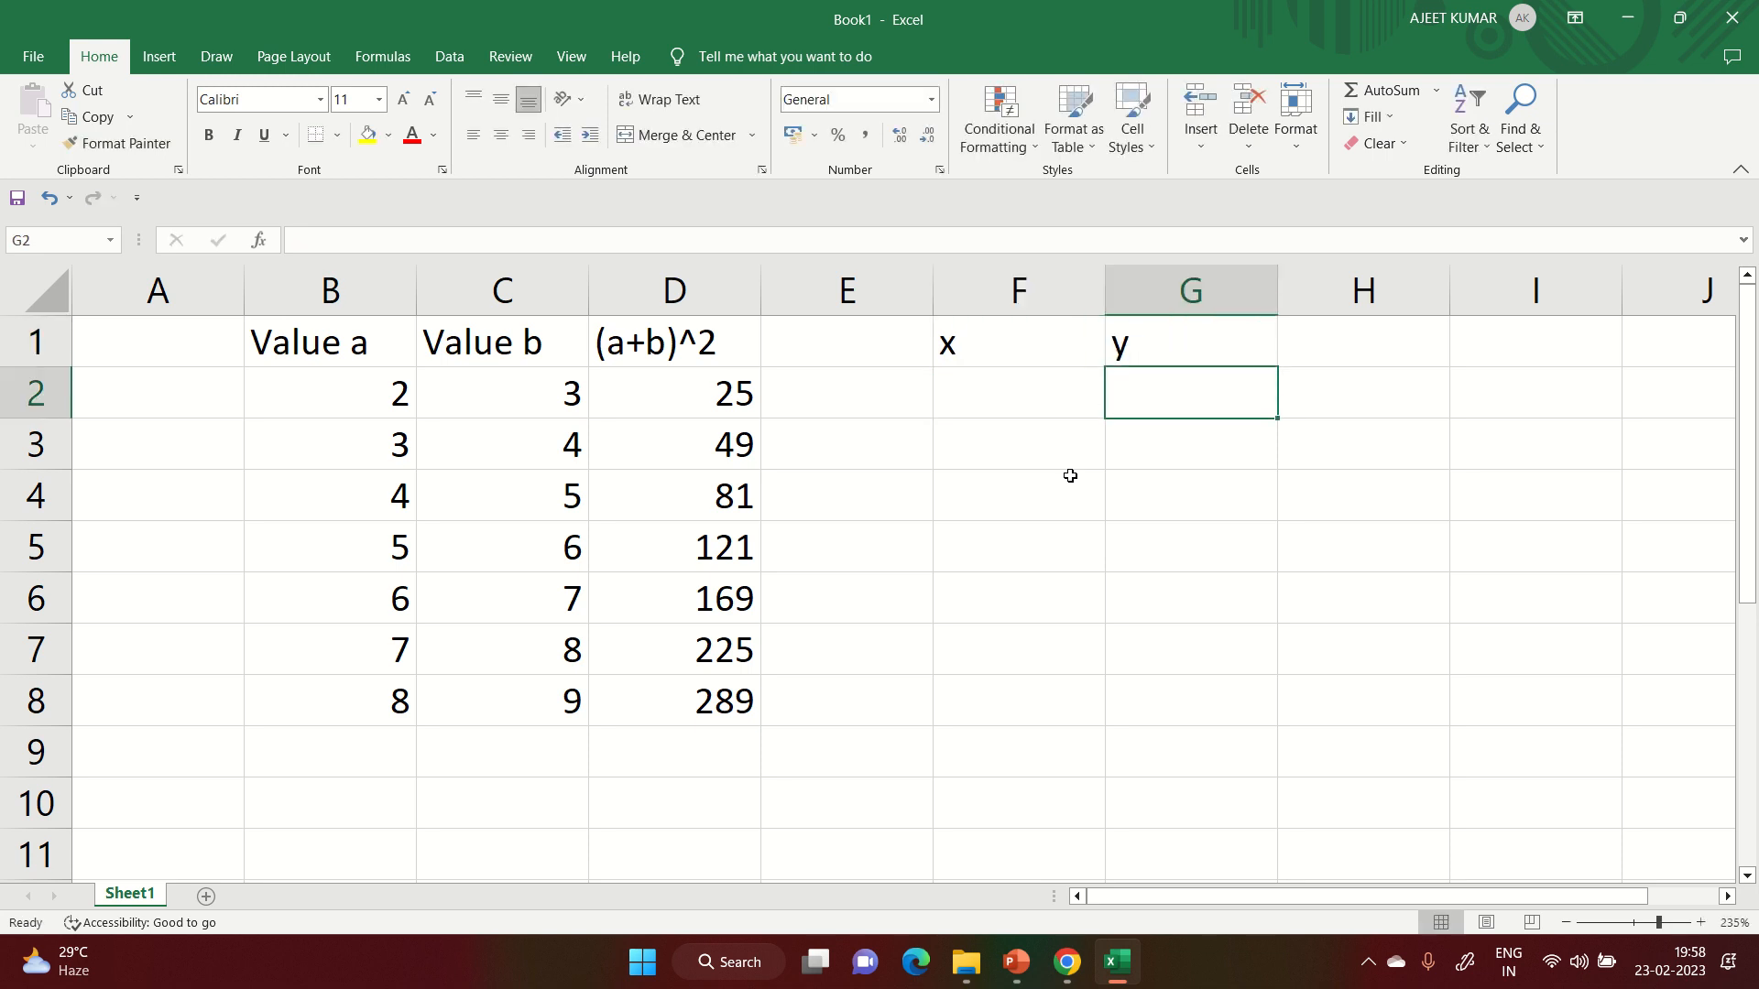
# - Enter 2 in F2 and 4 in F3 under the x heading
pyautogui.click(1051, 406)
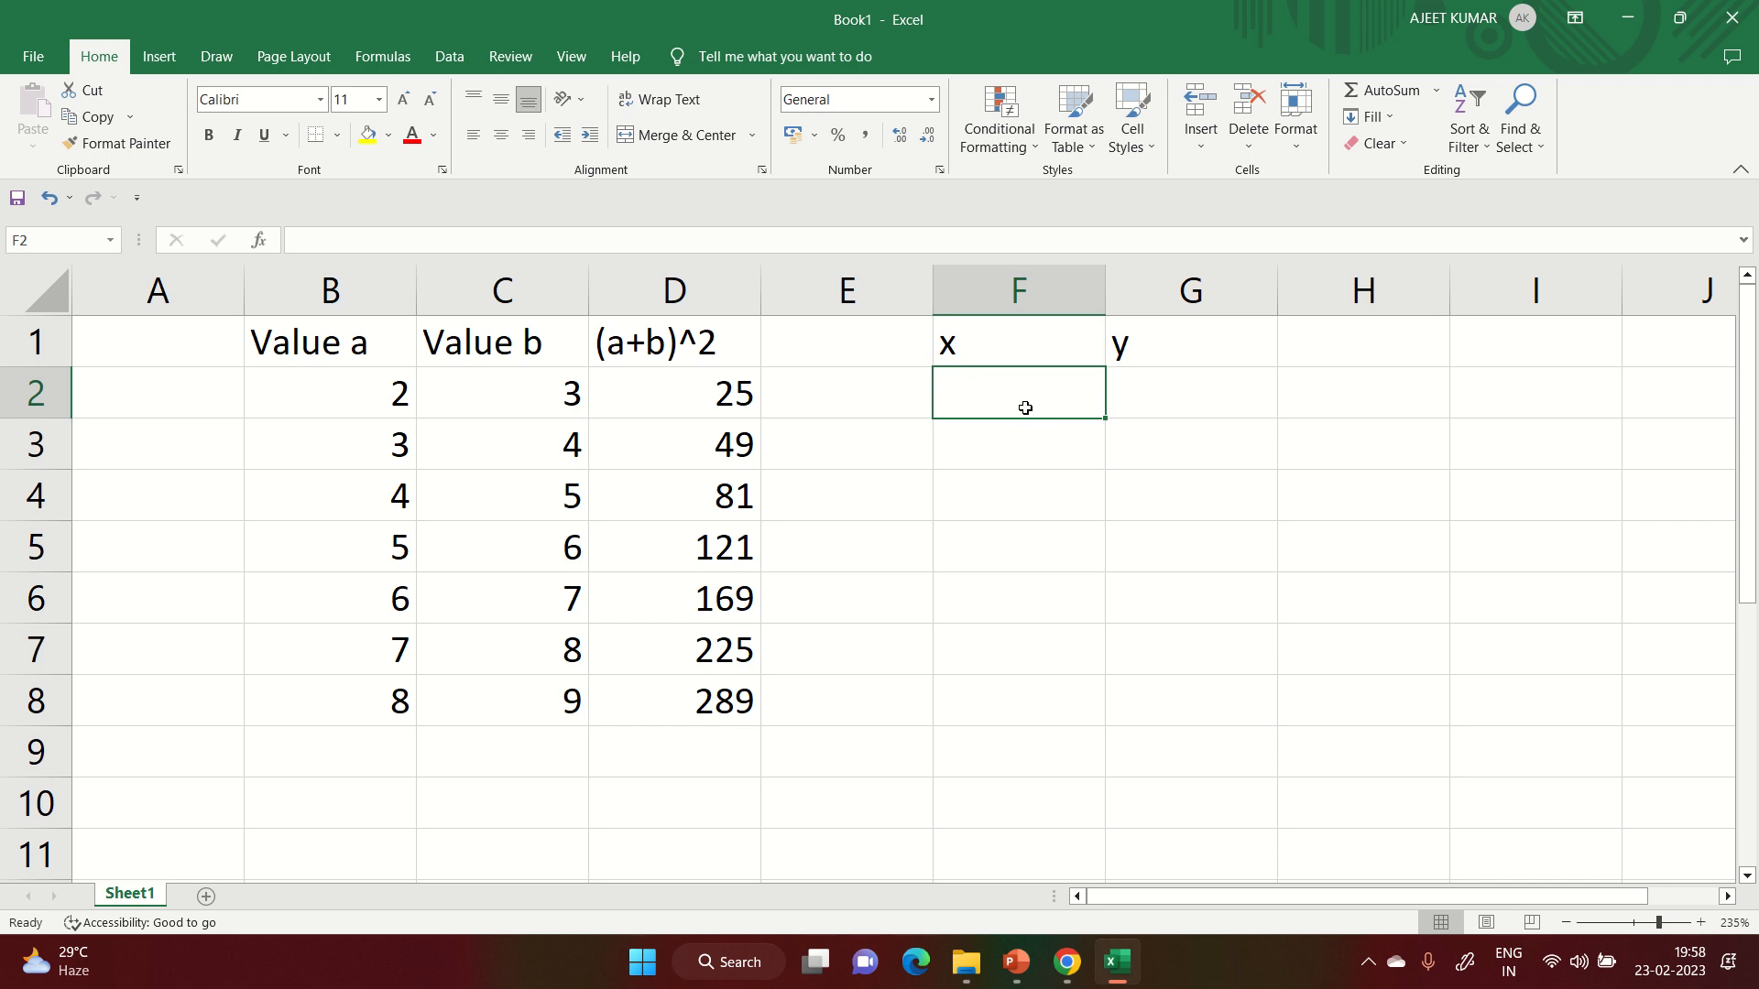
pyautogui.write('2')
pyautogui.click(1026, 442)
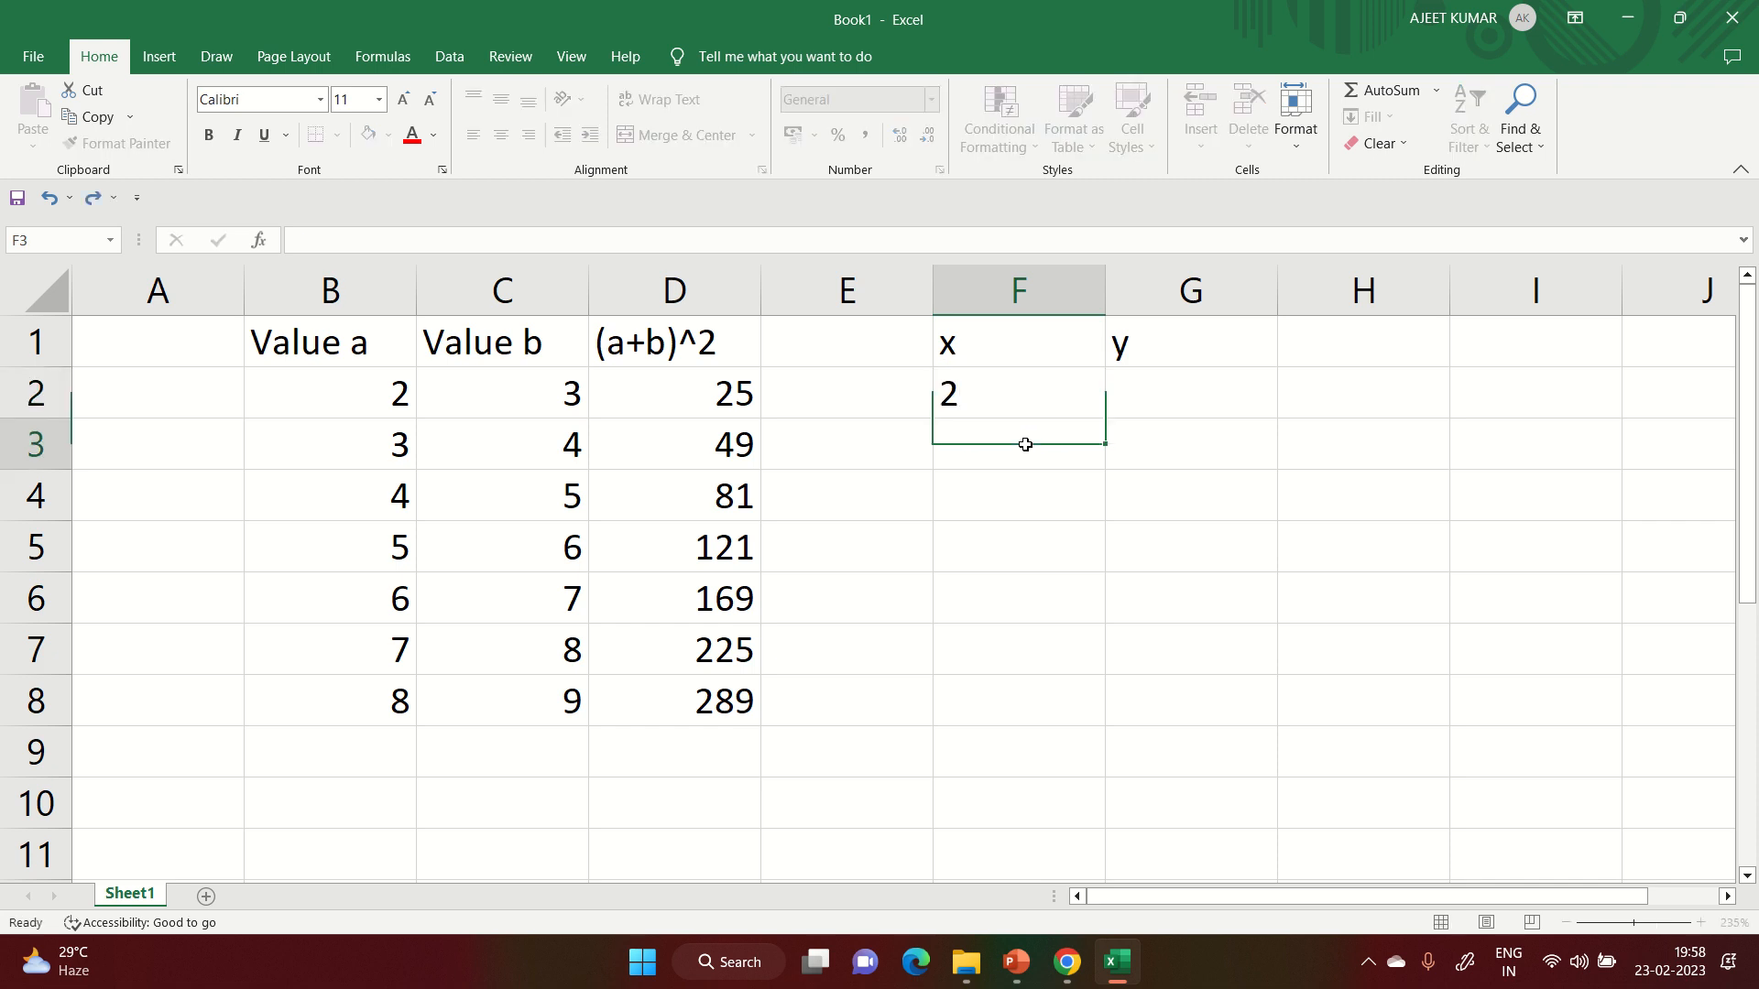
pyautogui.write('4')
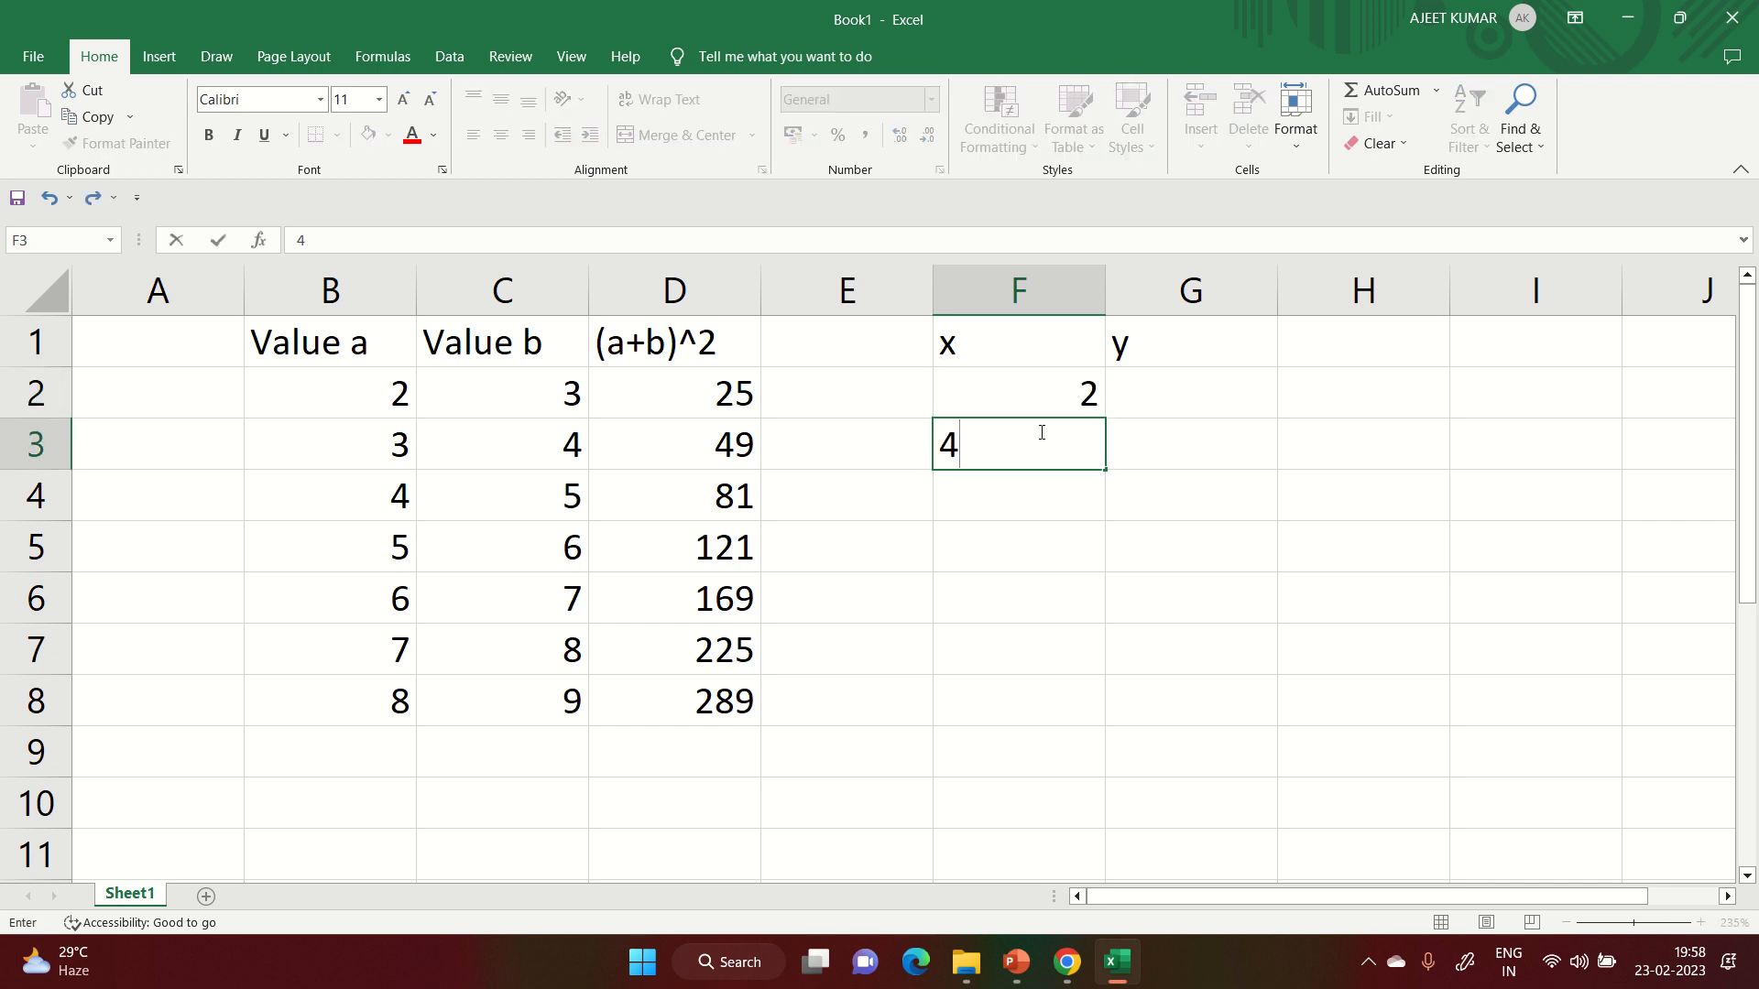
pyautogui.click(1042, 511)
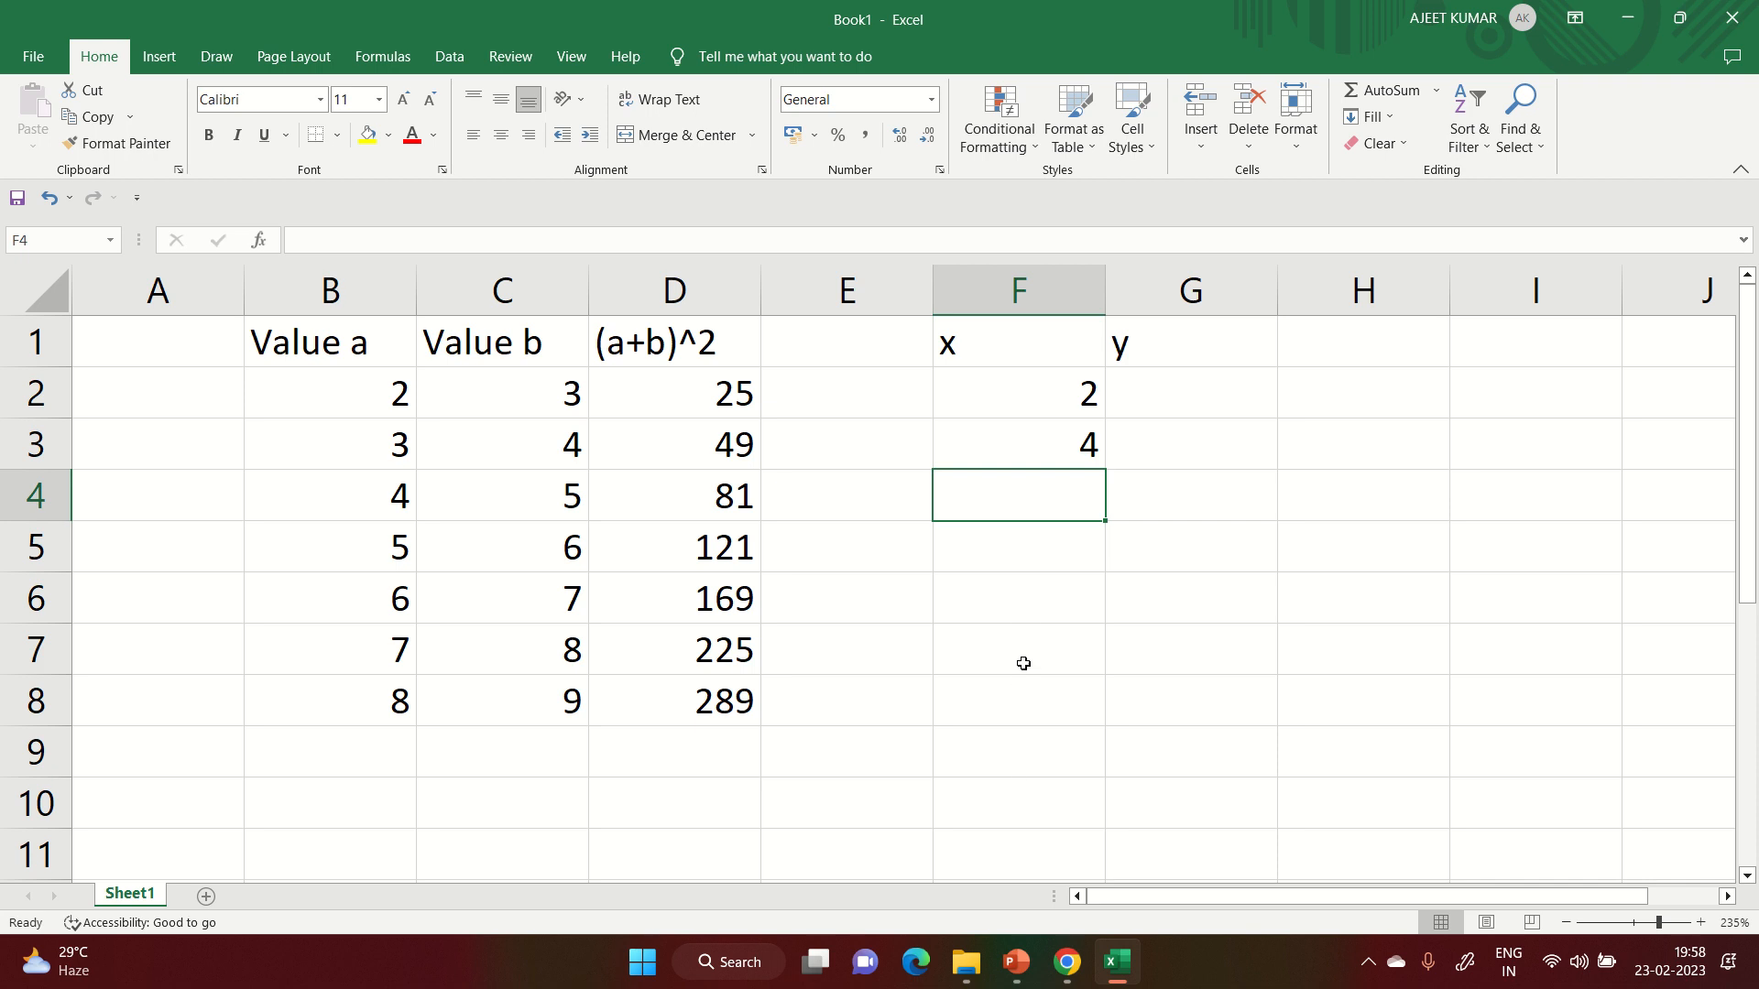
pyautogui.click(1050, 394)
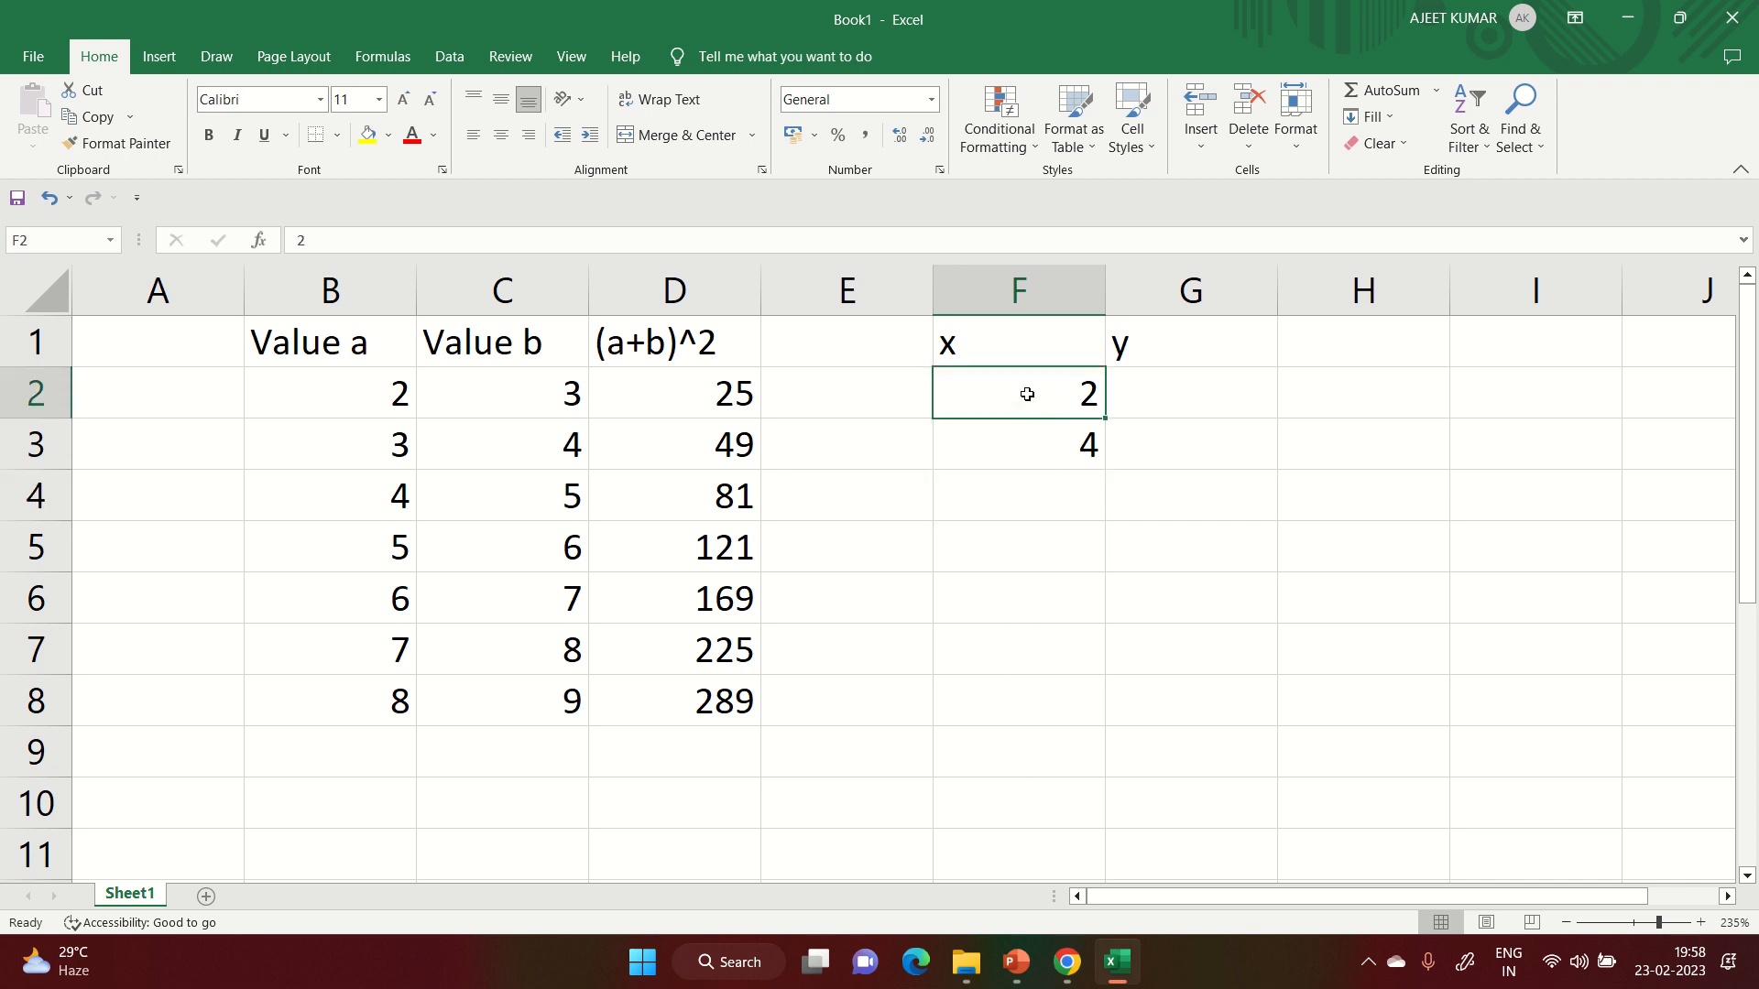
pyautogui.click(1205, 145)
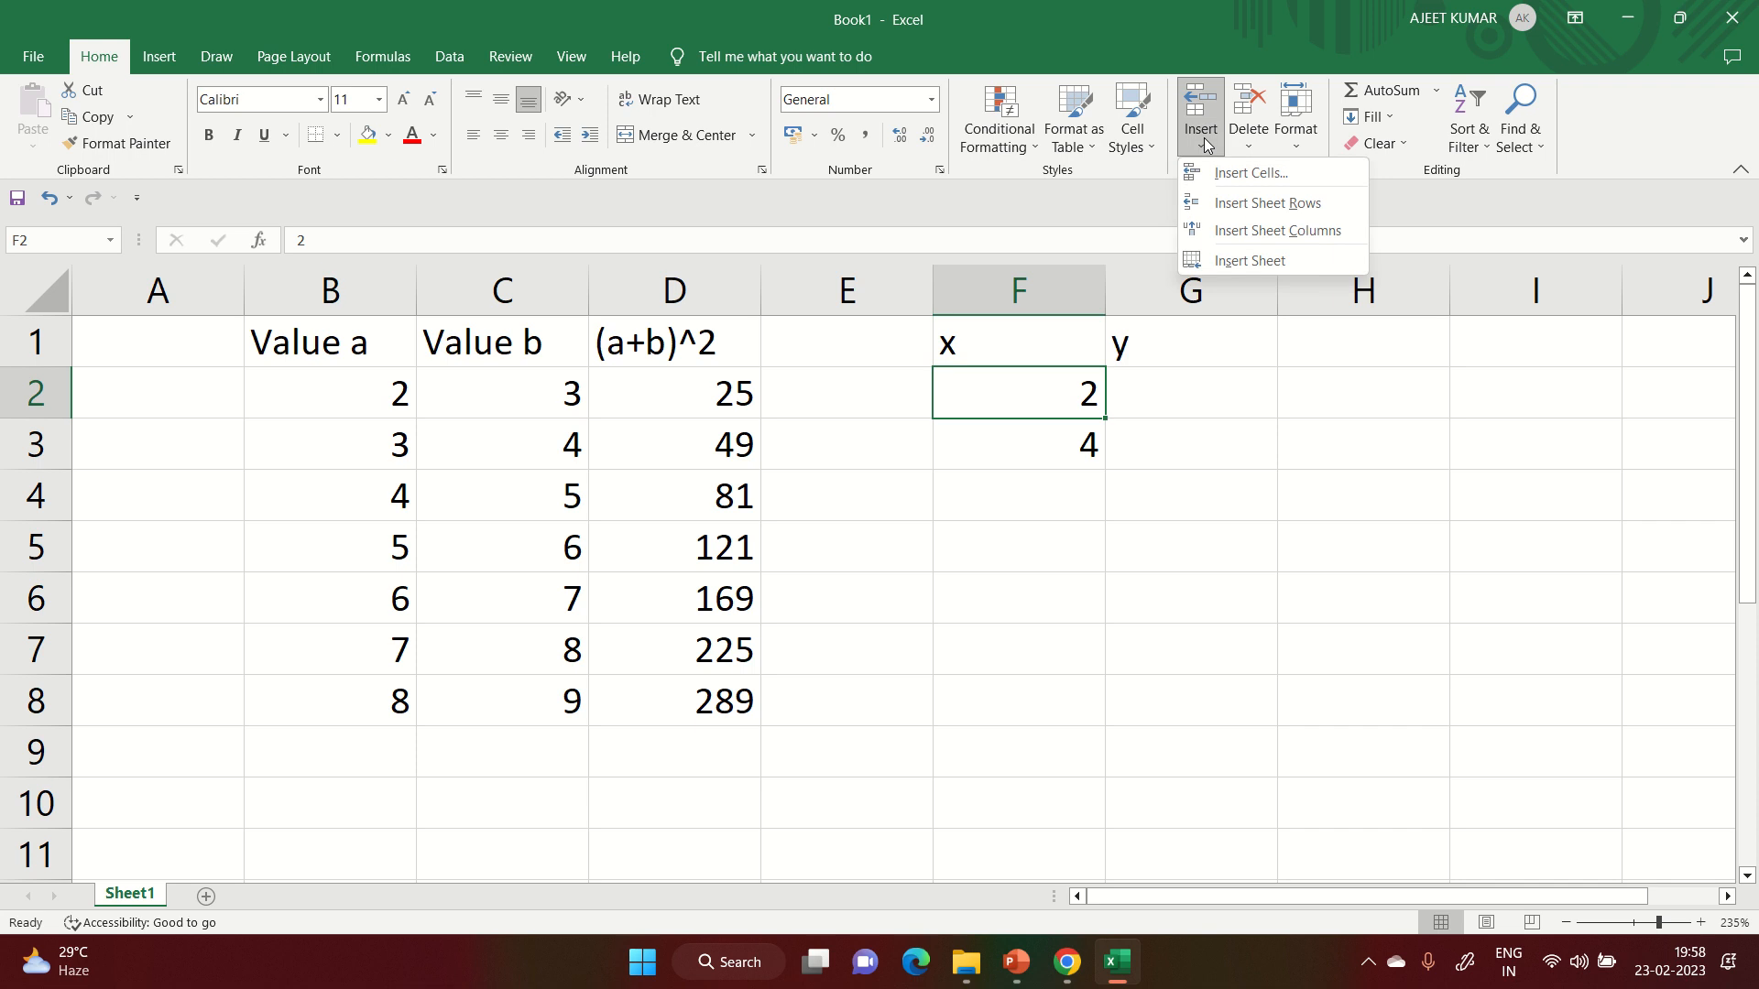
pyautogui.click(1204, 140)
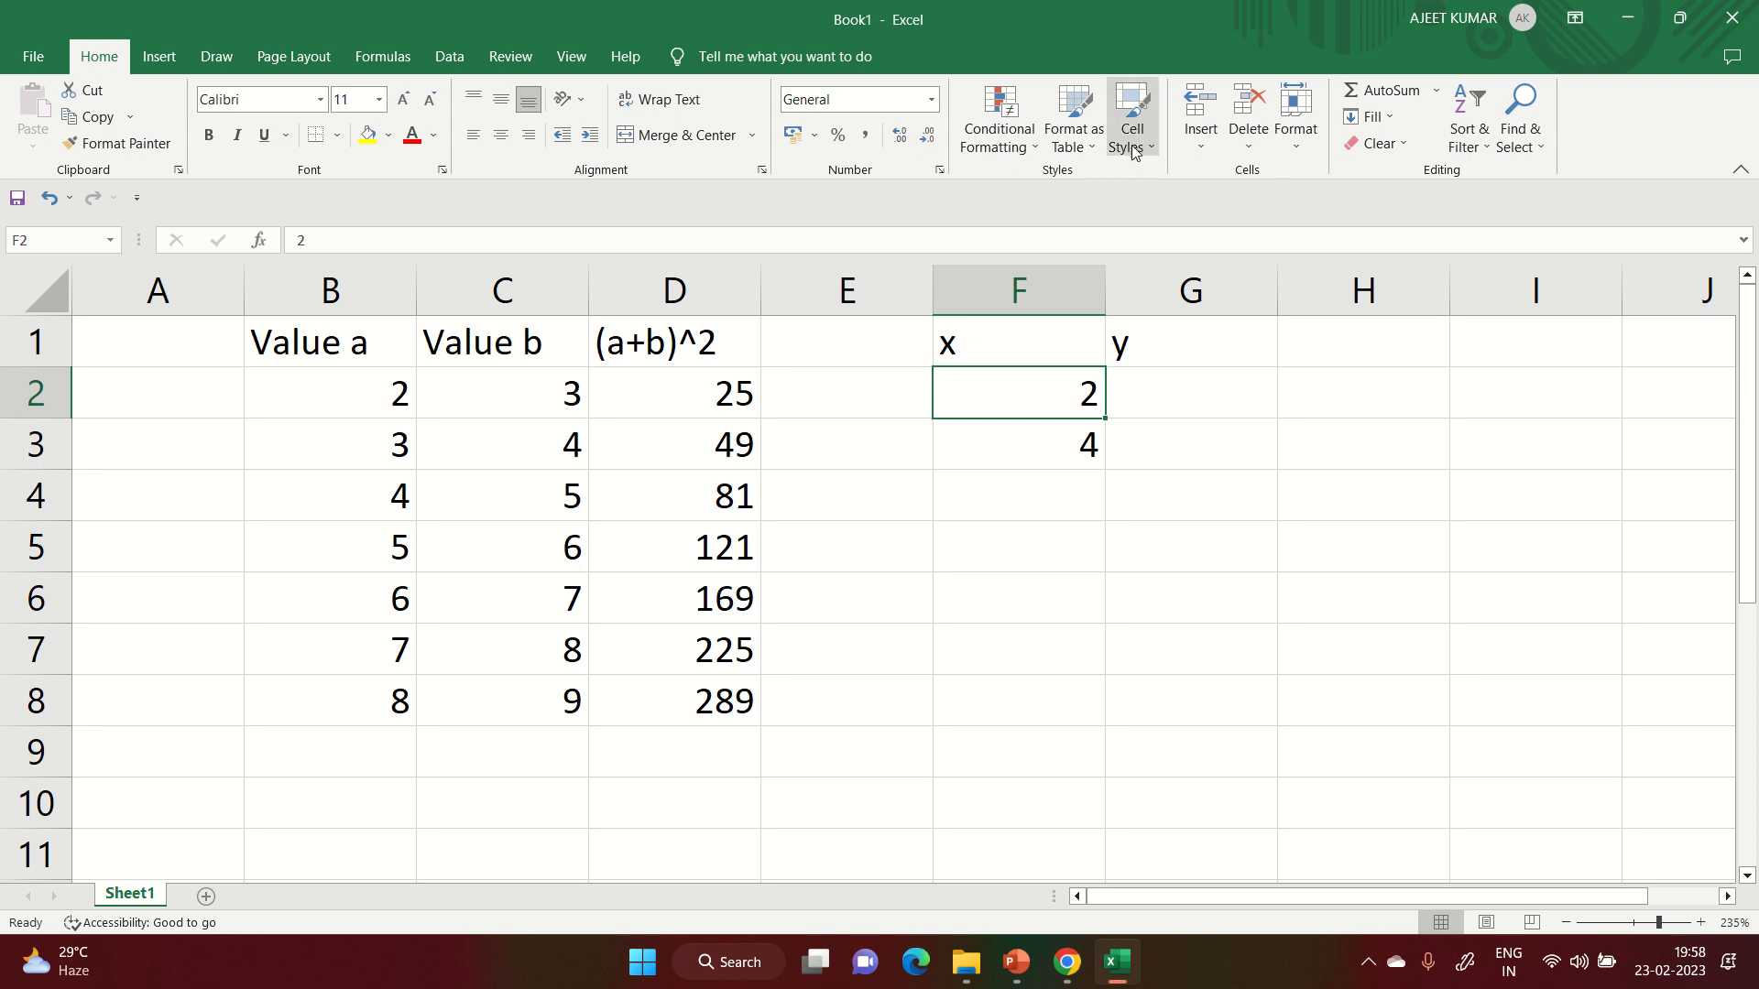
pyautogui.click(163, 59)
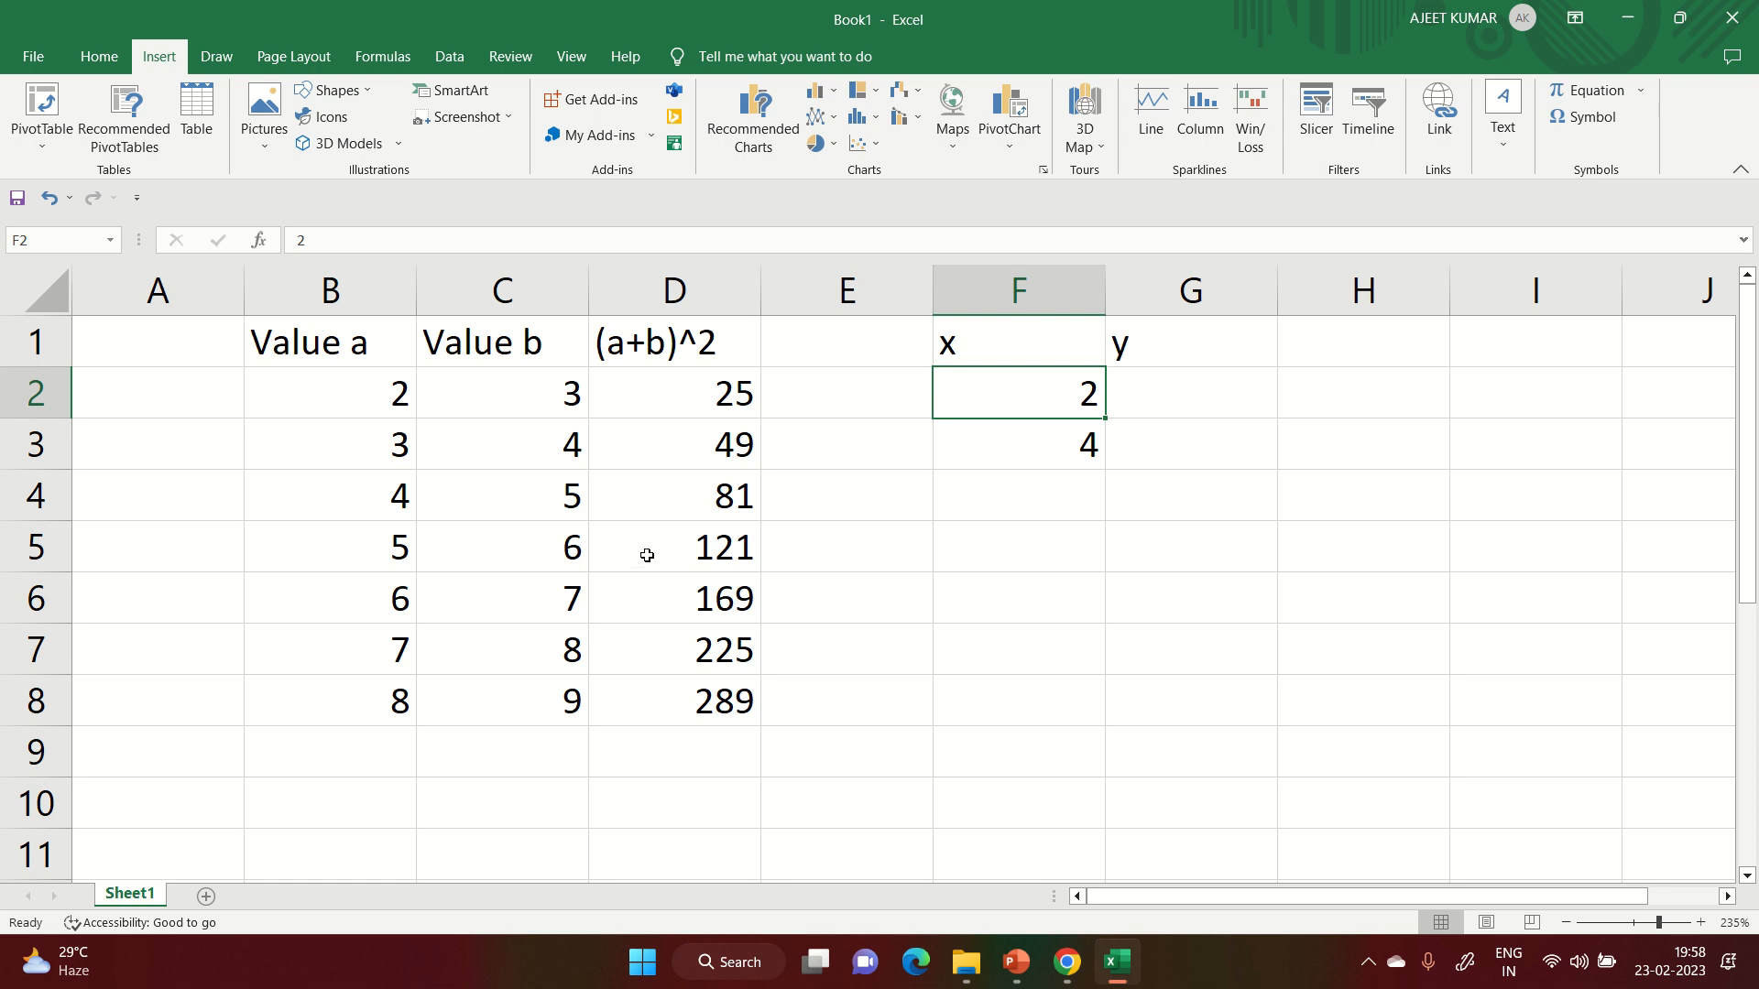
pyautogui.click(1067, 495)
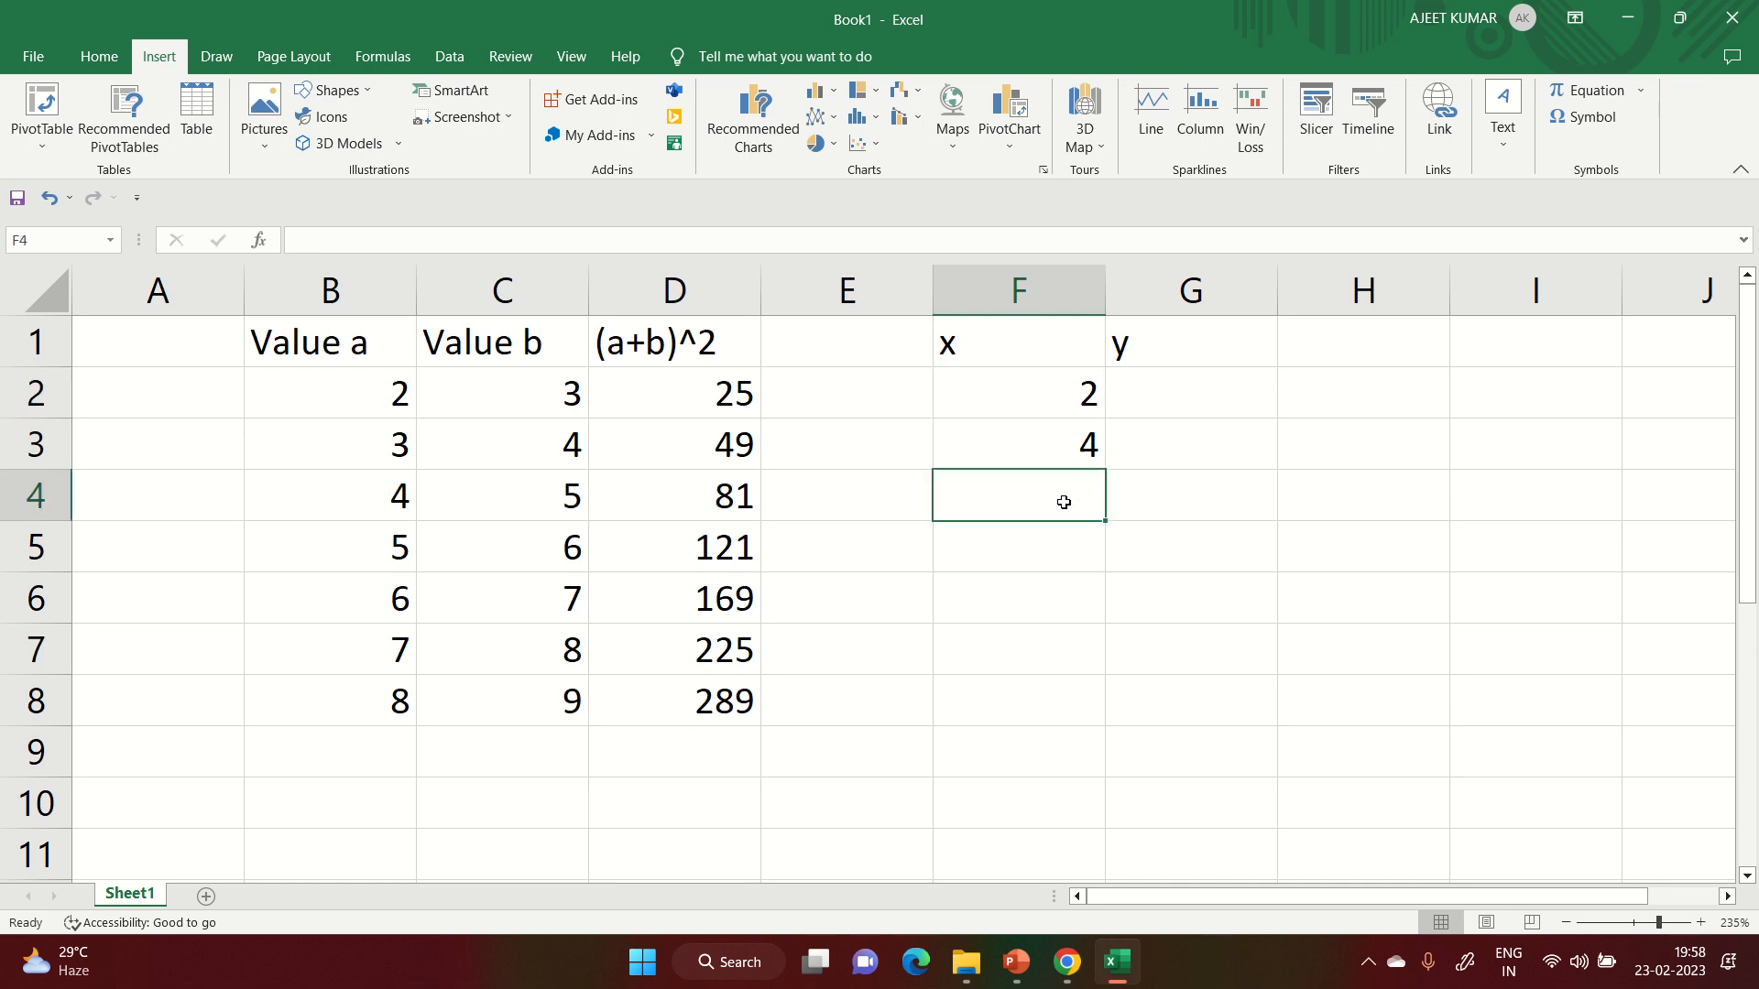
# - Fill a linear series down column F, starting from the 2 in F2, with a step value of 3
pyautogui.click(1034, 400)
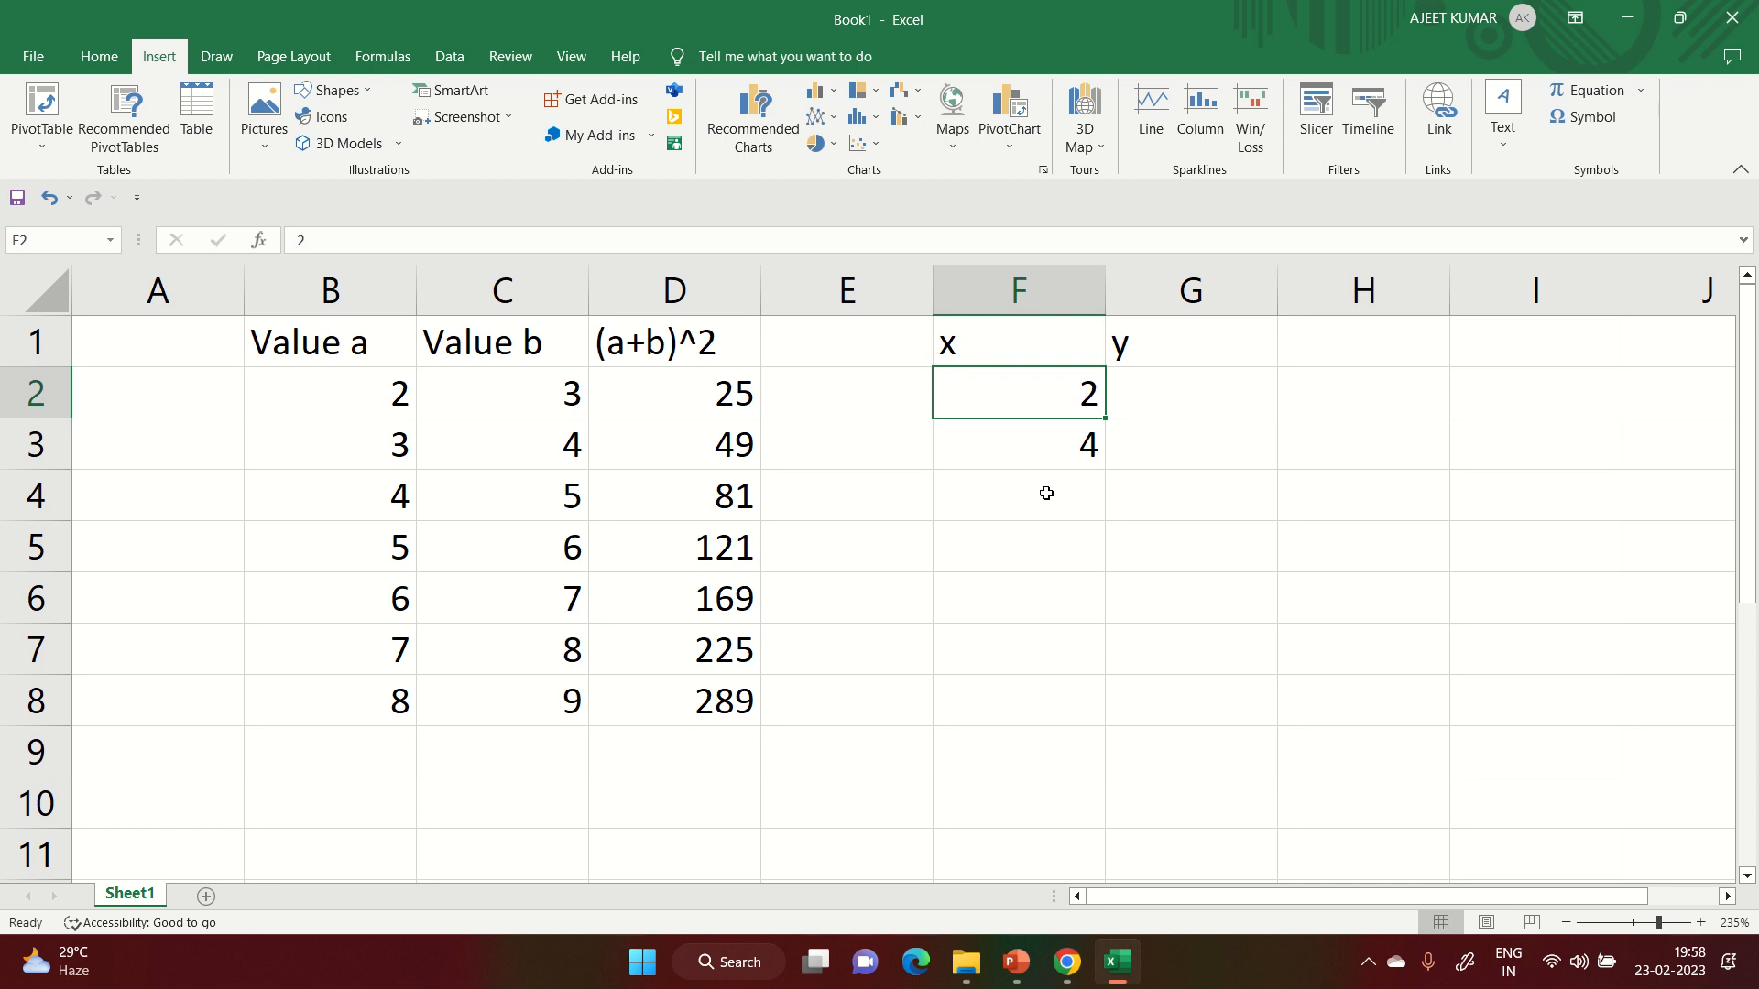
pyautogui.click(94, 59)
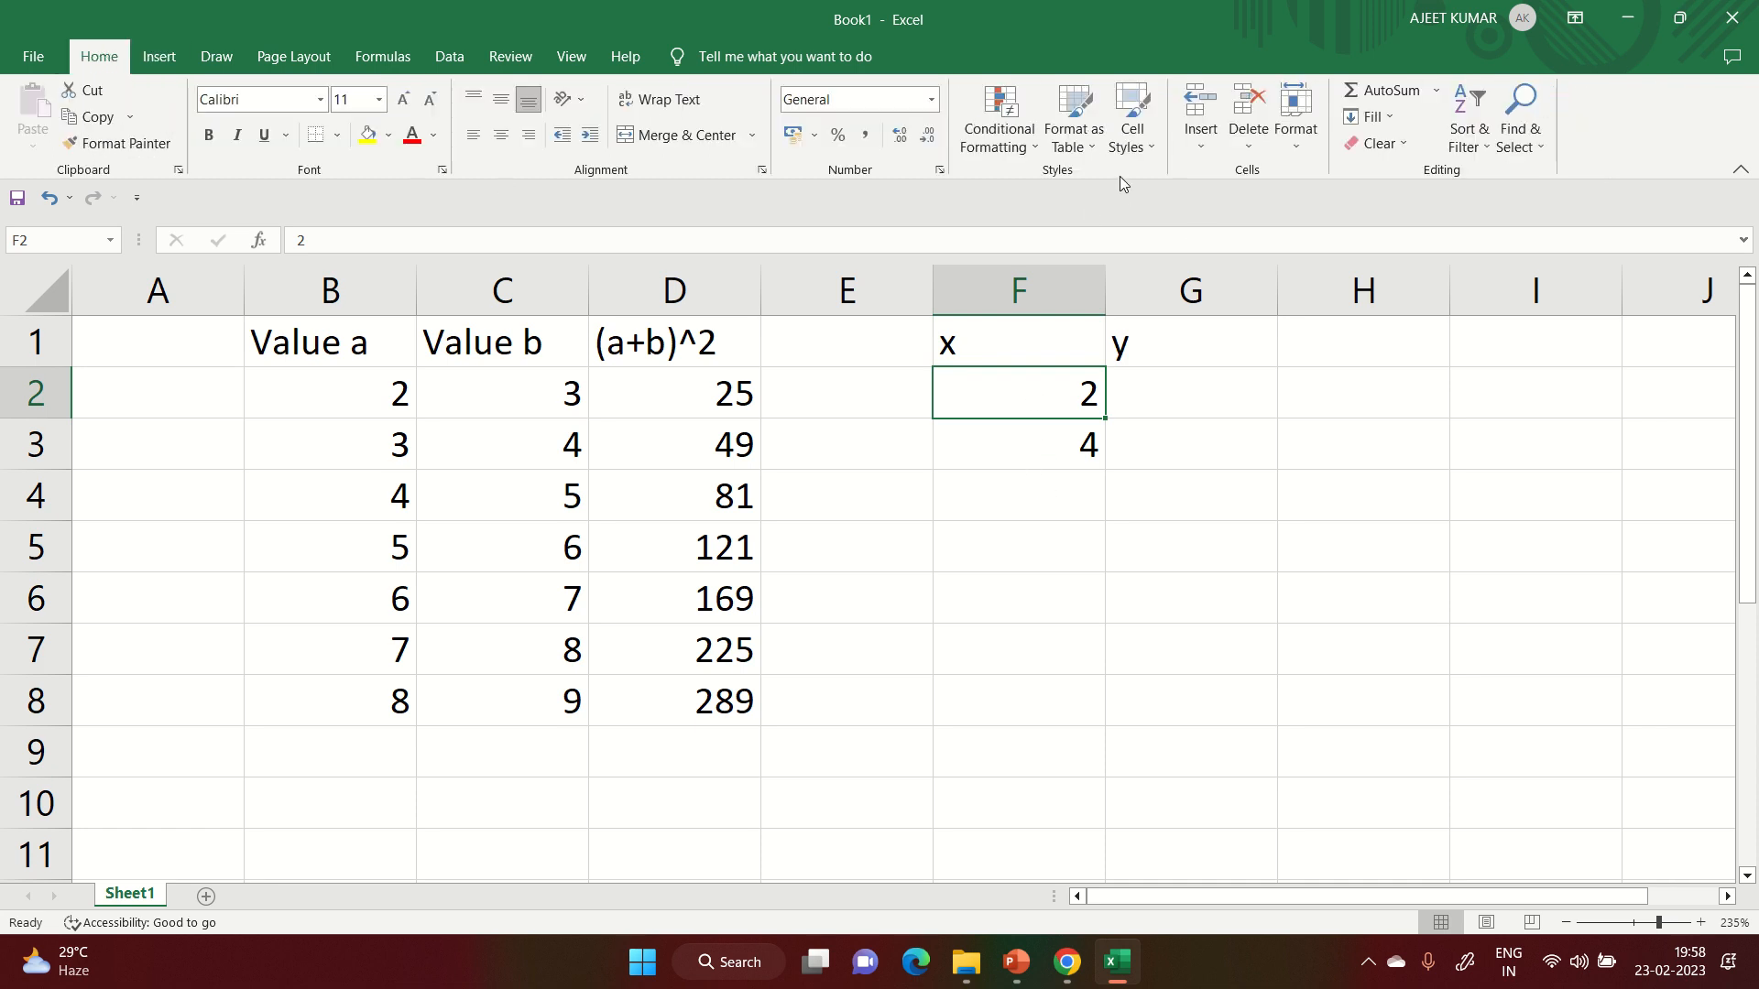
pyautogui.click(1374, 117)
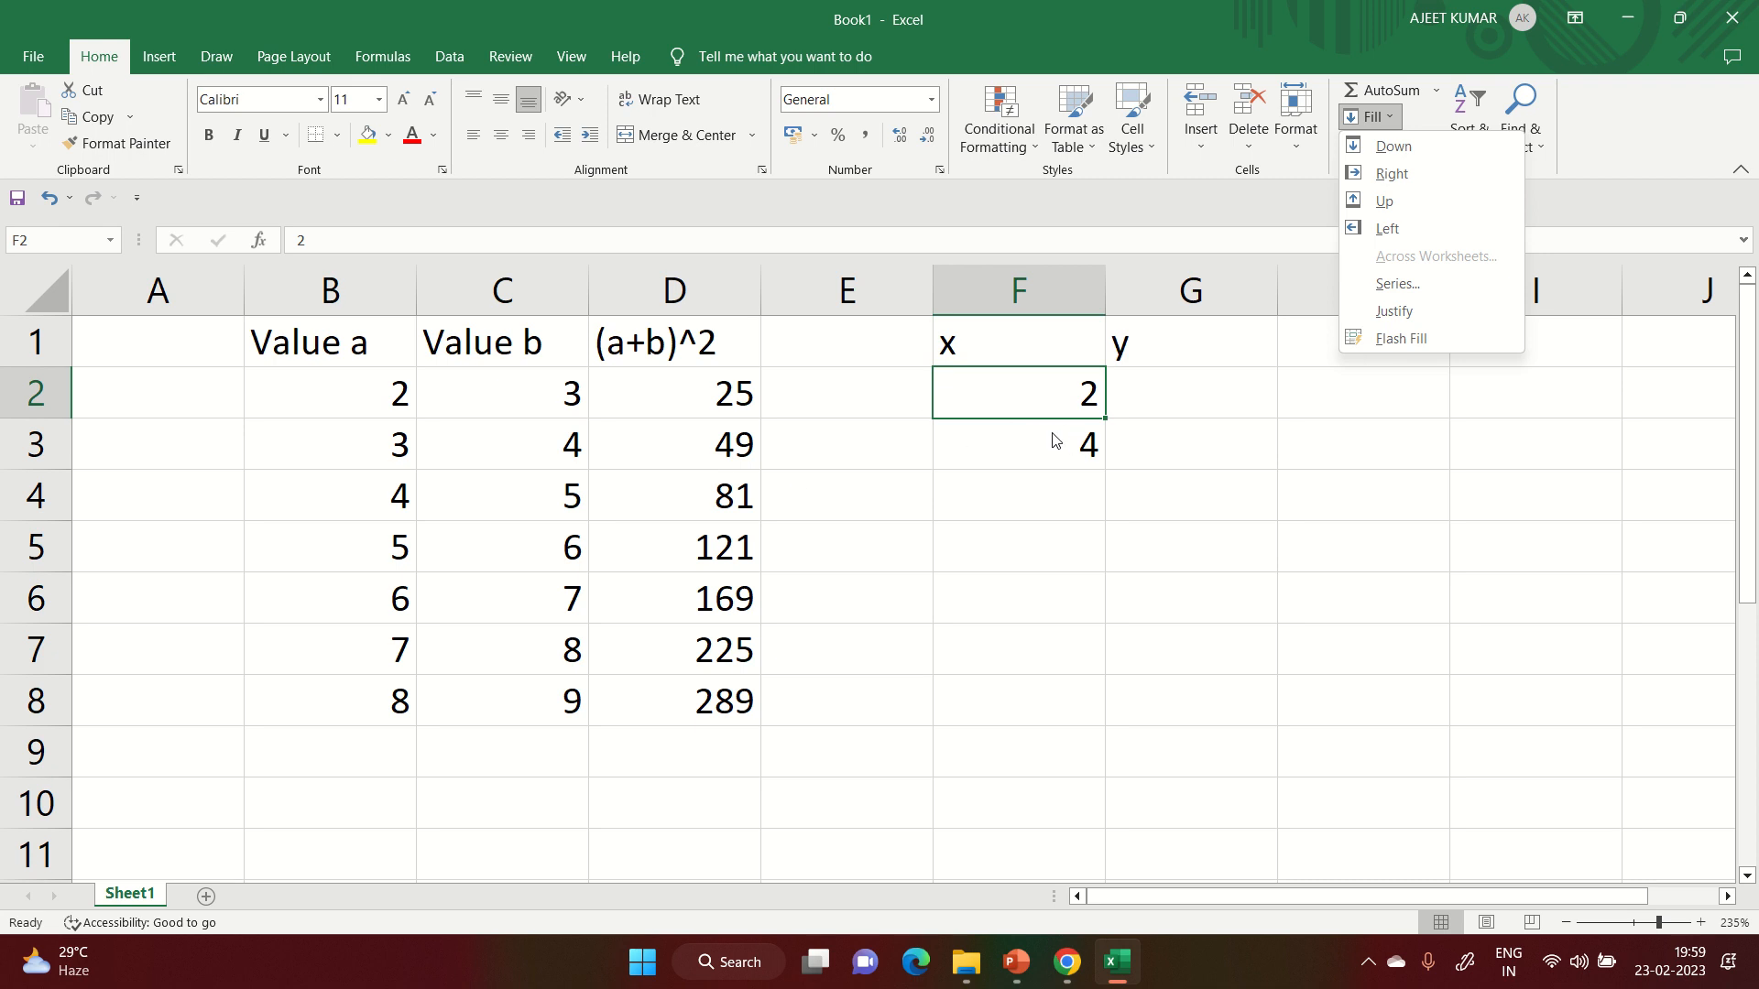
pyautogui.click(1400, 284)
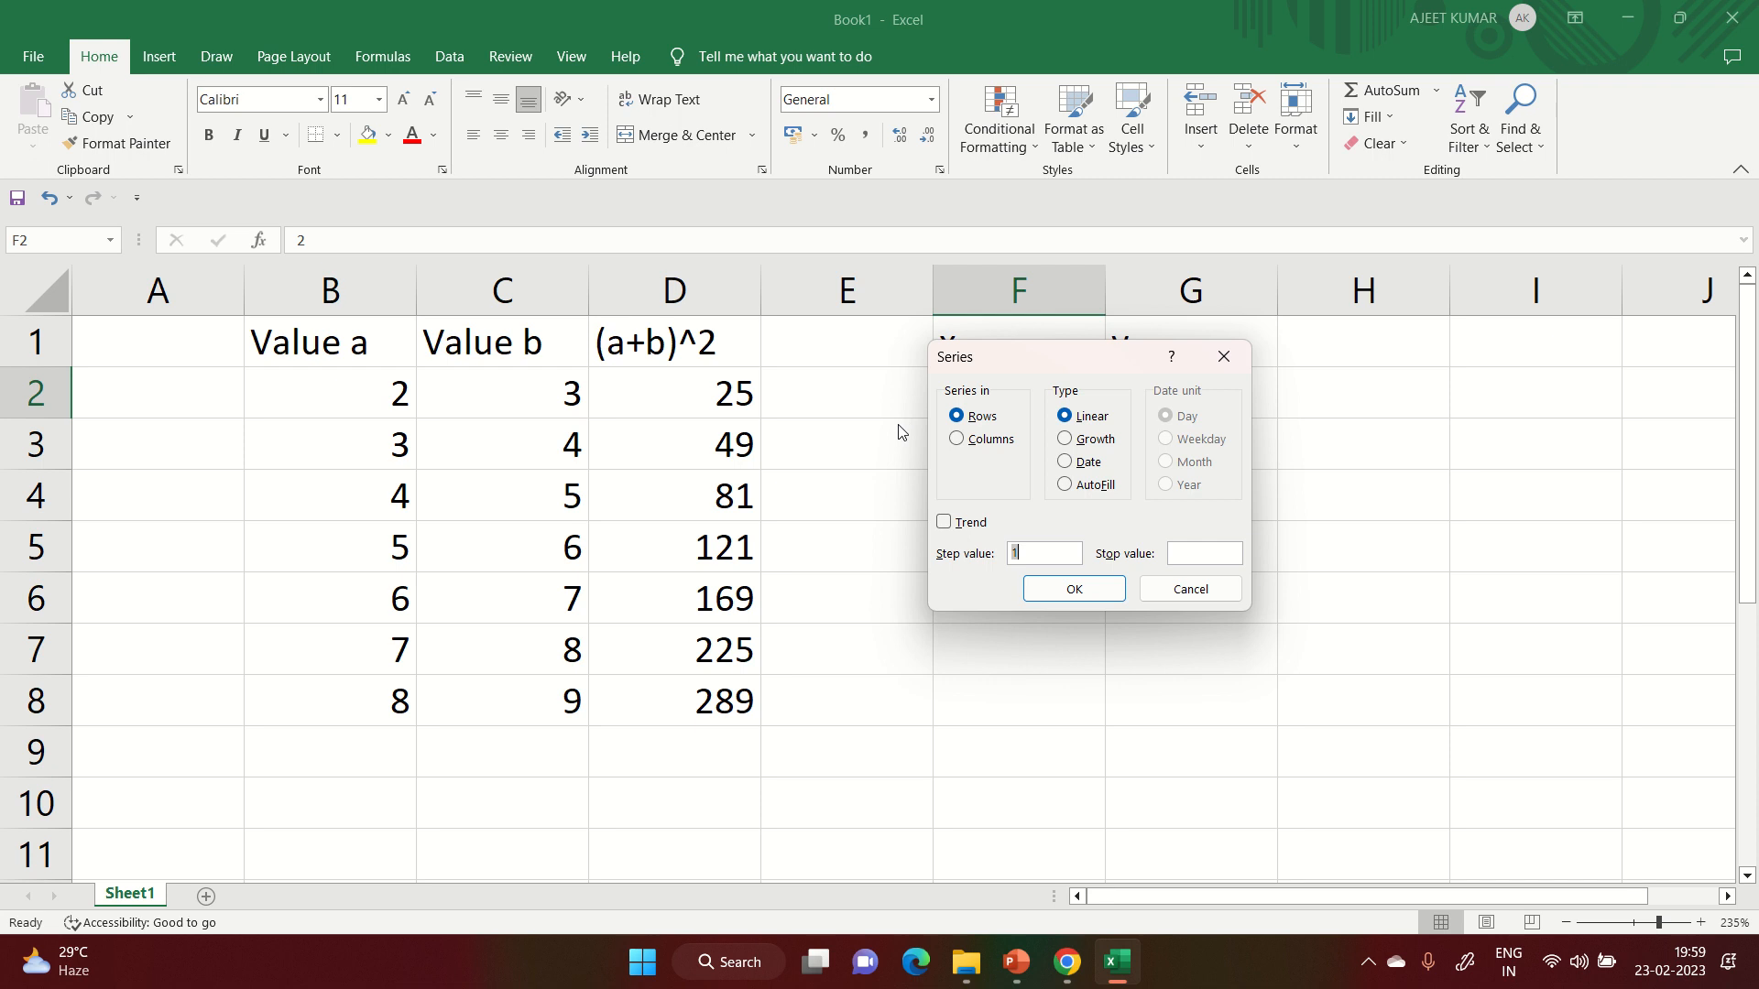
pyautogui.click(958, 441)
pyautogui.moveTo(1065, 357); pyautogui.dragTo(726, 446)
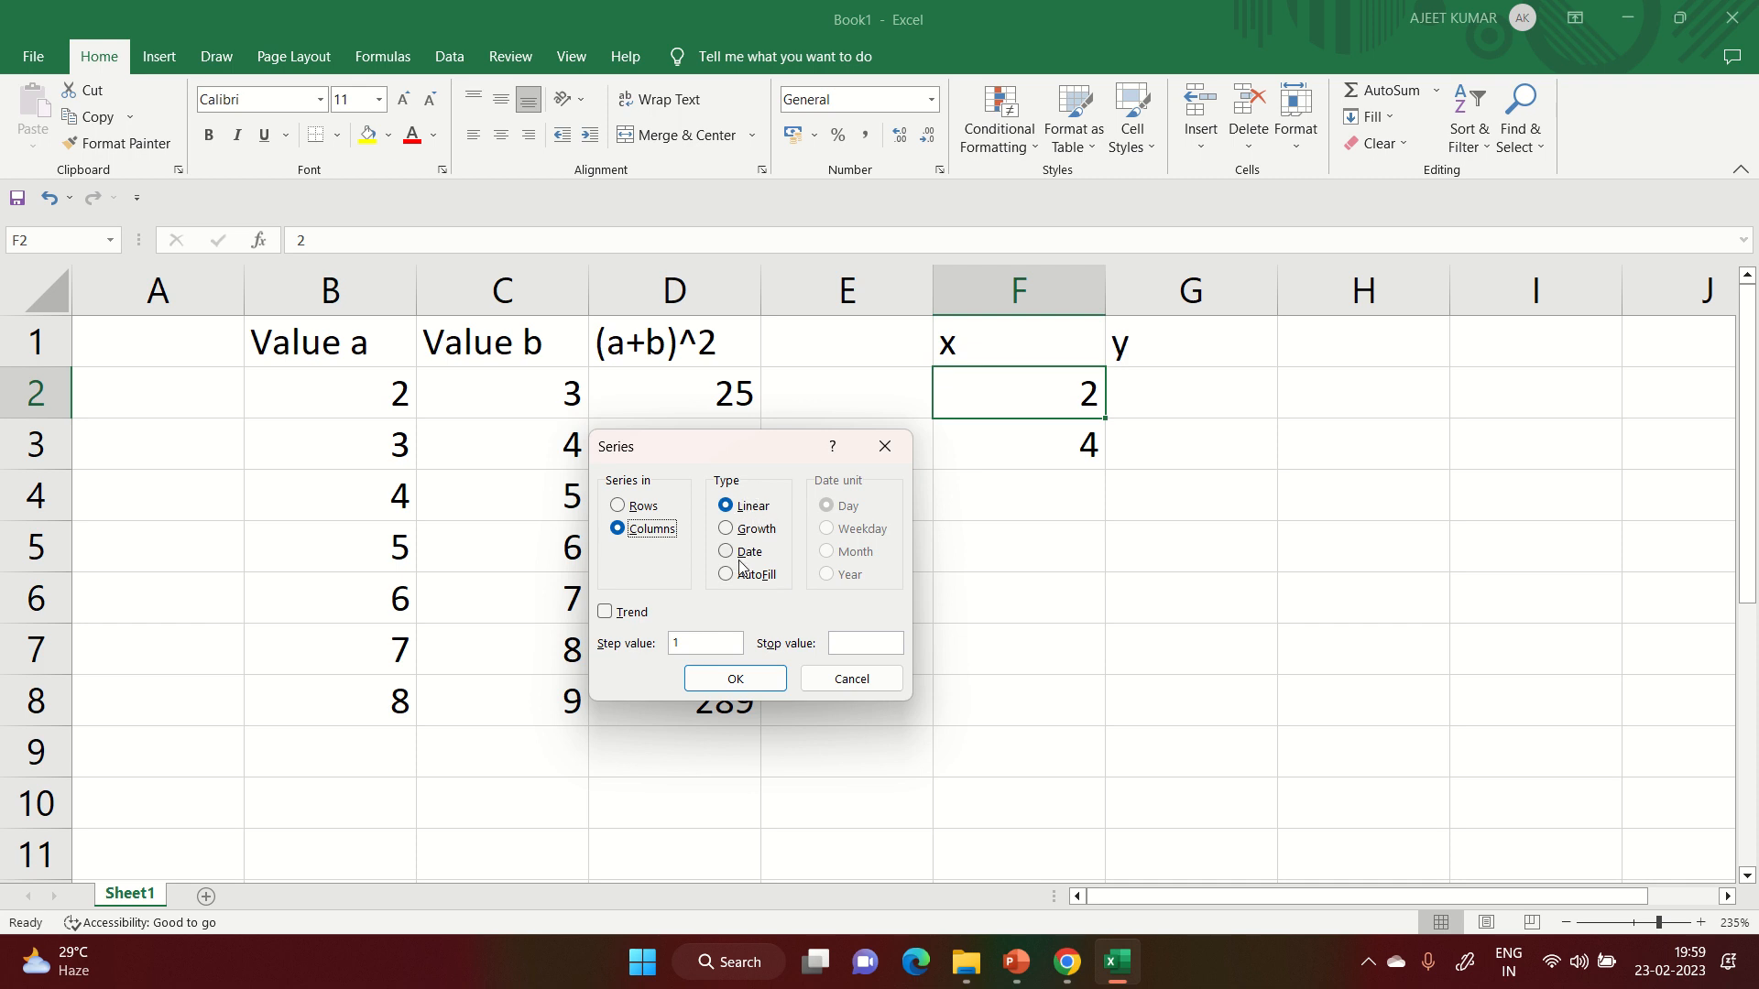
pyautogui.click(703, 644)
pyautogui.click(742, 678)
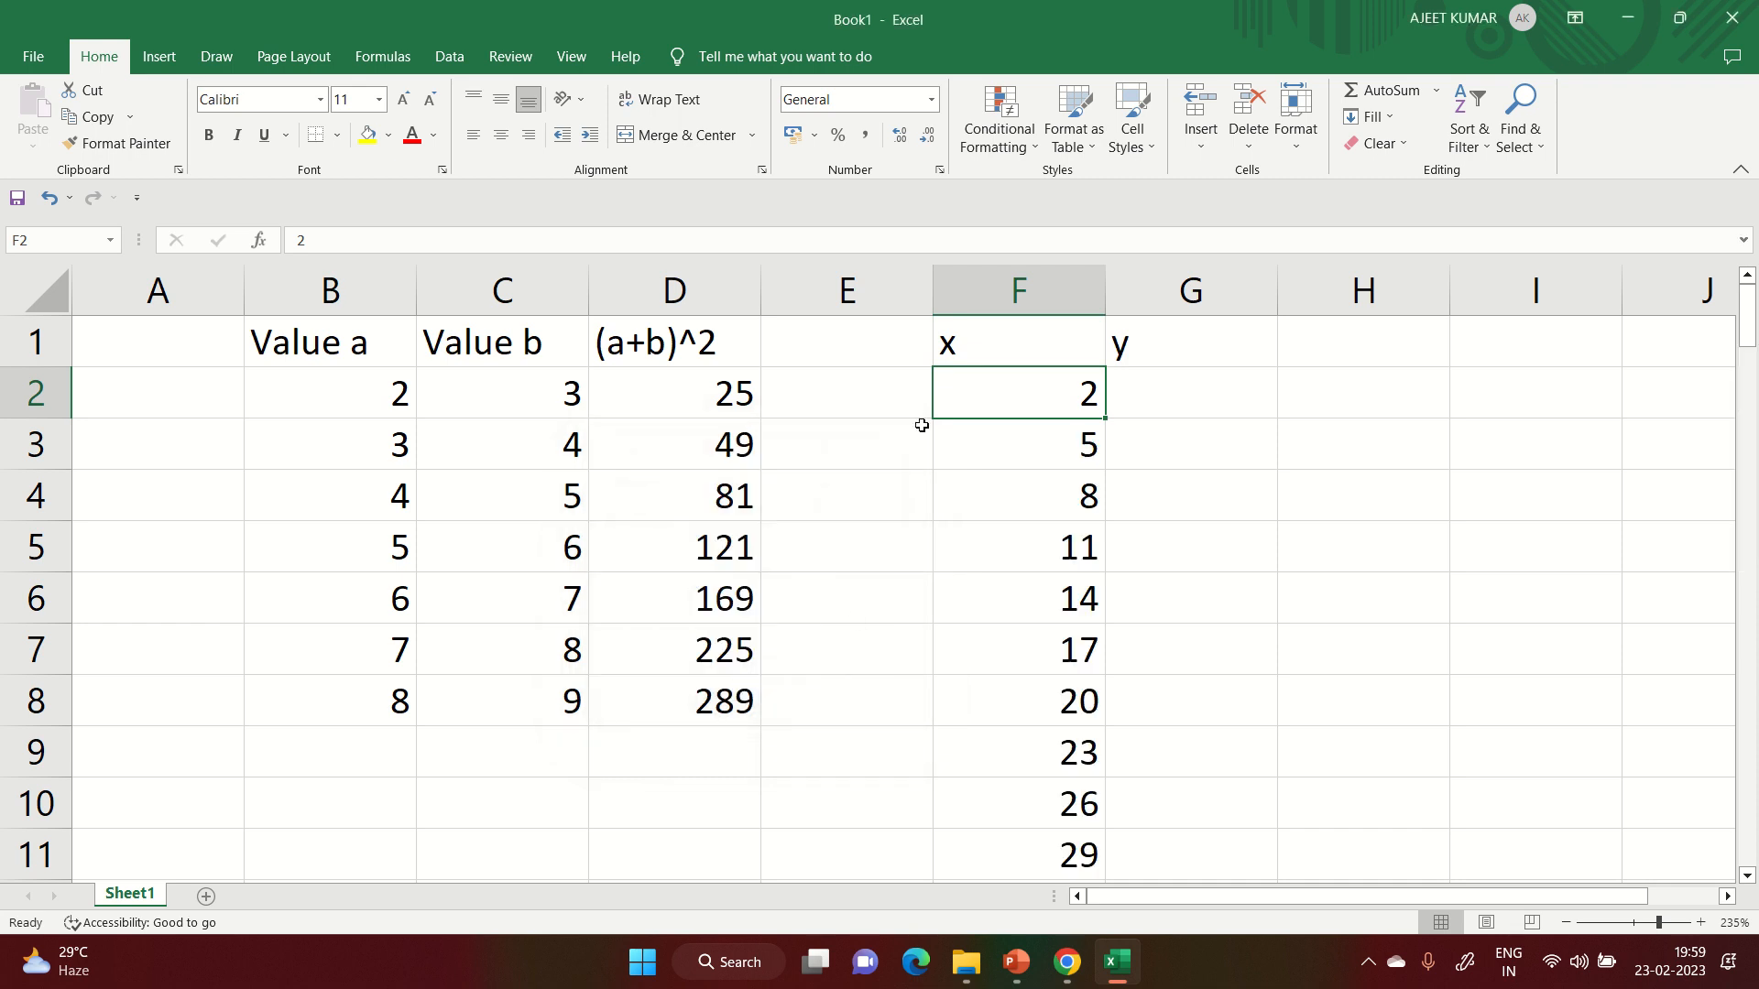
# - Enter 5 in G2 as the first number under the y heading
pyautogui.click(1050, 445)
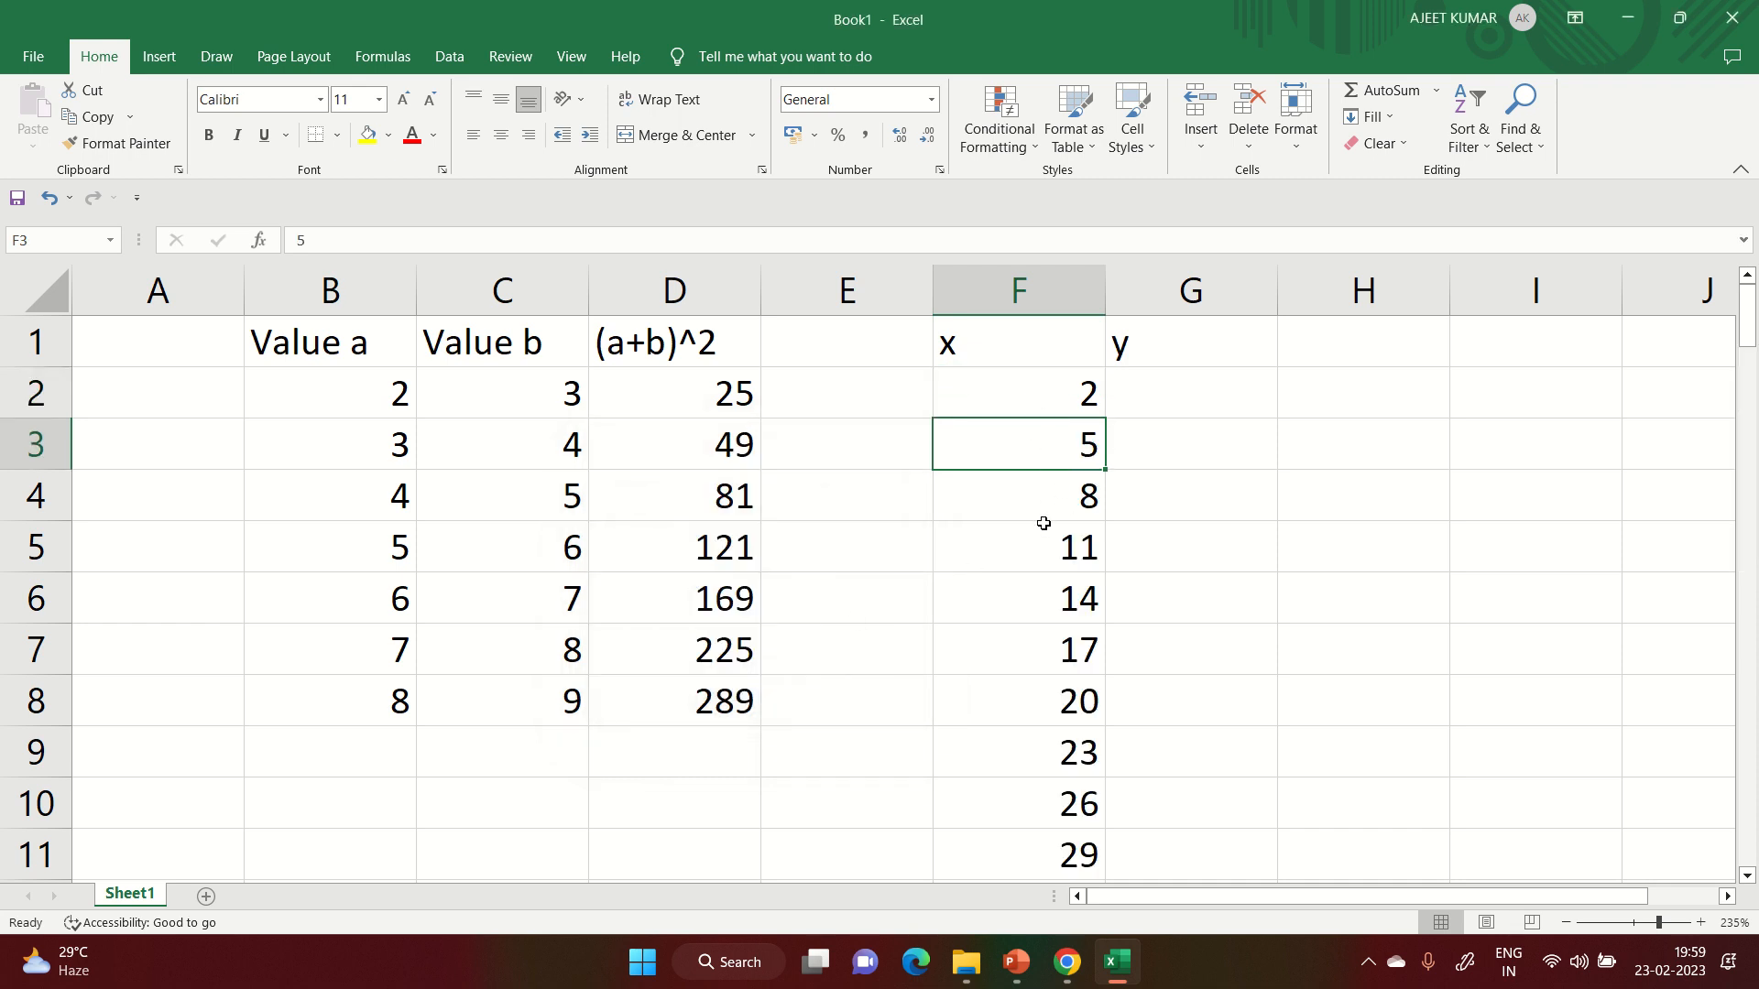
pyautogui.scroll(-15, 1041, 626)
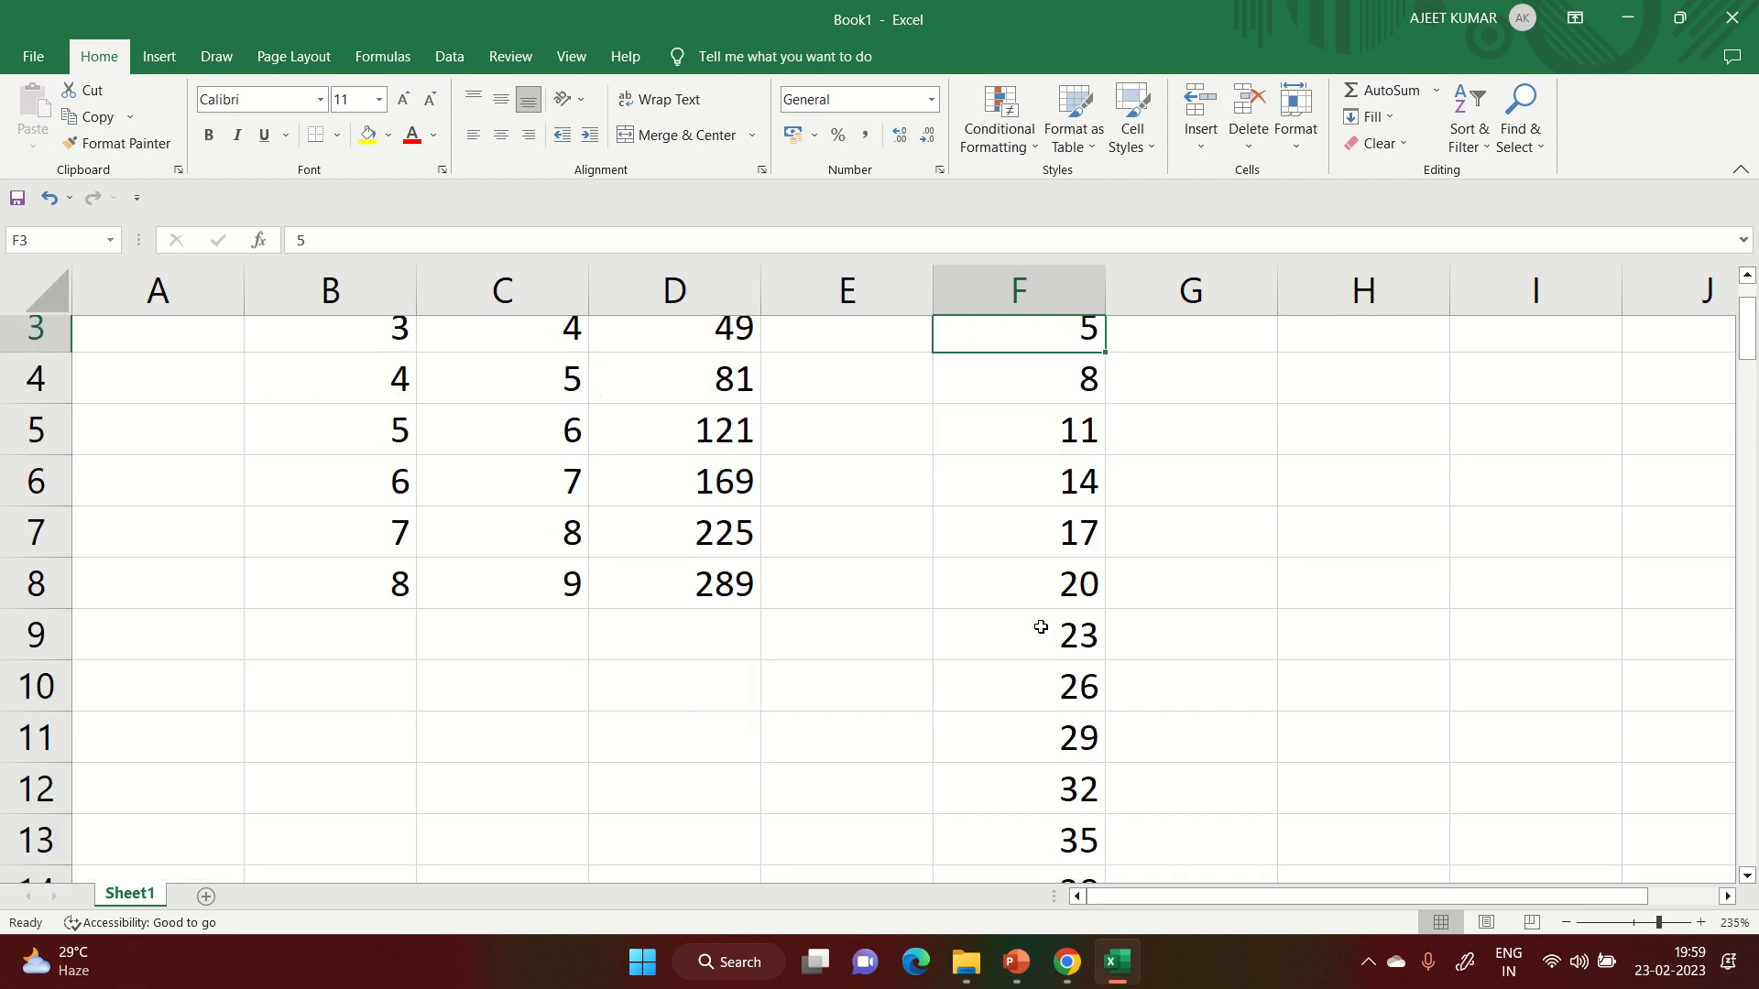
pyautogui.scroll(-10, 1040, 626)
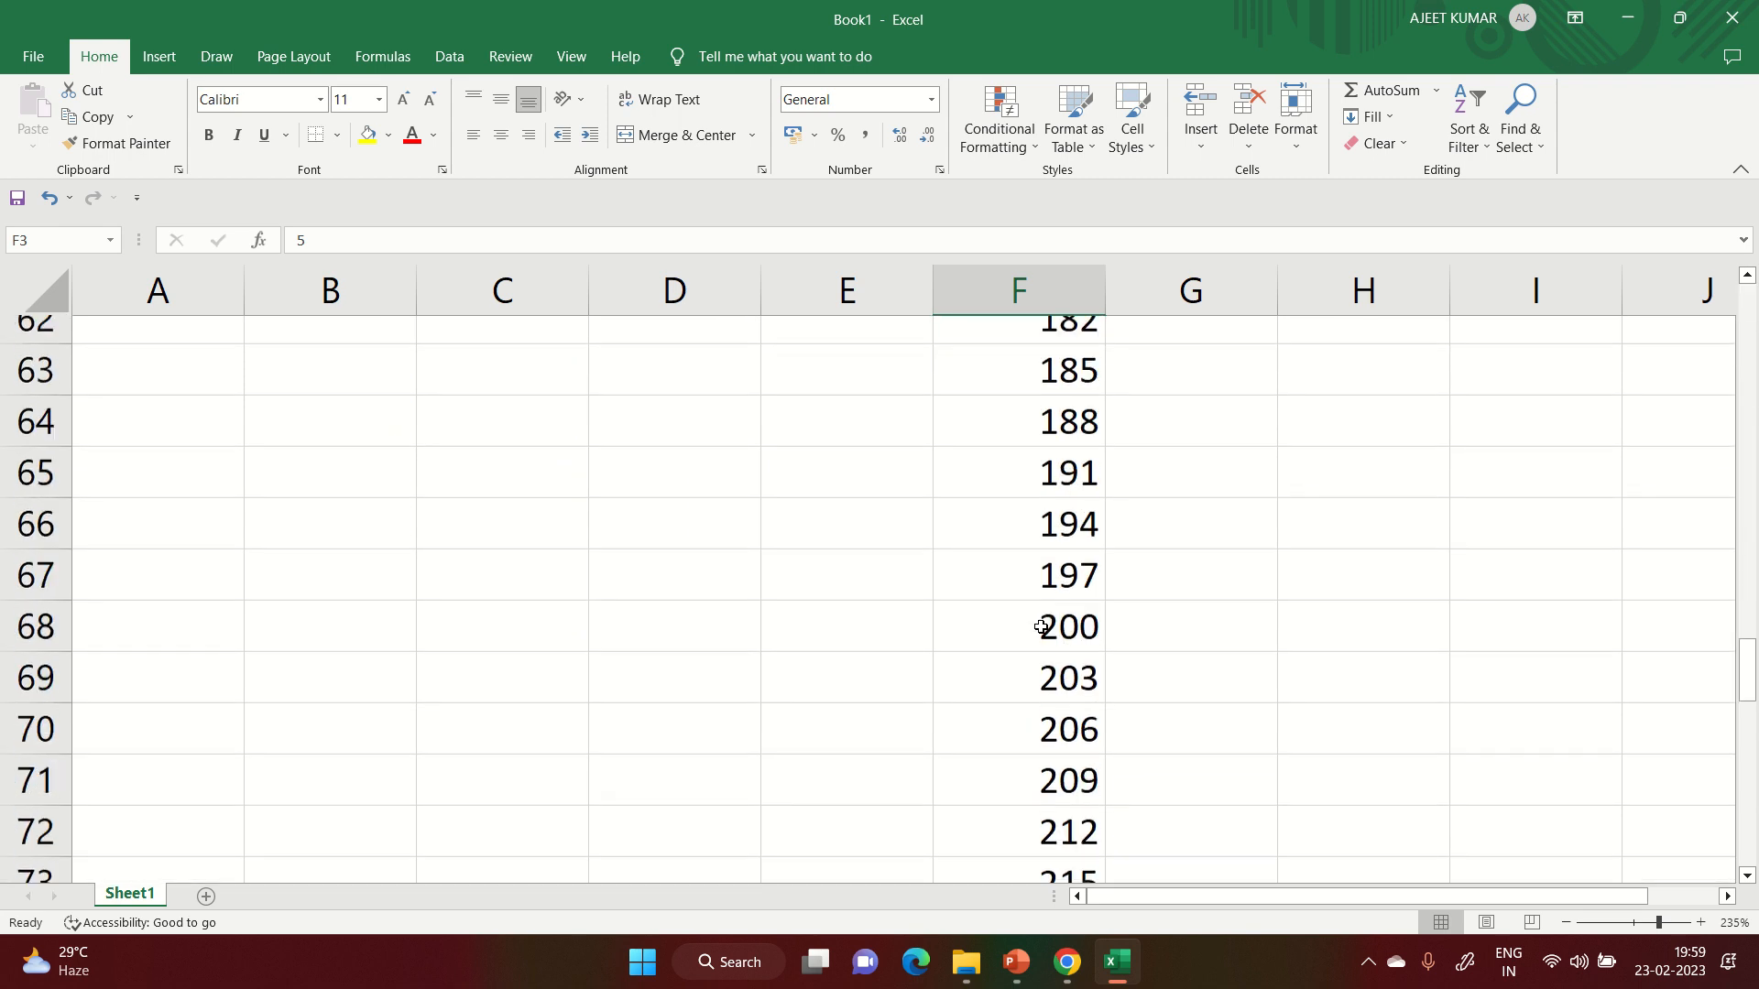
pyautogui.scroll(18, 1040, 626)
pyautogui.scroll(7, 1041, 627)
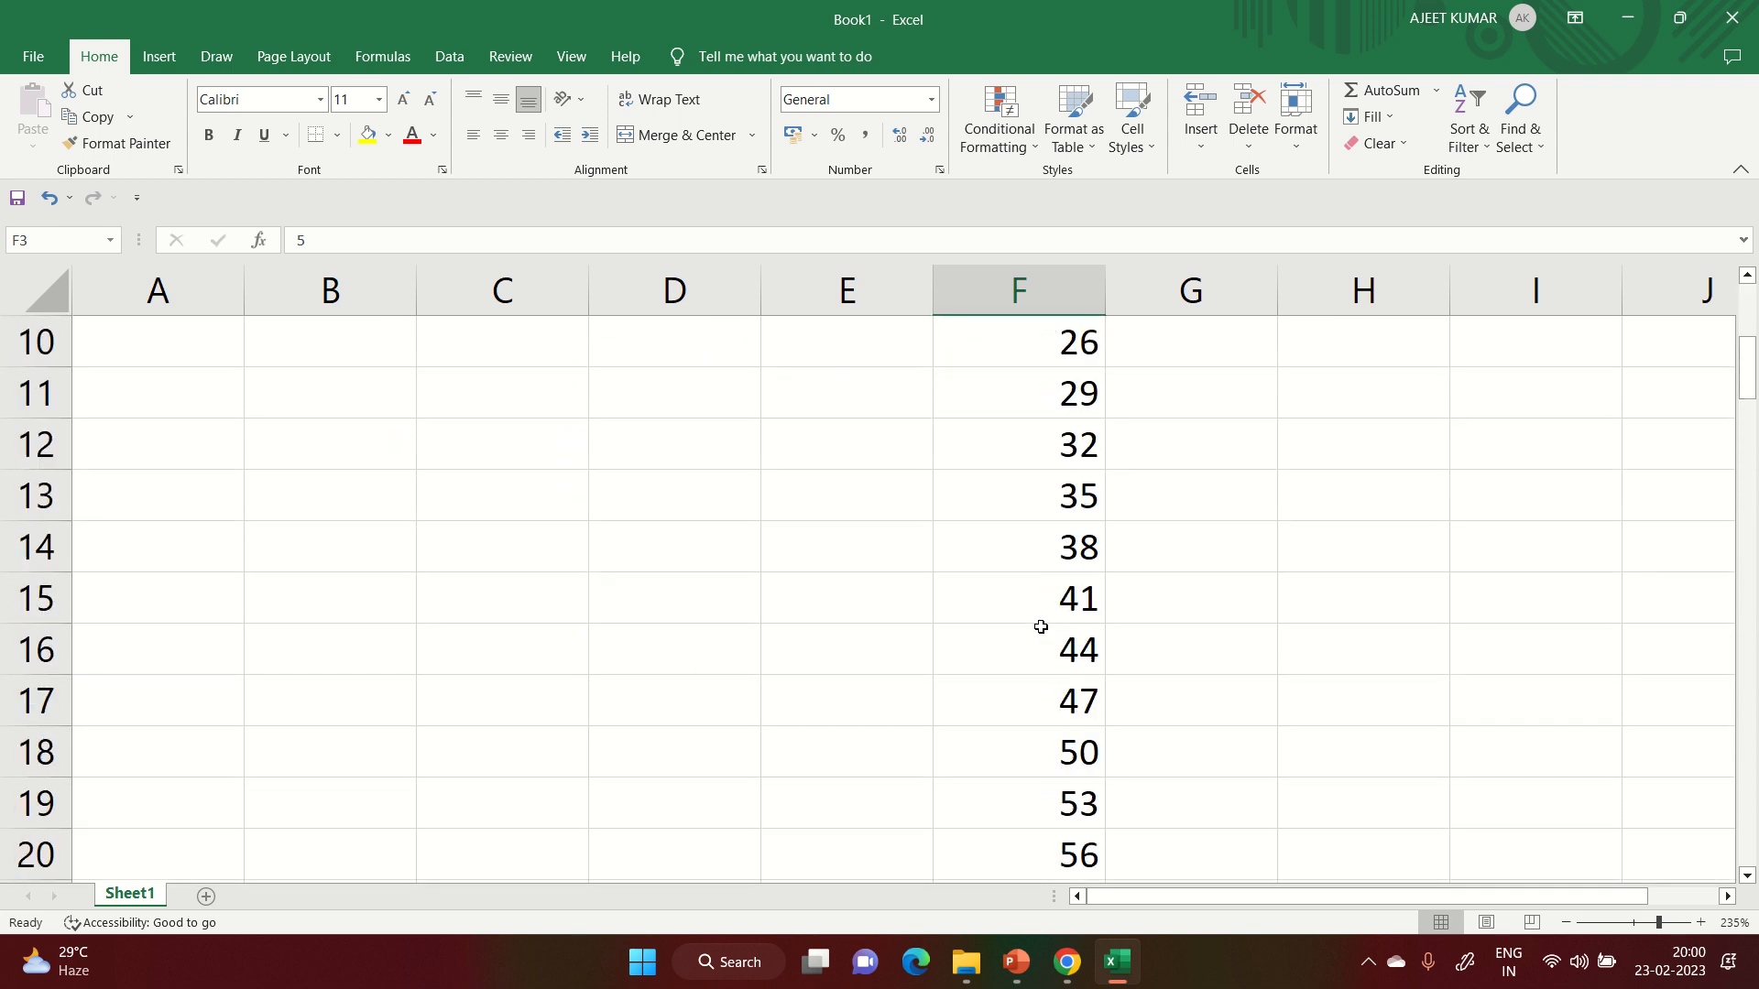
pyautogui.click(1164, 399)
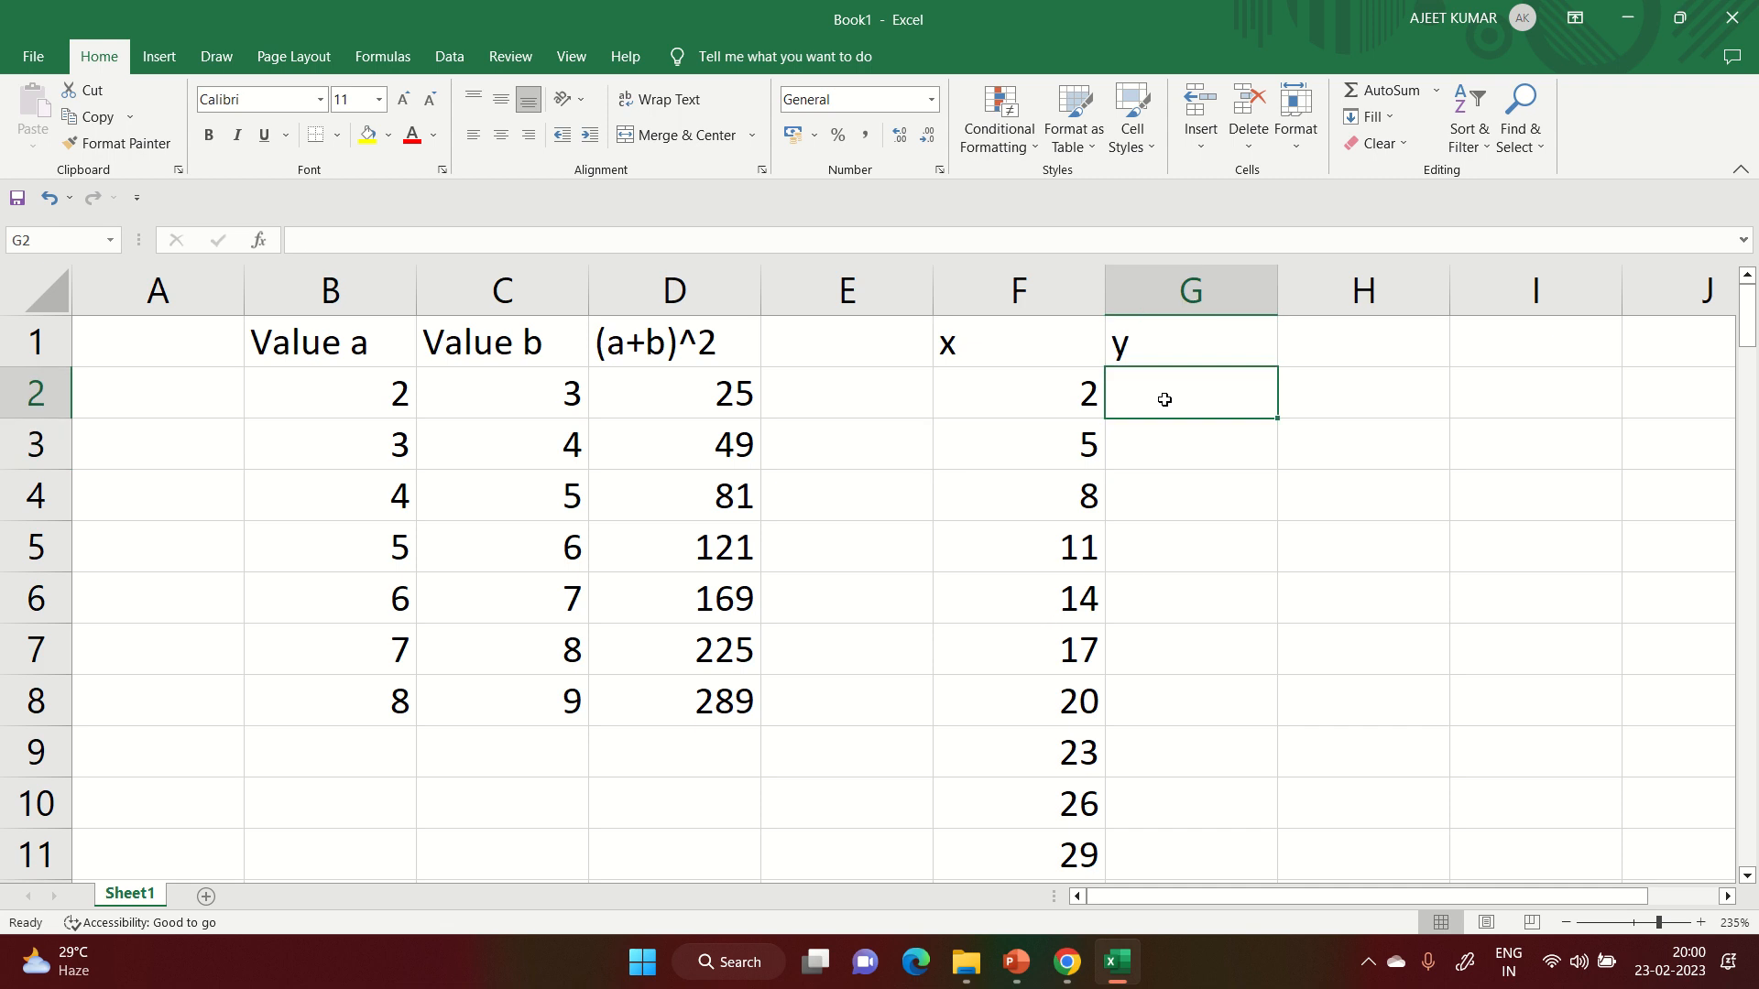
pyautogui.write('5')
pyautogui.press('Return')
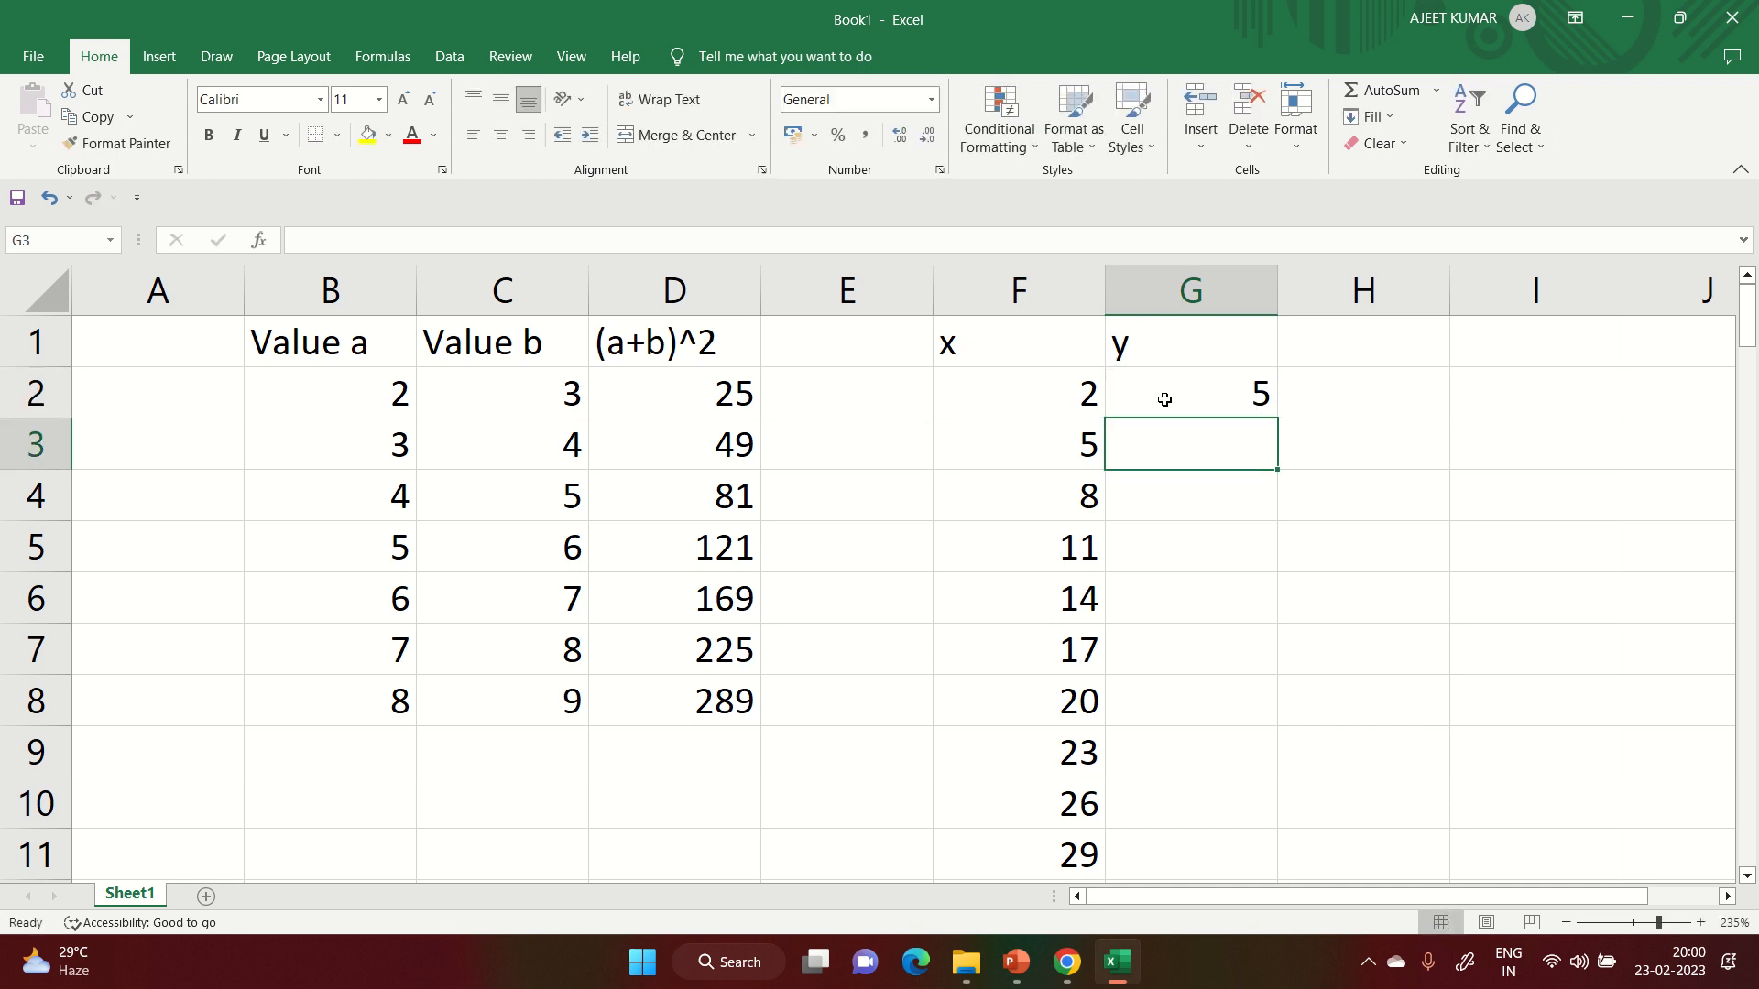
pyautogui.click(1170, 396)
pyautogui.click(1181, 444)
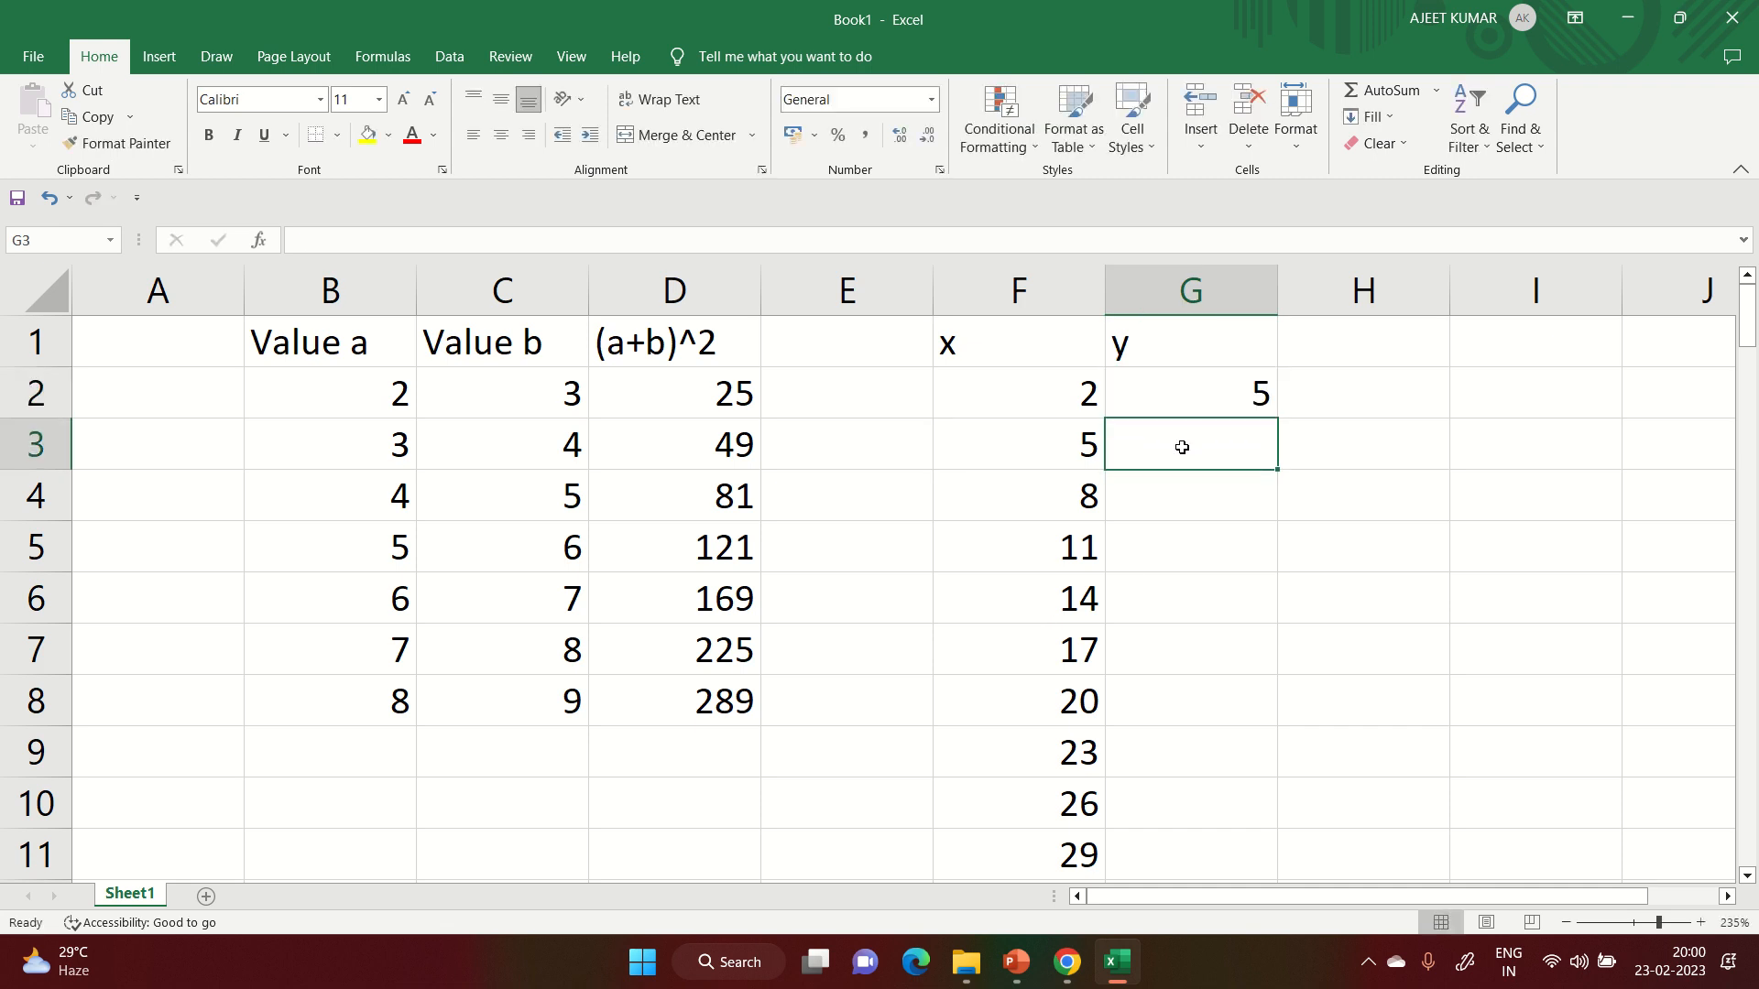
# - Fill a linear series down column G, starting from the 5 in G2, with a step value of 1
pyautogui.click(1201, 385)
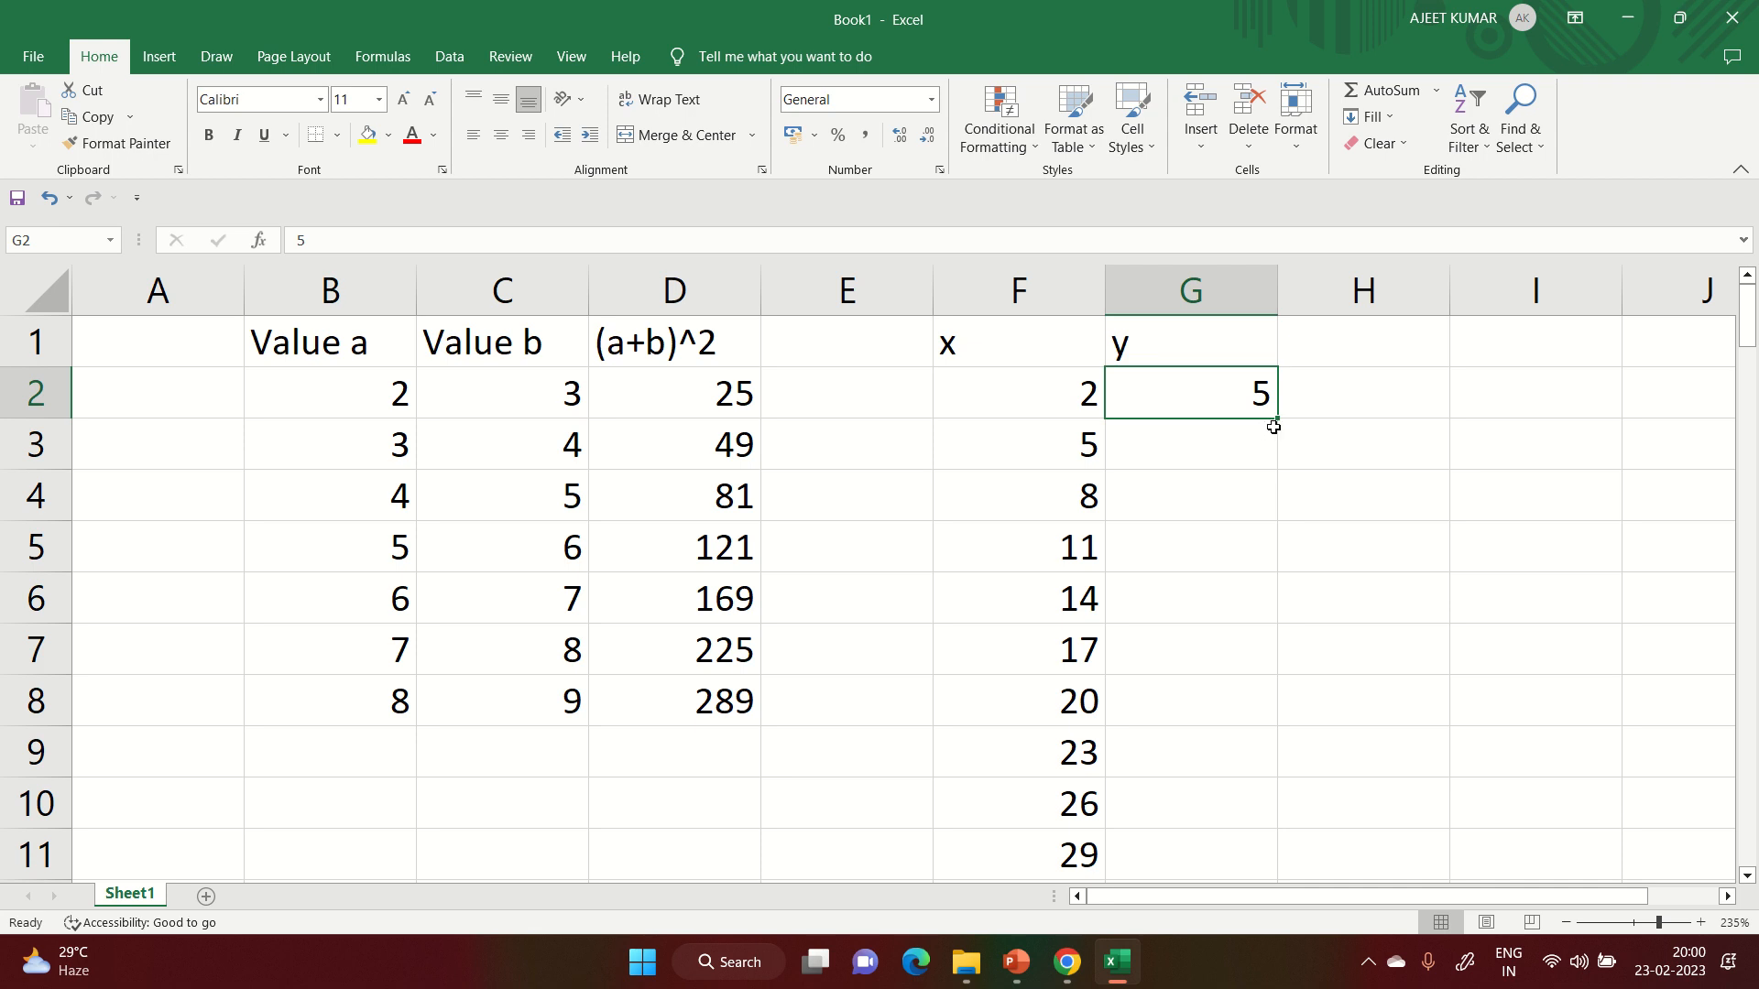
pyautogui.click(1371, 116)
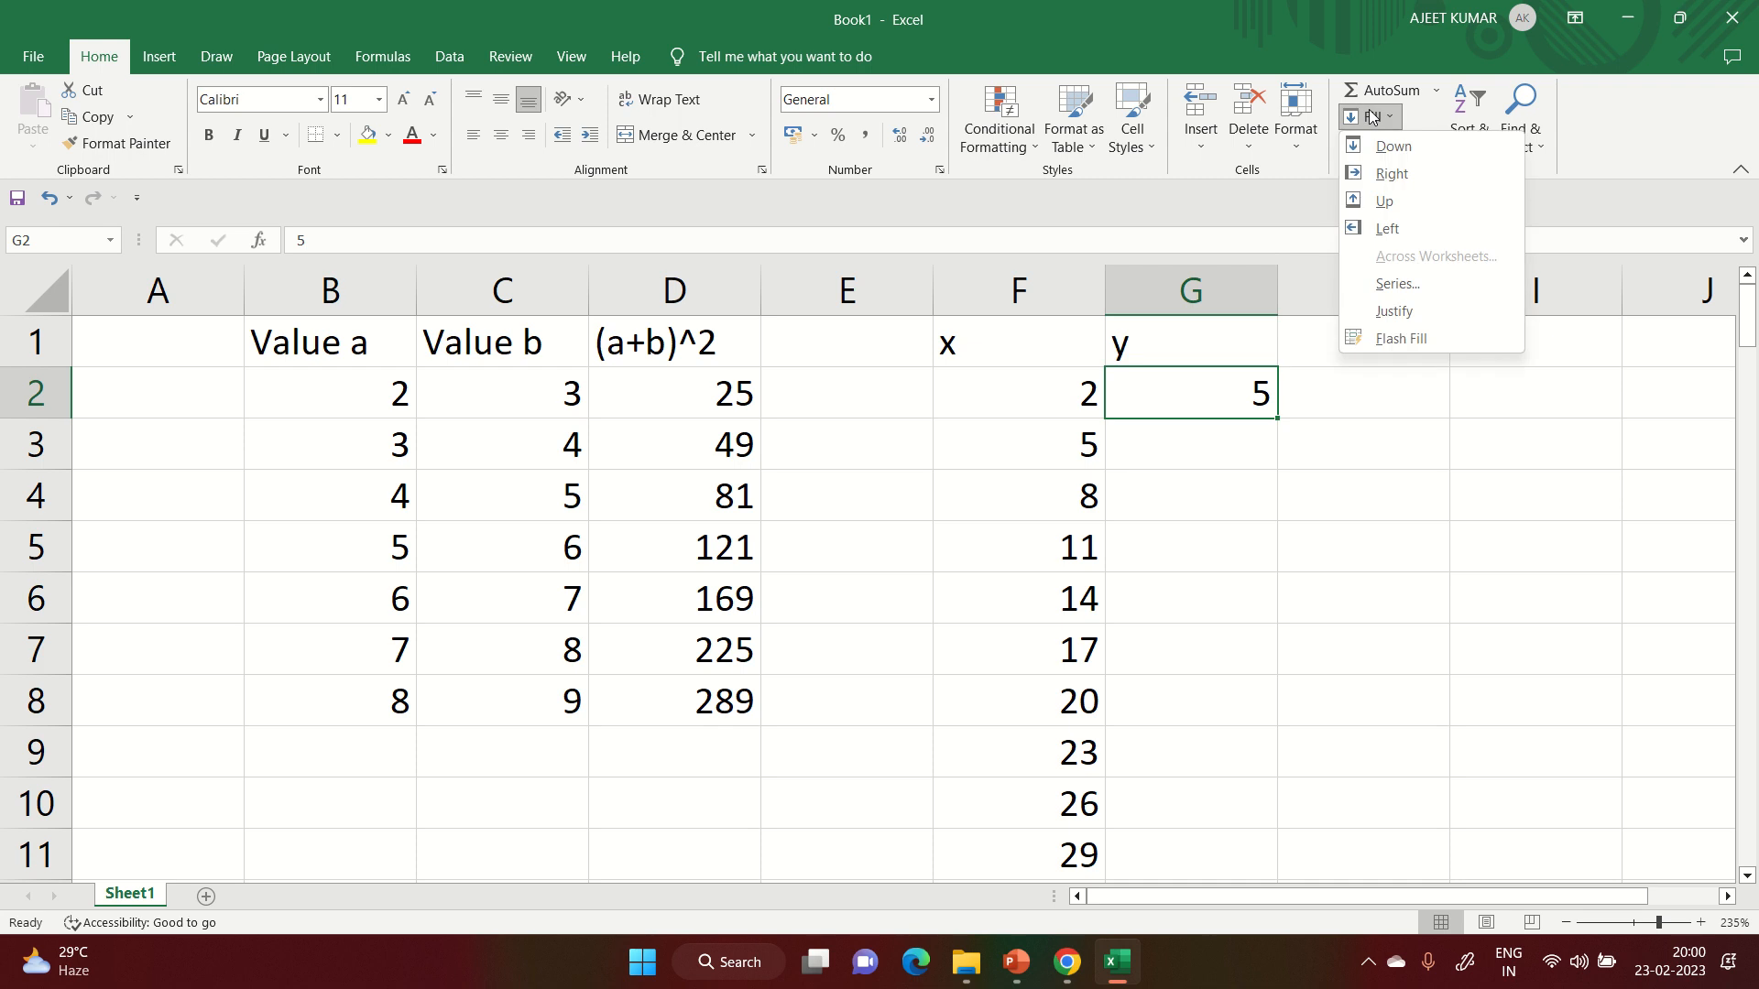
pyautogui.click(1374, 290)
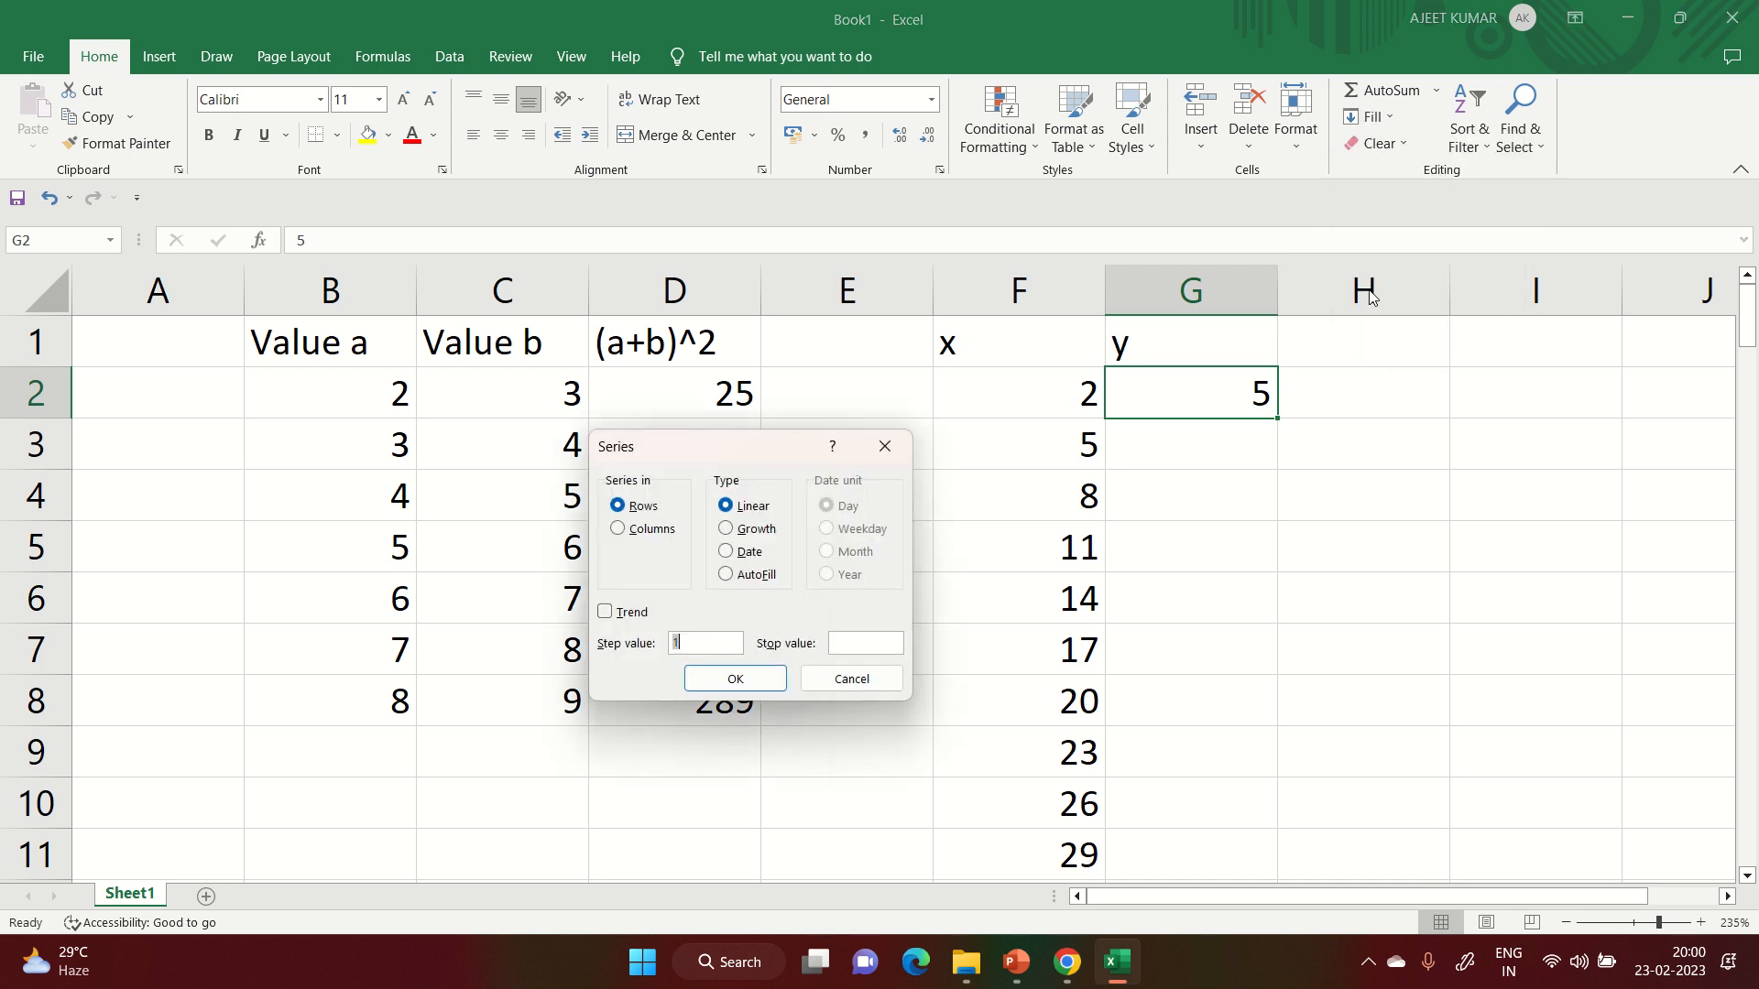
pyautogui.click(647, 528)
pyautogui.moveTo(686, 645); pyautogui.dragTo(656, 646)
pyautogui.click(734, 678)
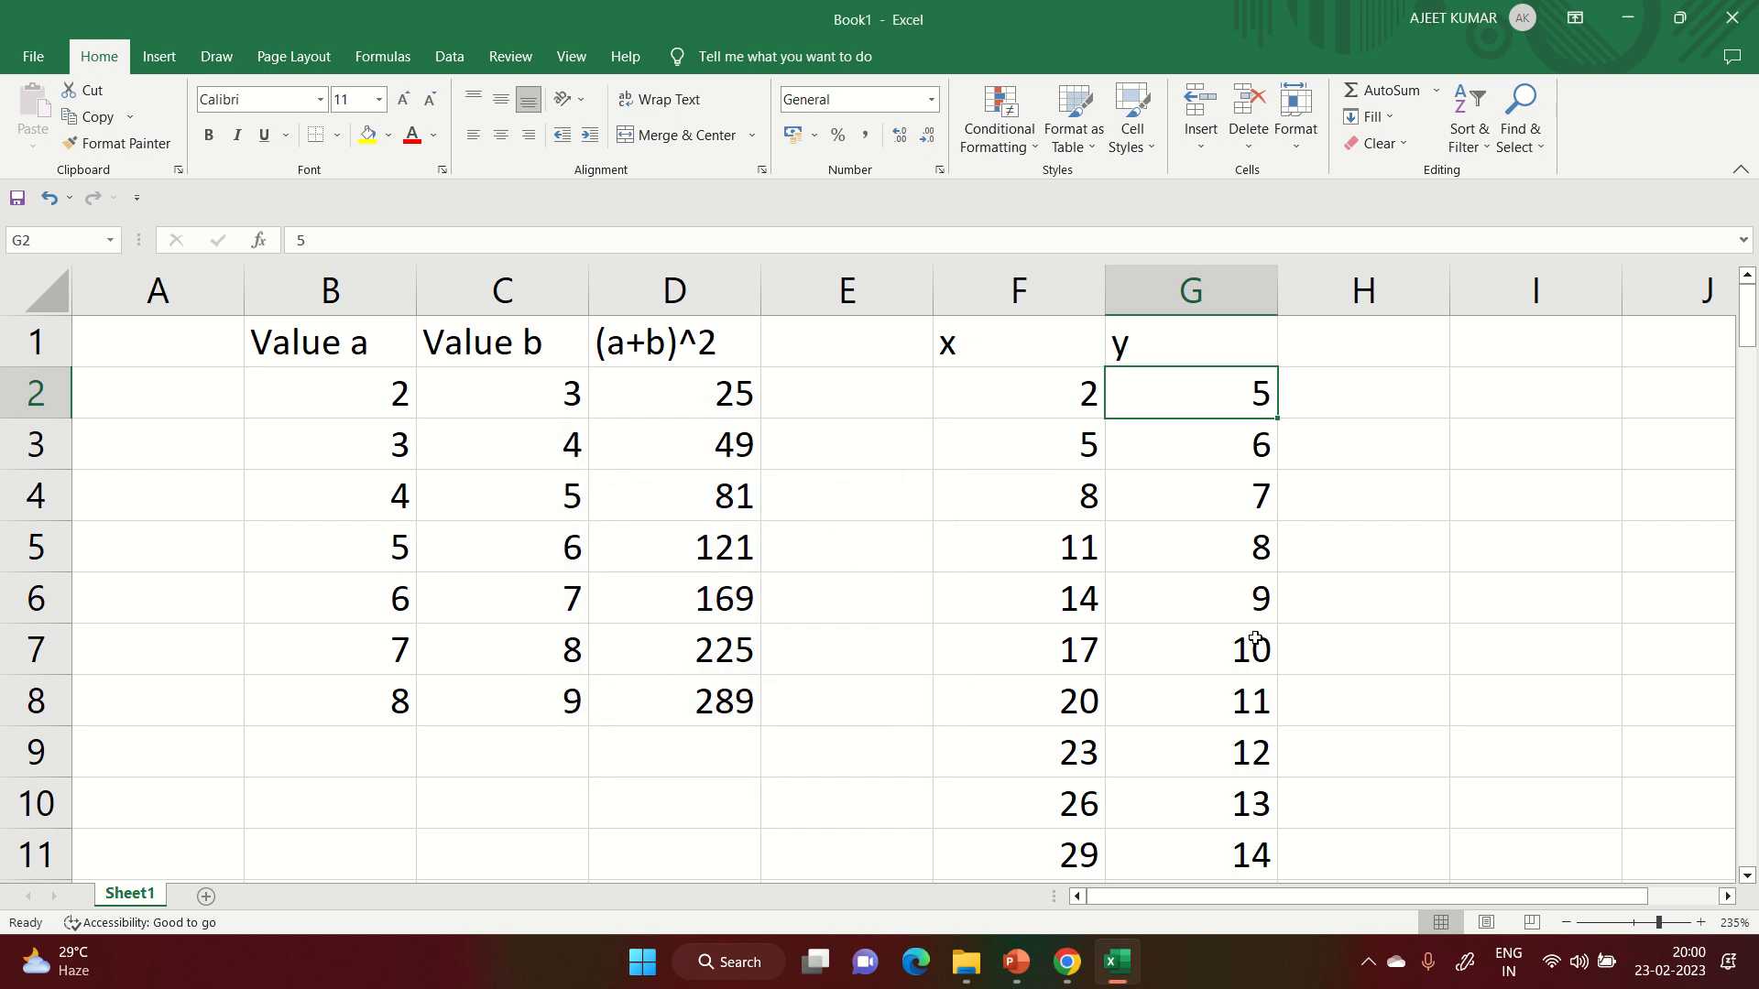
pyautogui.scroll(-20, 1293, 637)
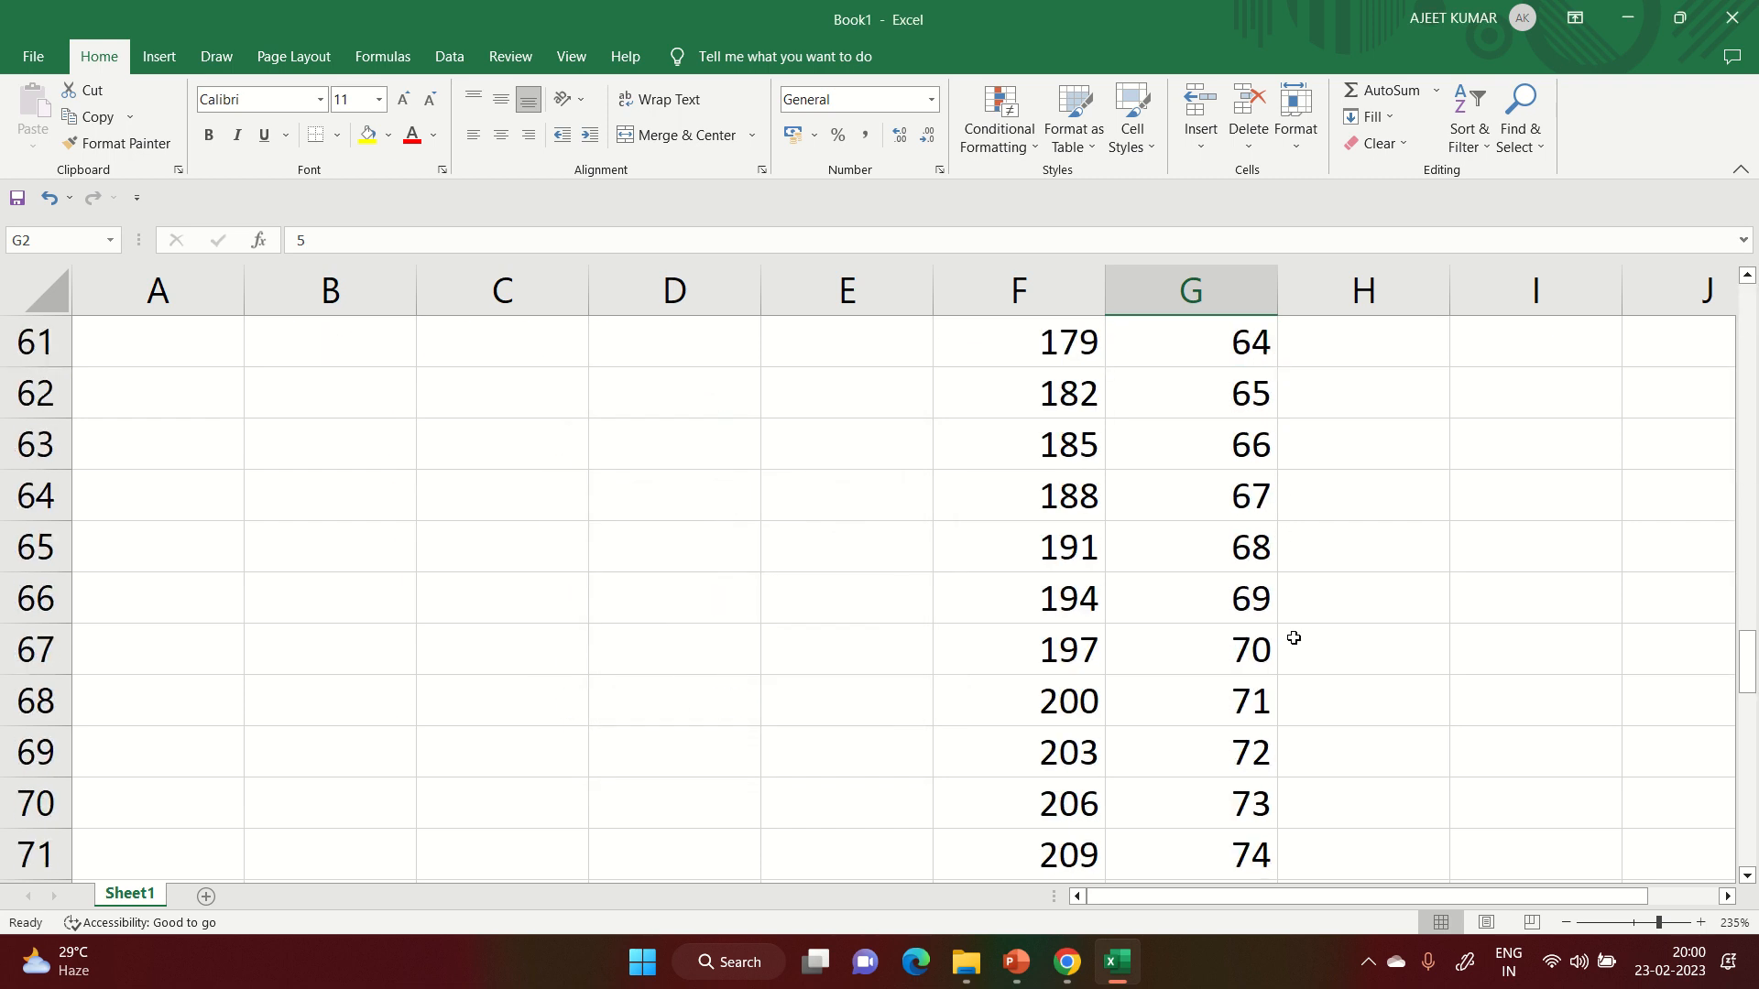
# - Extend the y number series in column G from the 100 in G97 down to G101
pyautogui.scroll(-4, 1293, 638)
pyautogui.scroll(4, 1293, 637)
pyautogui.scroll(-1, 1293, 637)
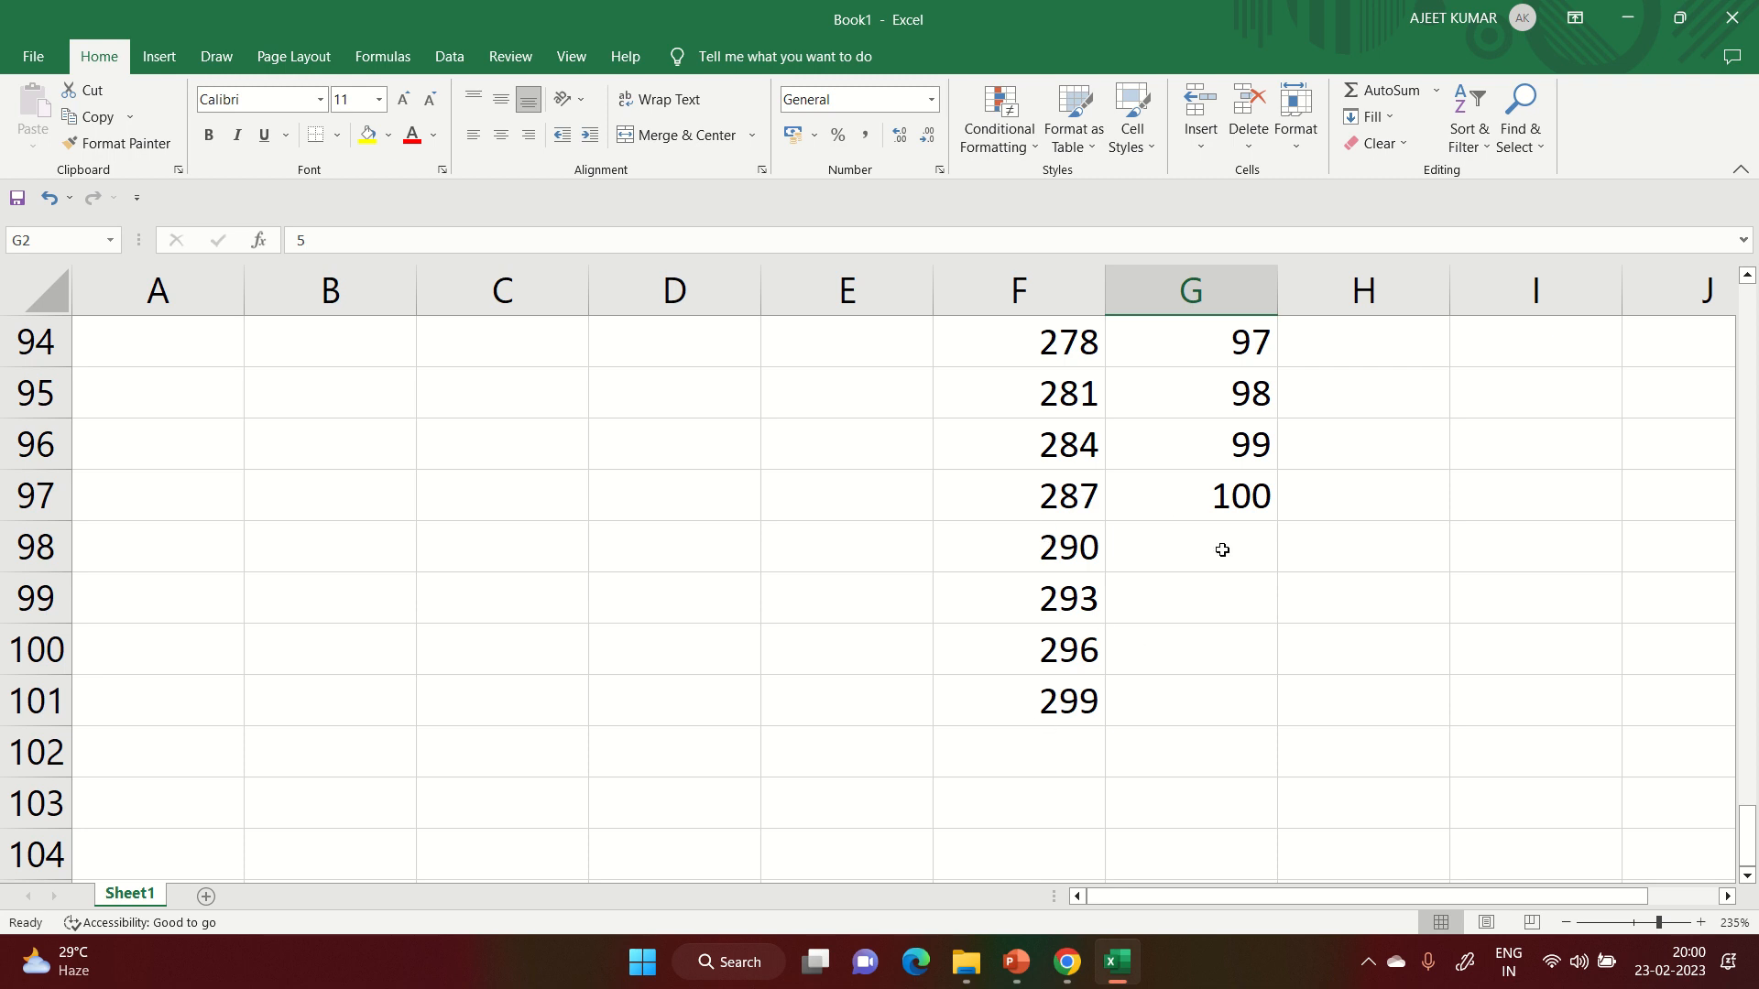
pyautogui.click(1238, 491)
pyautogui.moveTo(1274, 528); pyautogui.dragTo(1280, 718)
# - Enter the formula =3*F2^2*G2 in H2, using the first x and y values
pyautogui.scroll(20, 1305, 680)
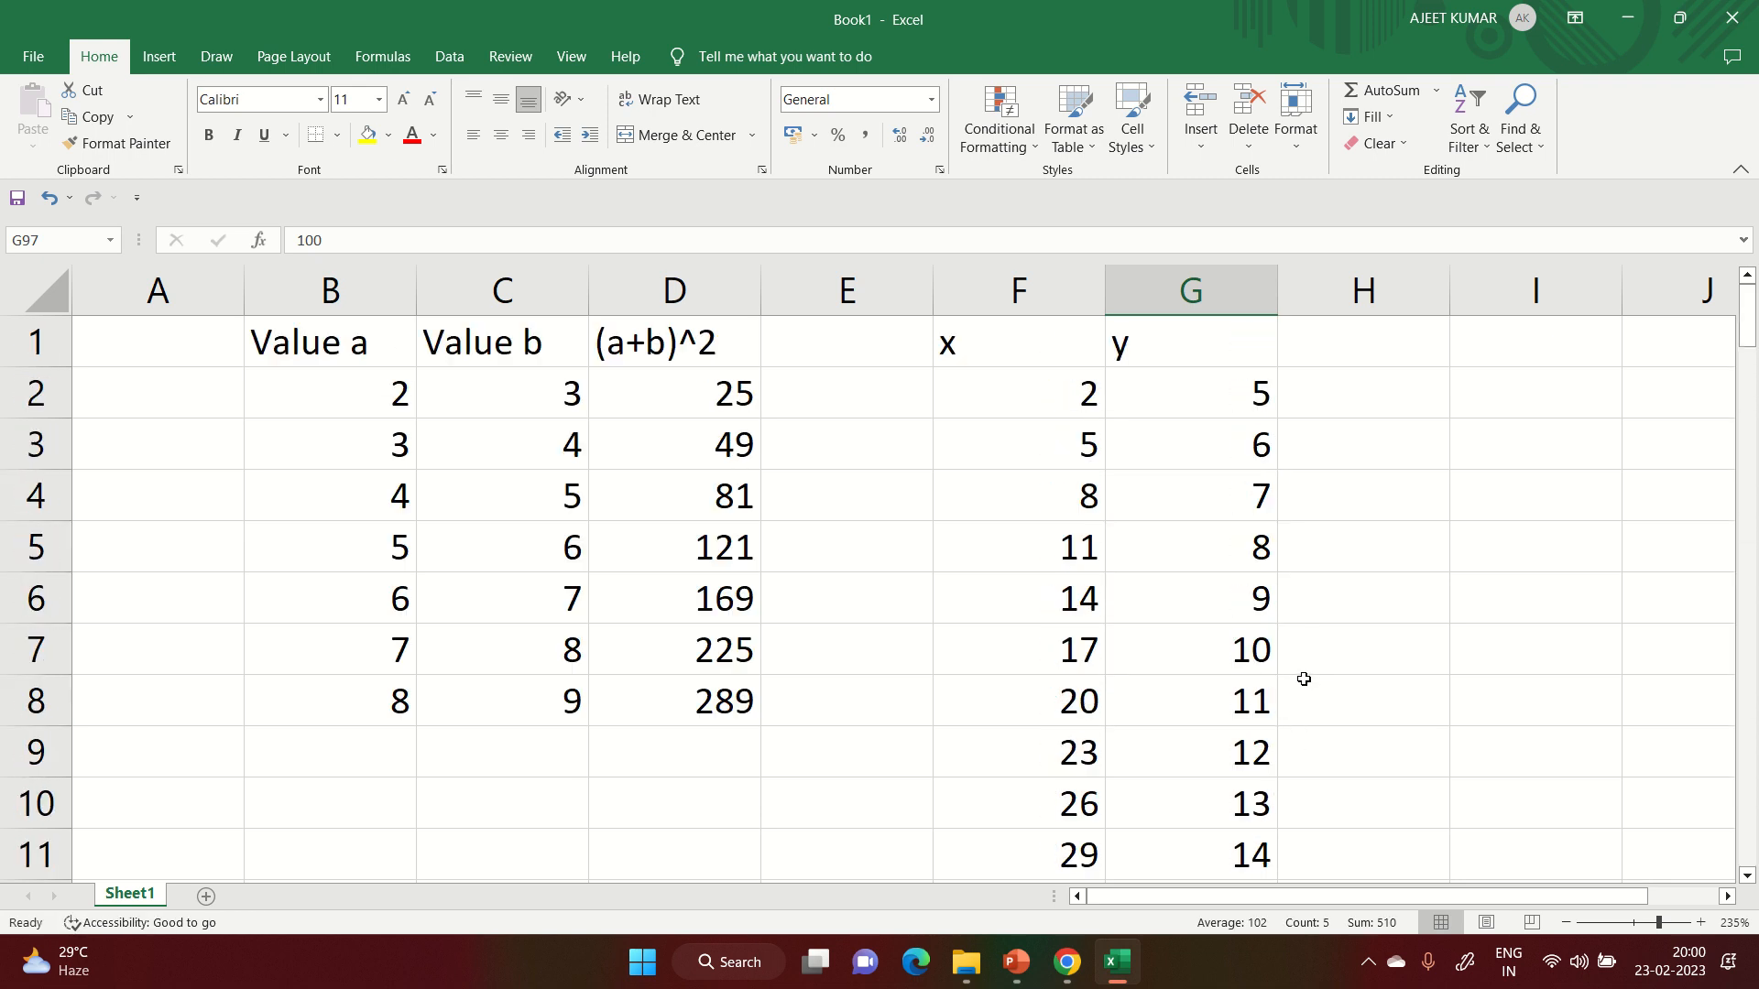
pyautogui.click(1347, 398)
pyautogui.write('=')
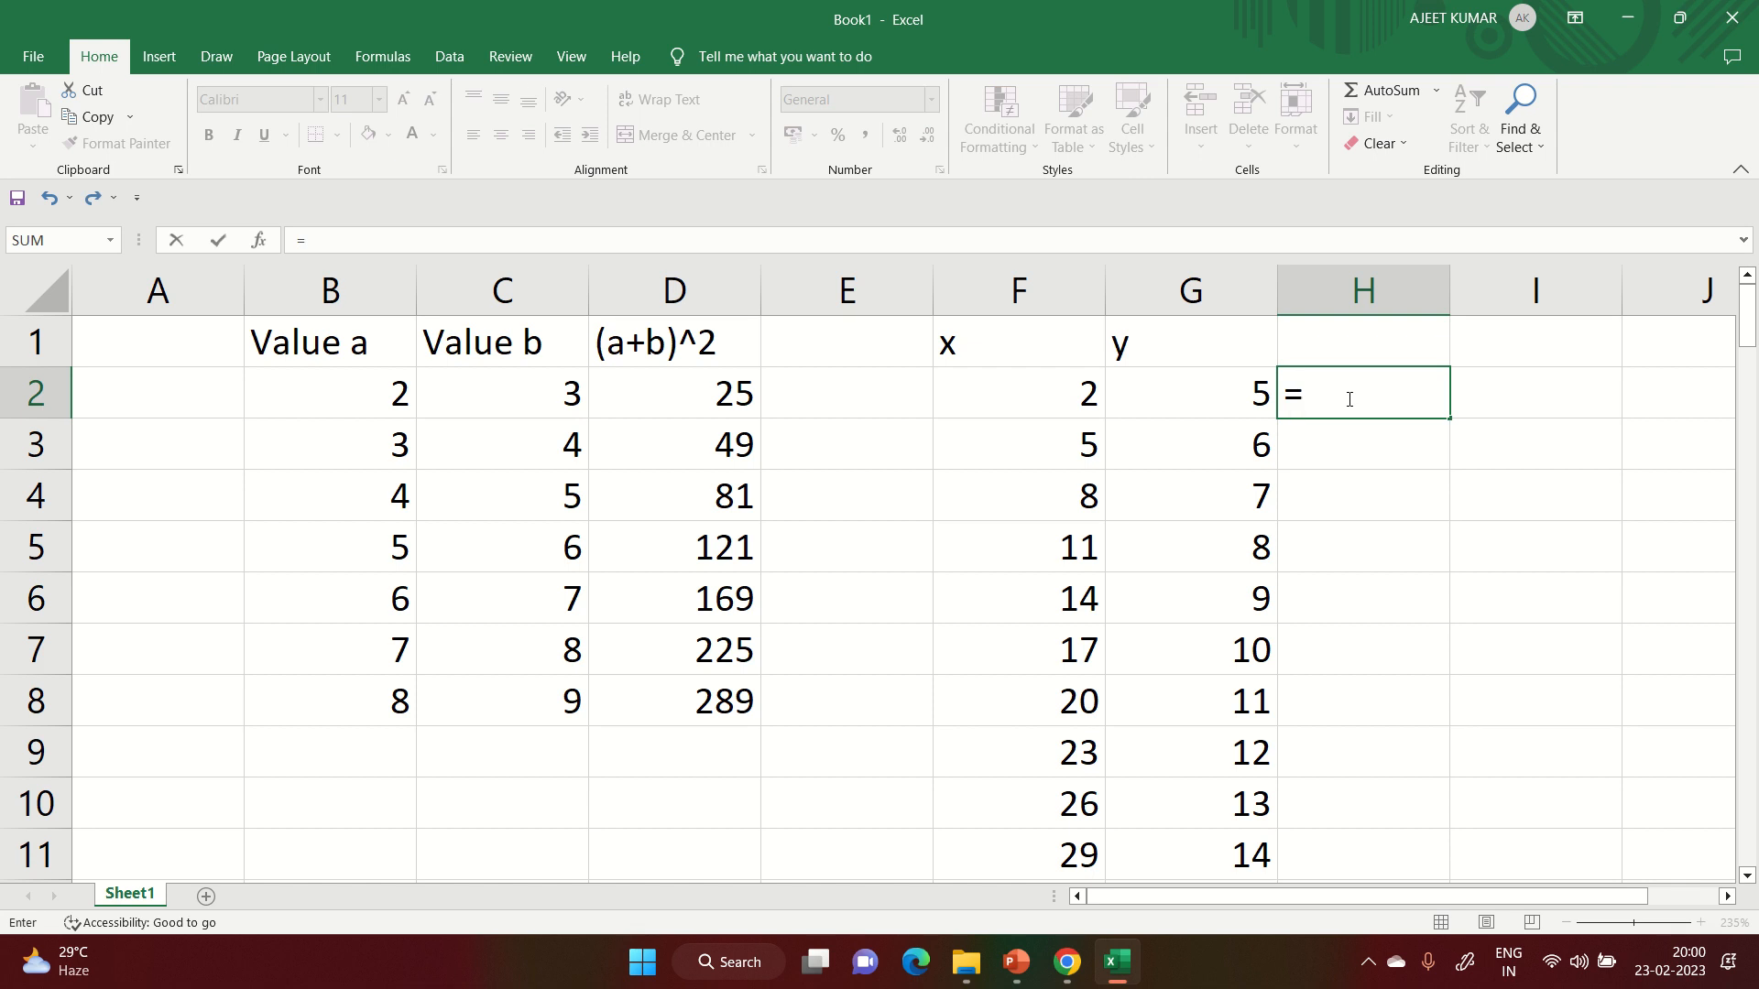
pyautogui.write('3*')
pyautogui.click(1049, 400)
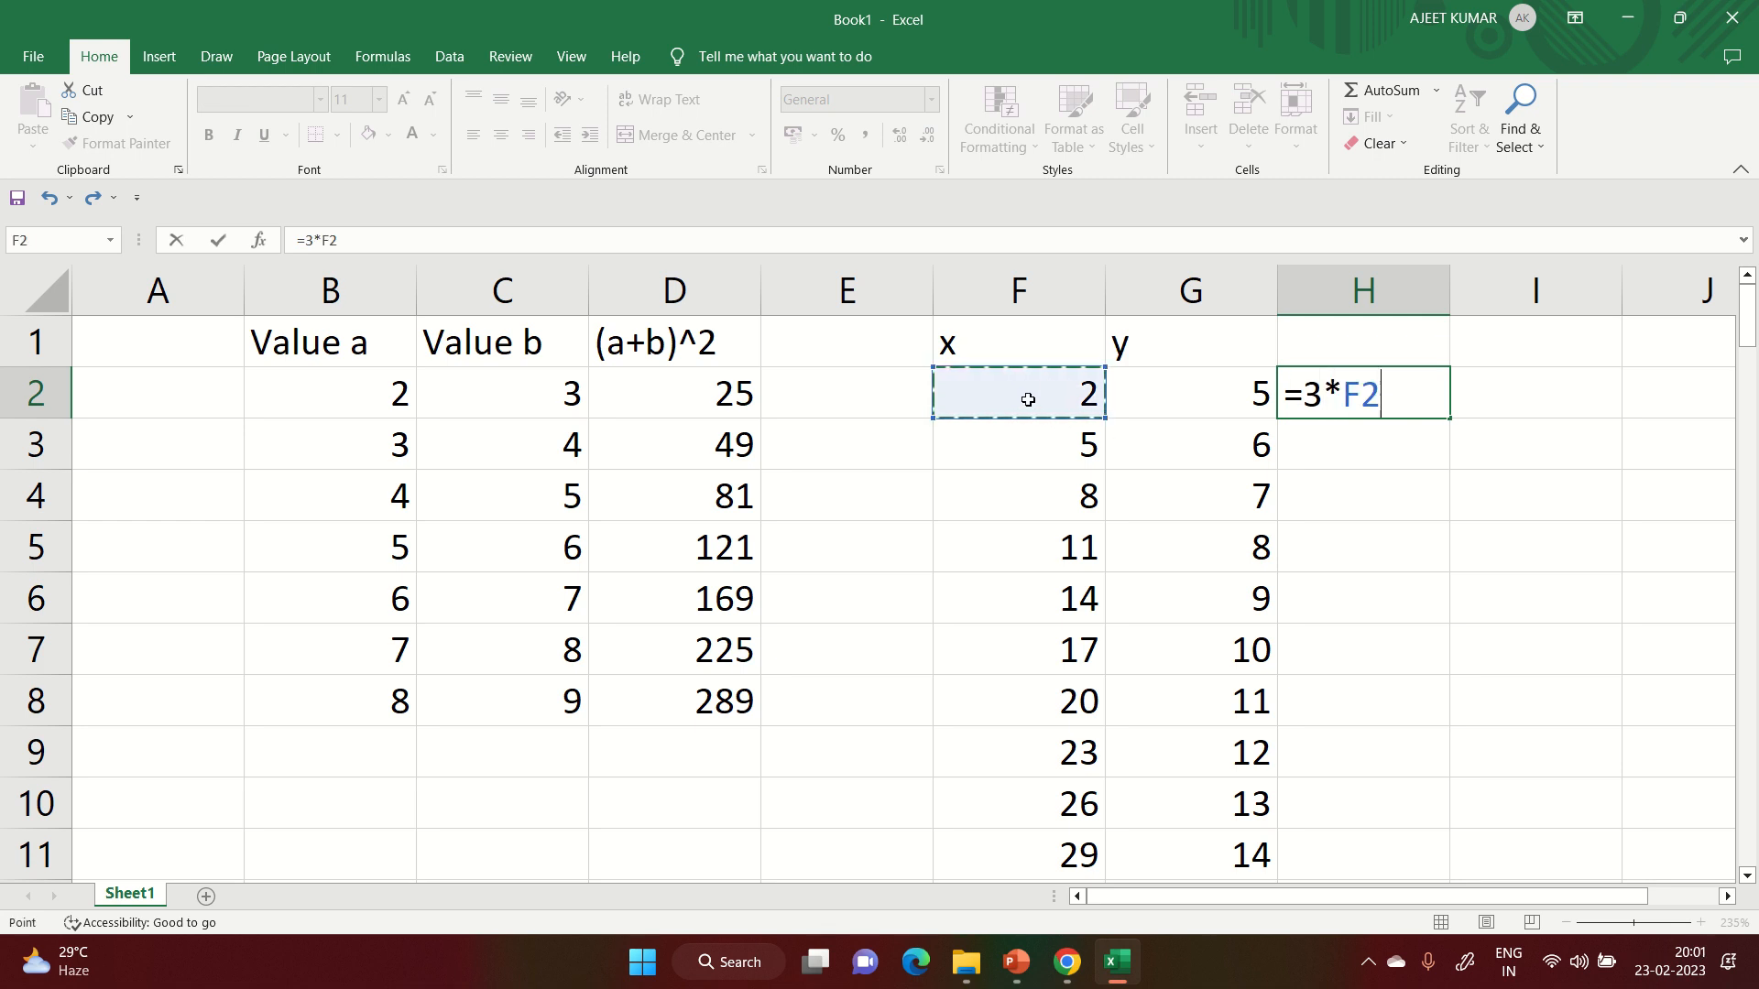
pyautogui.write('^2*y')
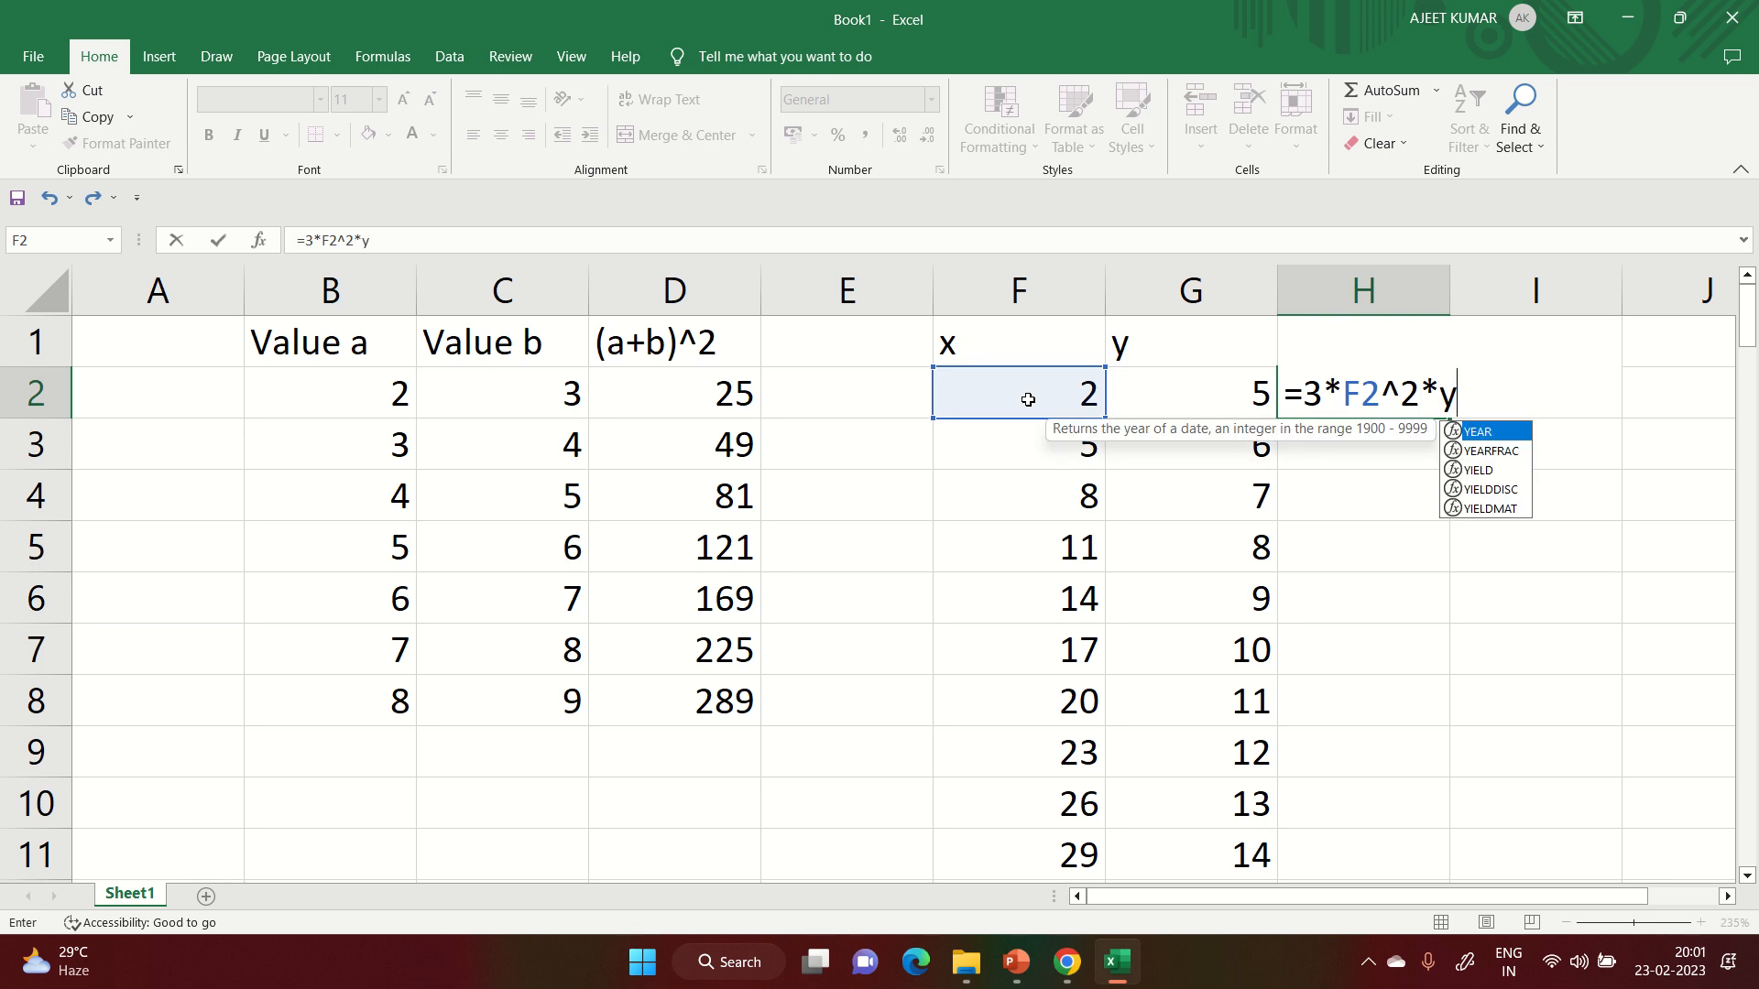
pyautogui.press('BackSpace')
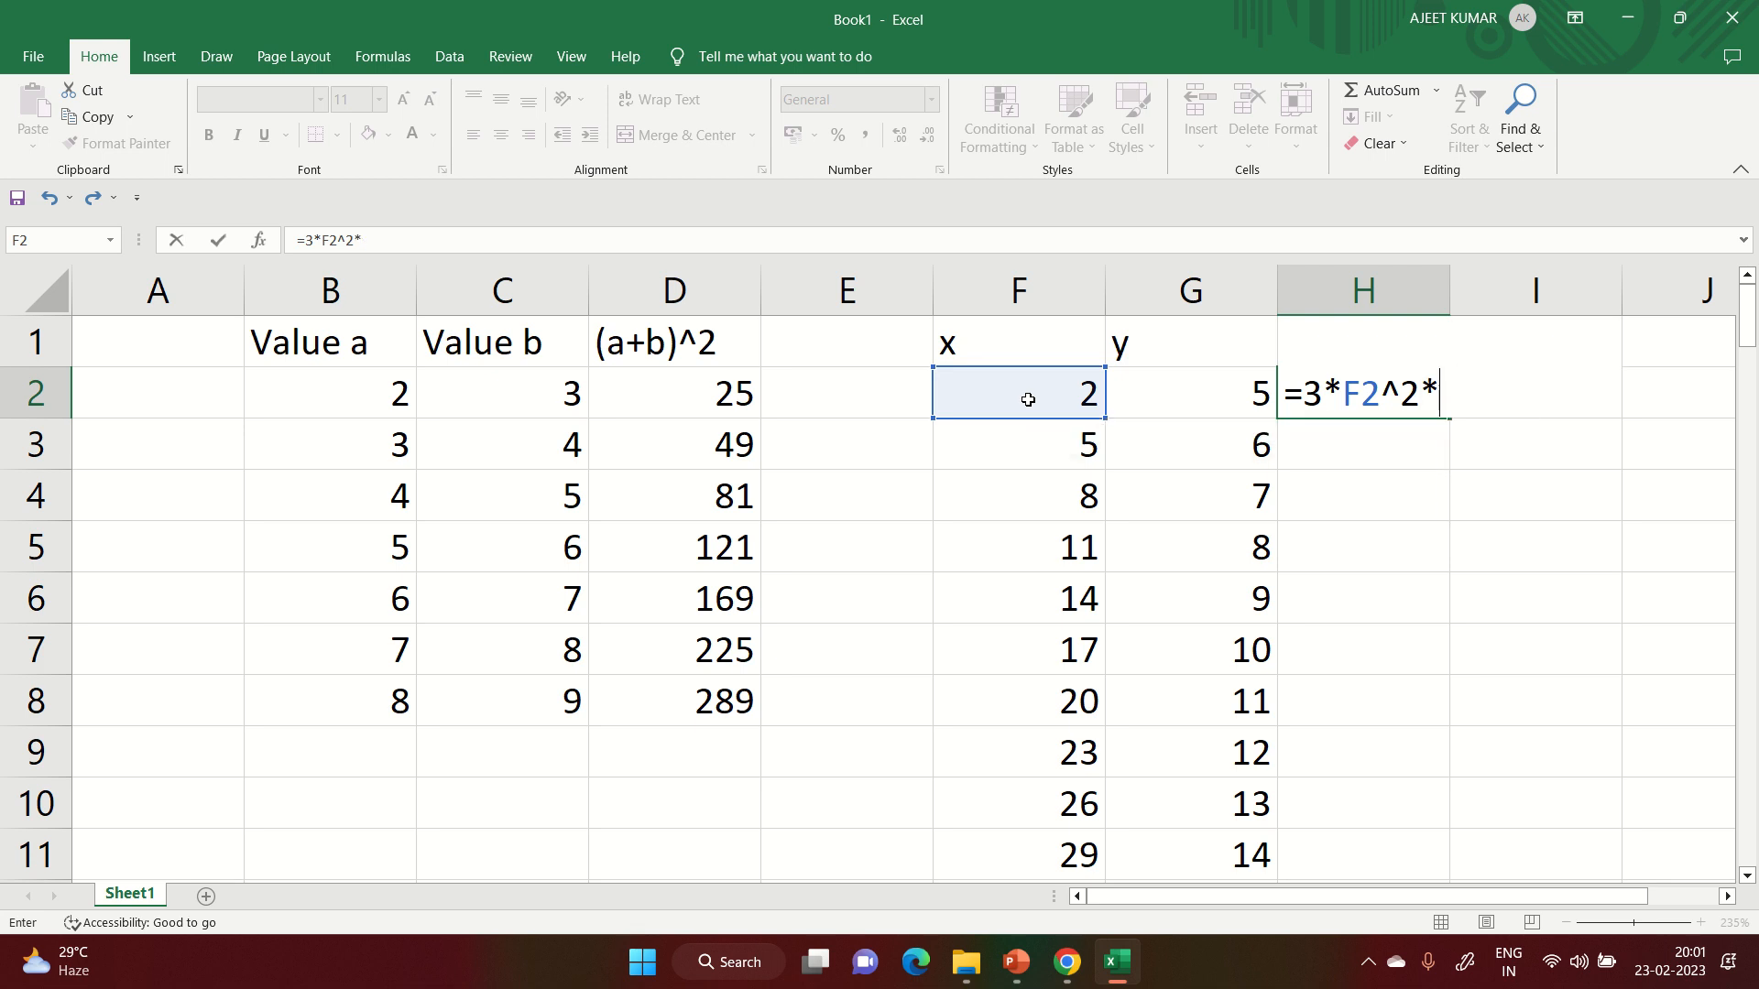
pyautogui.click(1156, 395)
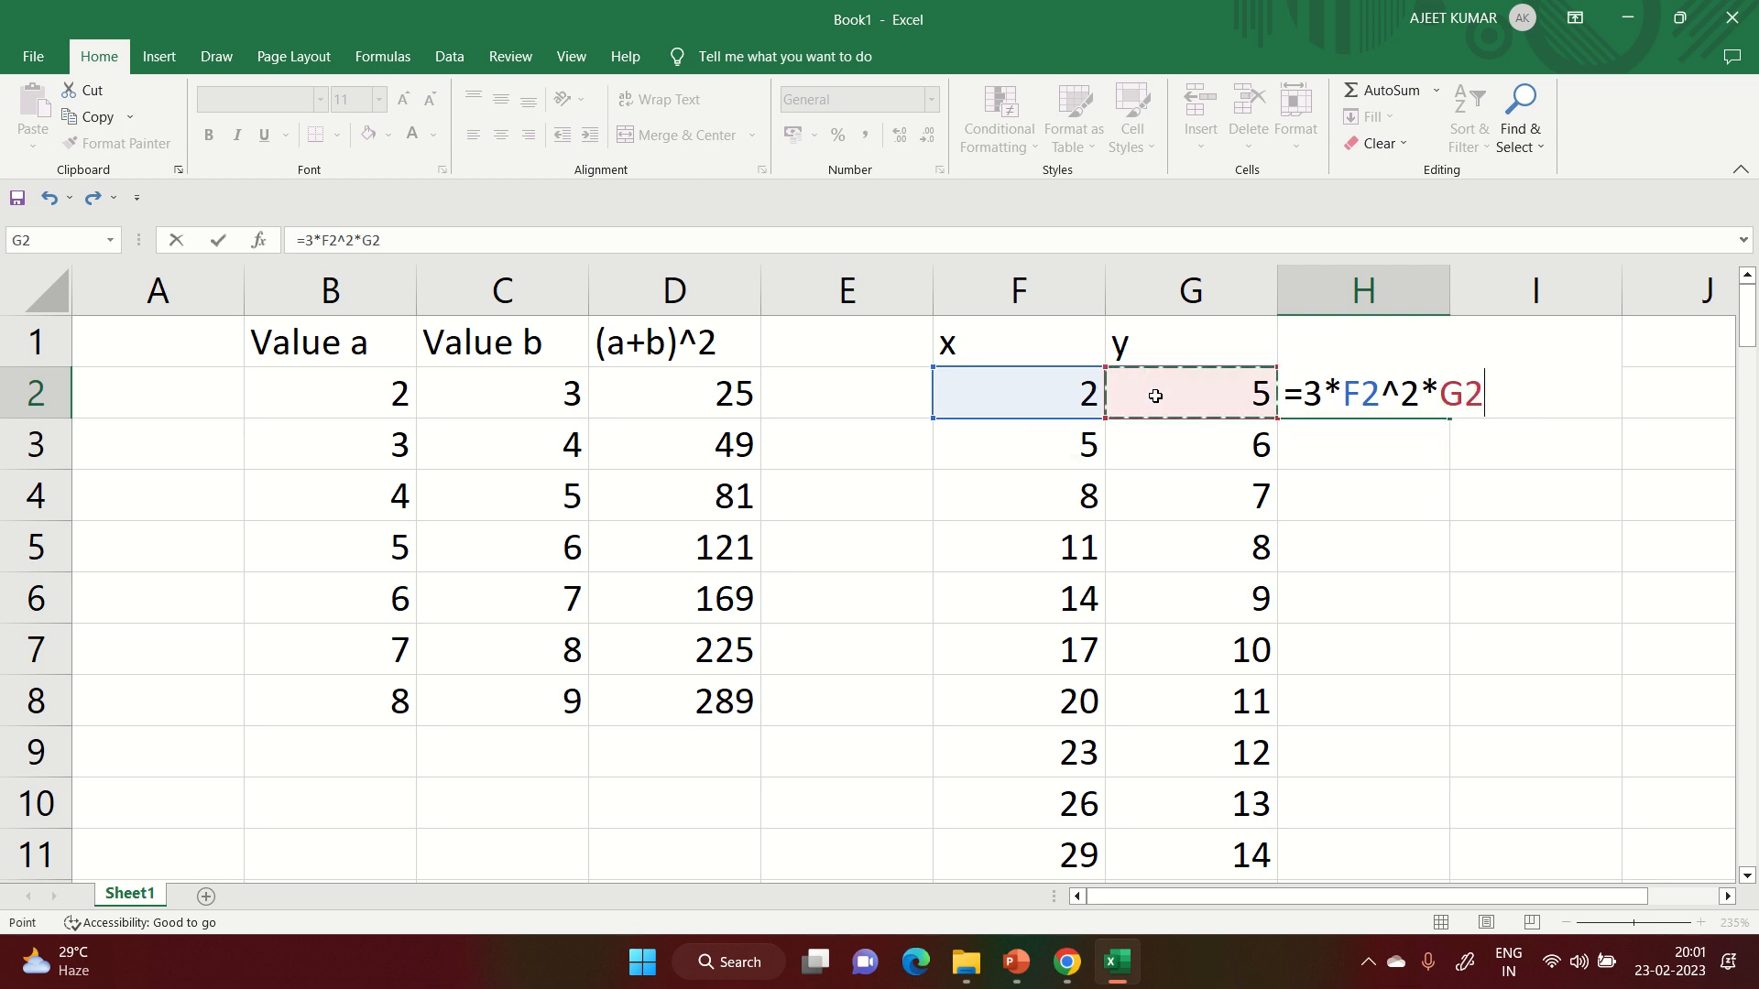
pyautogui.press('Return')
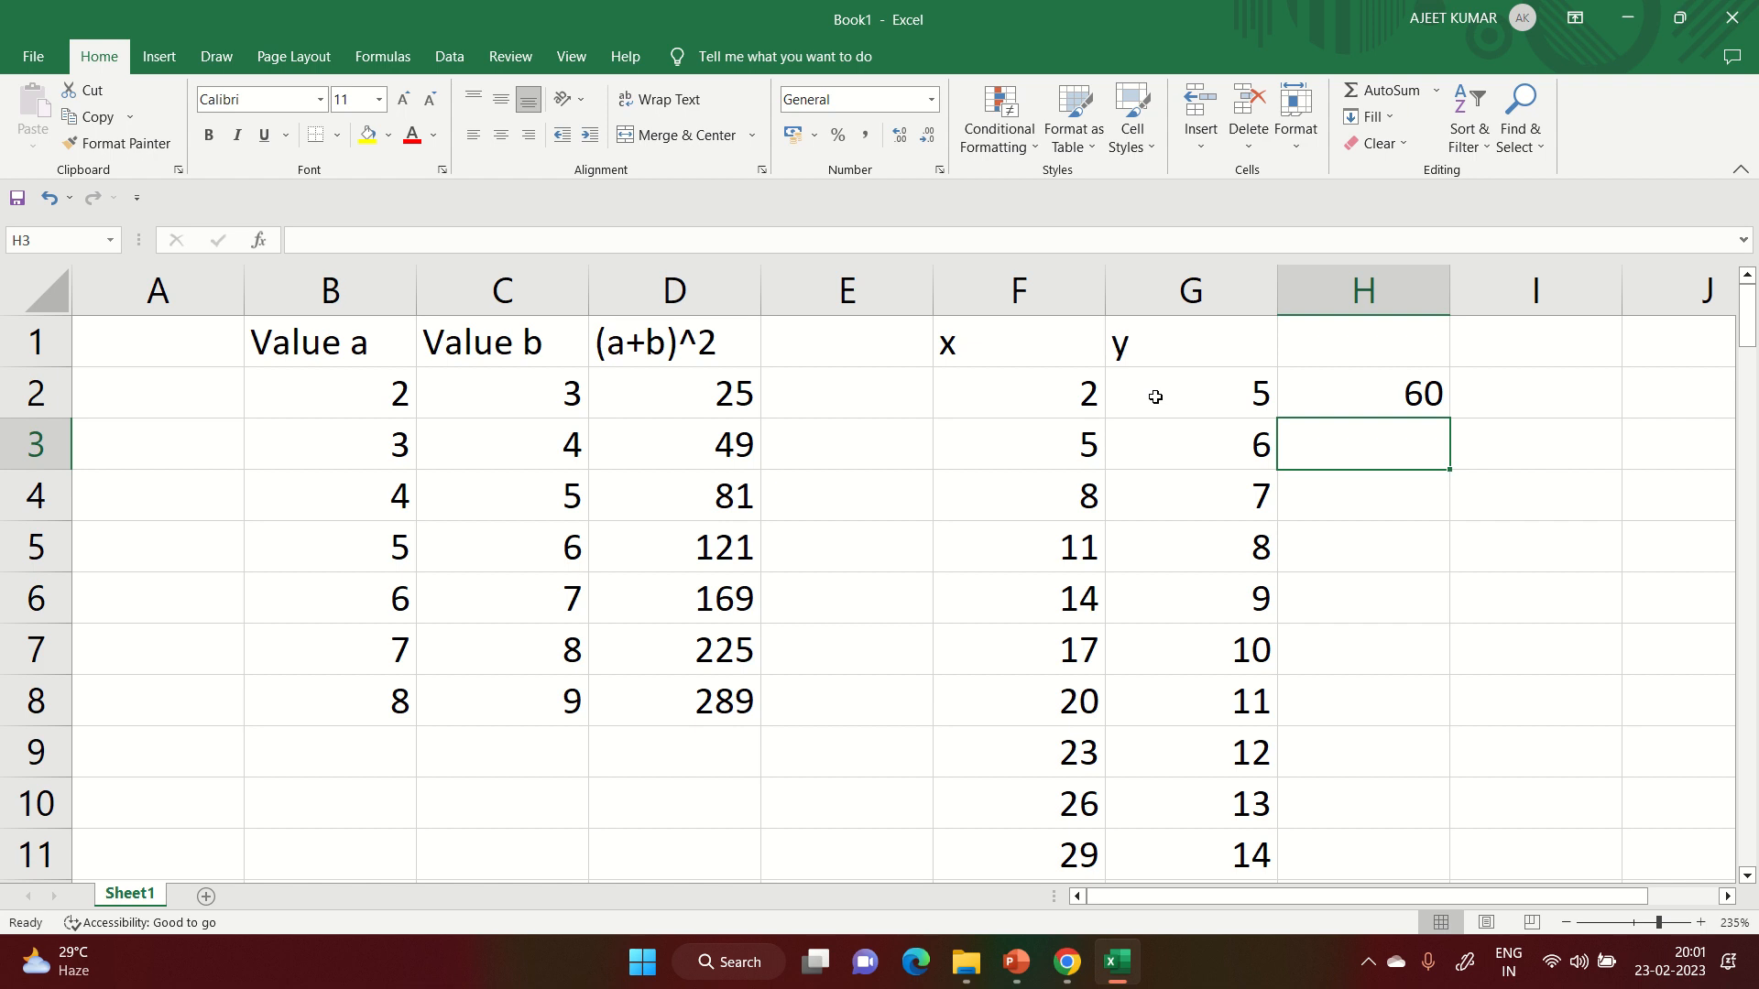
# - Copy the H2 formula down column H to row 101 and fit the column width to its contents
pyautogui.click(1042, 380)
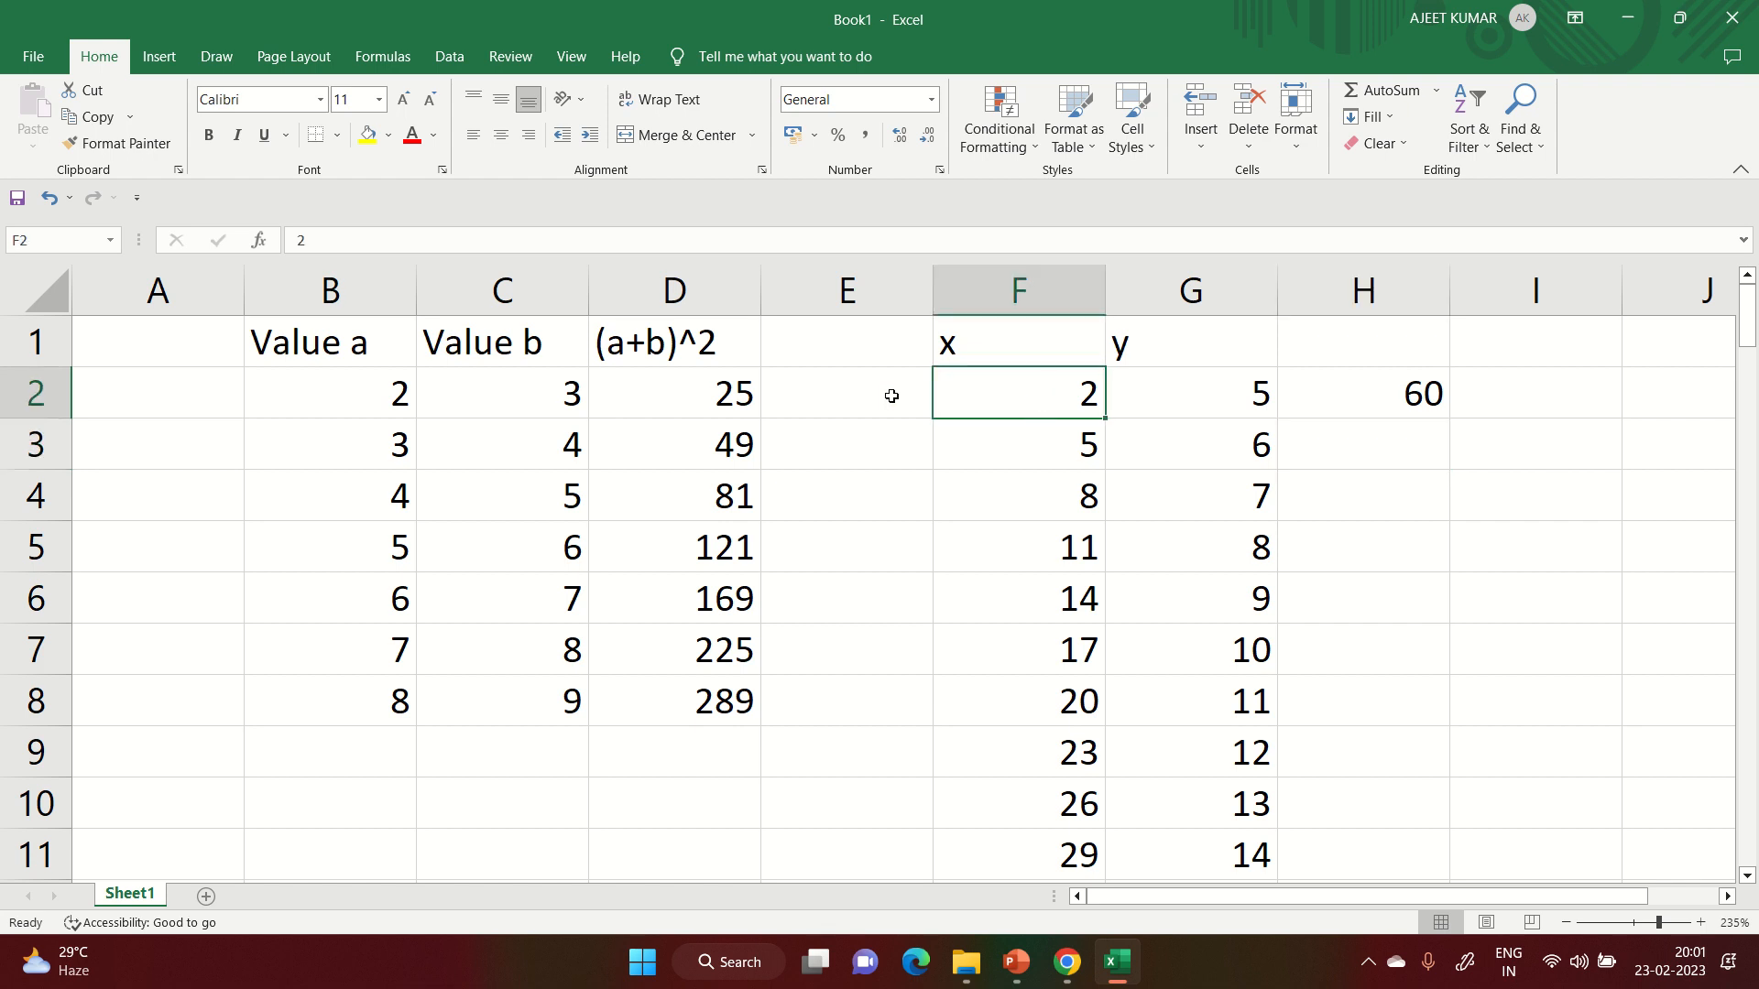
pyautogui.click(1384, 400)
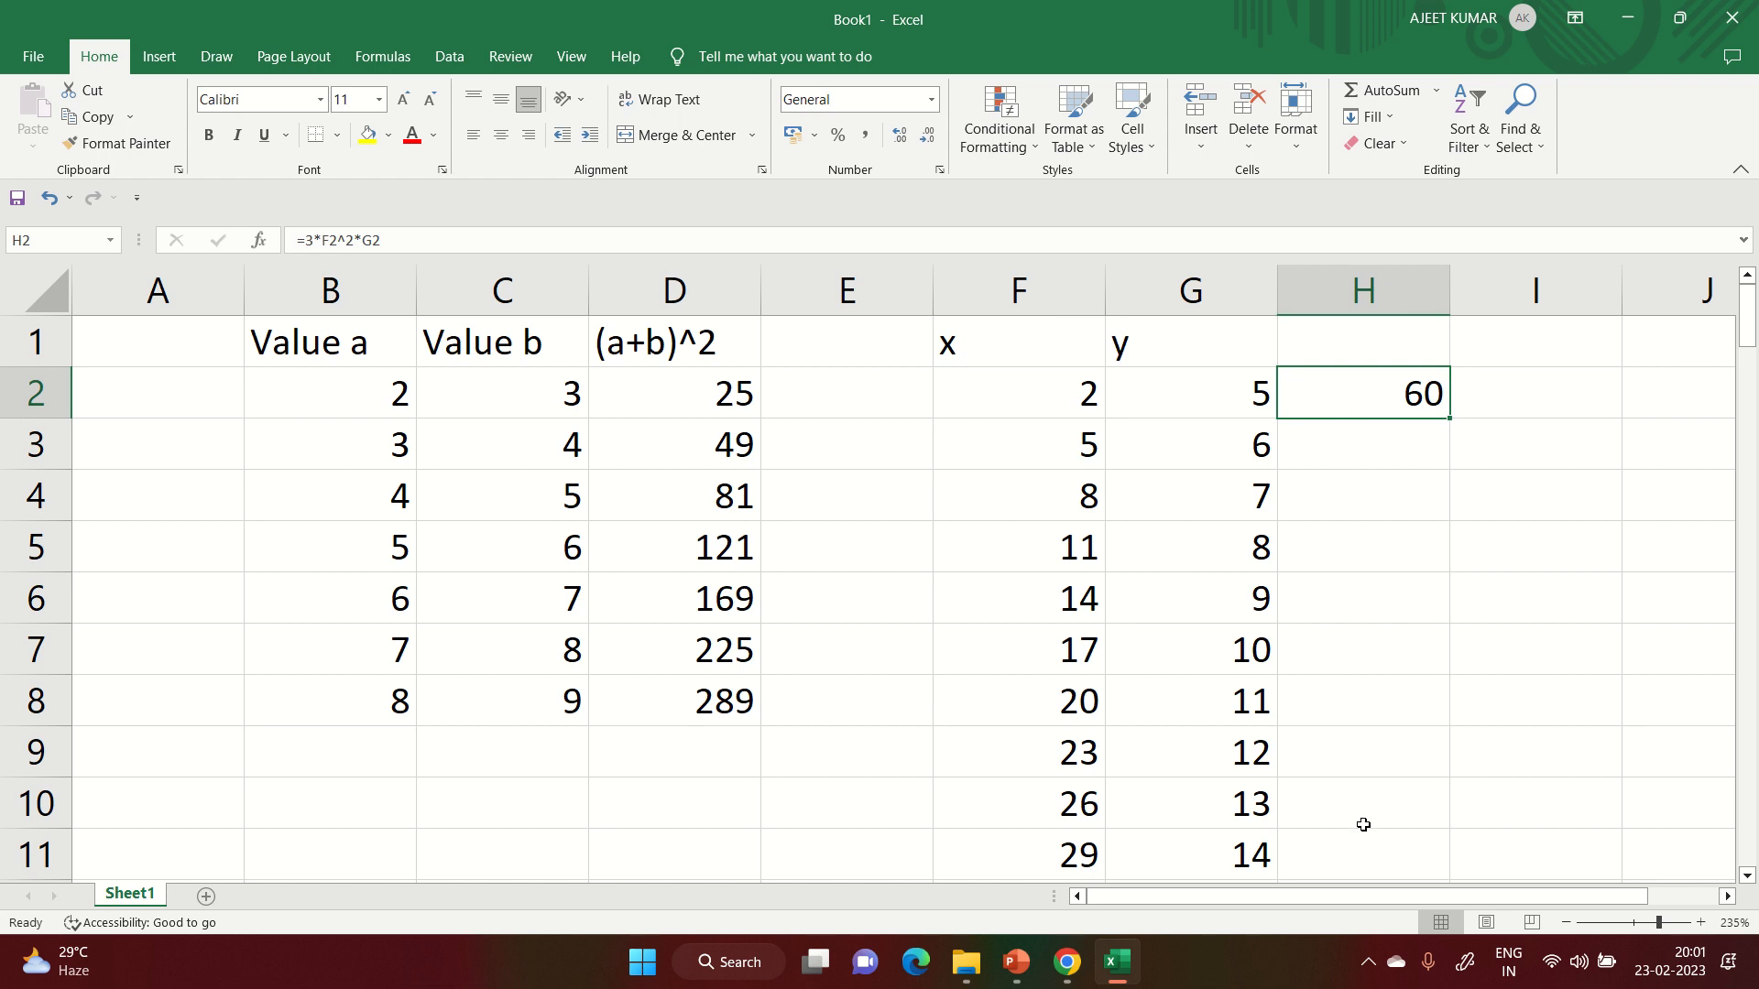
pyautogui.doubleClick(1449, 421)
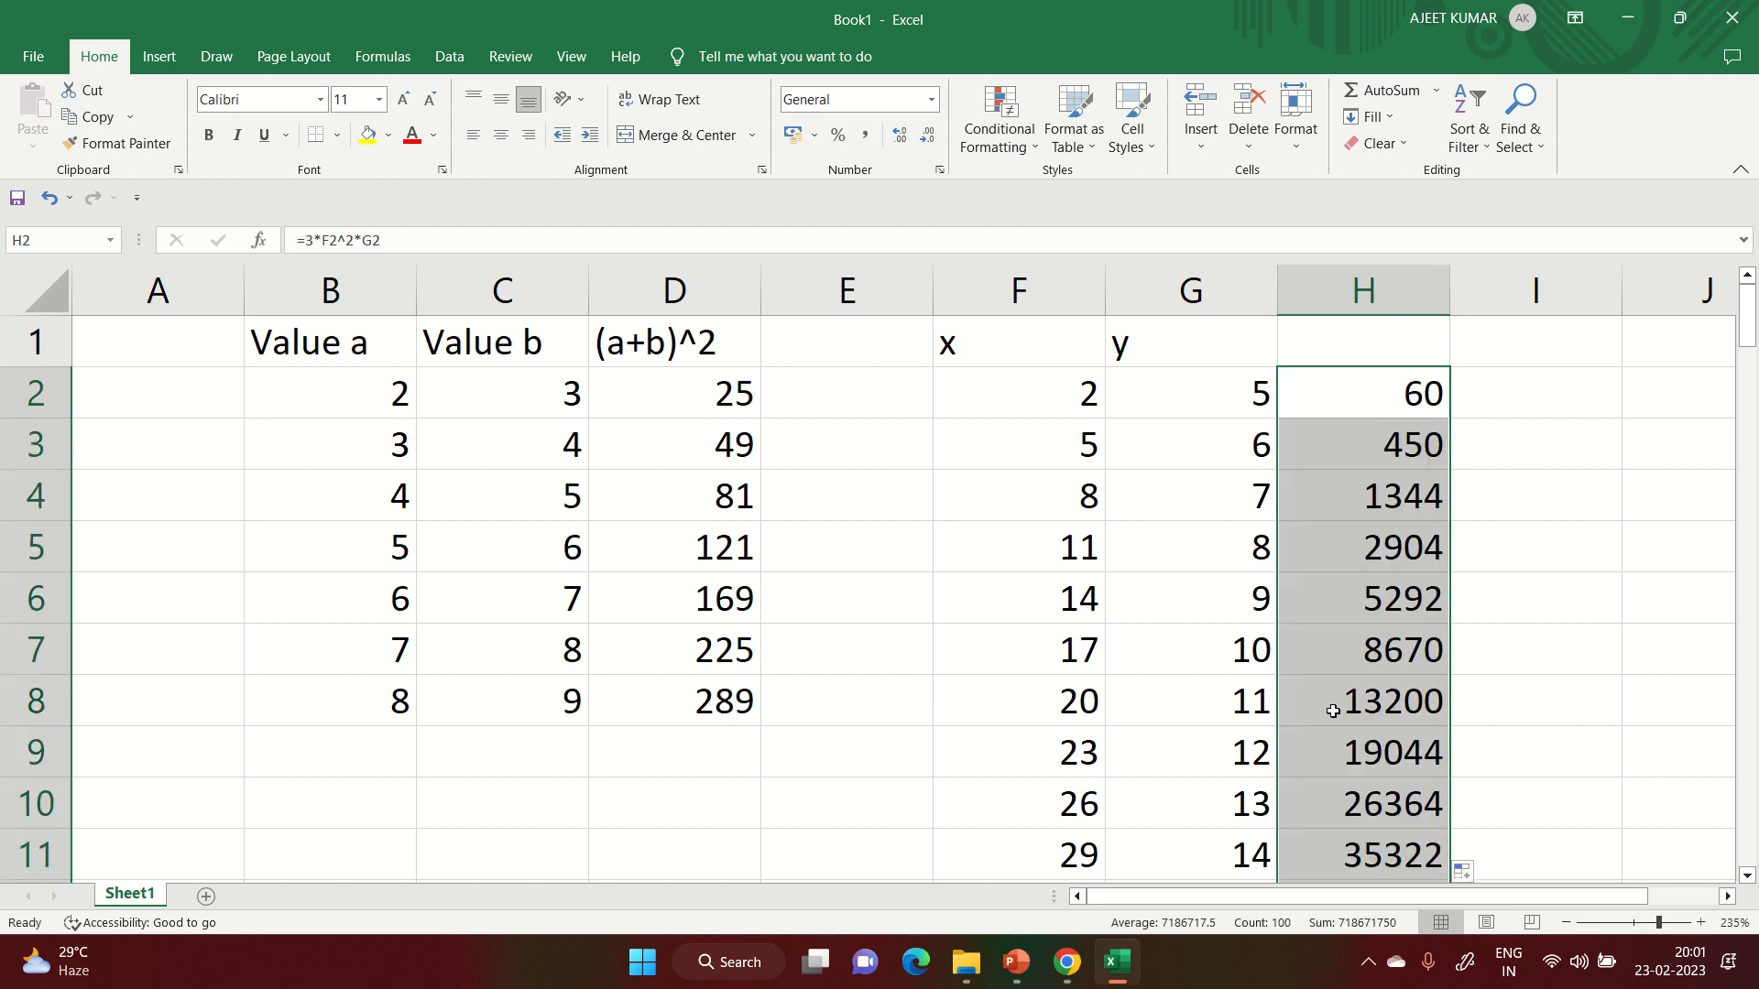
pyautogui.scroll(-4, 1337, 705)
pyautogui.scroll(-20, 1344, 681)
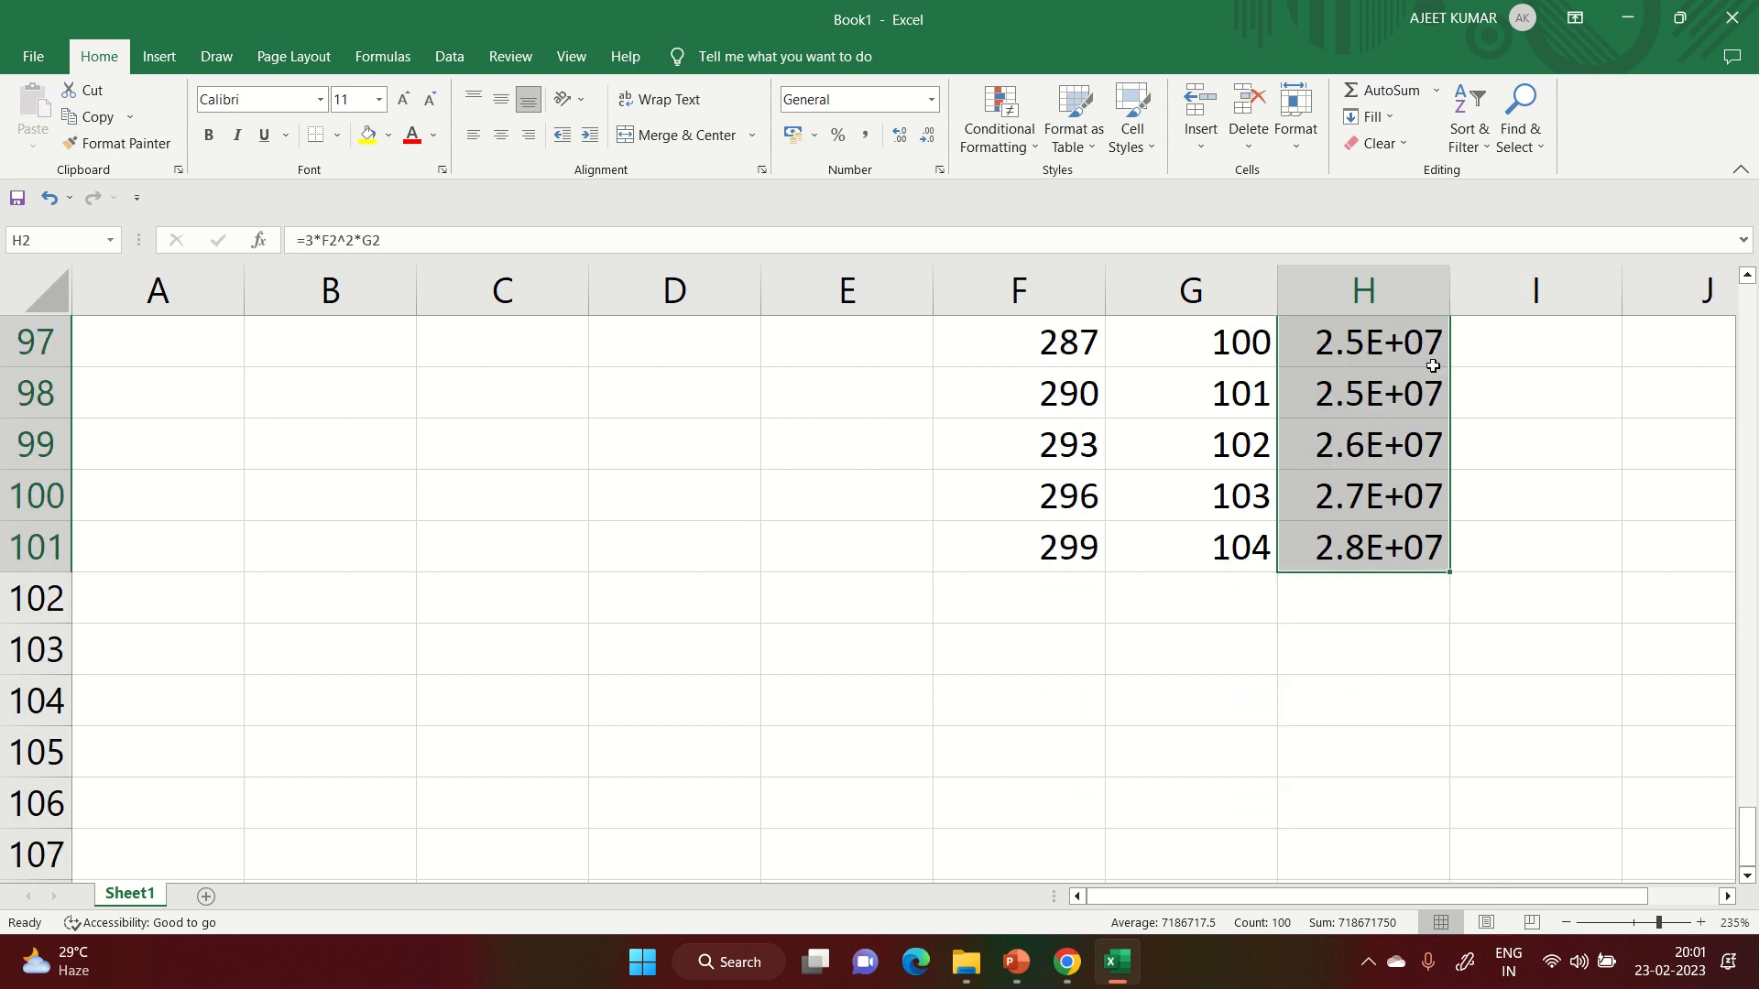
pyautogui.doubleClick(1449, 291)
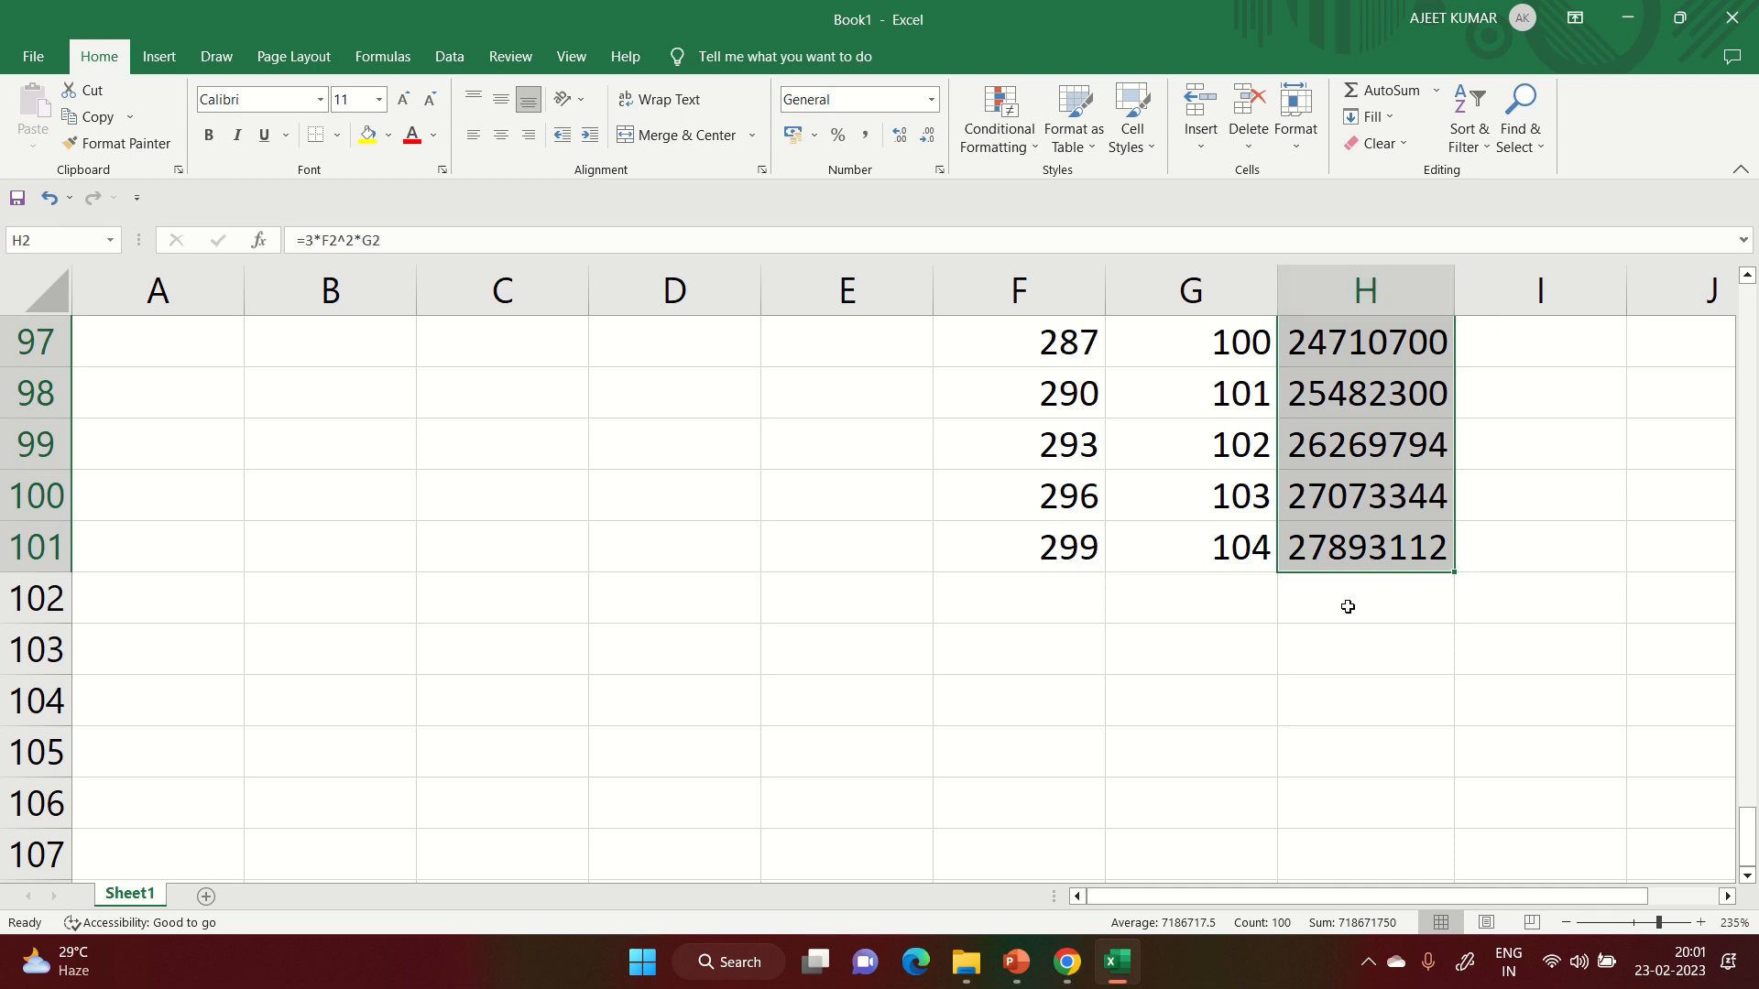
# - Inspect the copied formulas in H101 and H100 and the x value in F100 that the formula references
pyautogui.click(1347, 565)
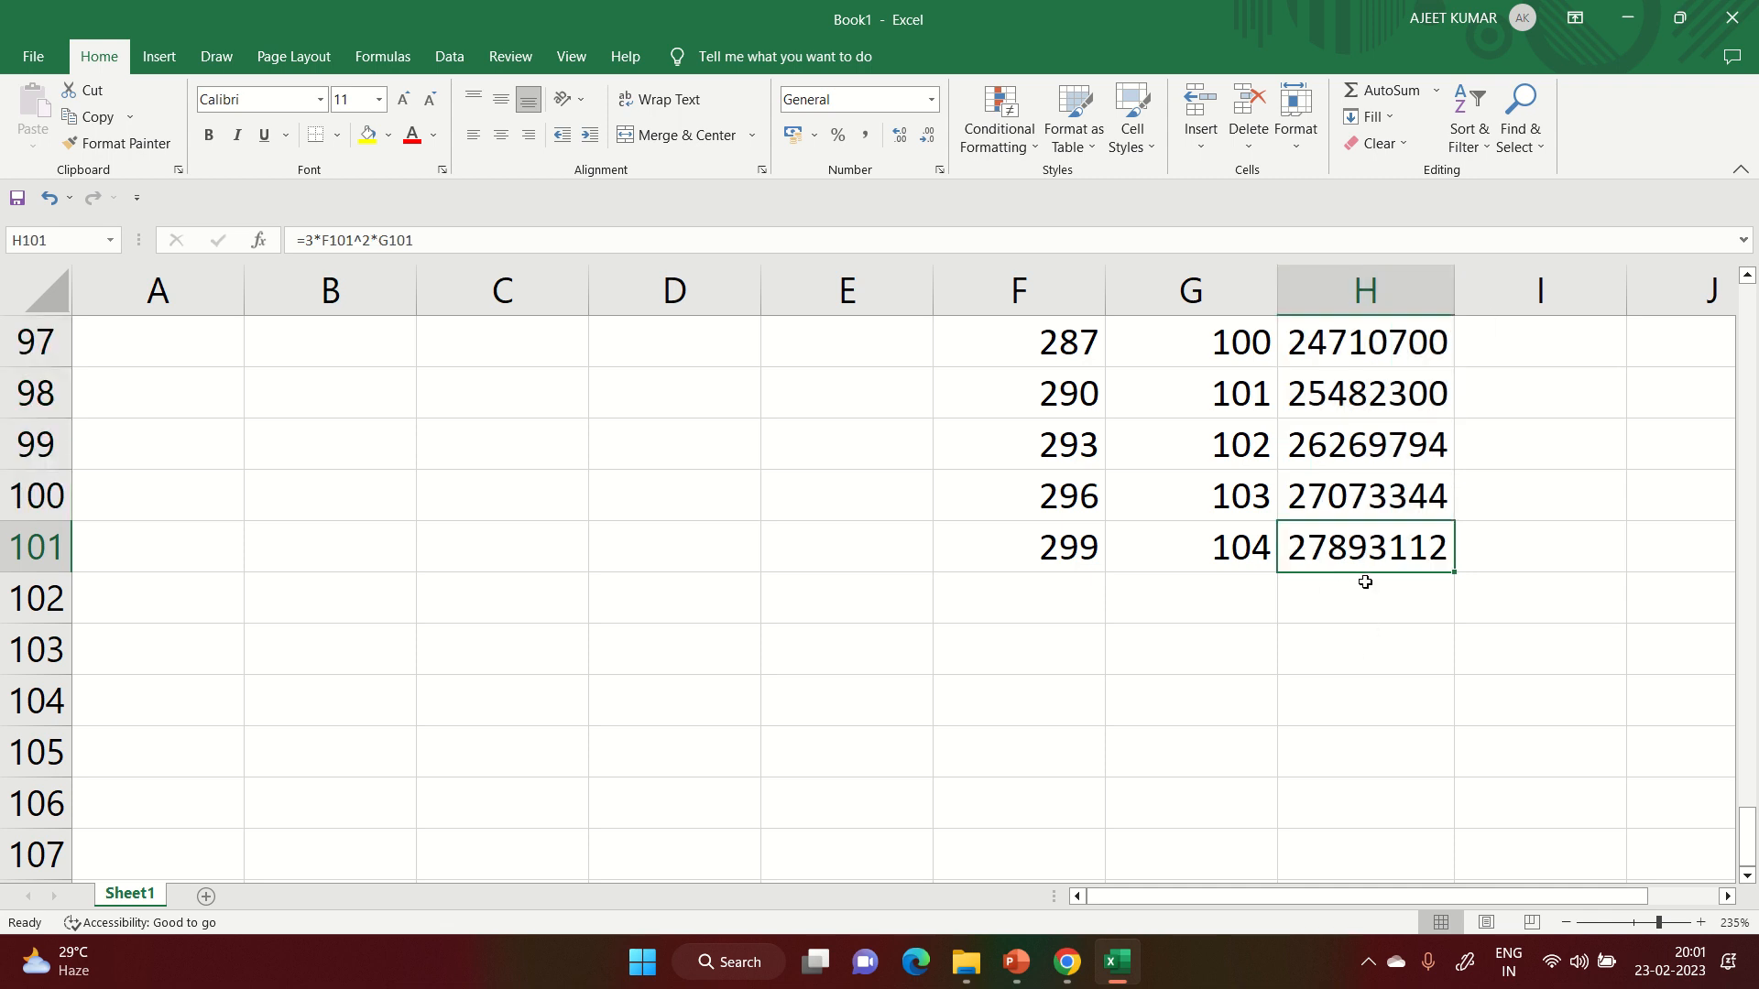
pyautogui.click(1366, 504)
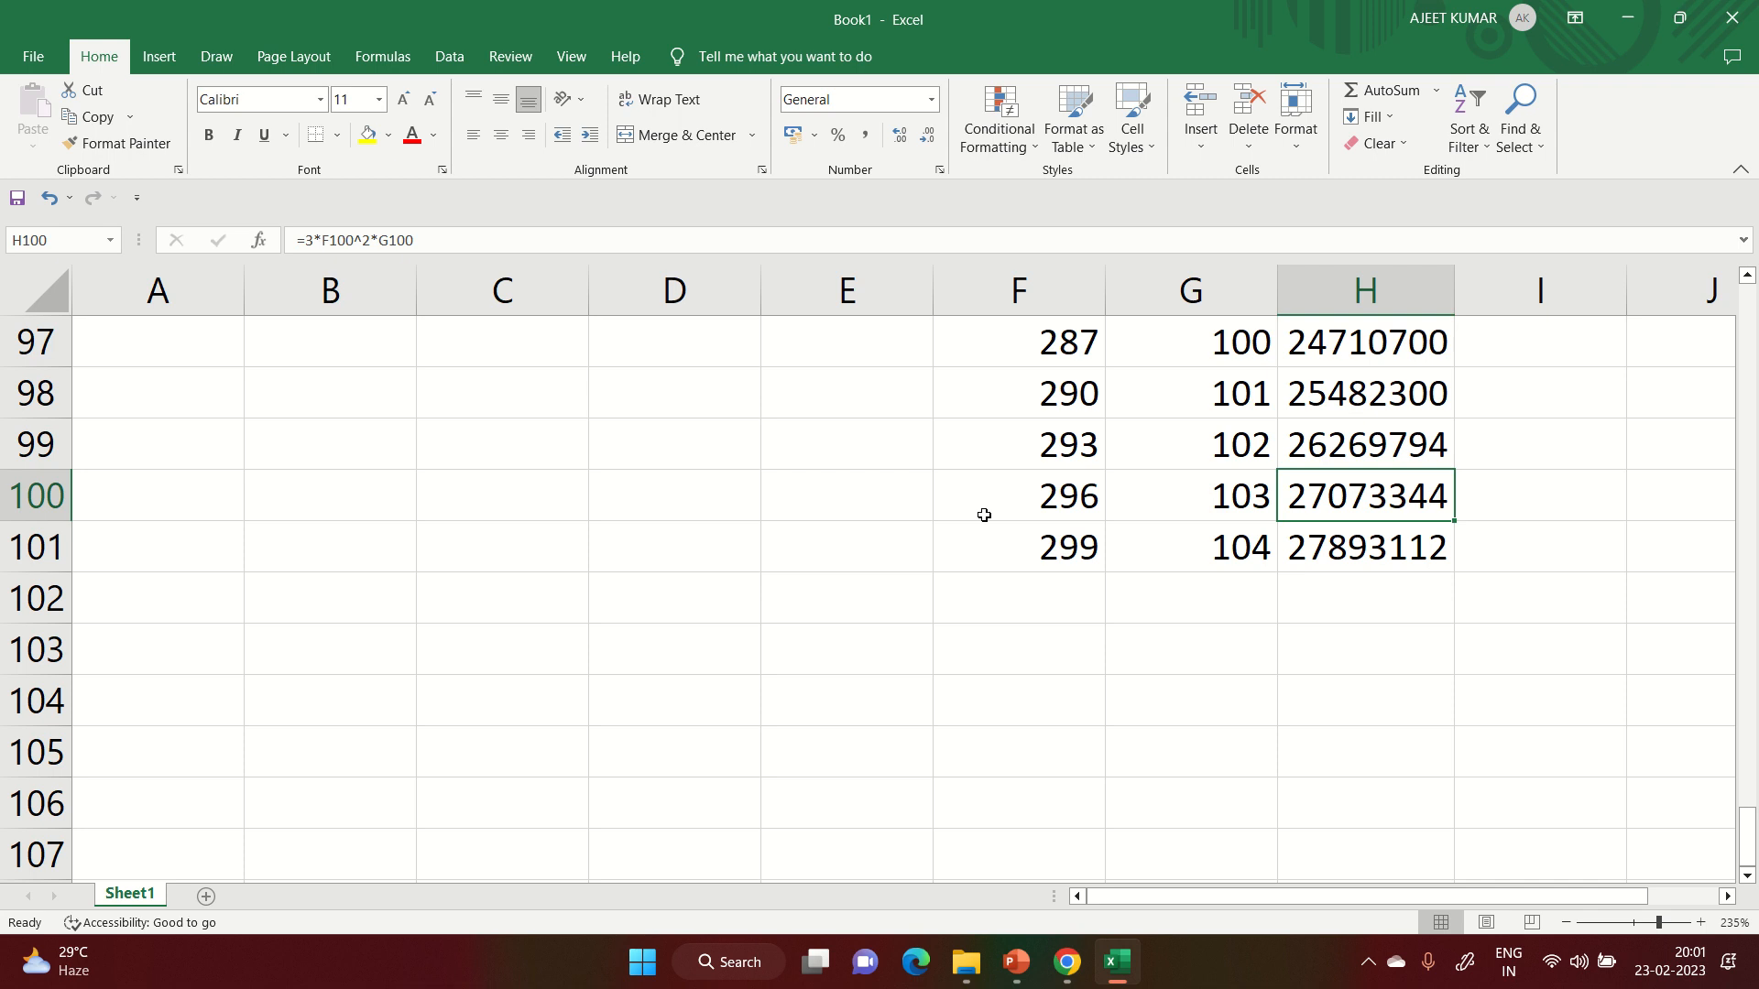
pyautogui.click(1021, 501)
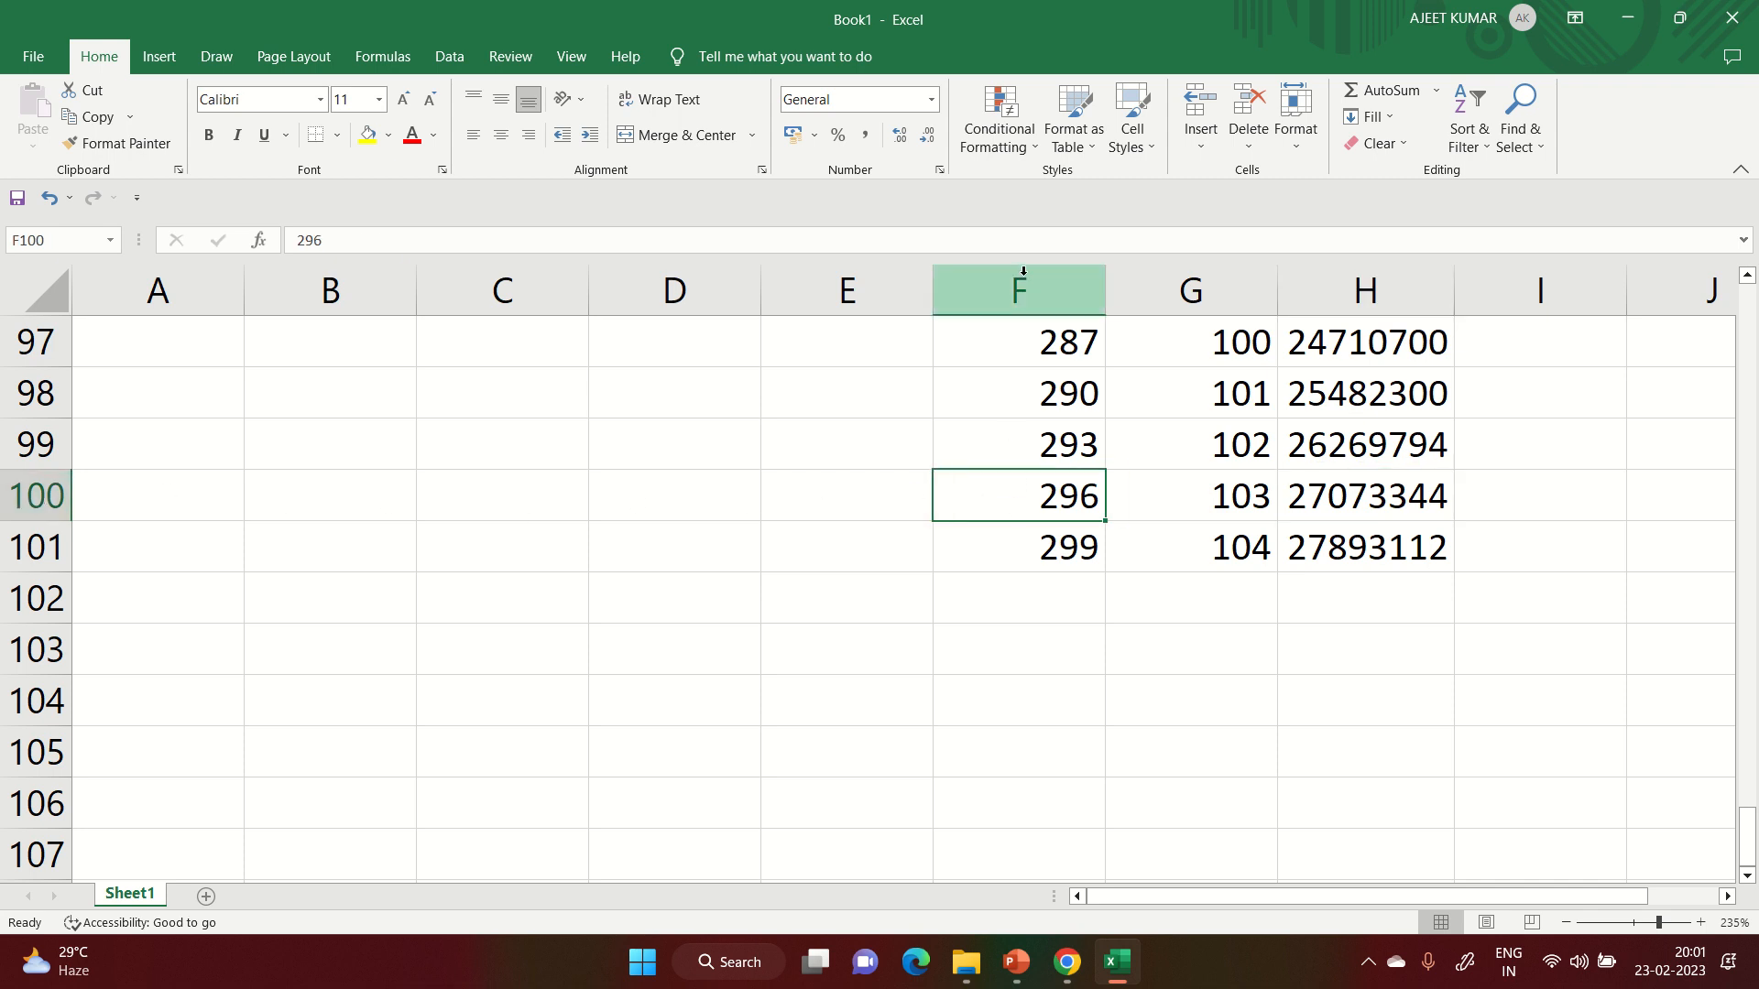
pyautogui.click(1336, 501)
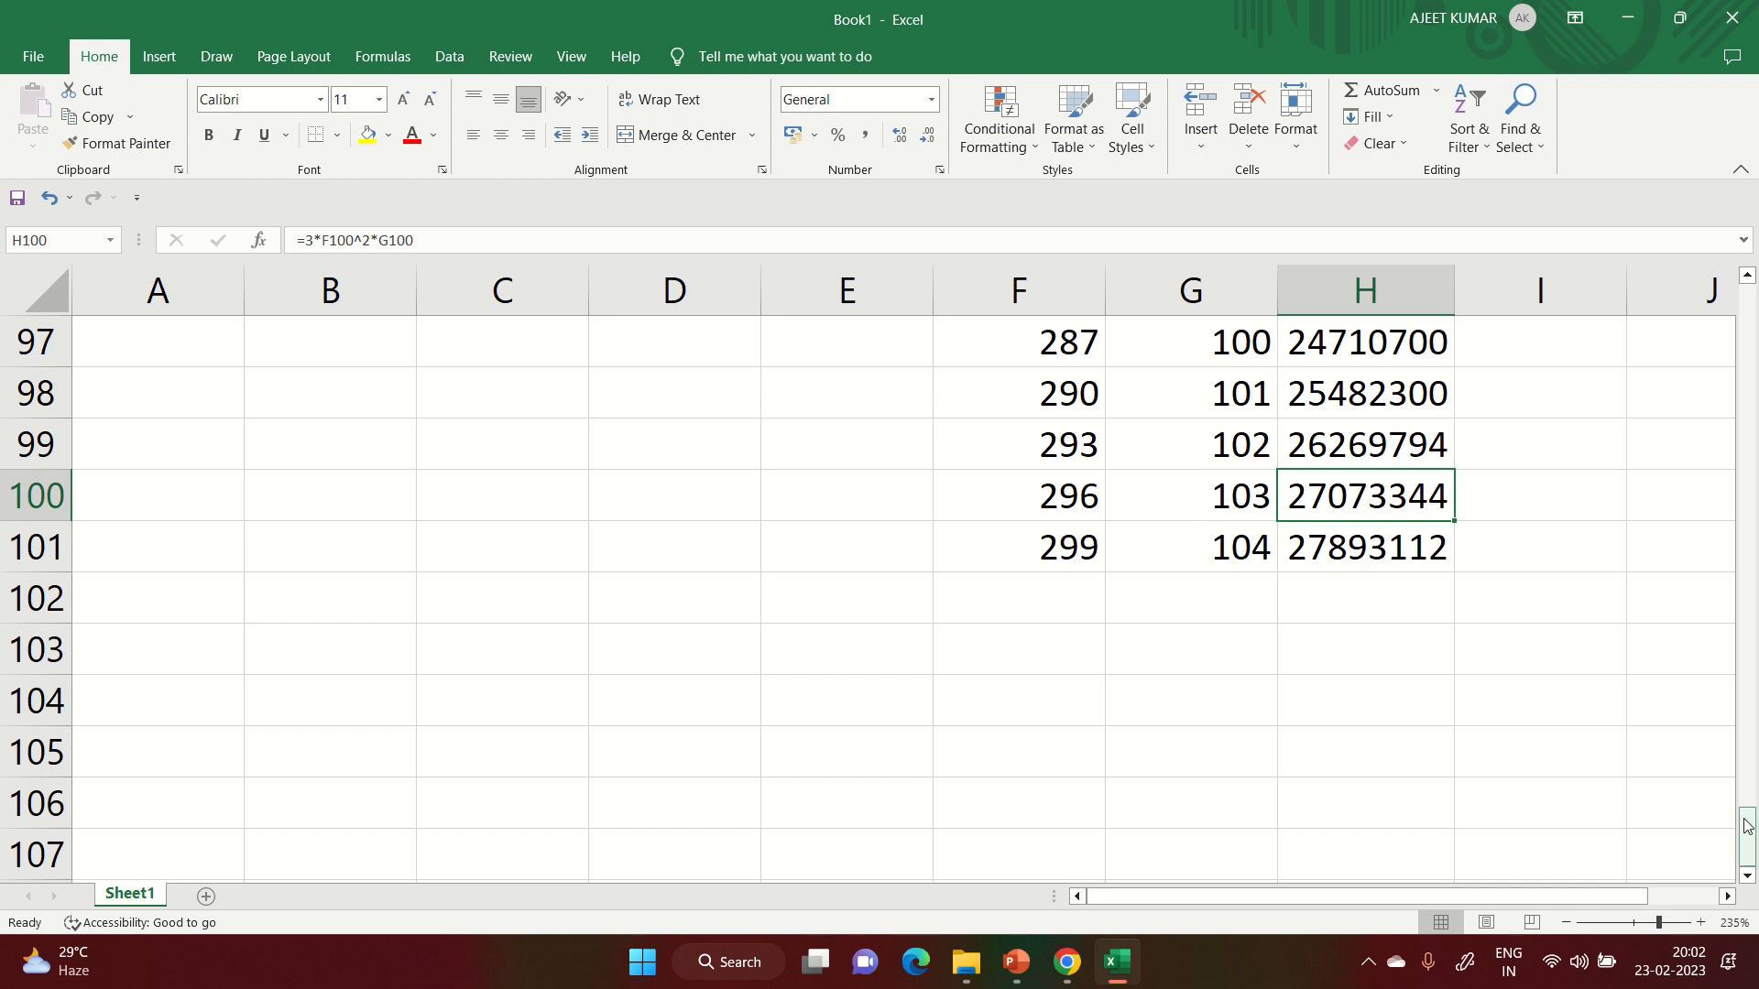
# - Enter 200 in E1, next to the (a+b)^2 heading
pyautogui.moveTo(1746, 825); pyautogui.dragTo(1728, 229)
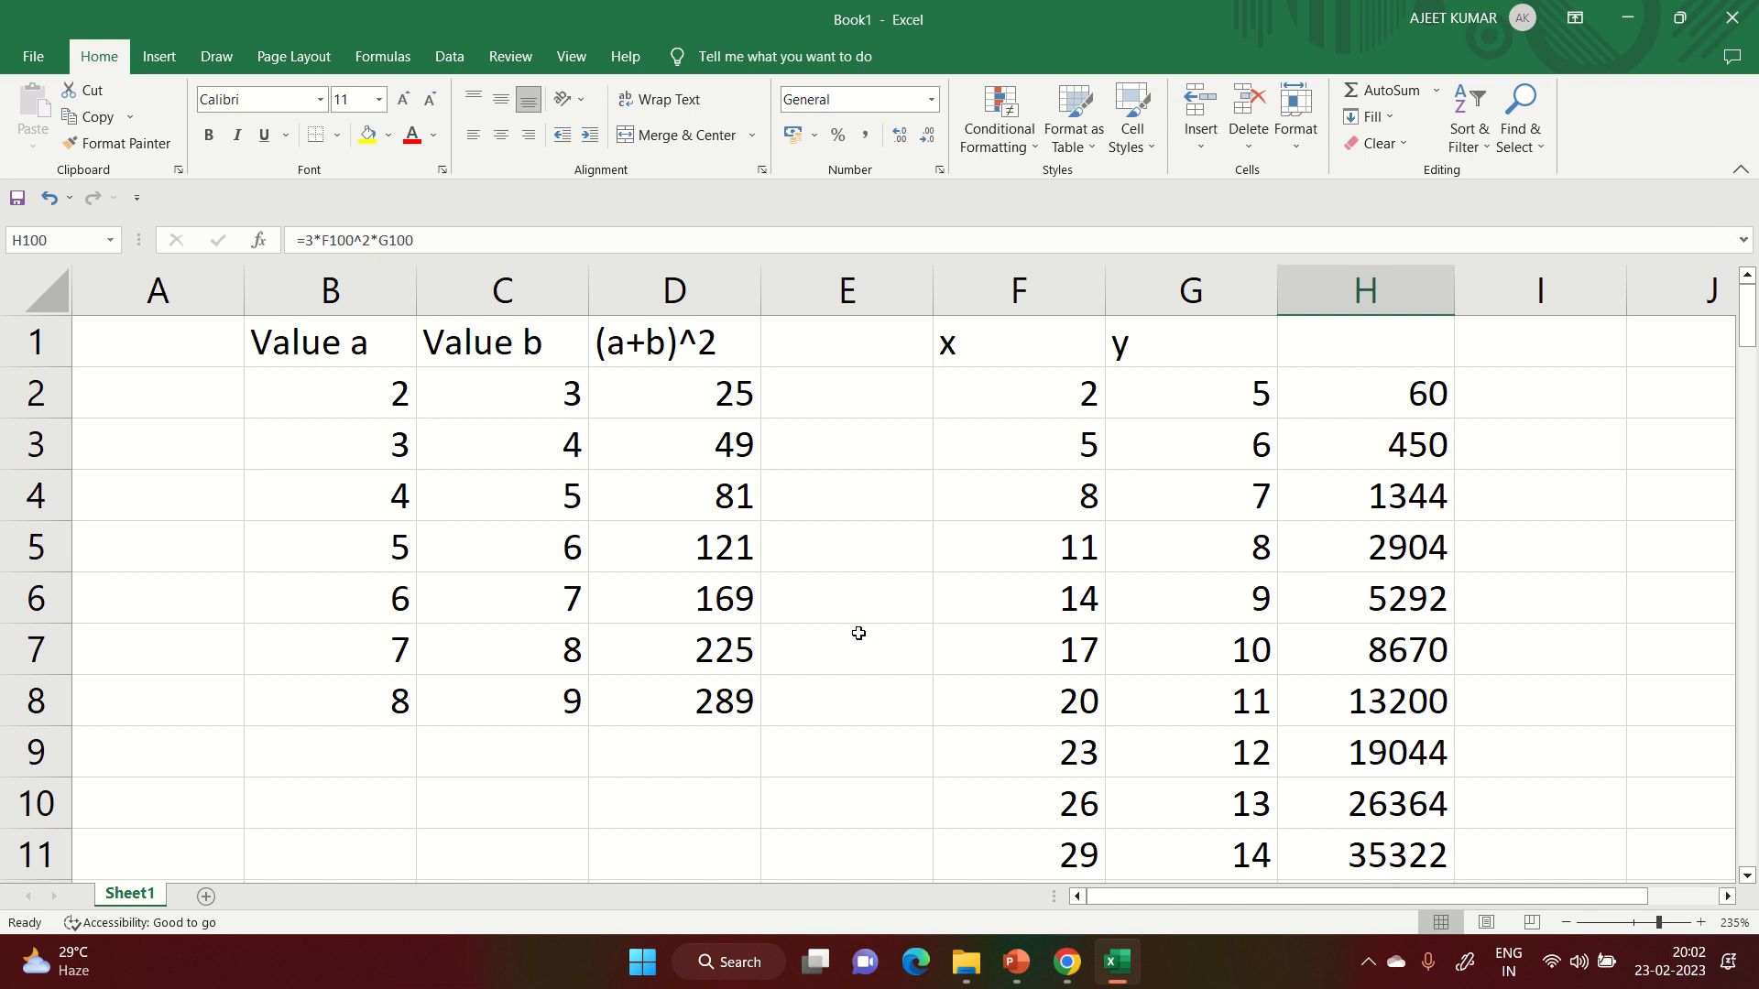
pyautogui.scroll(-1, 856, 632)
pyautogui.scroll(1, 856, 632)
pyautogui.click(837, 357)
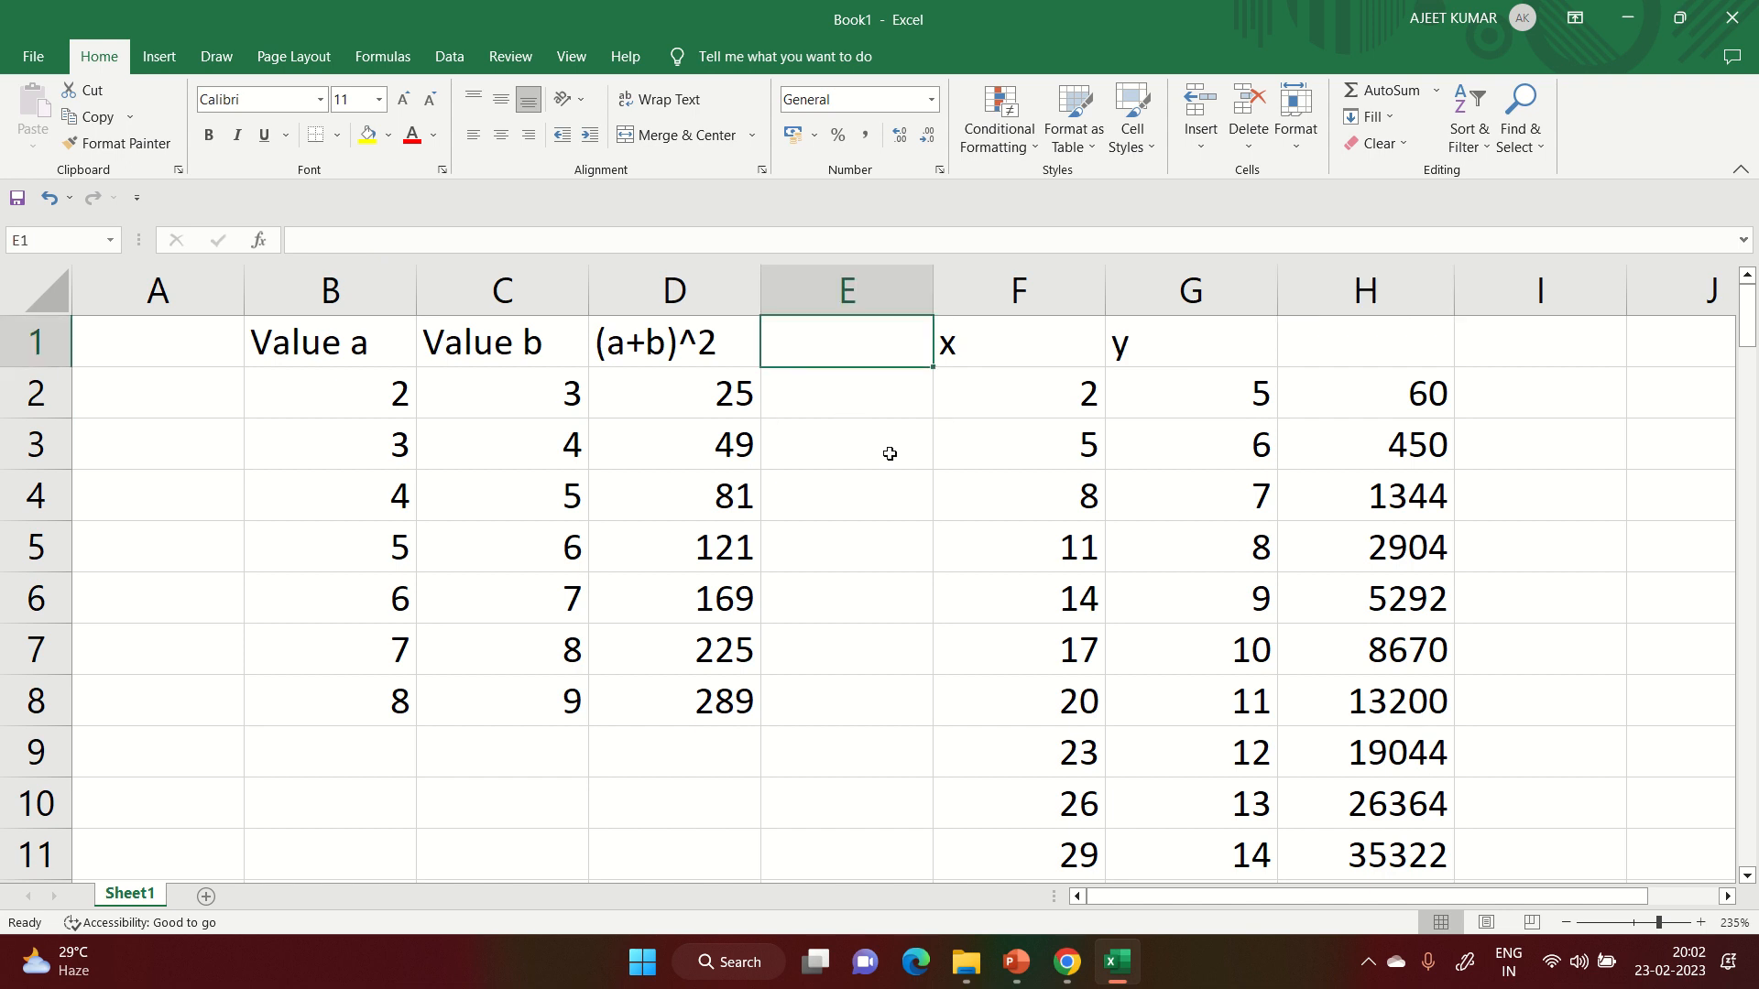
pyautogui.click(654, 349)
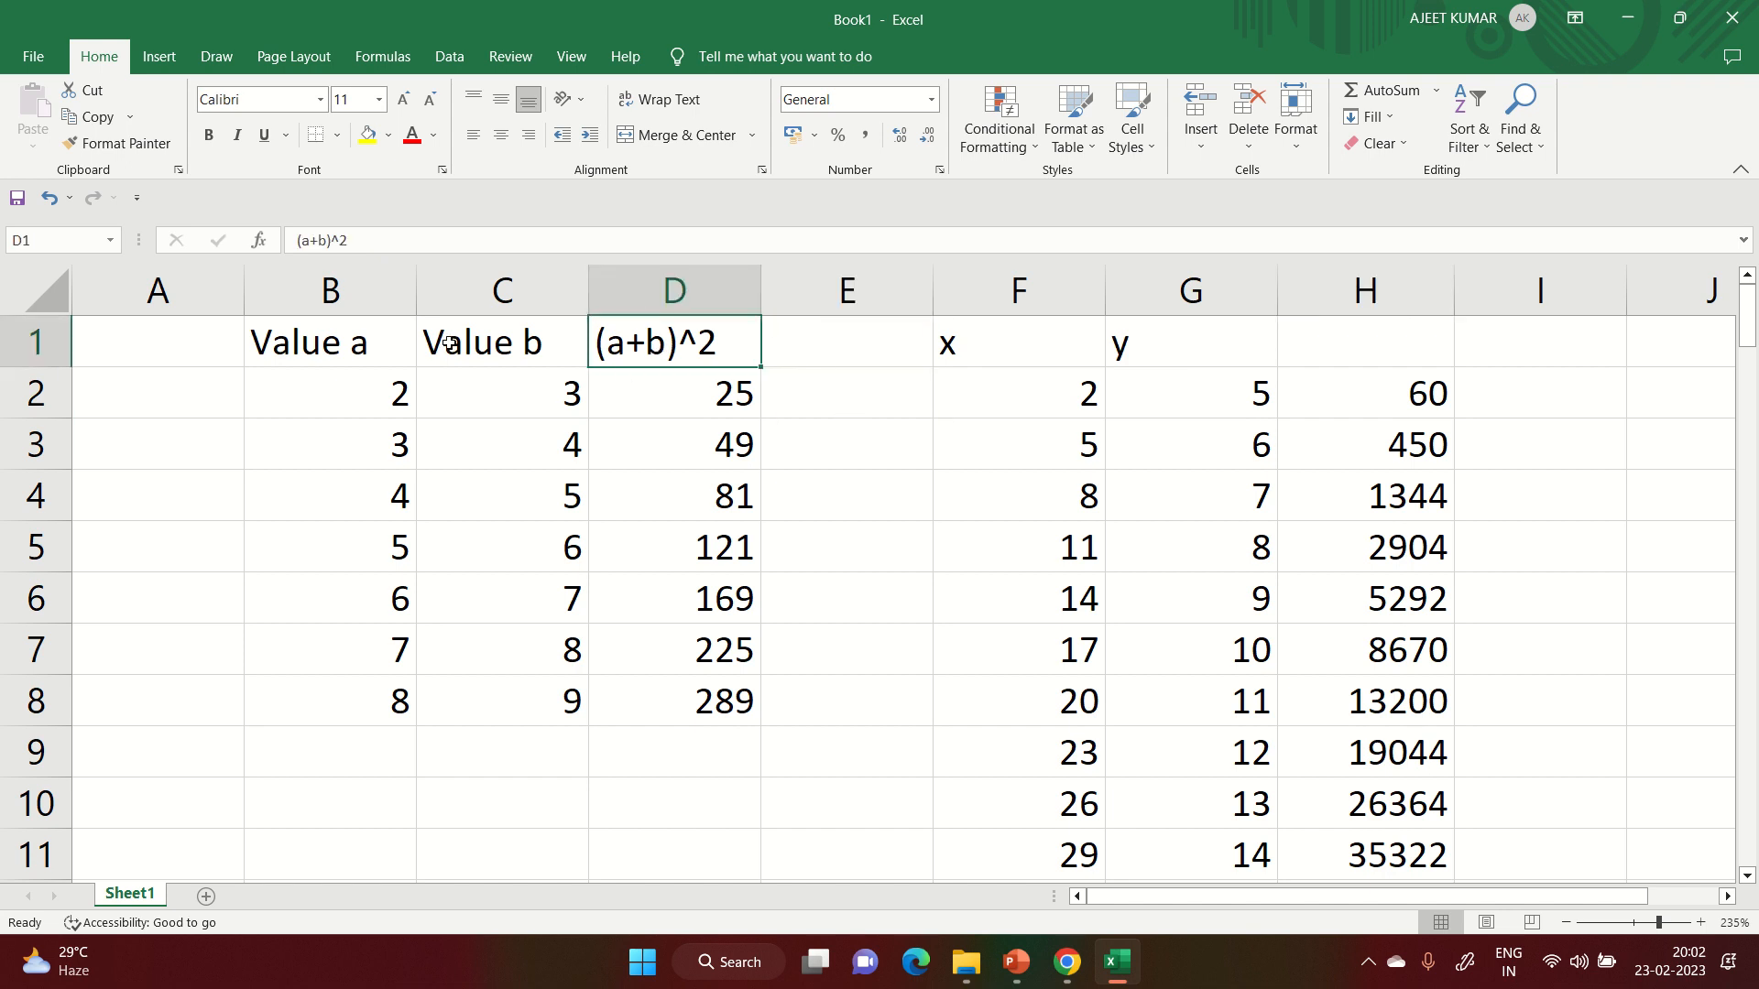
pyautogui.click(827, 346)
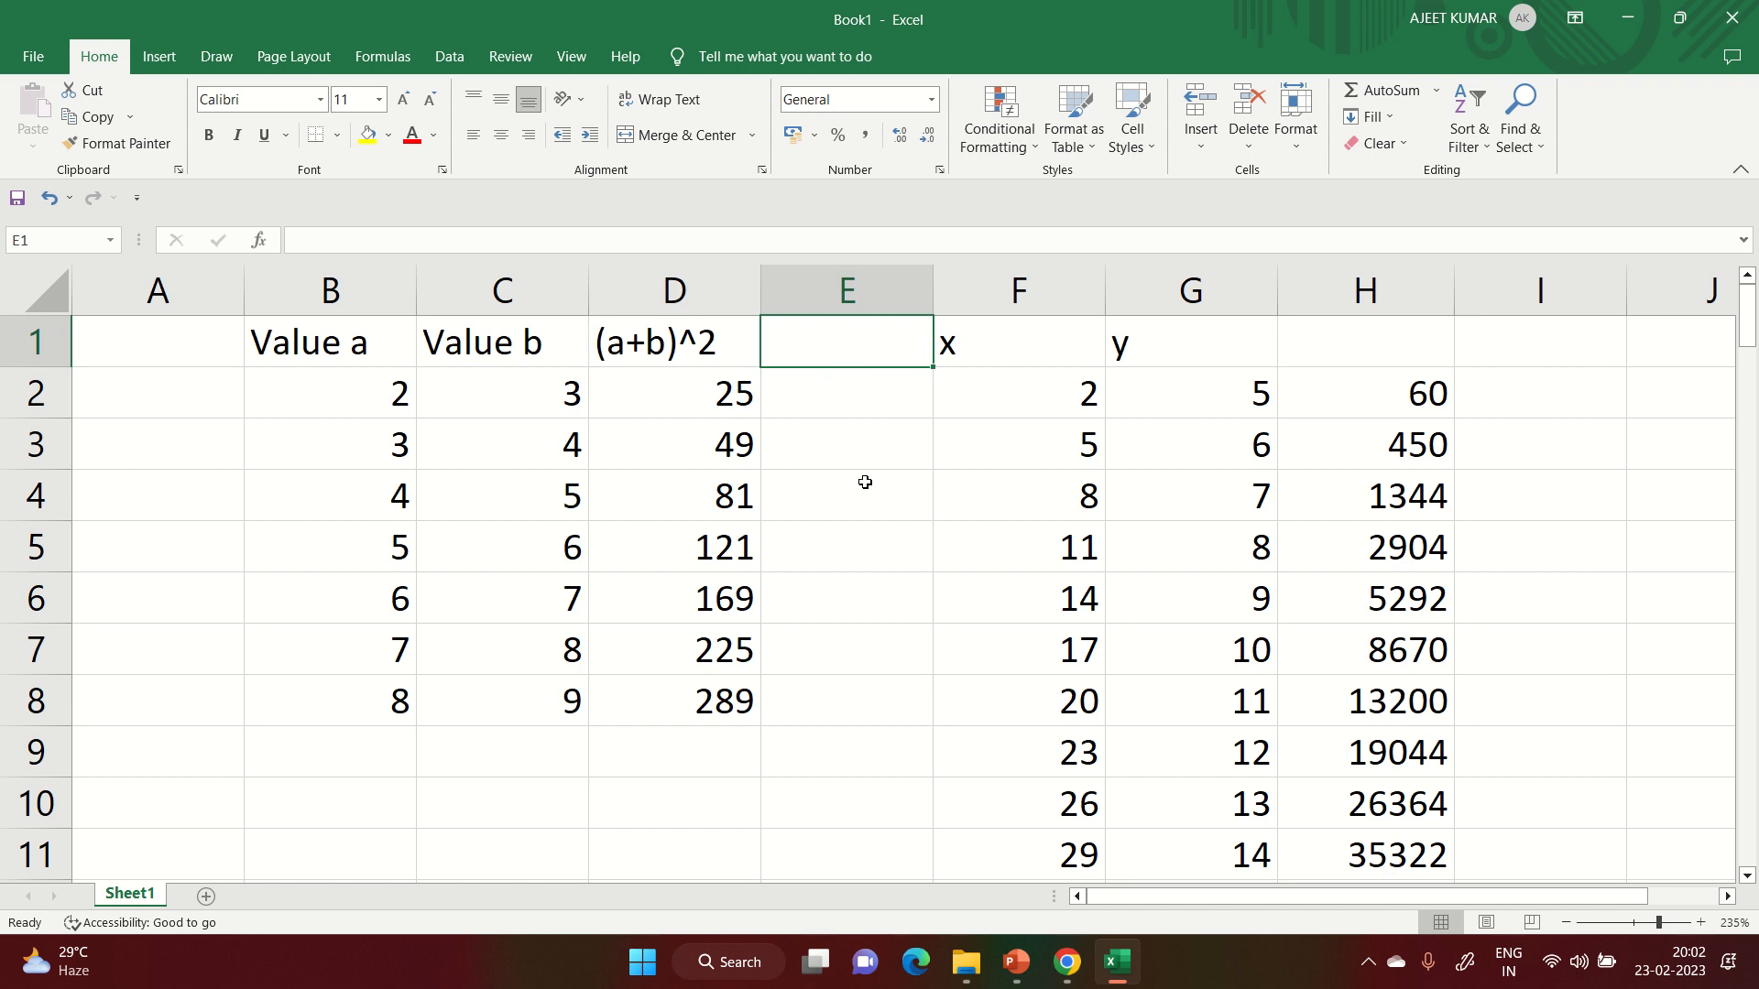
pyautogui.write('3.14')
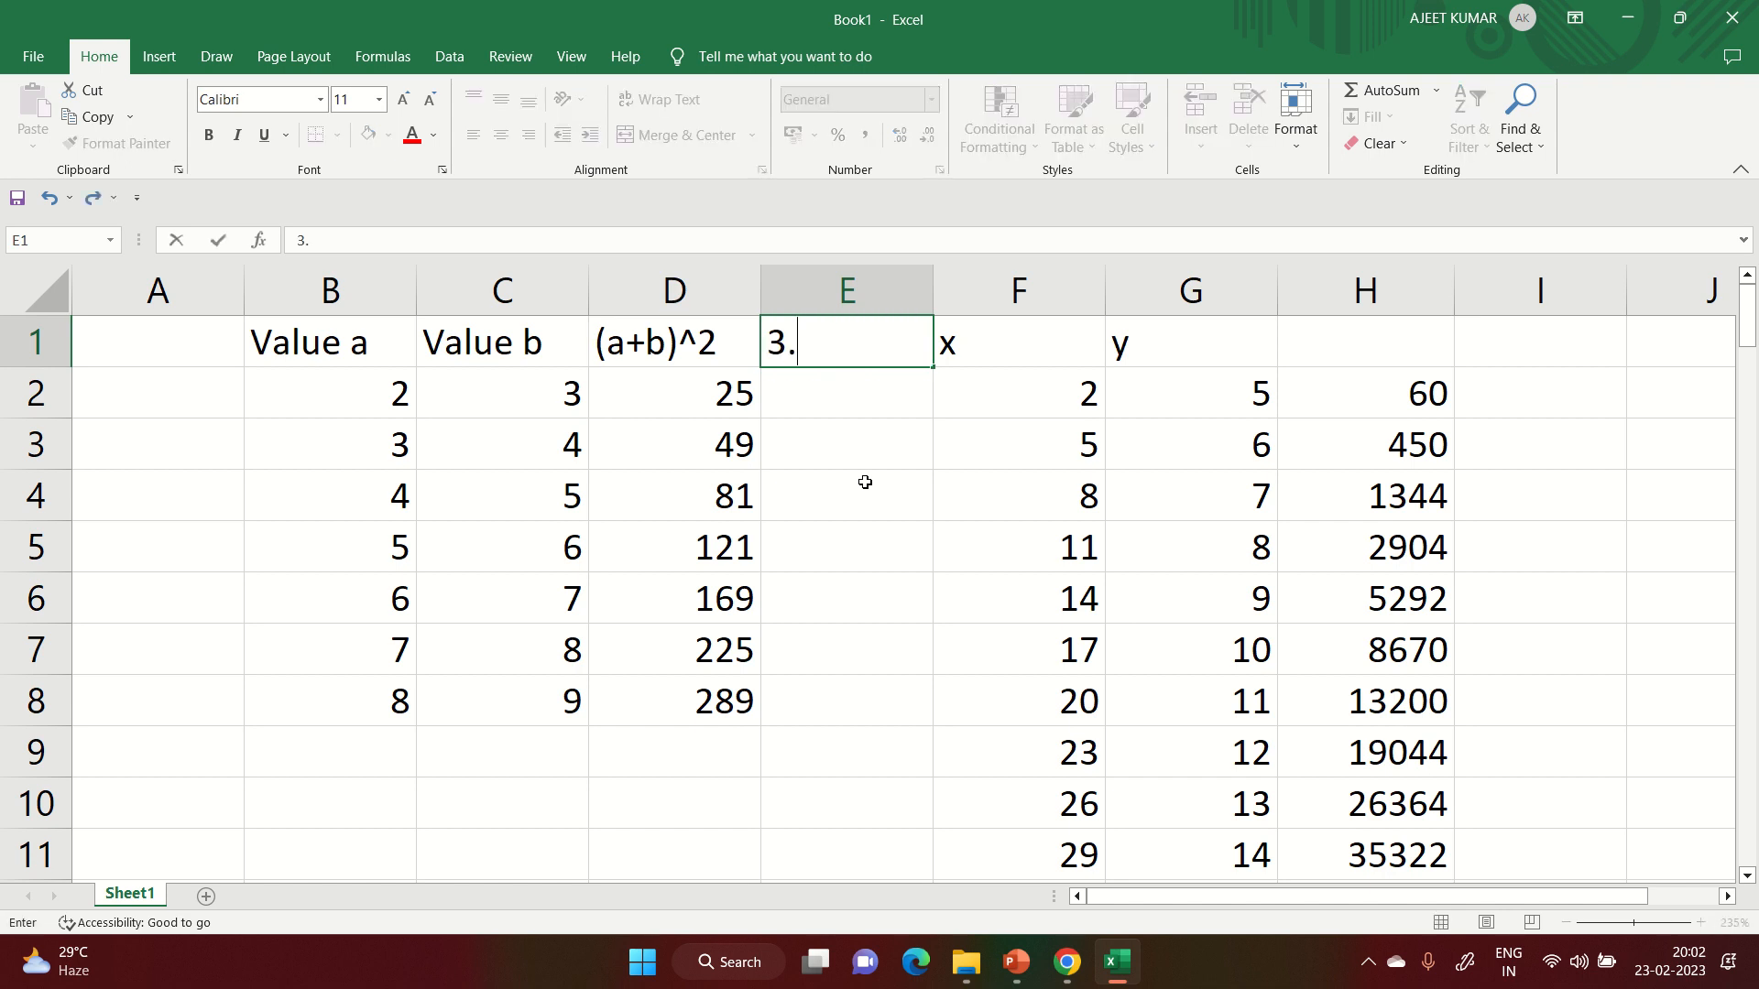
pyautogui.press('BackSpace')
pyautogui.press('BackSpace')
pyautogui.press('BackSpace')
pyautogui.press('BackSpace')
pyautogui.write('200')
pyautogui.press('Return')
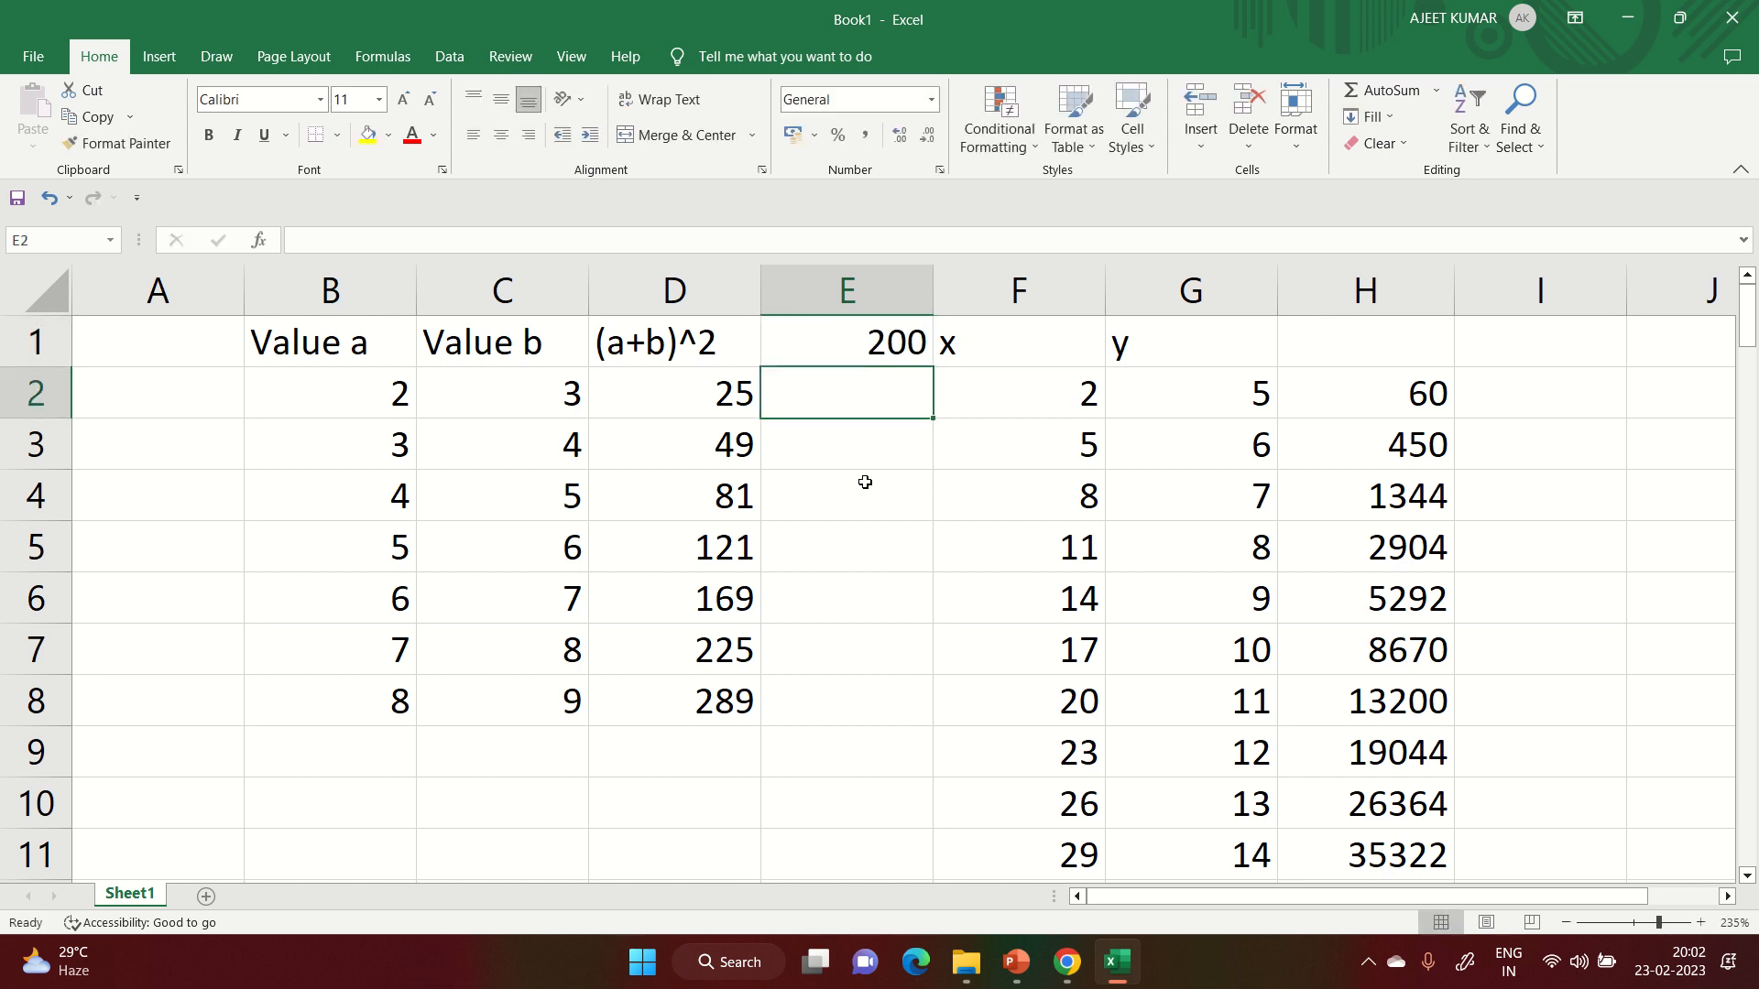
# - Change the heading in D1 to 100*(a+b)^2 and fit column D's width to its contents
pyautogui.doubleClick(595, 344)
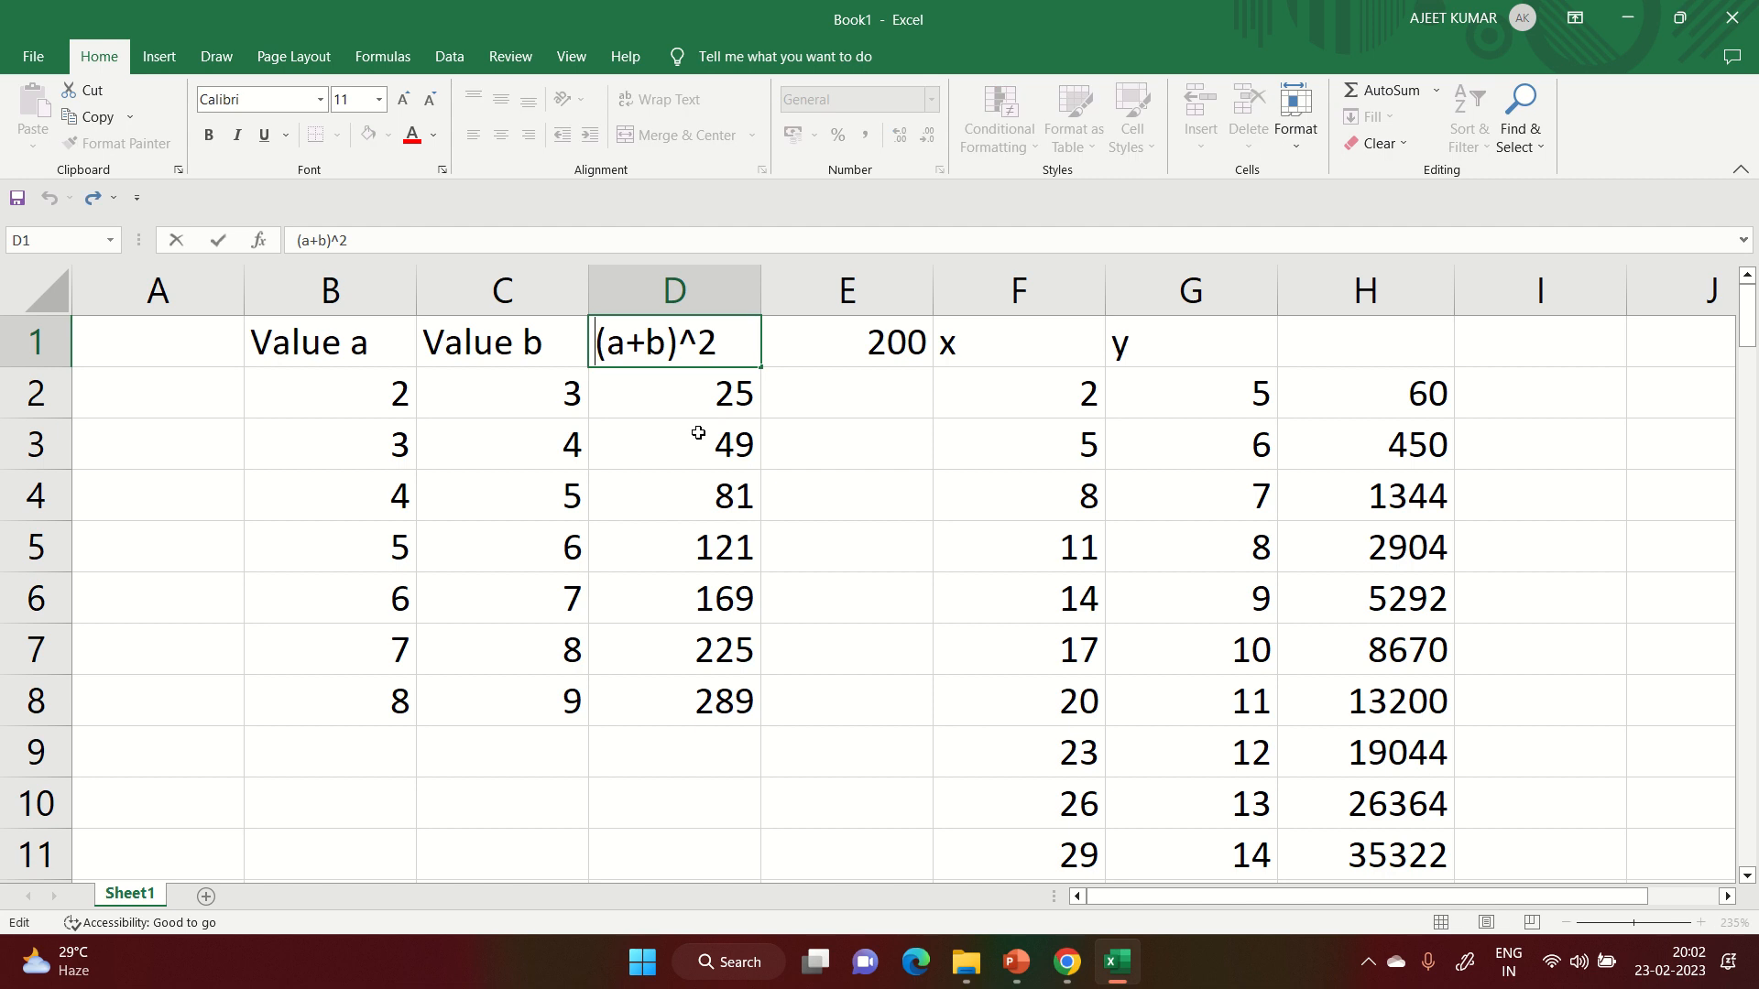
pyautogui.write('100')
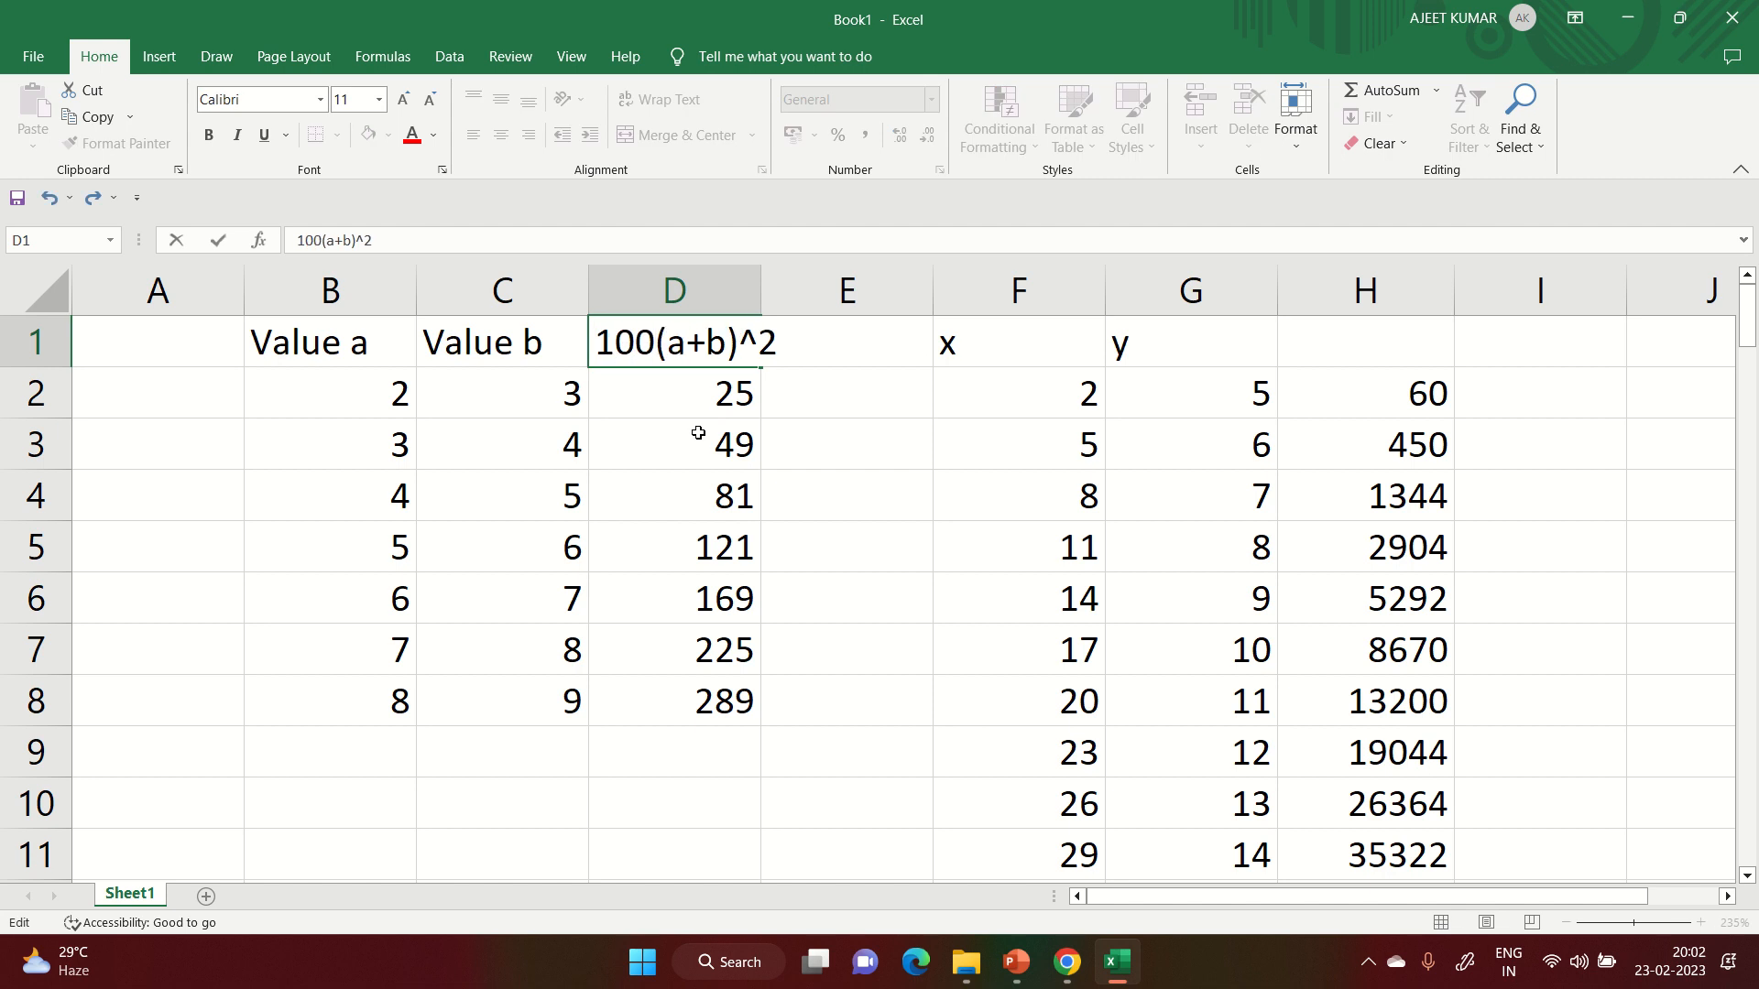
pyautogui.write('*')
pyautogui.press('Return')
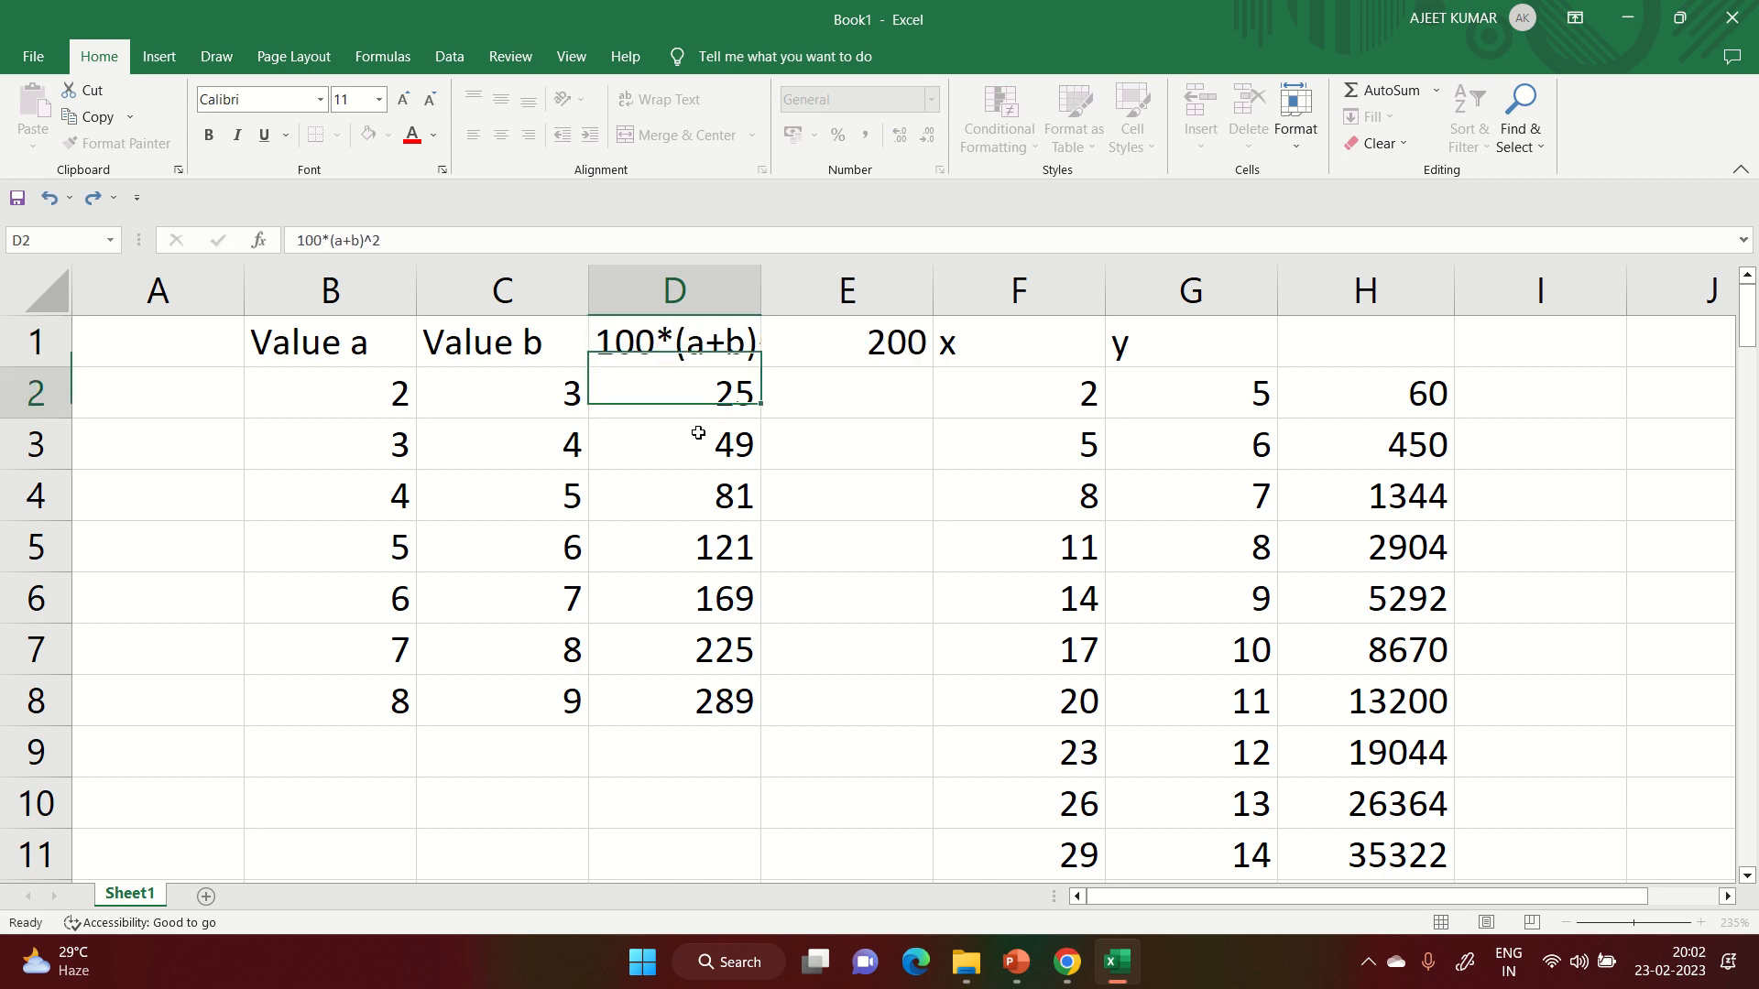
pyautogui.doubleClick(761, 291)
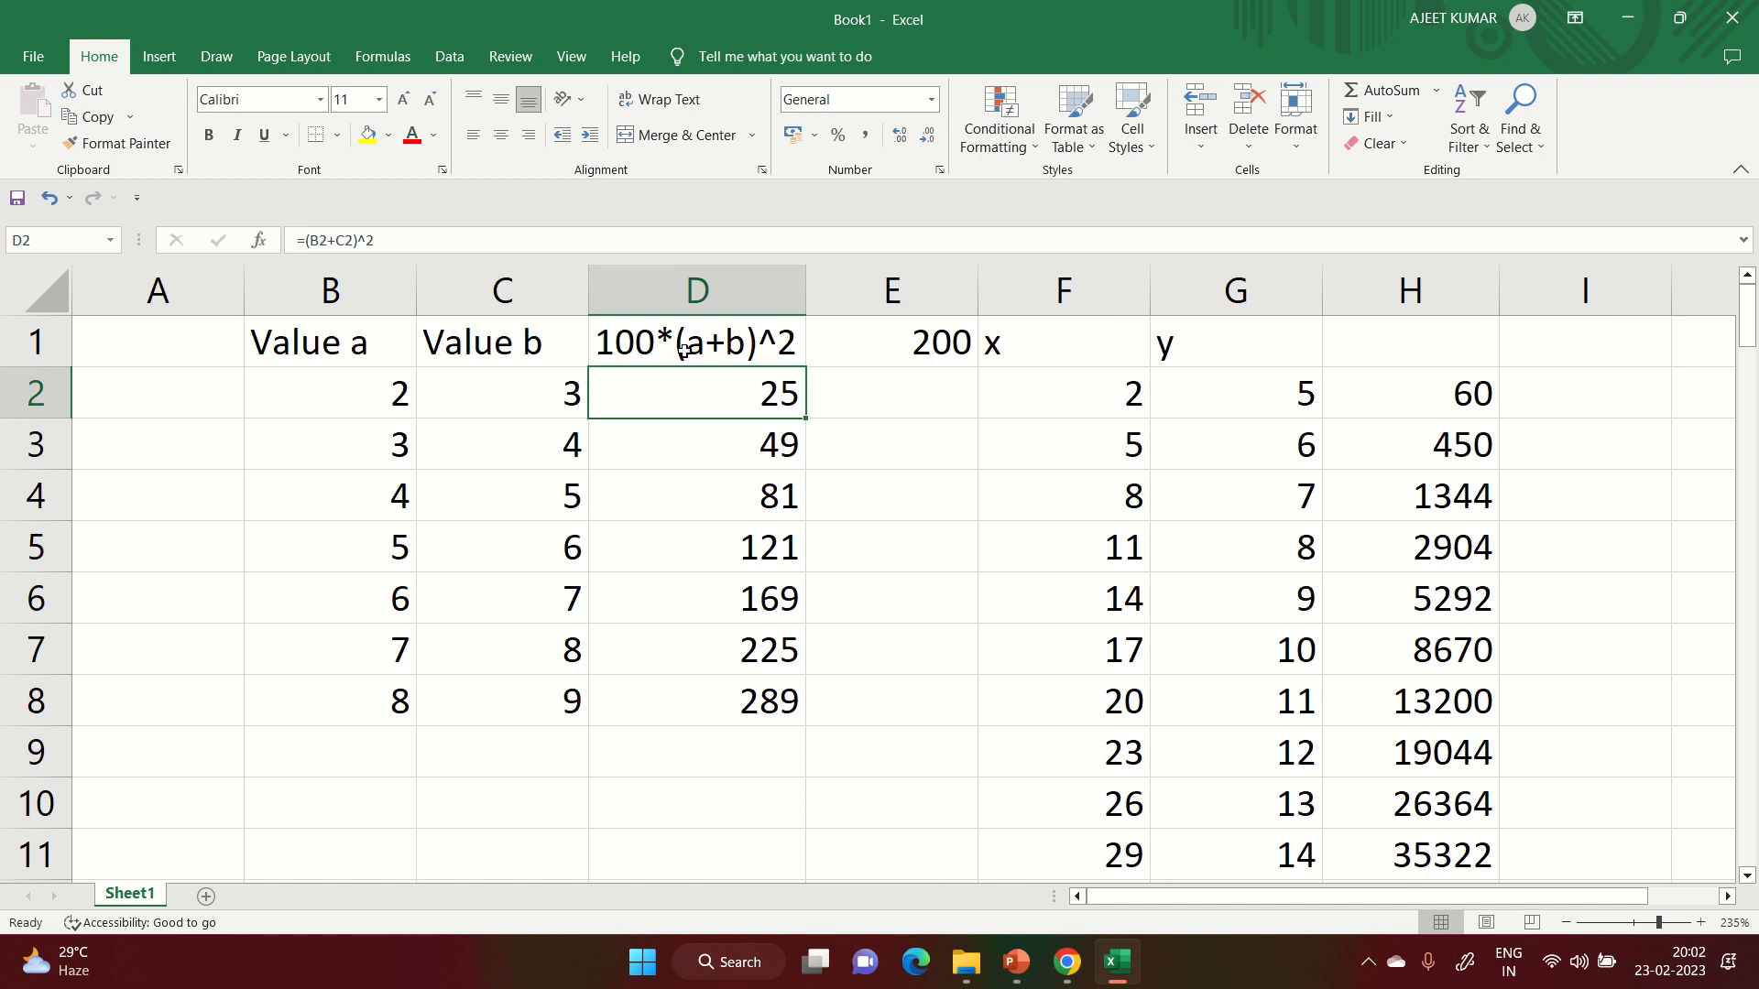
# - Change the D2 formula to =100*(B2+C2)^2 and copy it down to D8
pyautogui.doubleClick(689, 394)
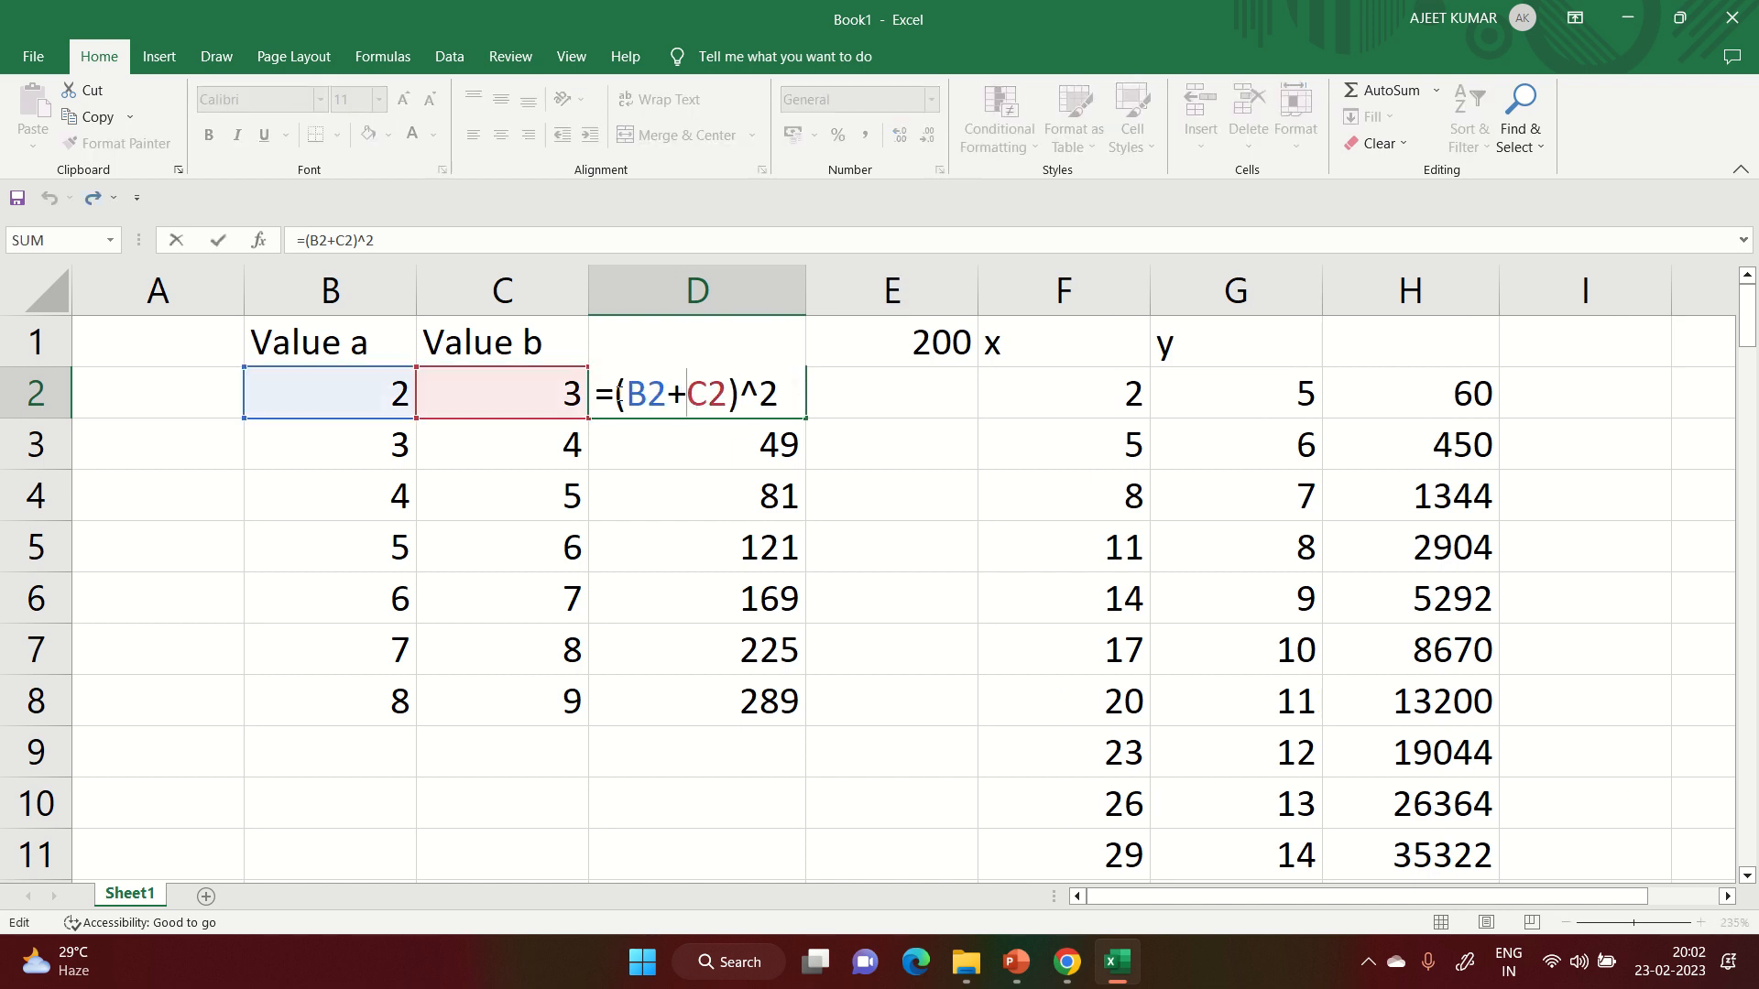
pyautogui.click(619, 396)
pyautogui.write('100*')
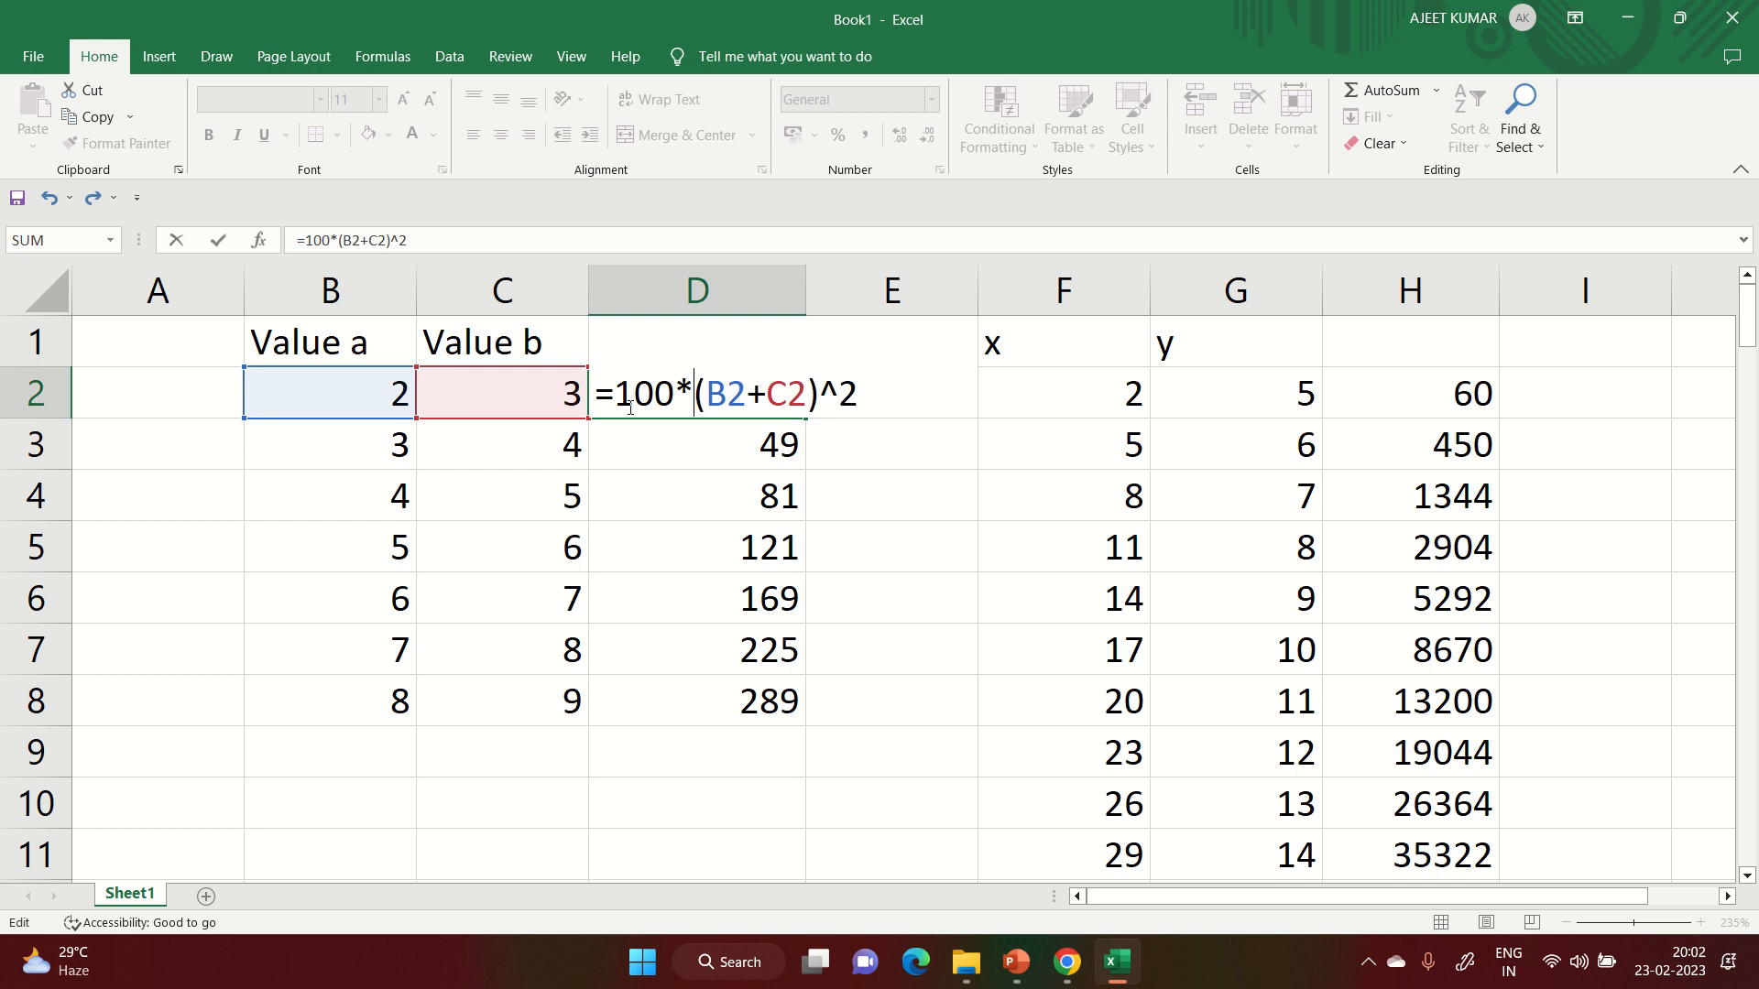
pyautogui.press('Return')
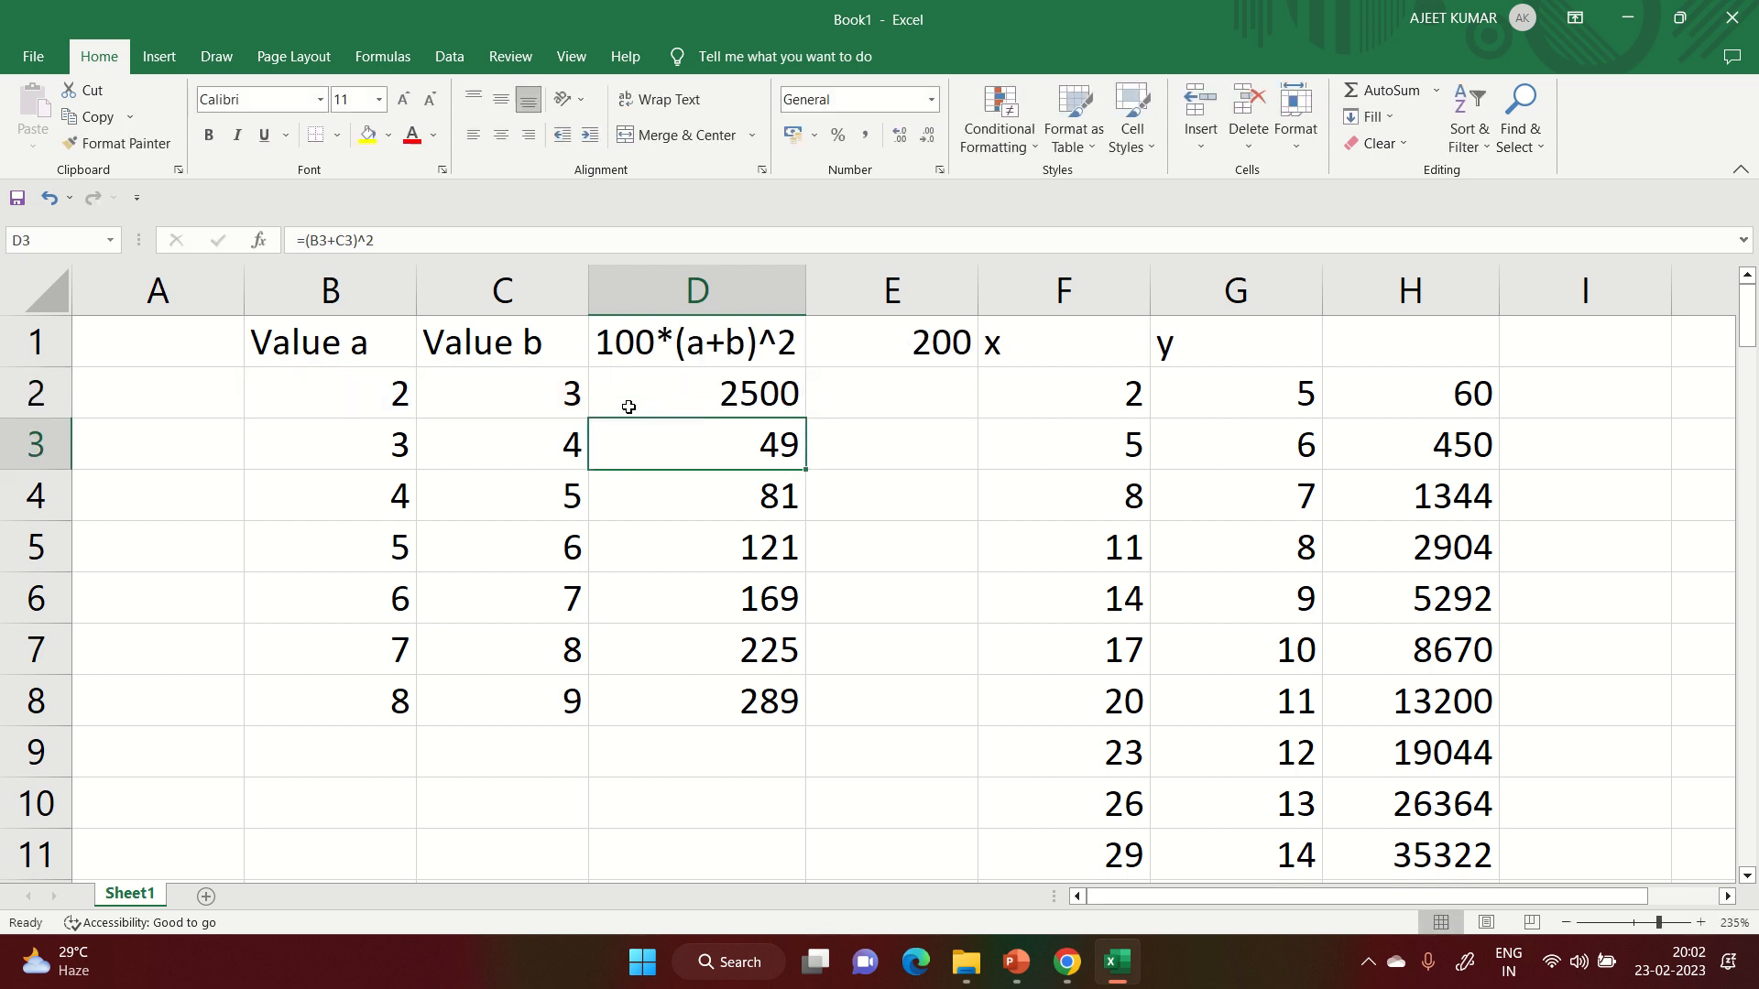
pyautogui.click(641, 402)
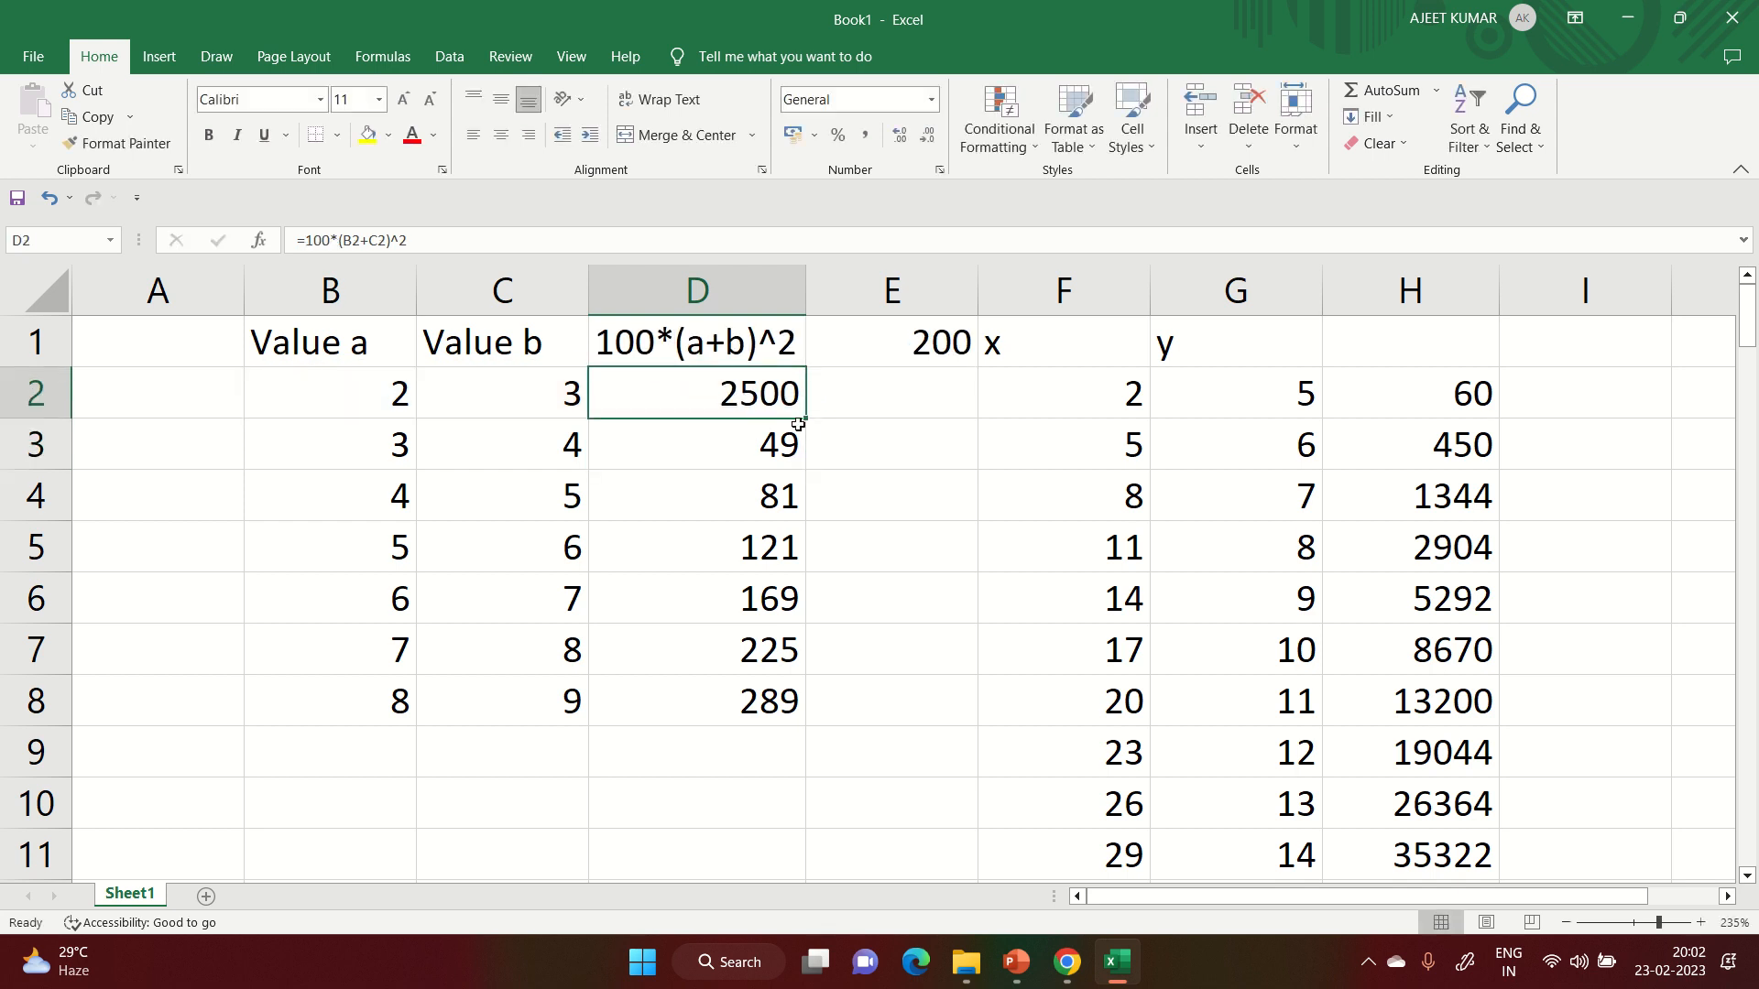
pyautogui.doubleClick(805, 419)
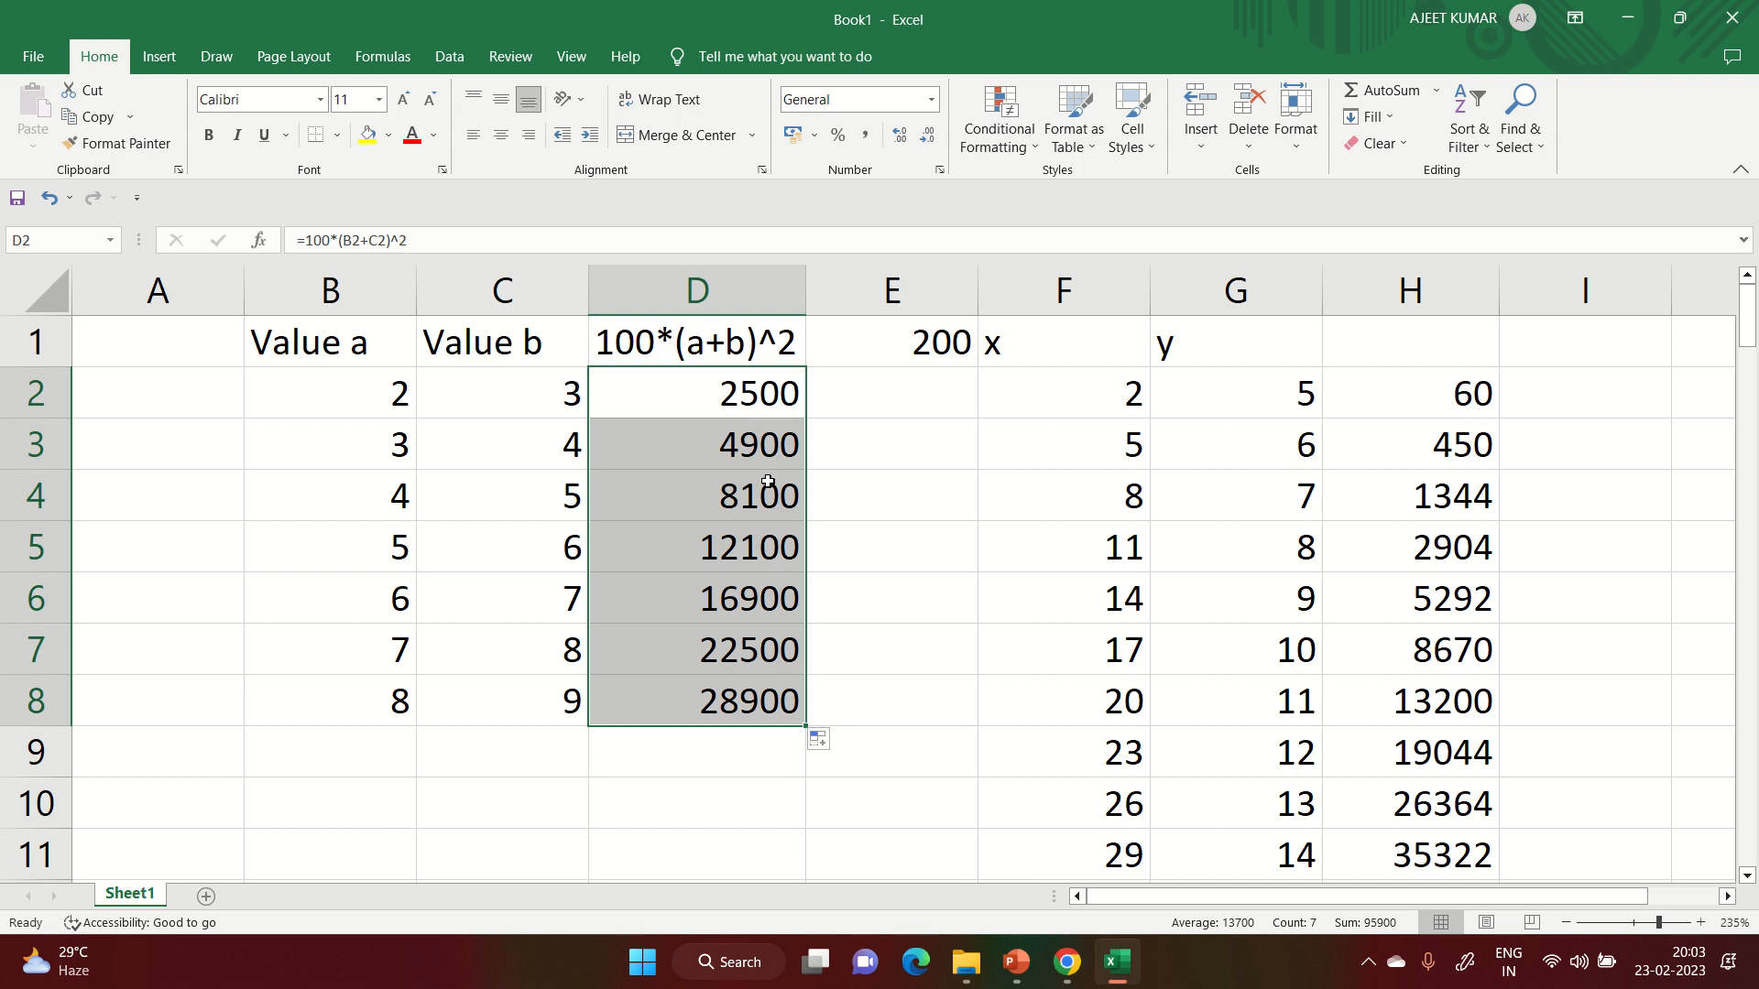
# - Replace the constant 100 in the D2 formula with a reference to E1, giving =E1*(B2+C2)^2
pyautogui.doubleClick(698, 399)
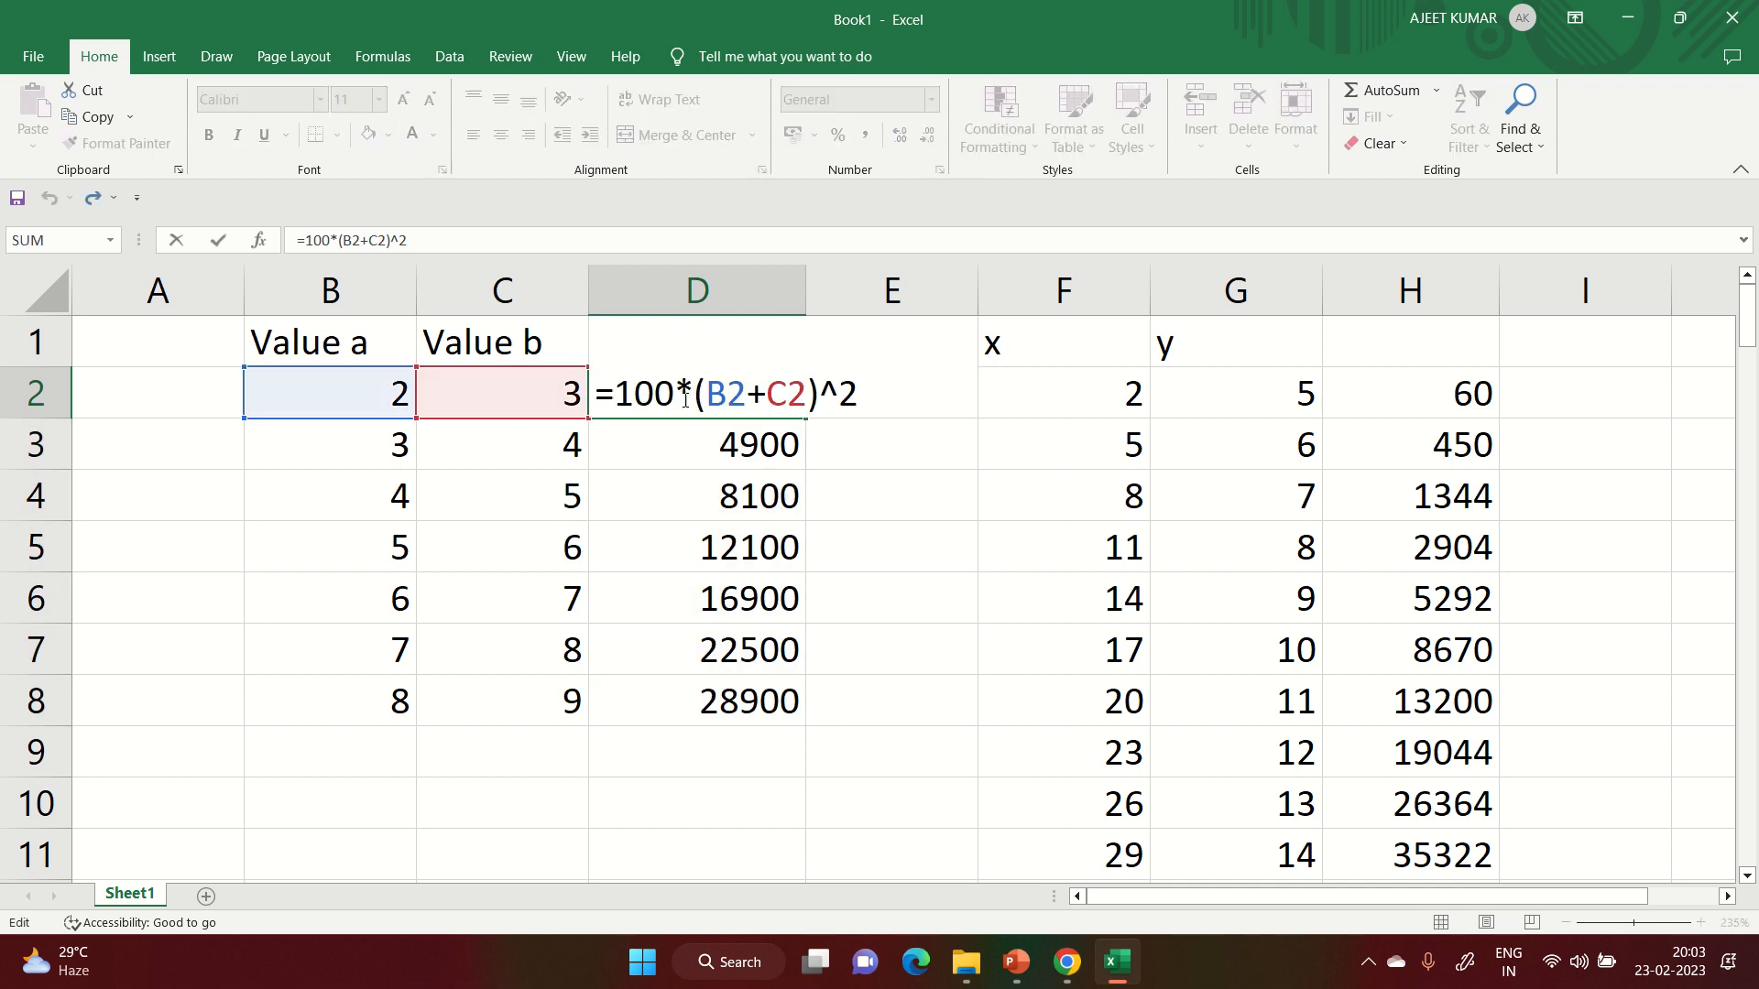
pyautogui.press('Escape')
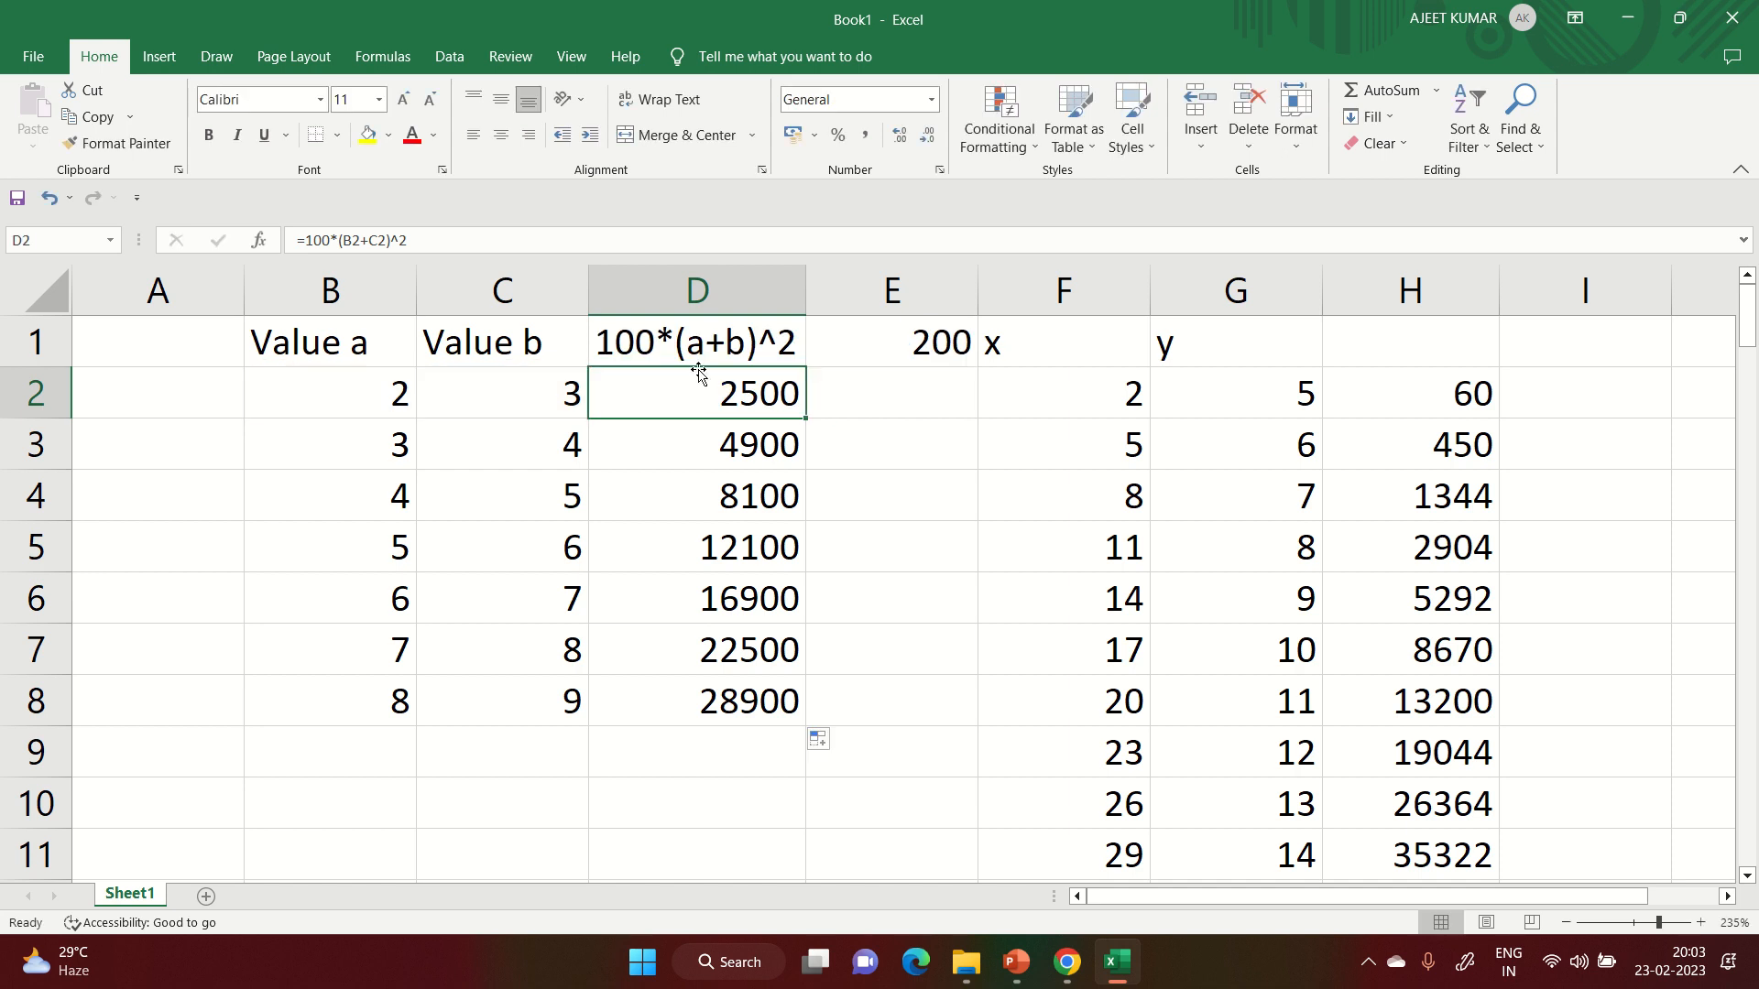
pyautogui.doubleClick(689, 391)
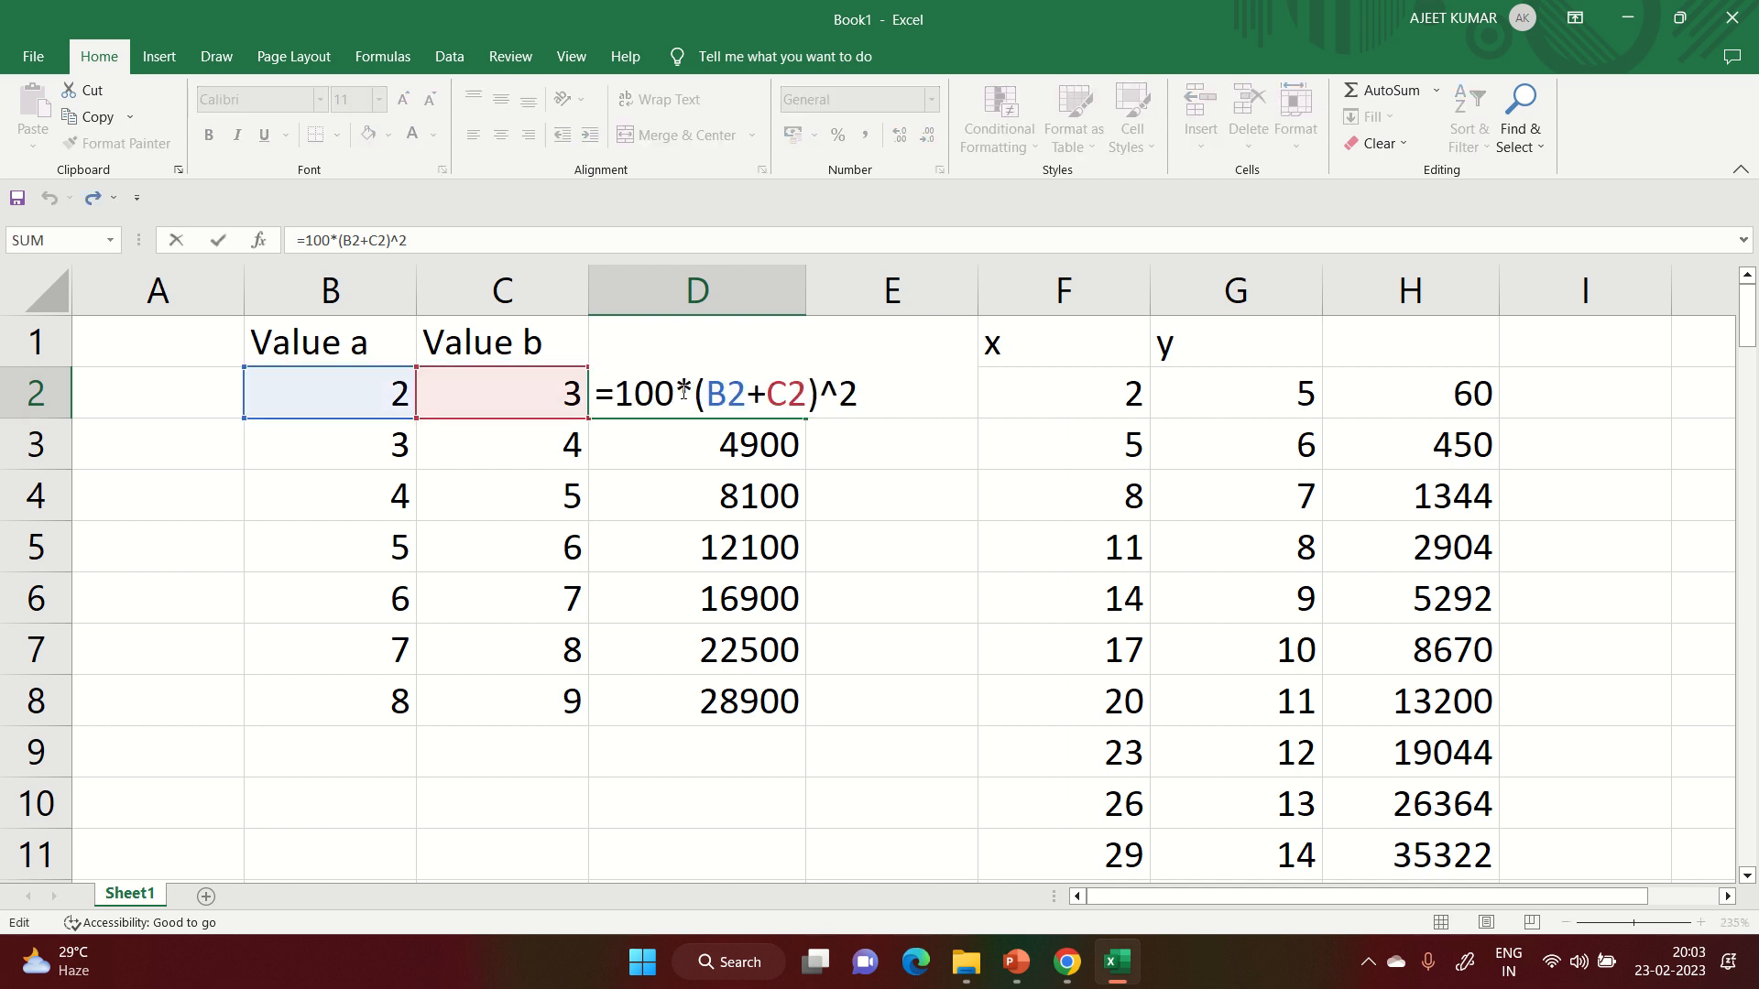
pyautogui.moveTo(676, 392); pyautogui.dragTo(622, 394)
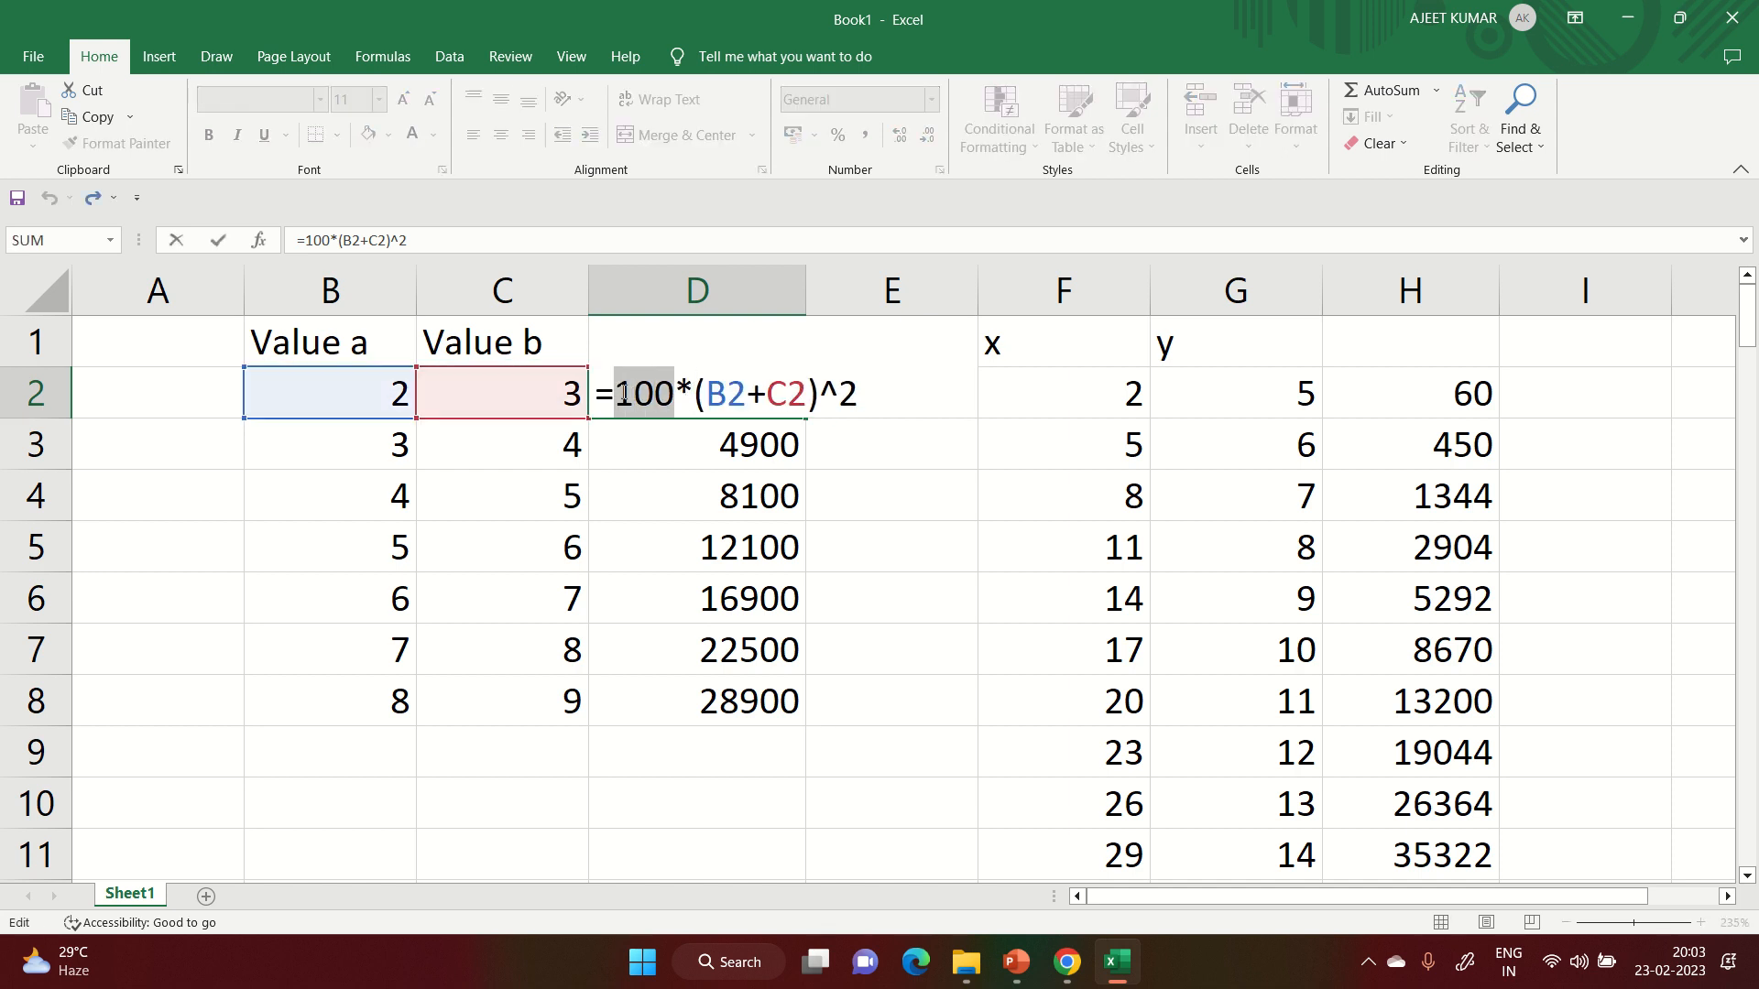
pyautogui.press('BackSpace')
pyautogui.press('End')
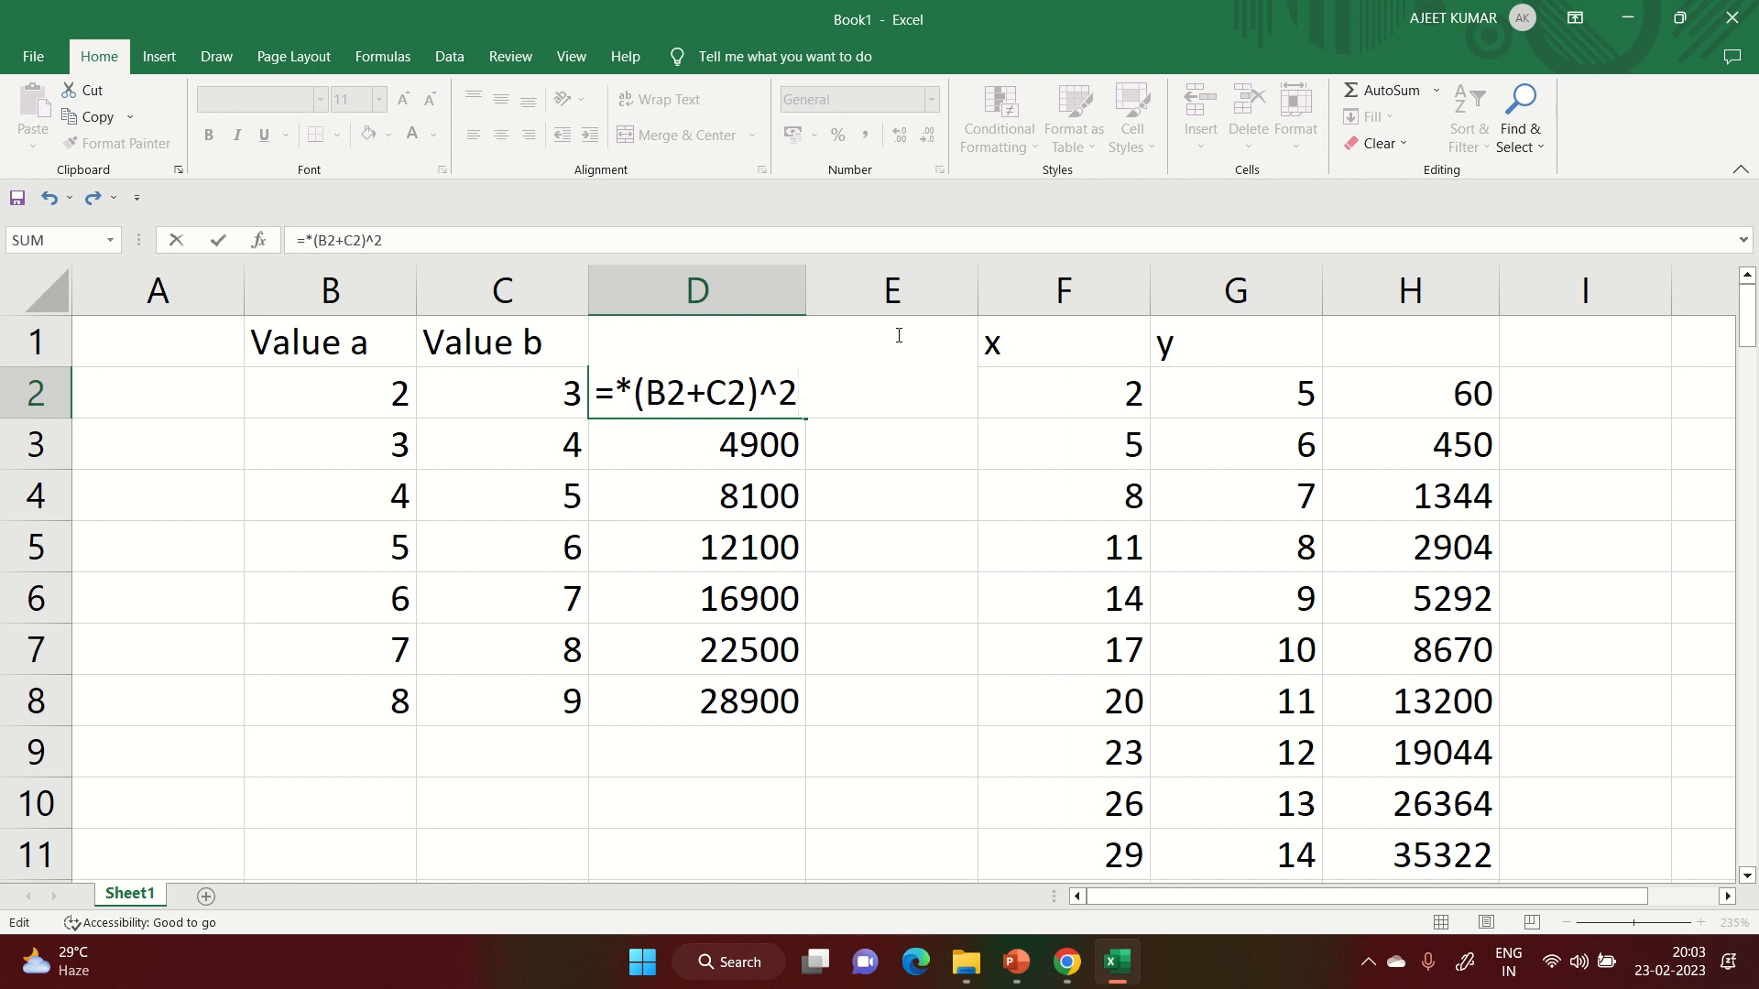
pyautogui.press('Home')
pyautogui.press('Right')
pyautogui.click(920, 330)
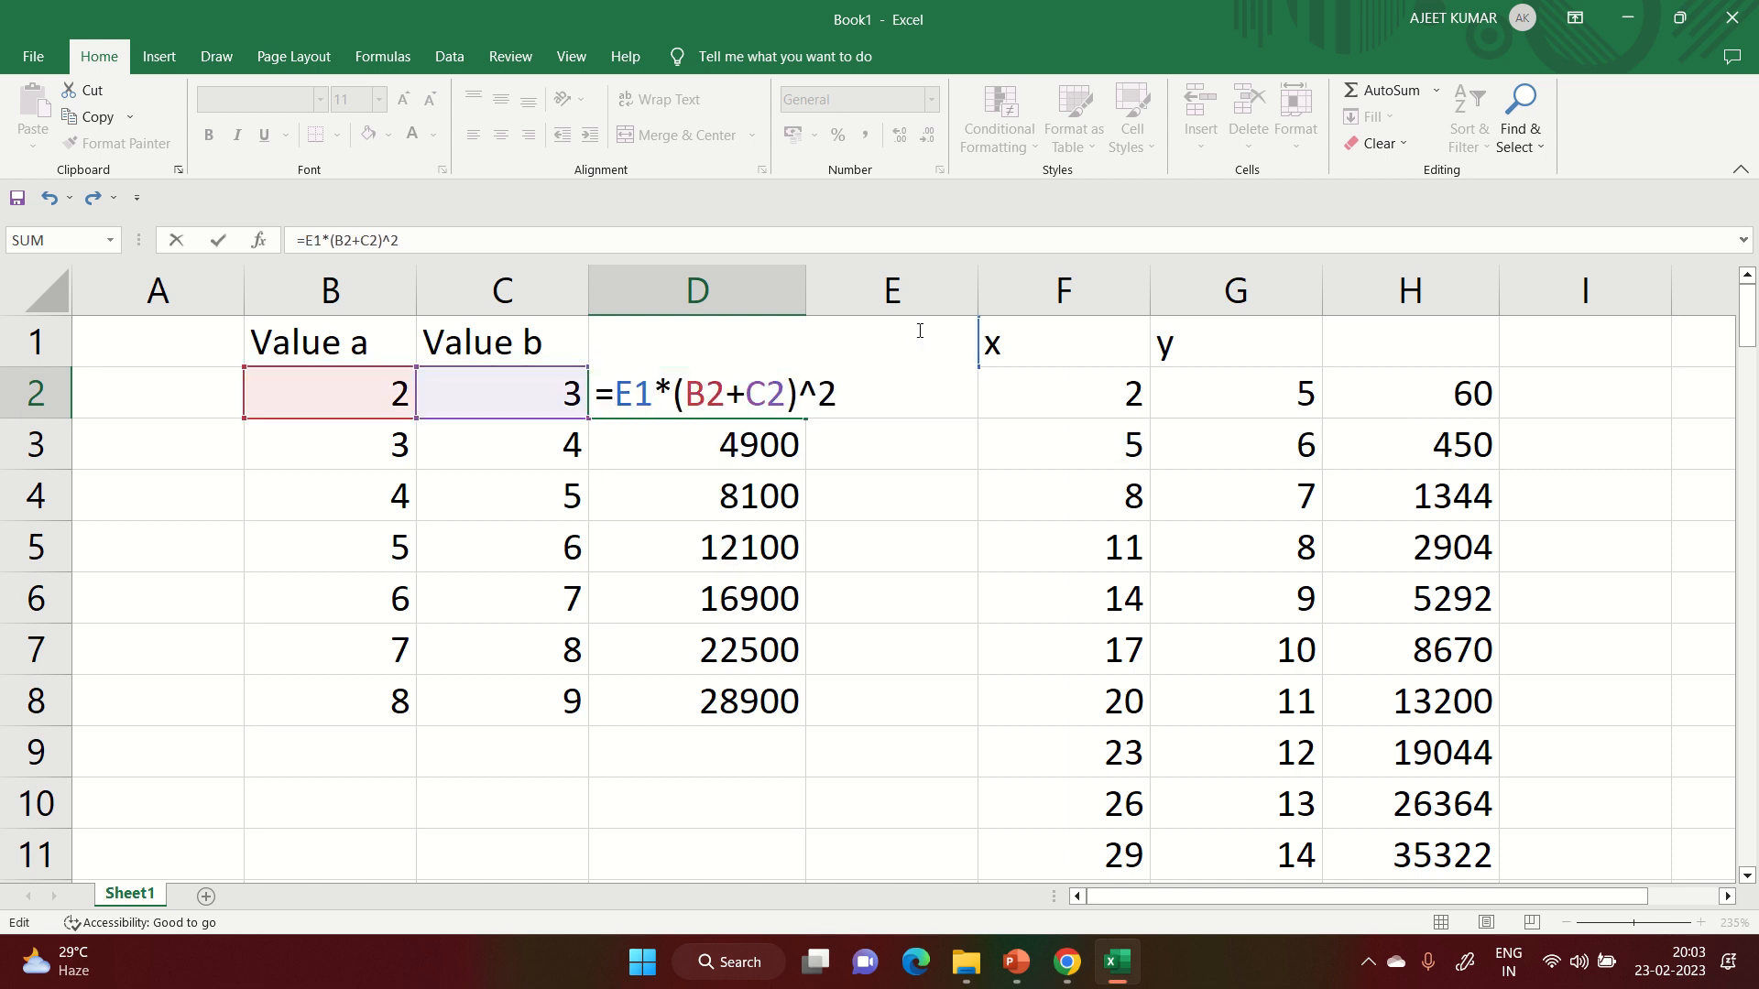
pyautogui.press('Return')
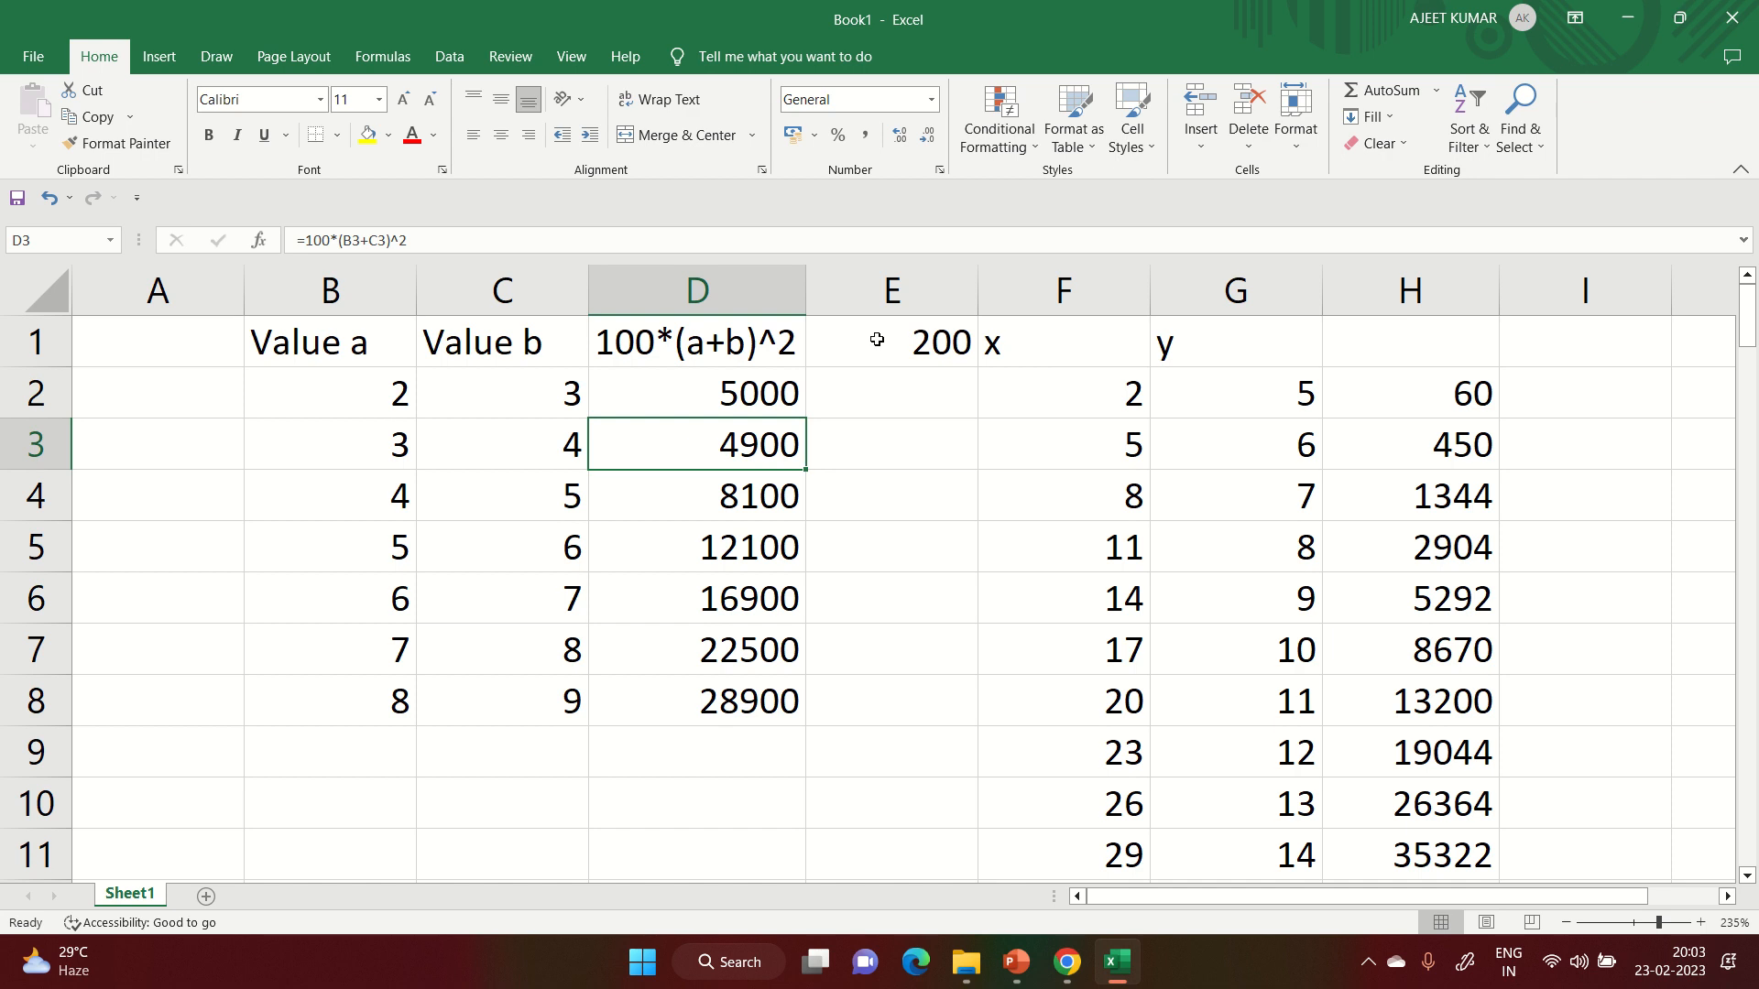
# - Copy the D2 formula with its relative E1 reference down to D8
pyautogui.click(942, 346)
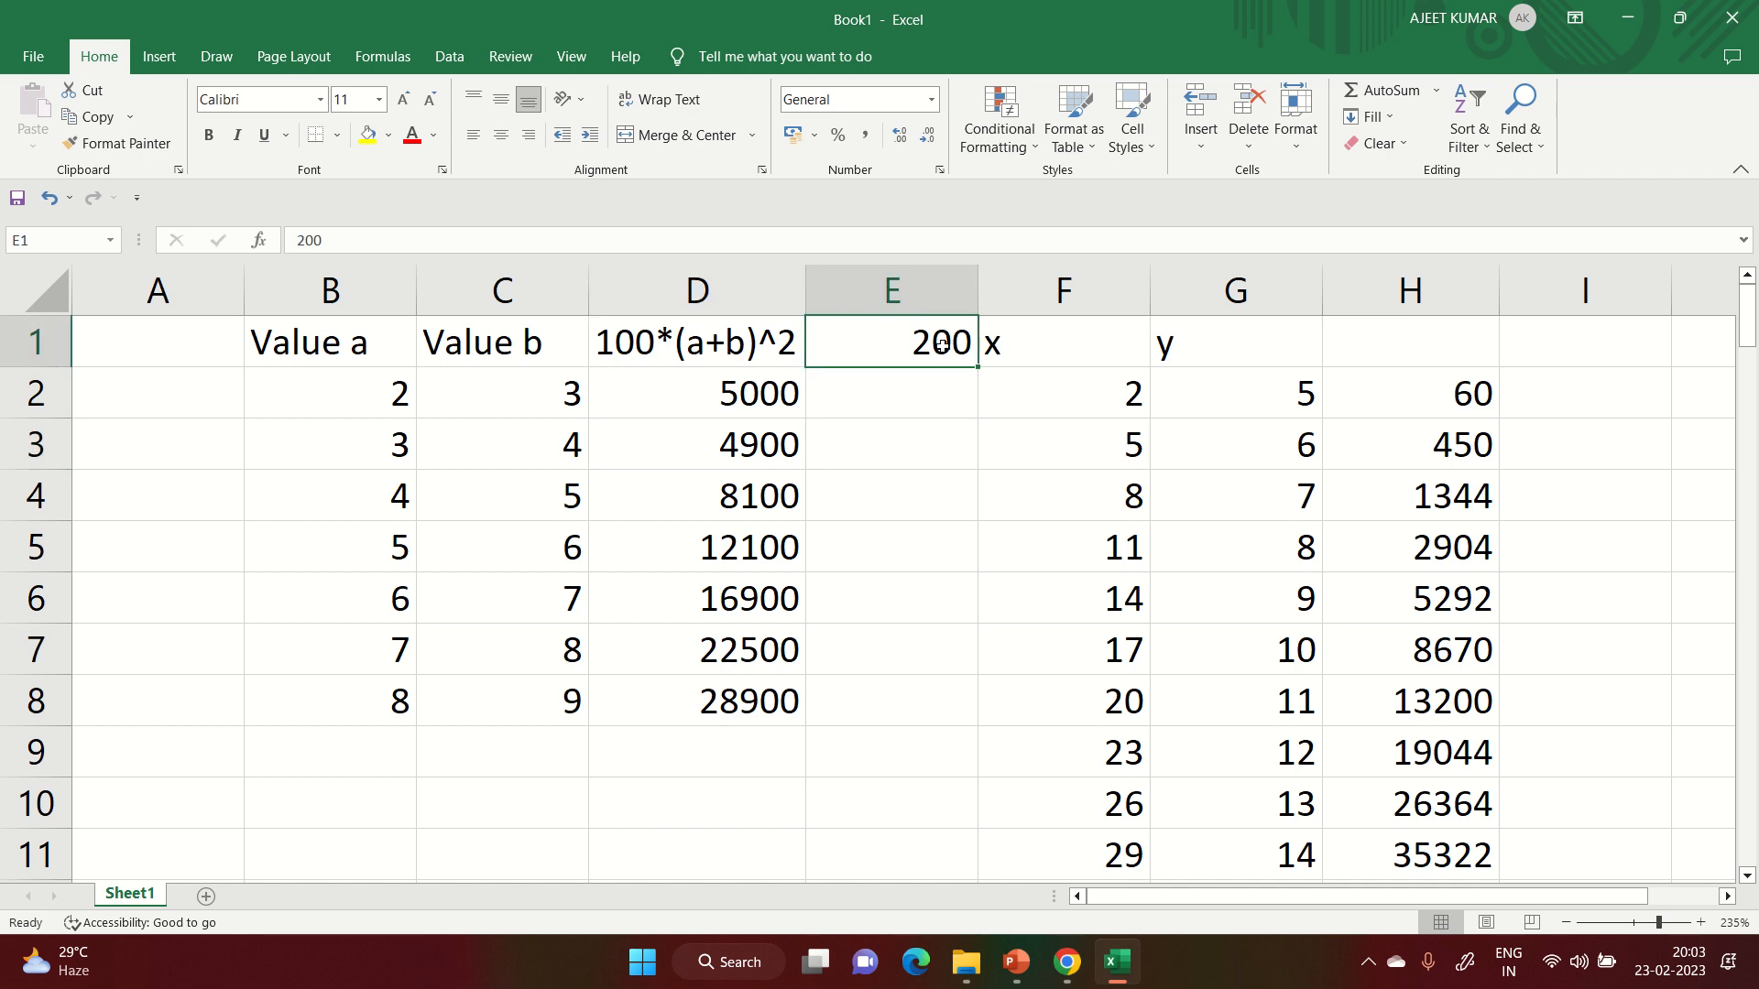
pyautogui.click(713, 385)
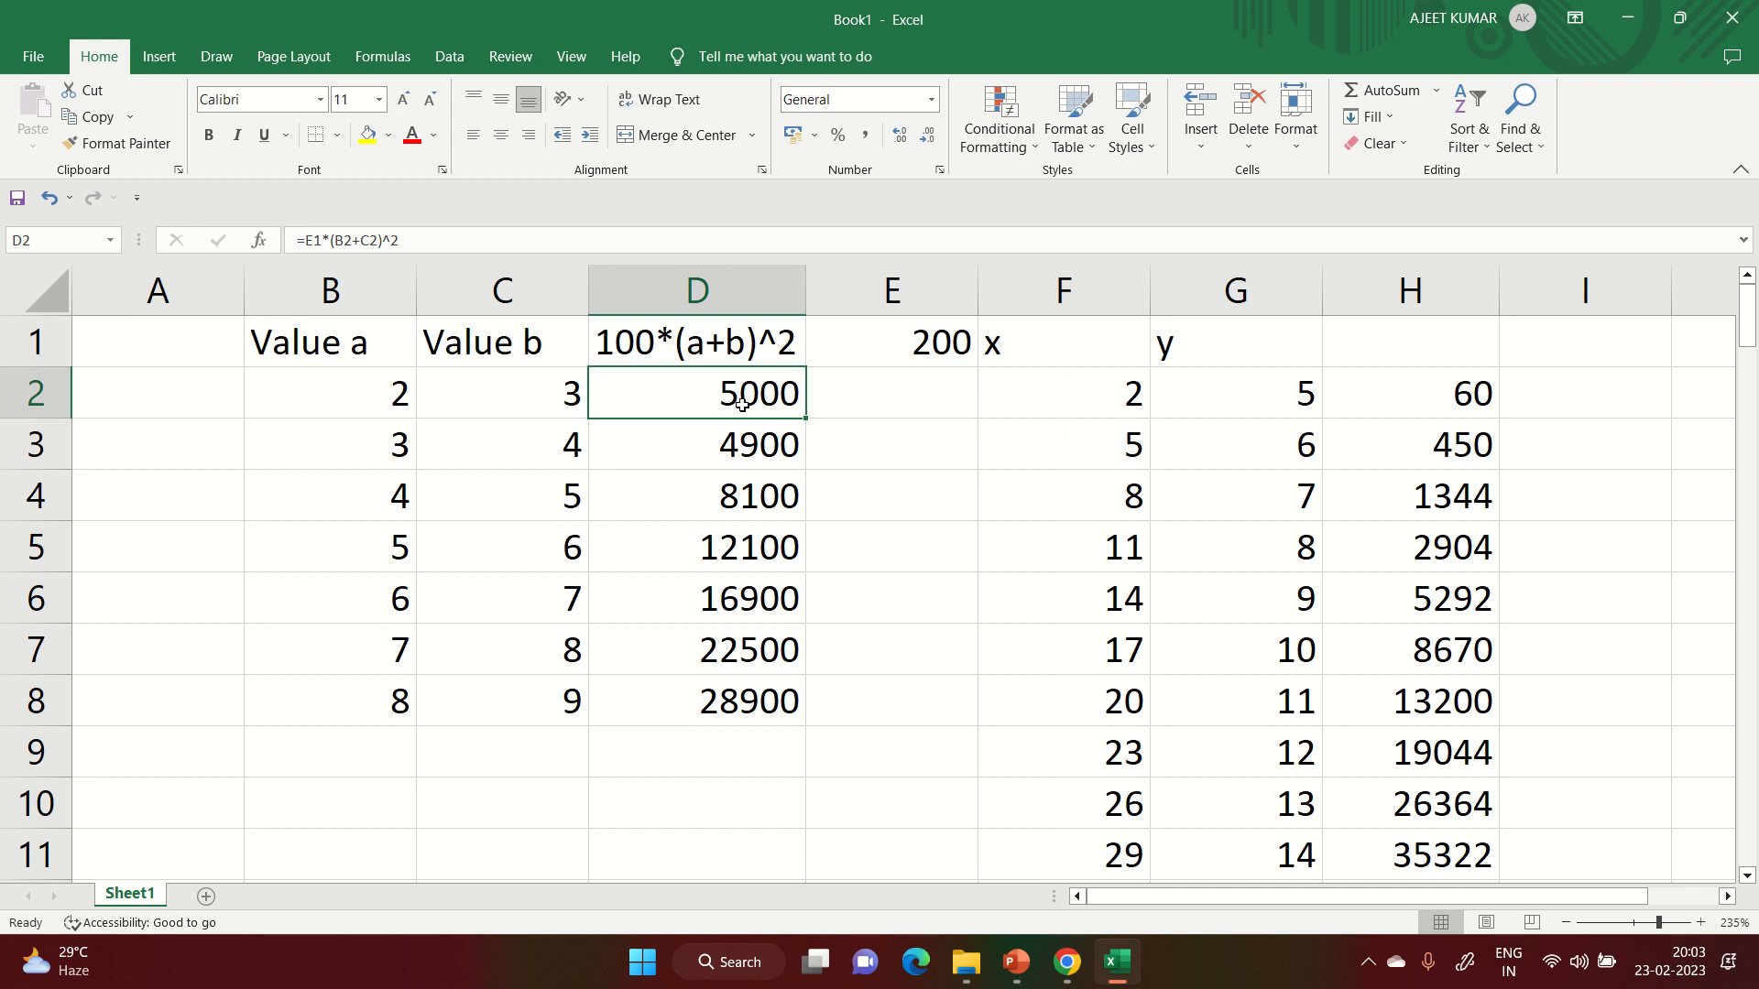
pyautogui.moveTo(803, 420); pyautogui.dragTo(813, 734)
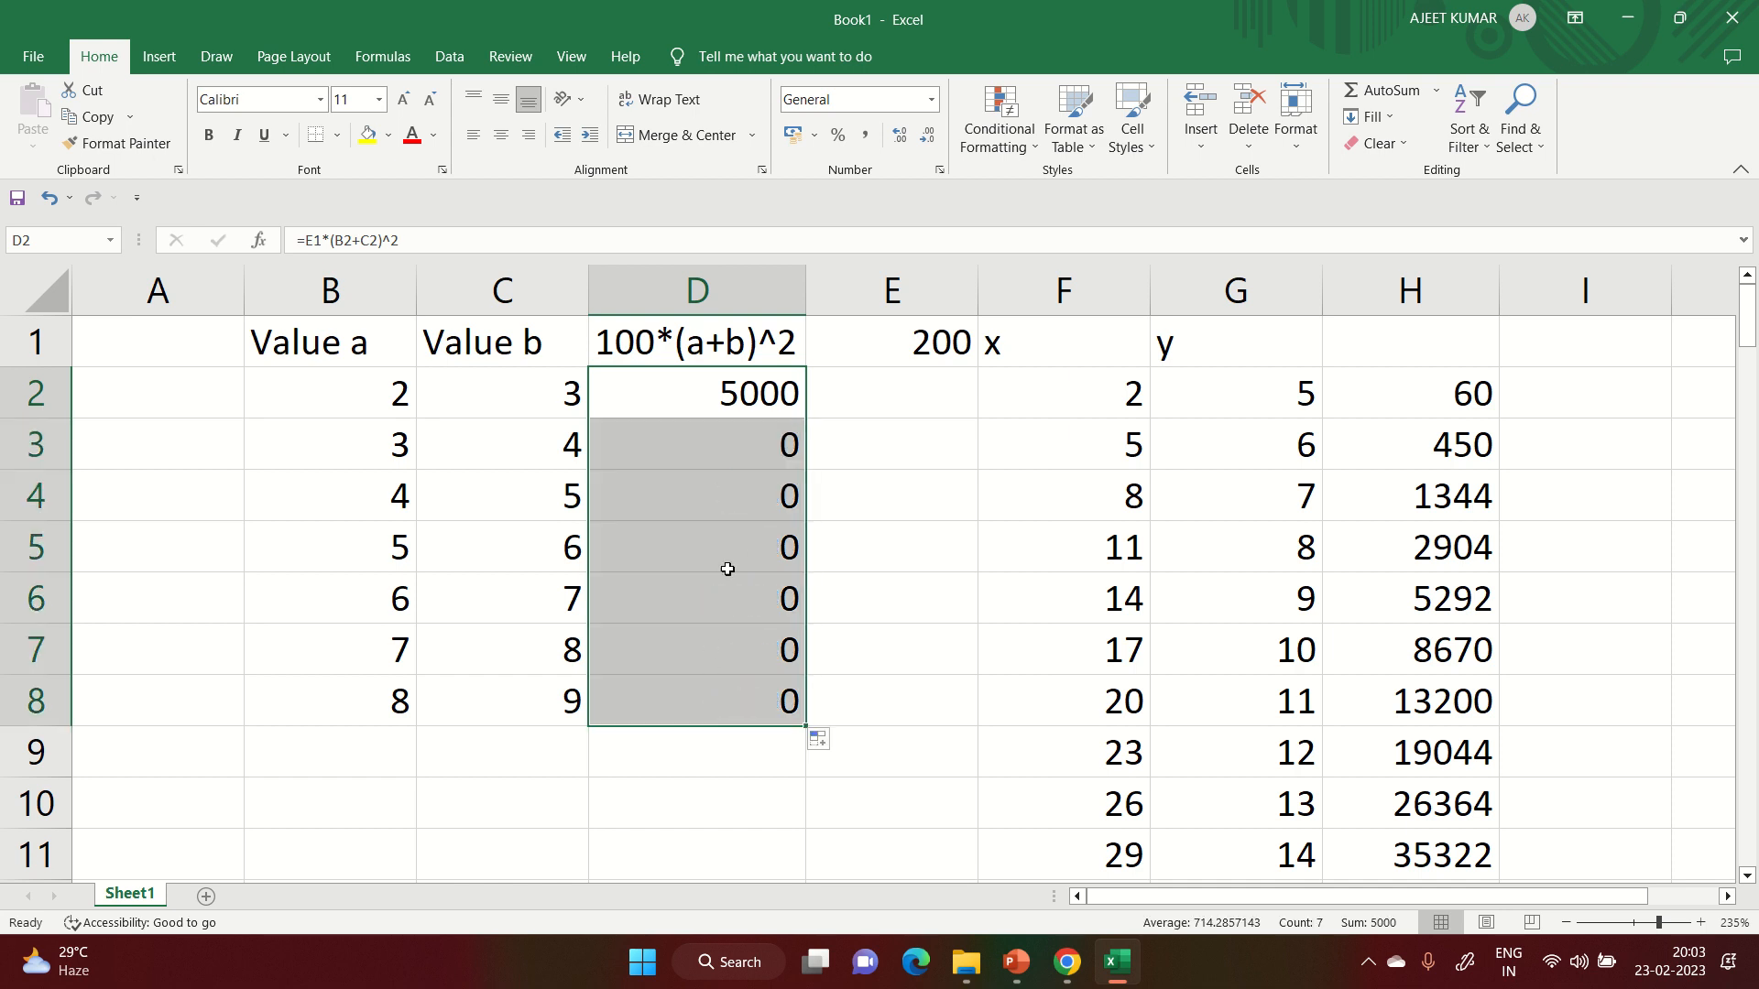
# - Inspect the copied formula in D3 and the E2 cell it references, and compare them with the formula in D2
pyautogui.click(727, 454)
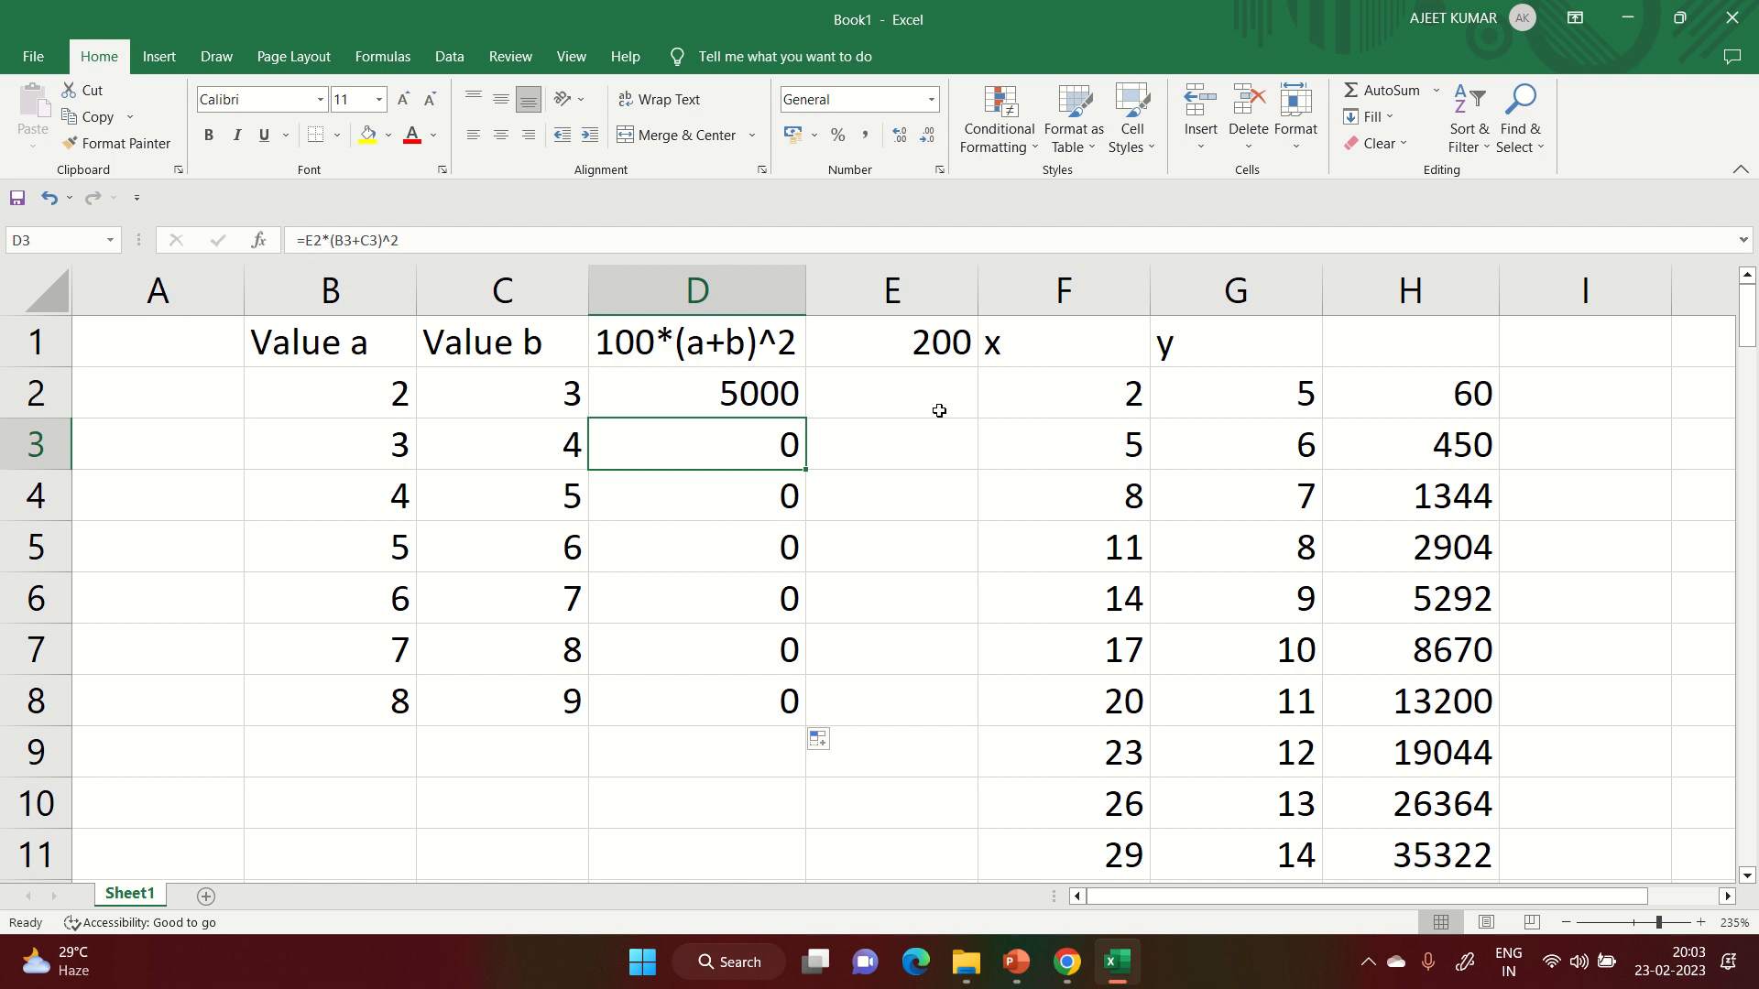
pyautogui.click(912, 400)
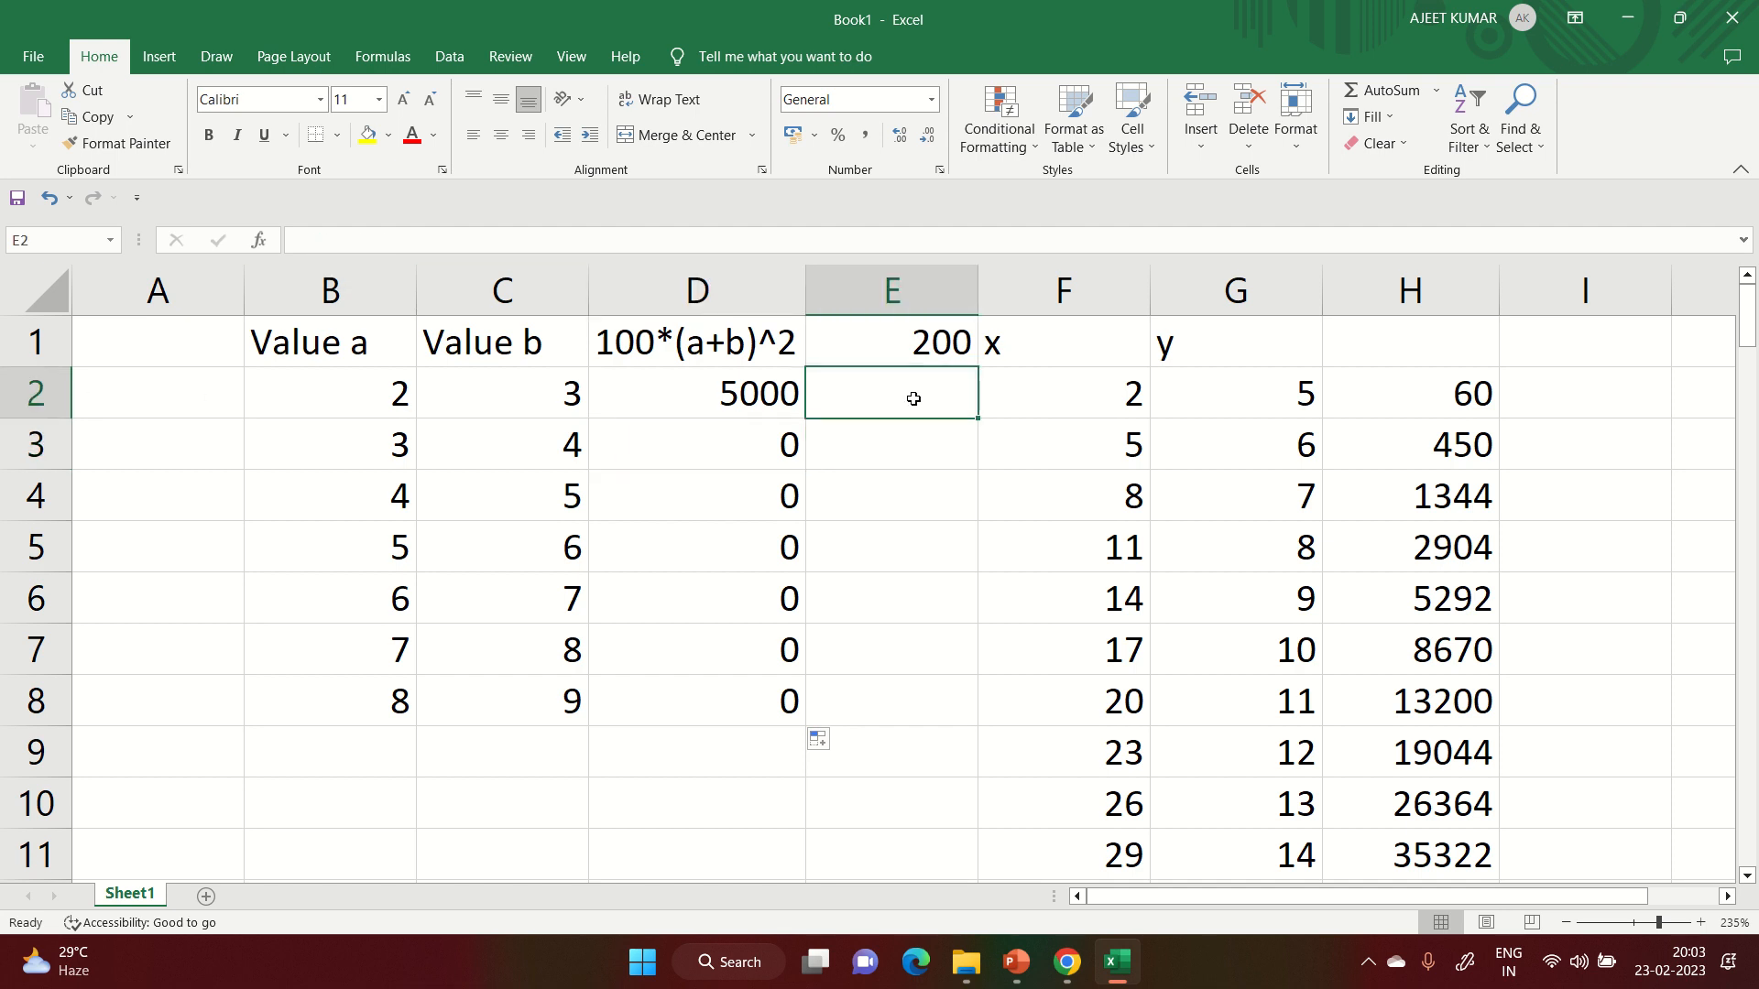
pyautogui.click(702, 399)
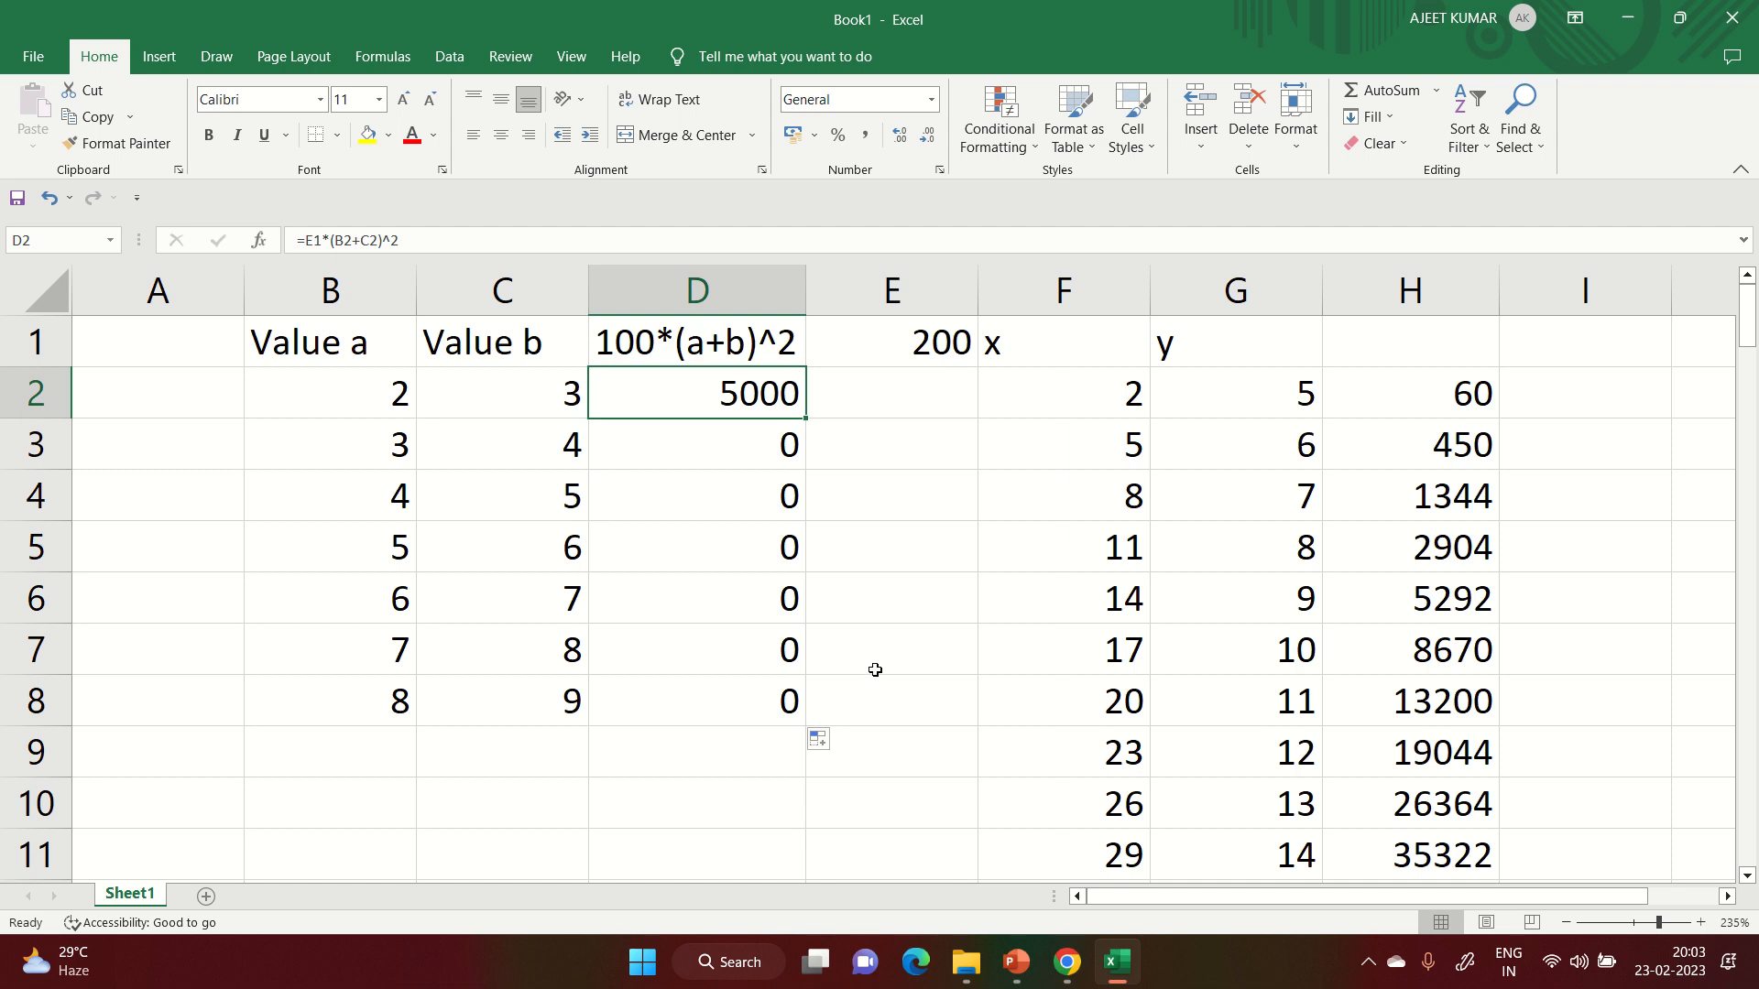
pyautogui.doubleClick(702, 395)
pyautogui.click(652, 394)
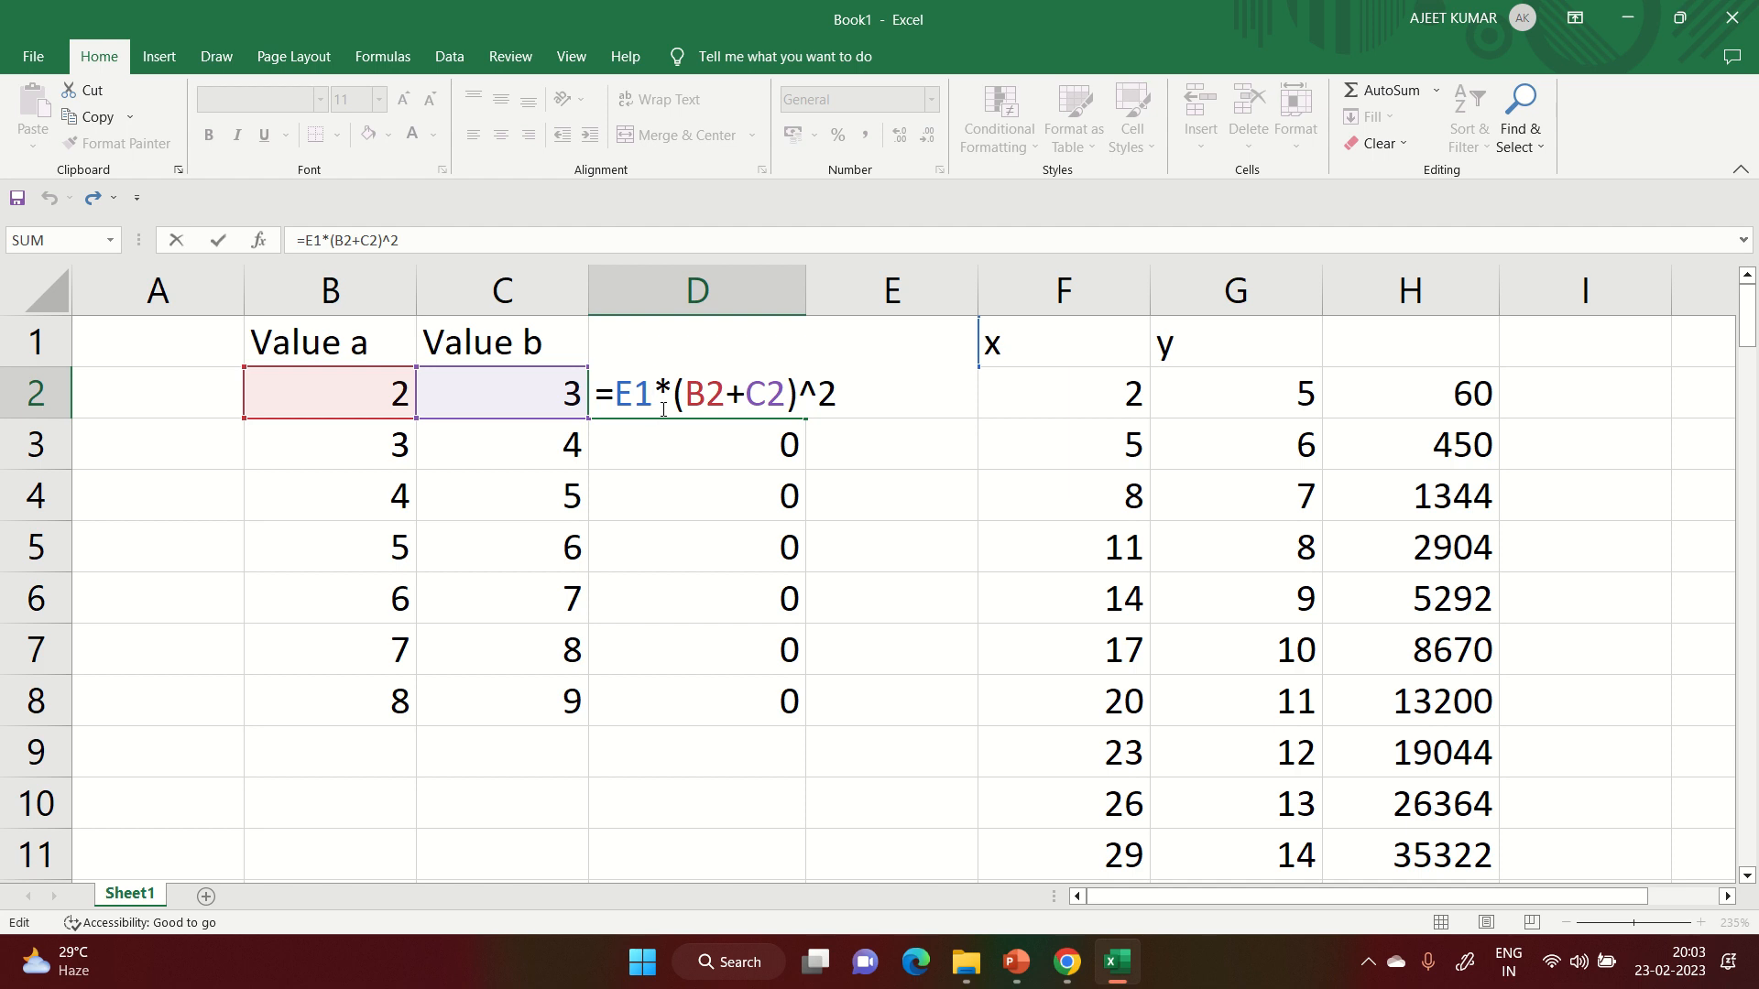
pyautogui.press('F4')
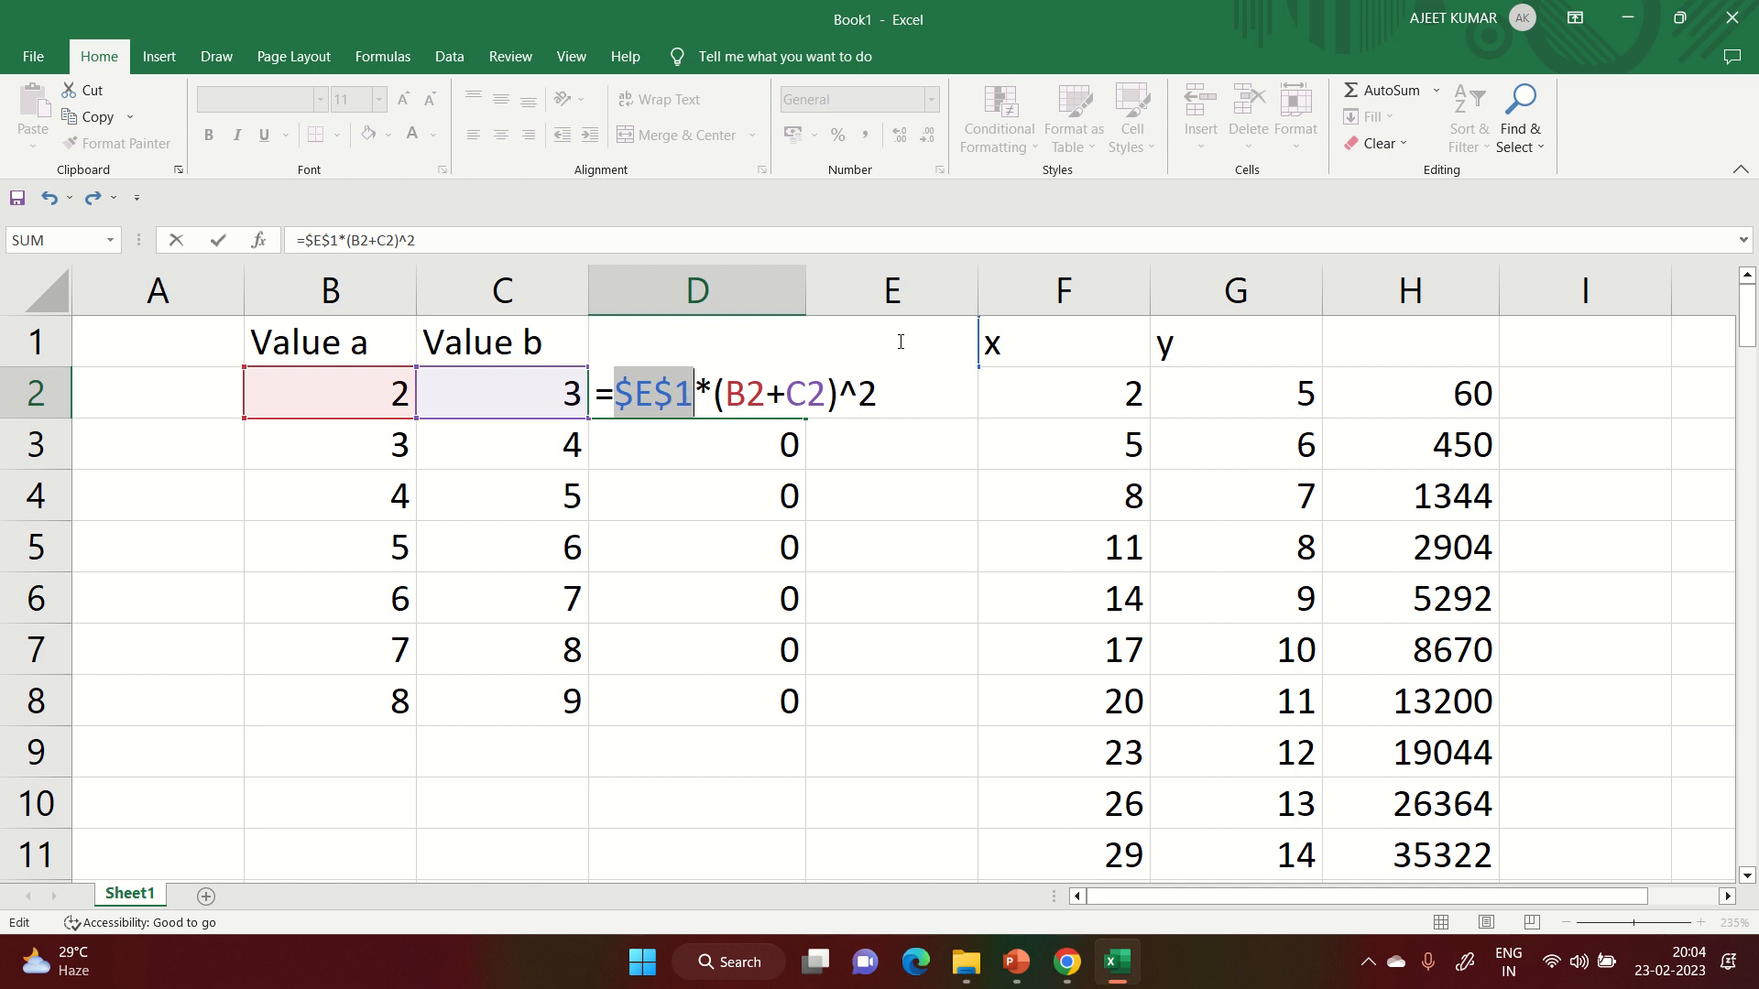
pyautogui.press('Escape')
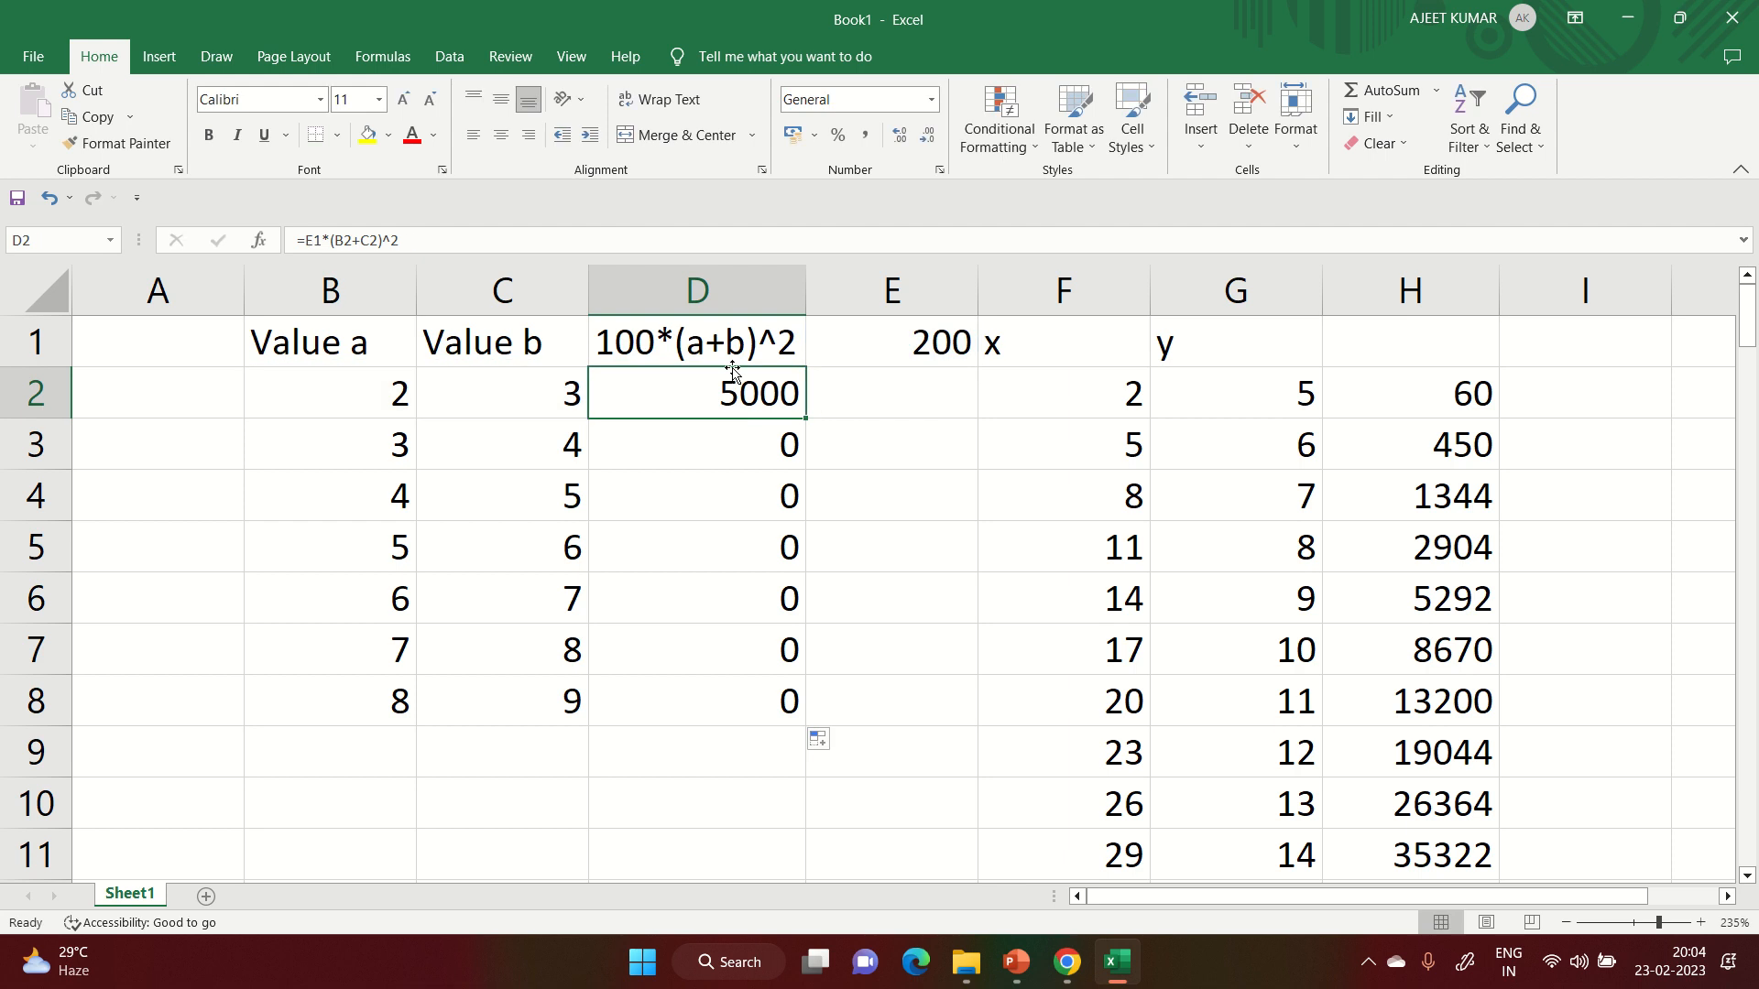
# - Make the E1 reference in D2 absolute so the formula reads =$E$1*(B2+C2)^2, and copy it down to D8
pyautogui.doubleClick(687, 392)
pyautogui.doubleClick(648, 396)
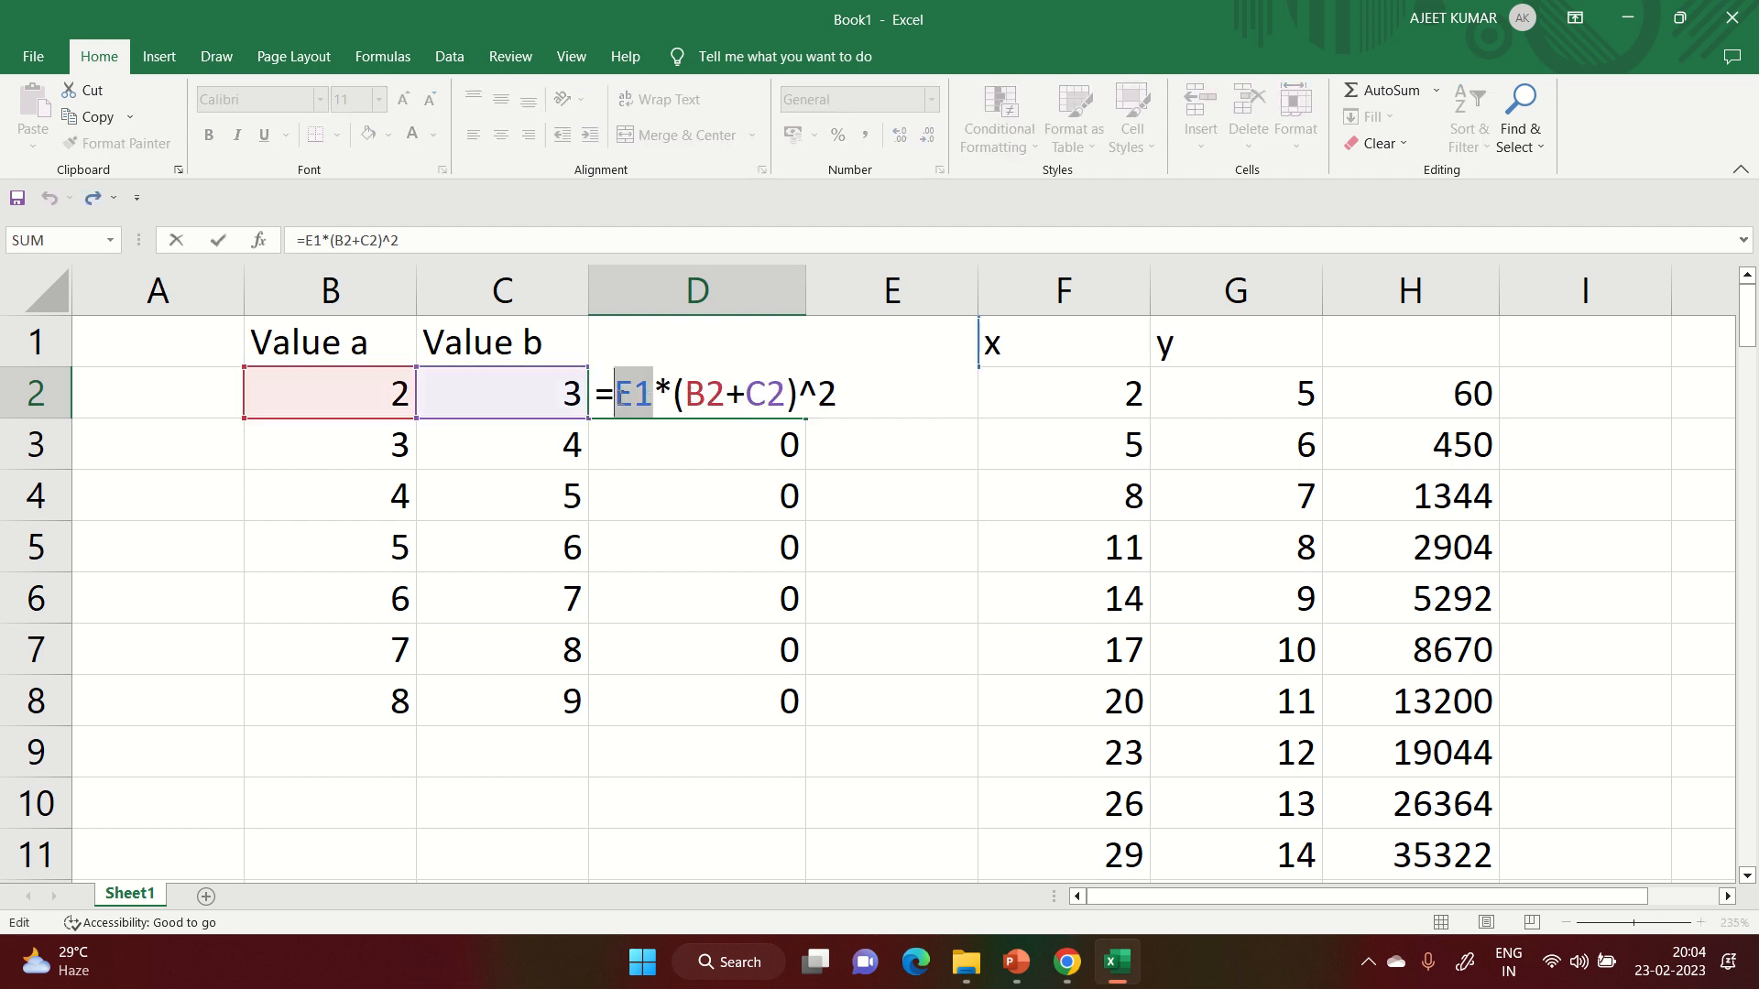
pyautogui.press('BackSpace')
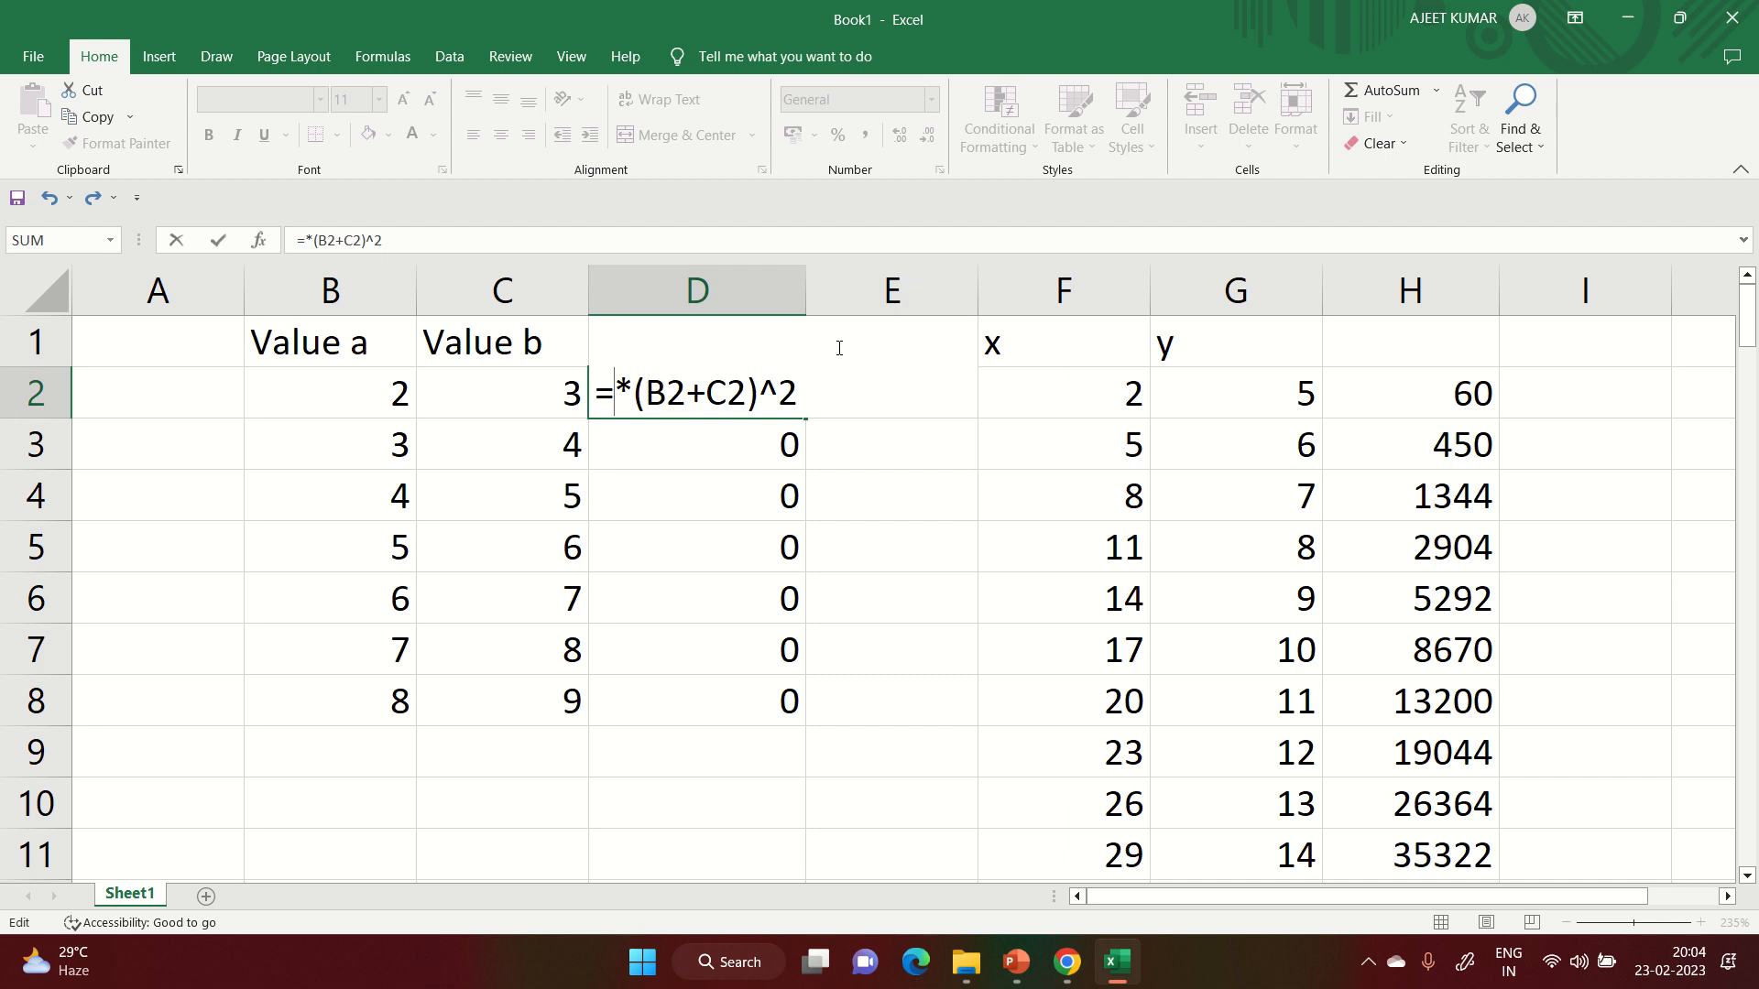
pyautogui.write('E1')
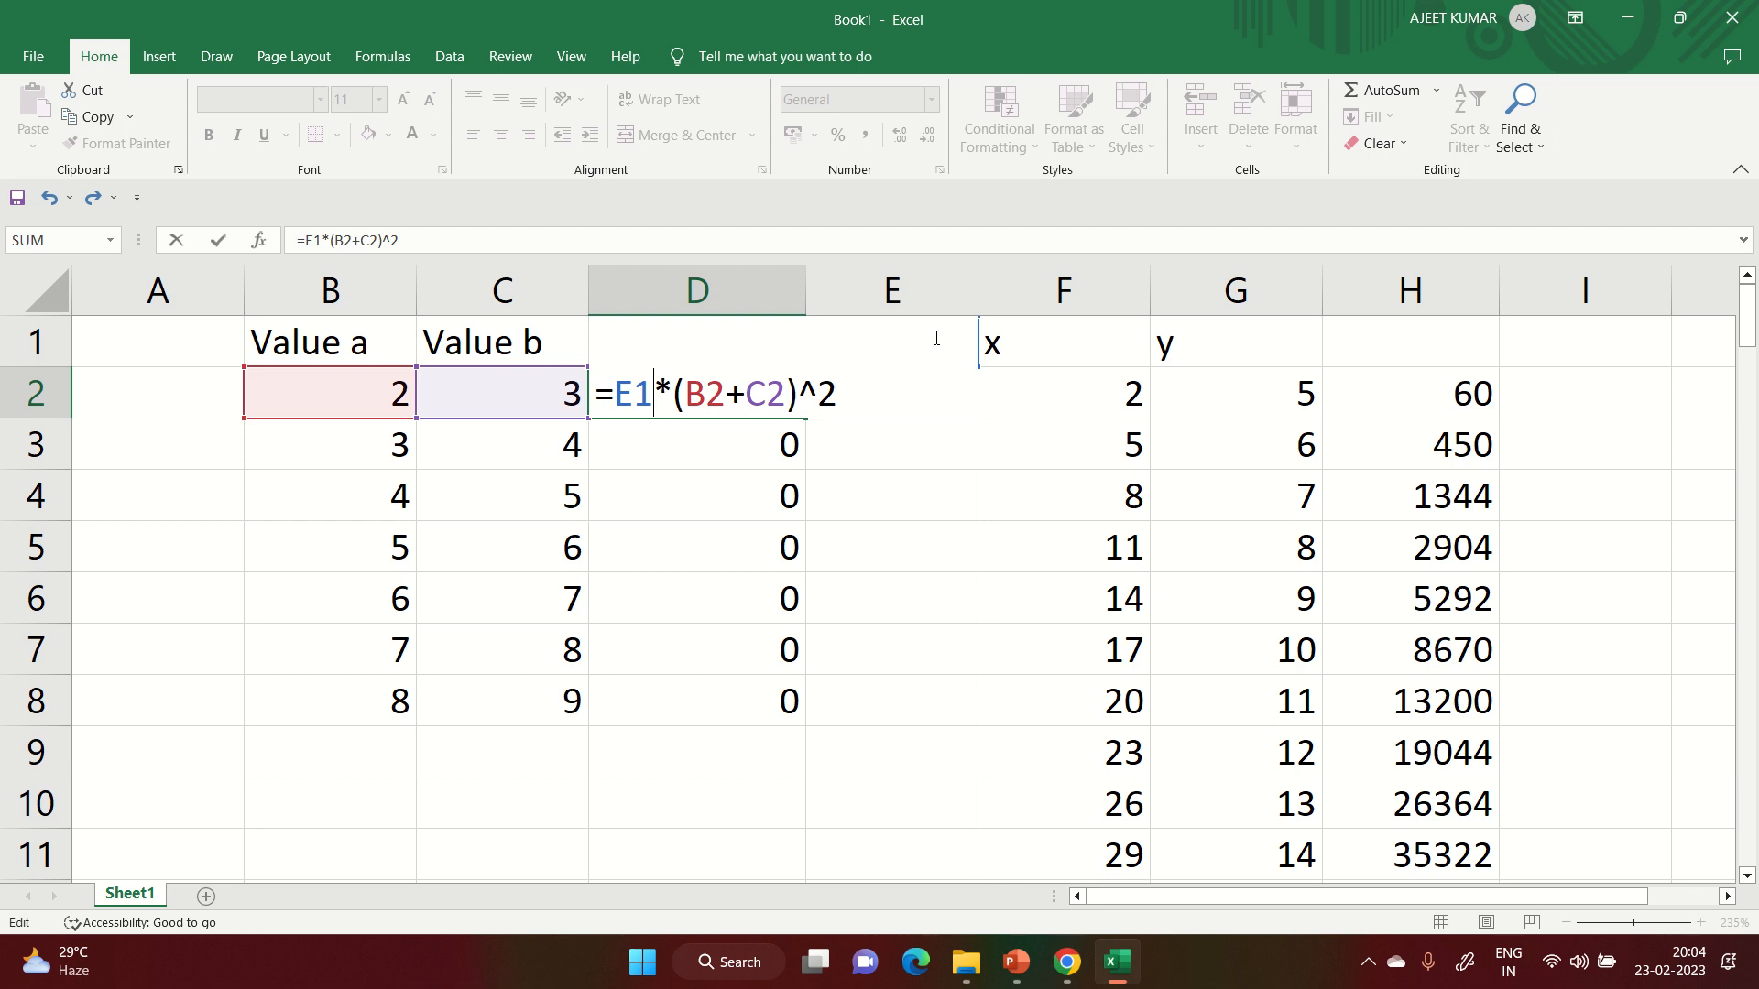
pyautogui.press('F4')
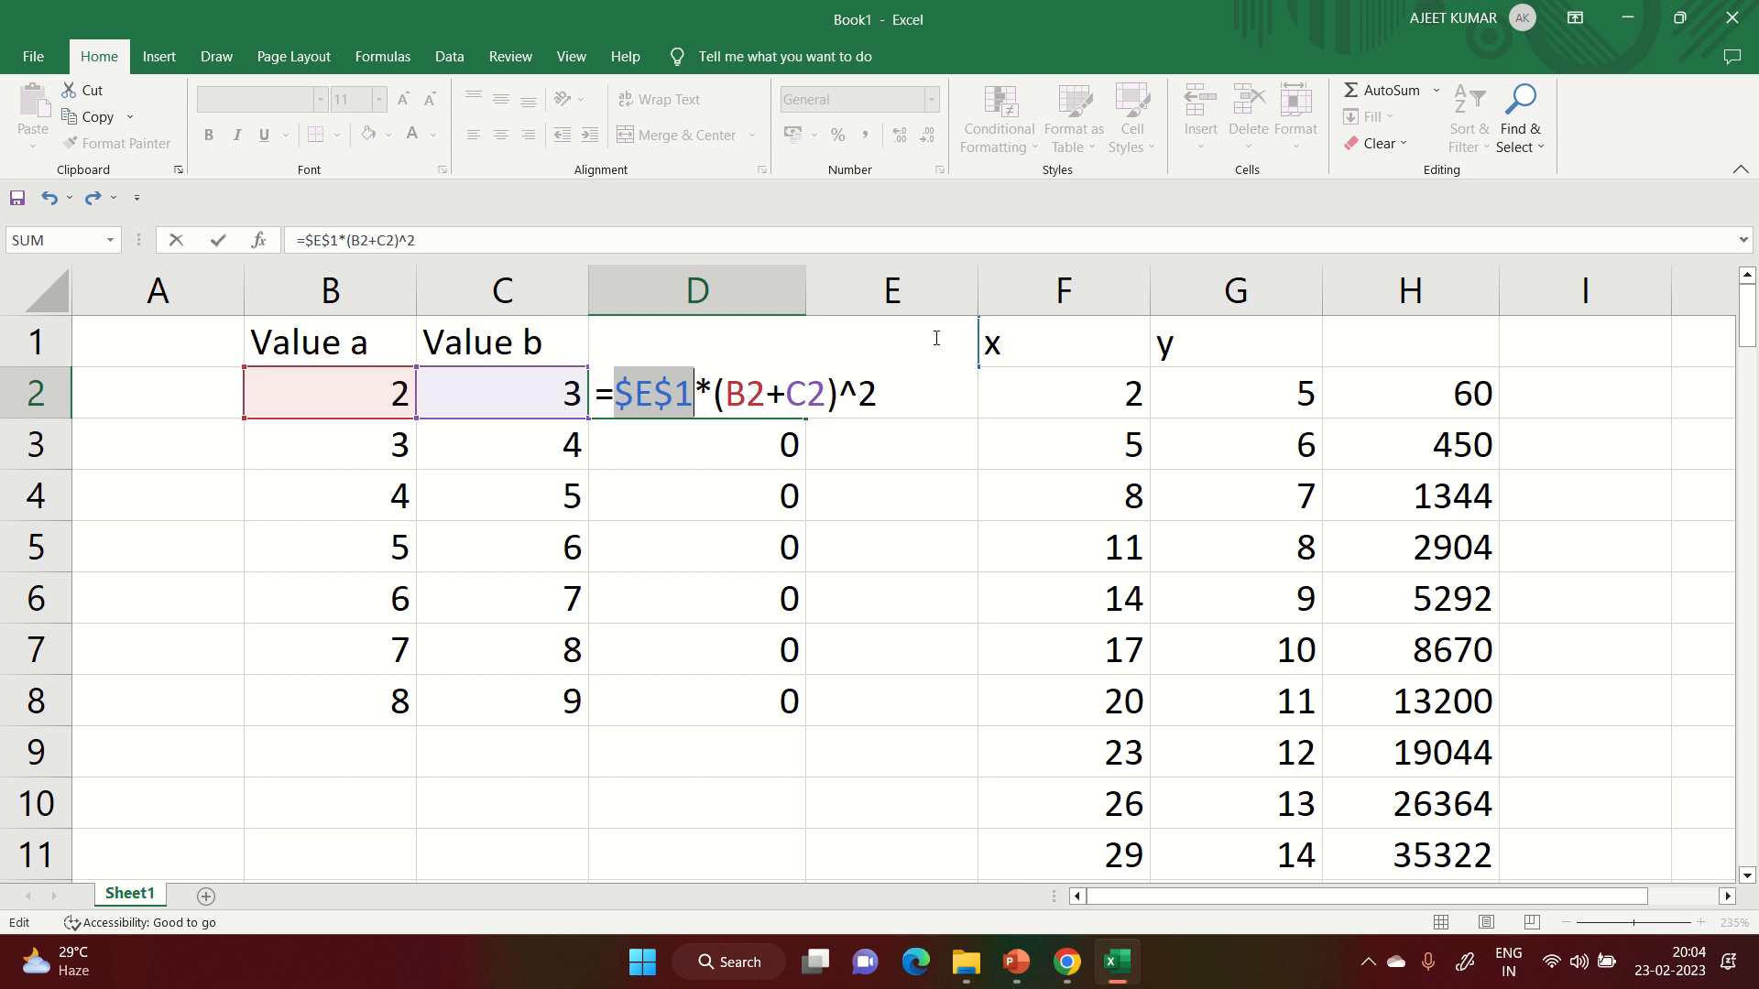
pyautogui.press('Return')
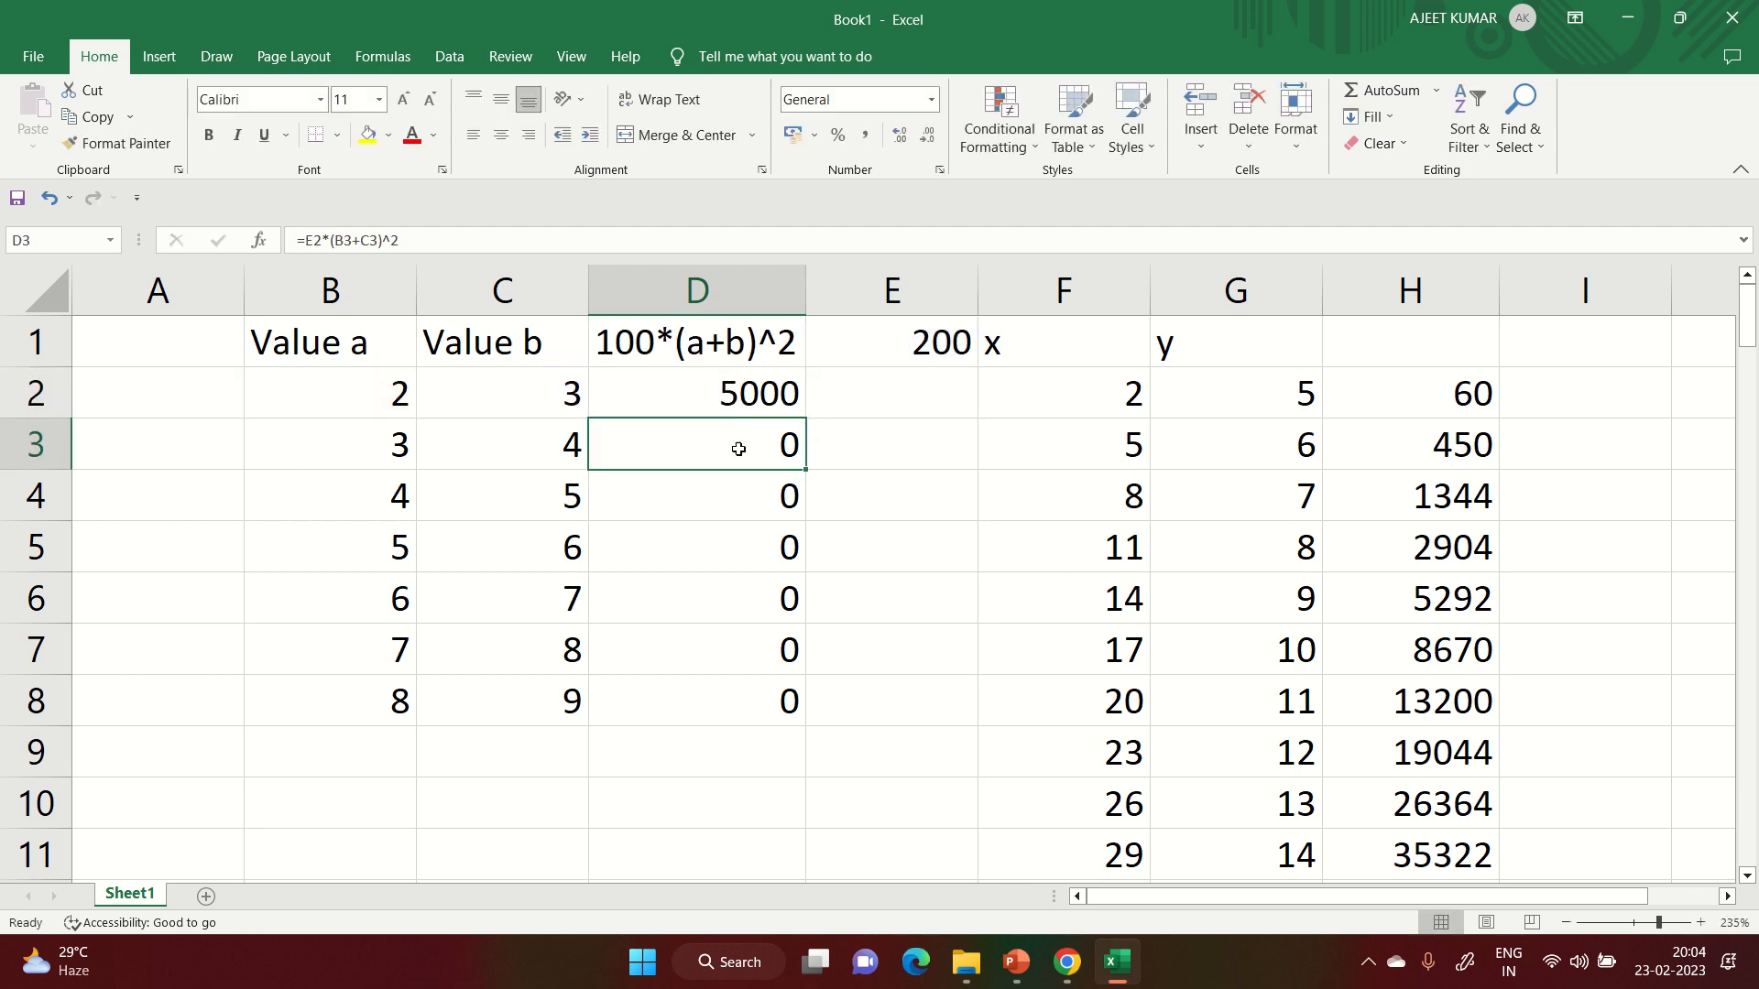
pyautogui.click(736, 400)
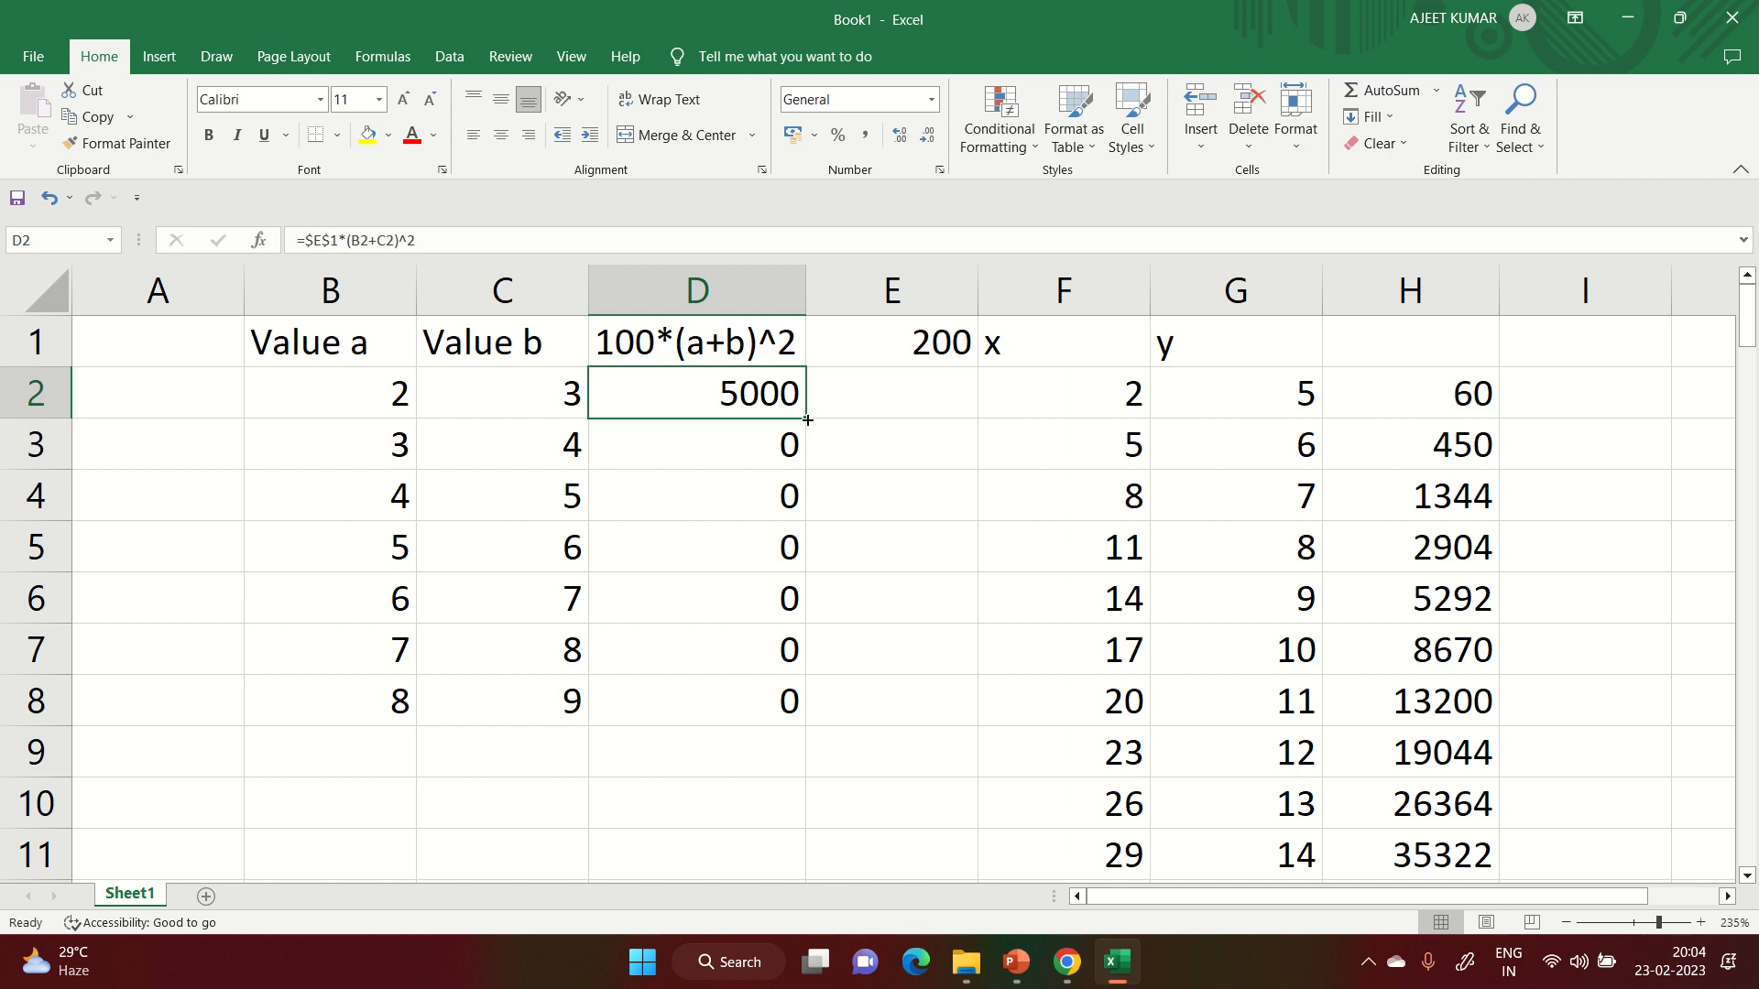
pyautogui.doubleClick(806, 419)
# - Check the constant in E1 and the absolute reference to it in the copied D3 formula
pyautogui.click(936, 340)
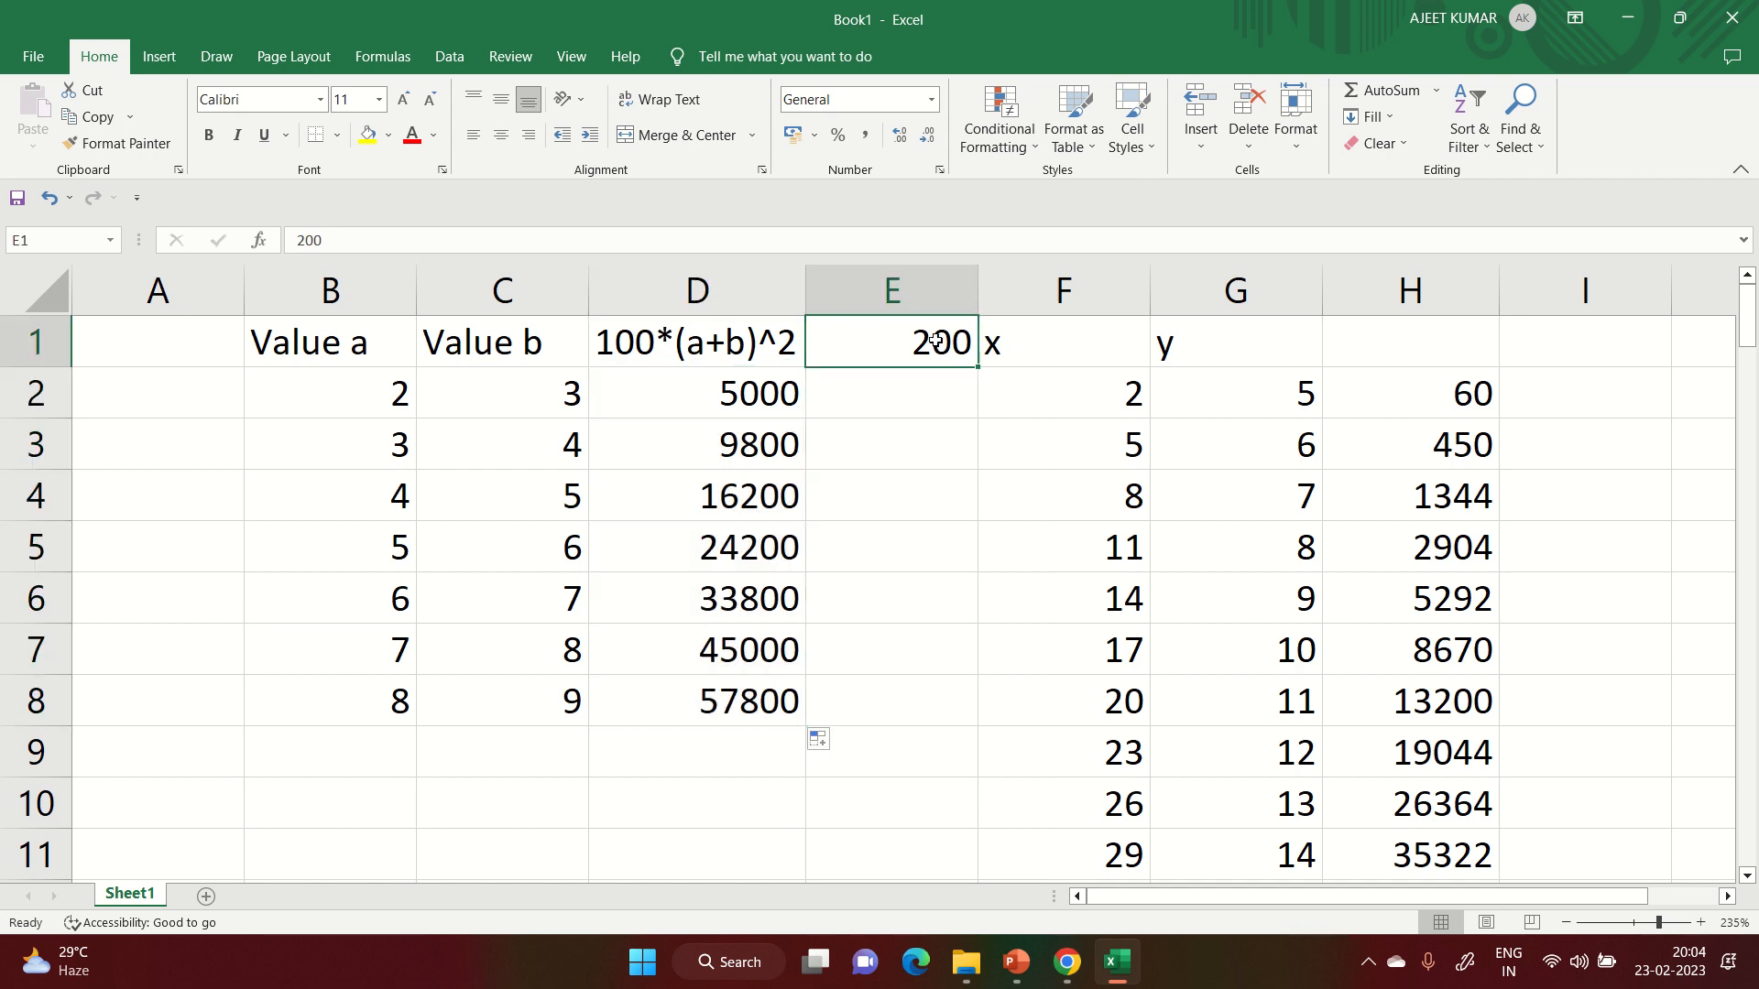
pyautogui.click(736, 448)
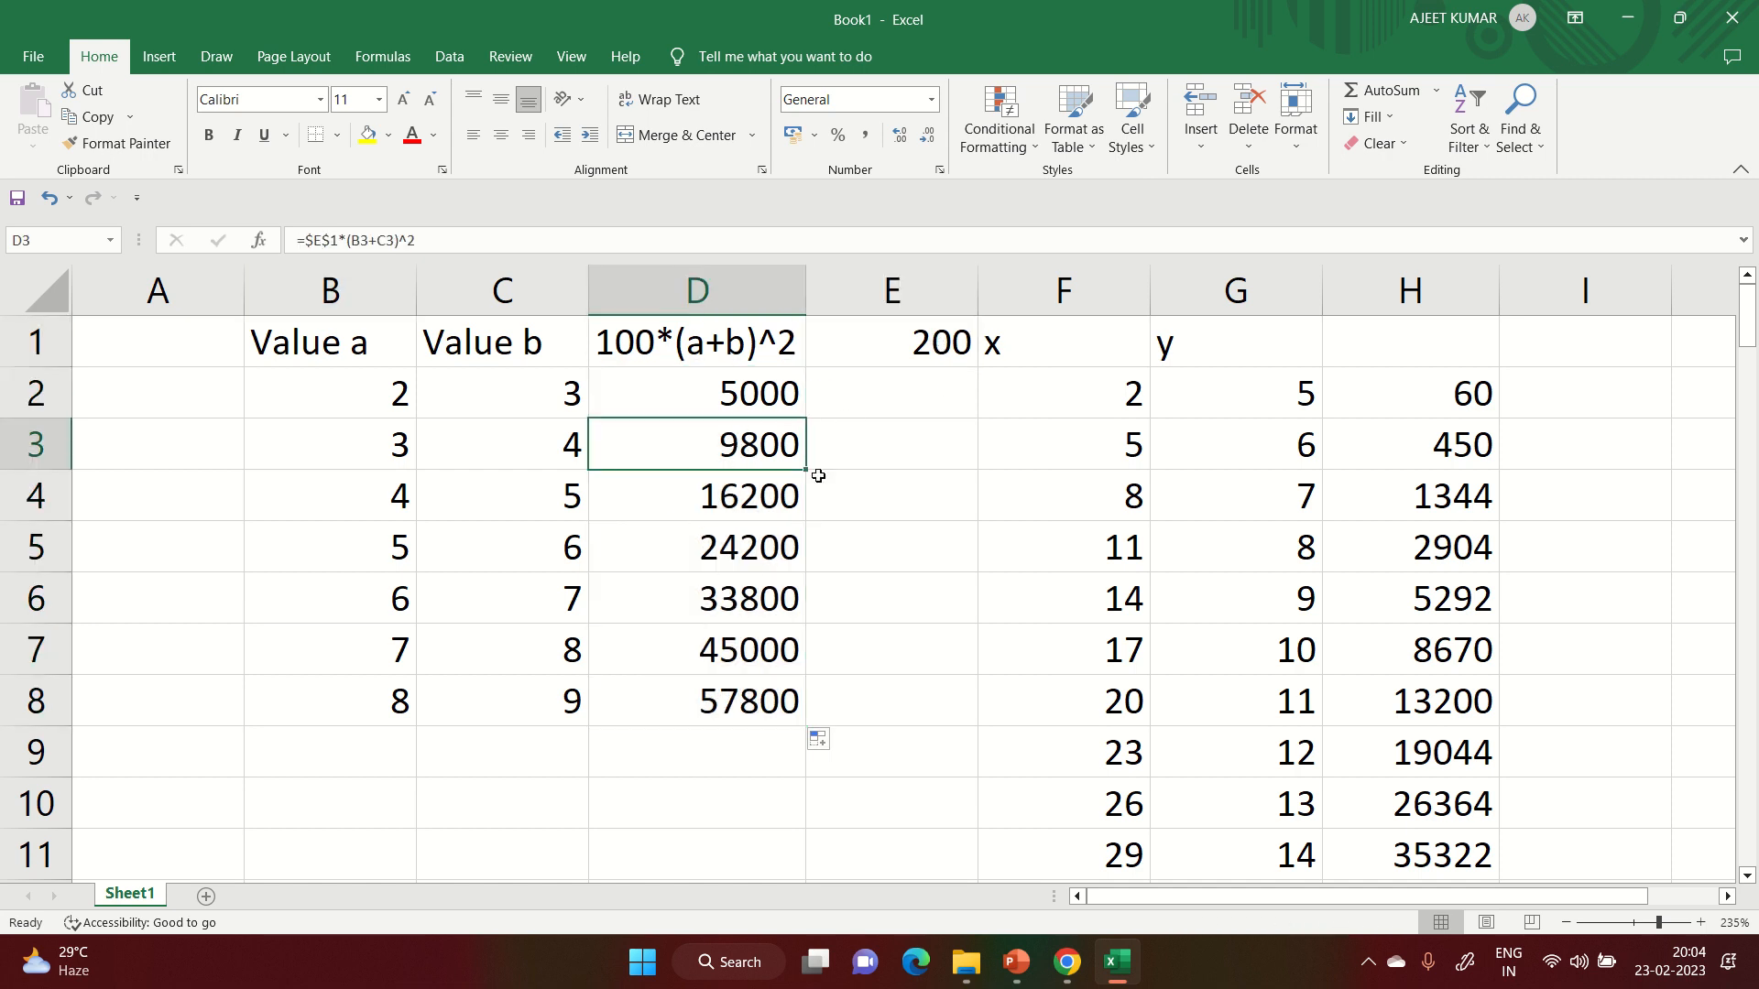
pyautogui.click(863, 600)
pyautogui.moveTo(994, 24)
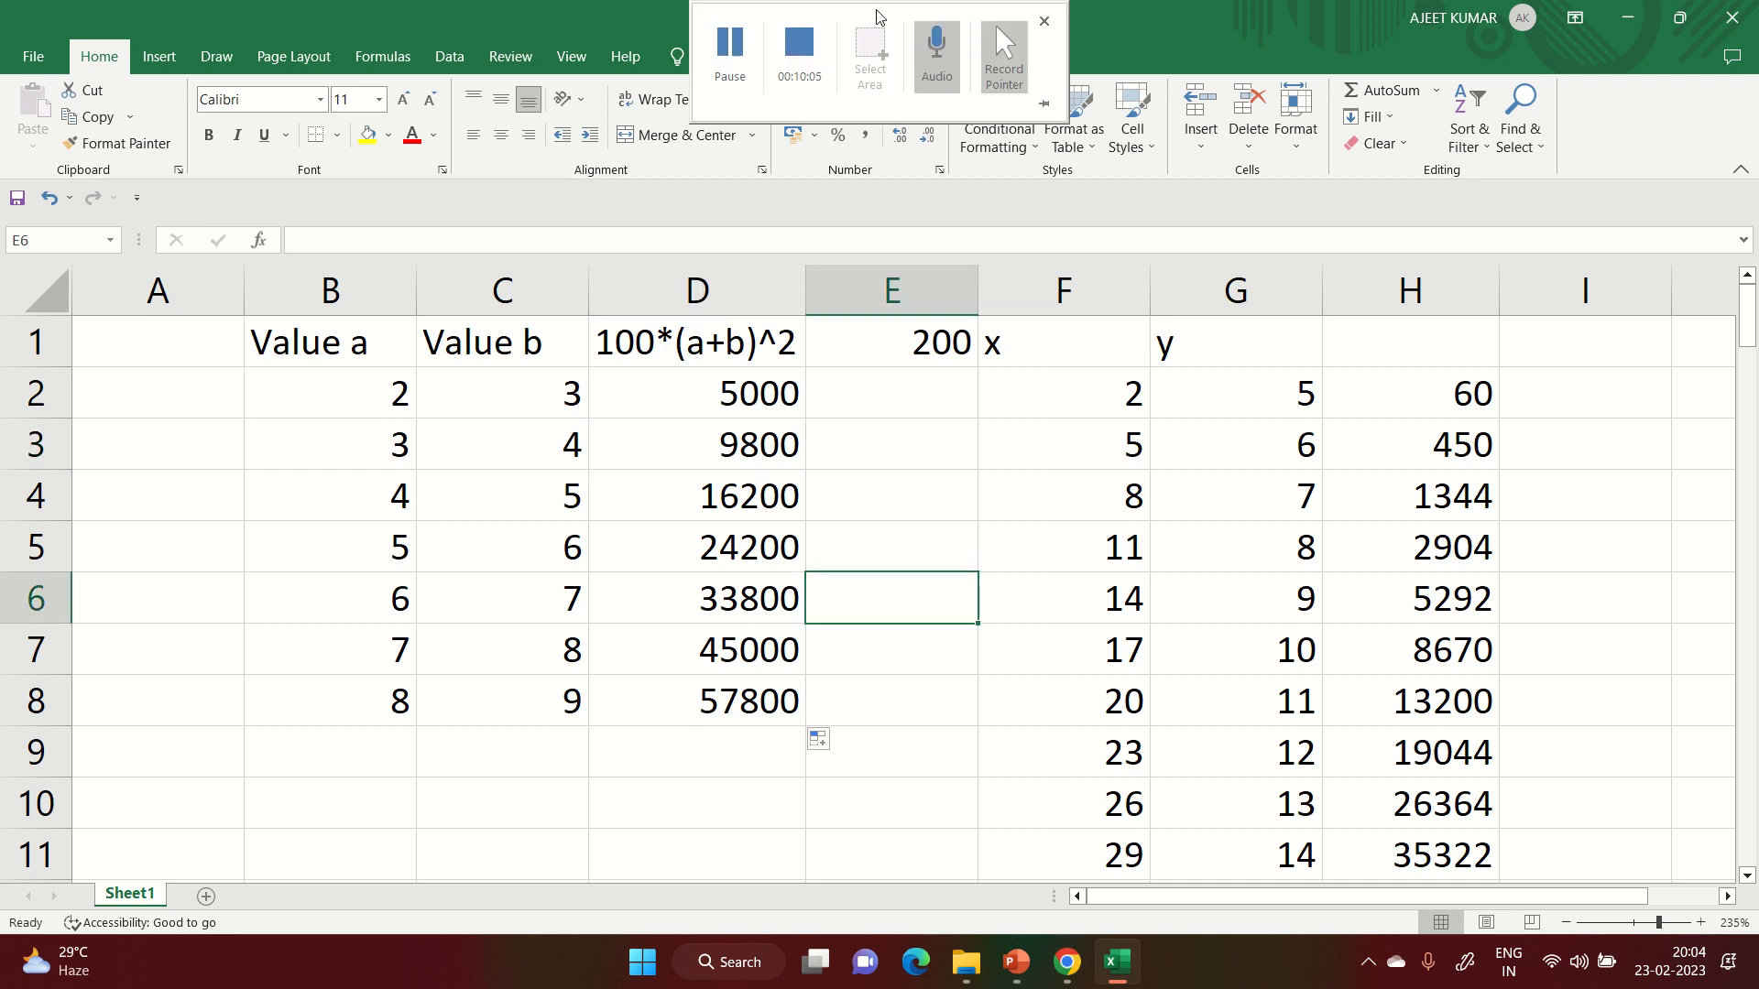